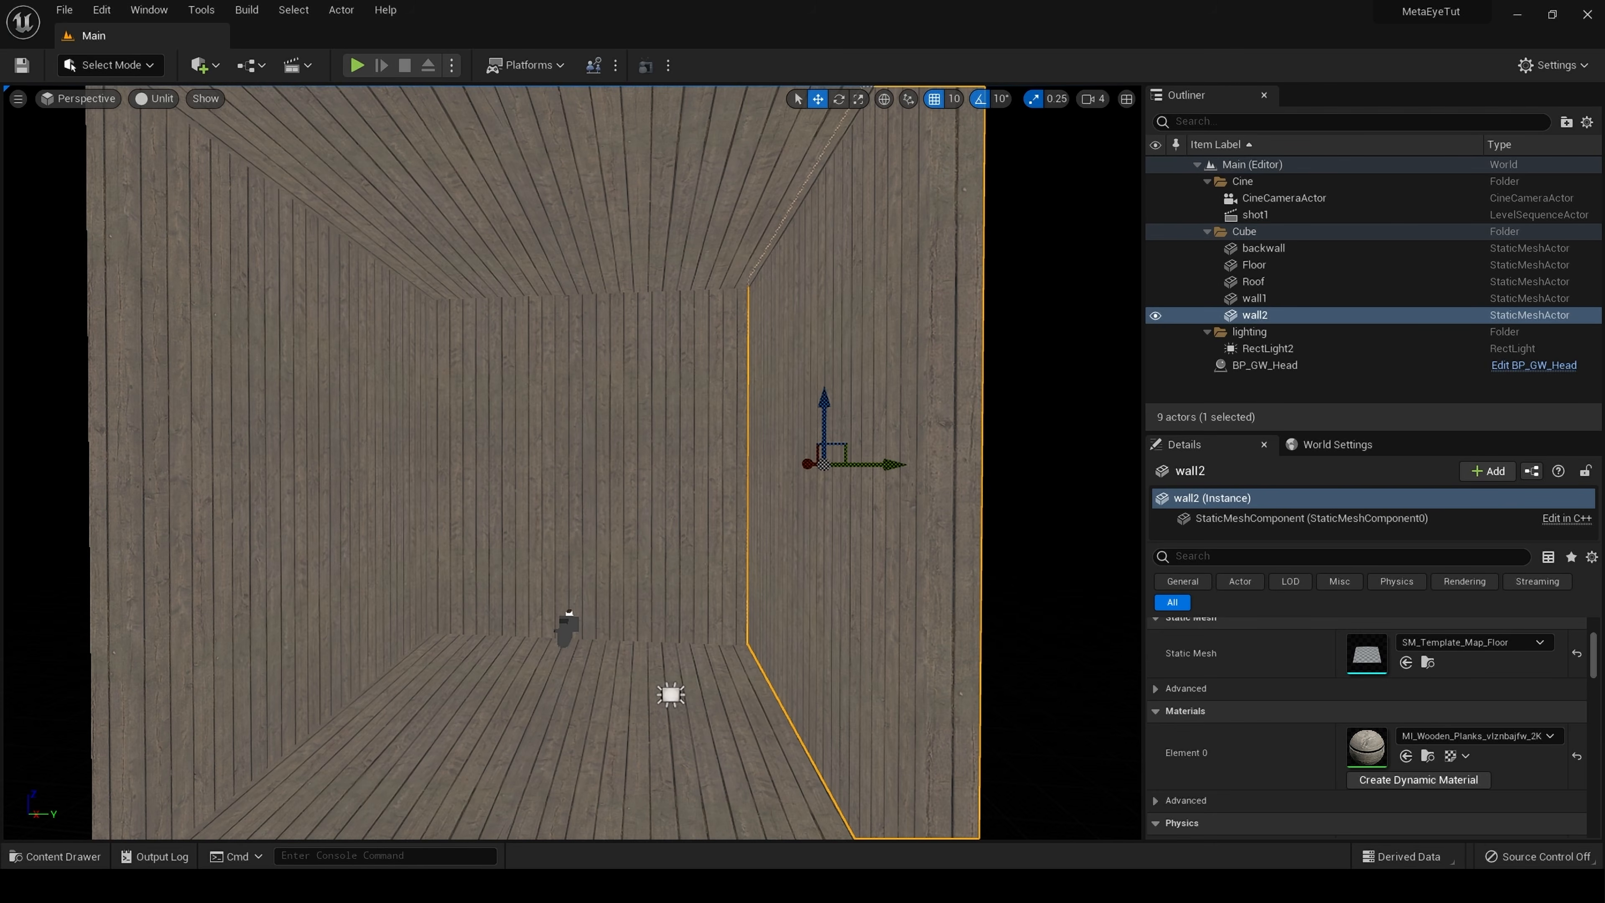
- Open the Roof's wooden planks material instance, examine its tiling settings and preview, and close the editor
click(480, 255)
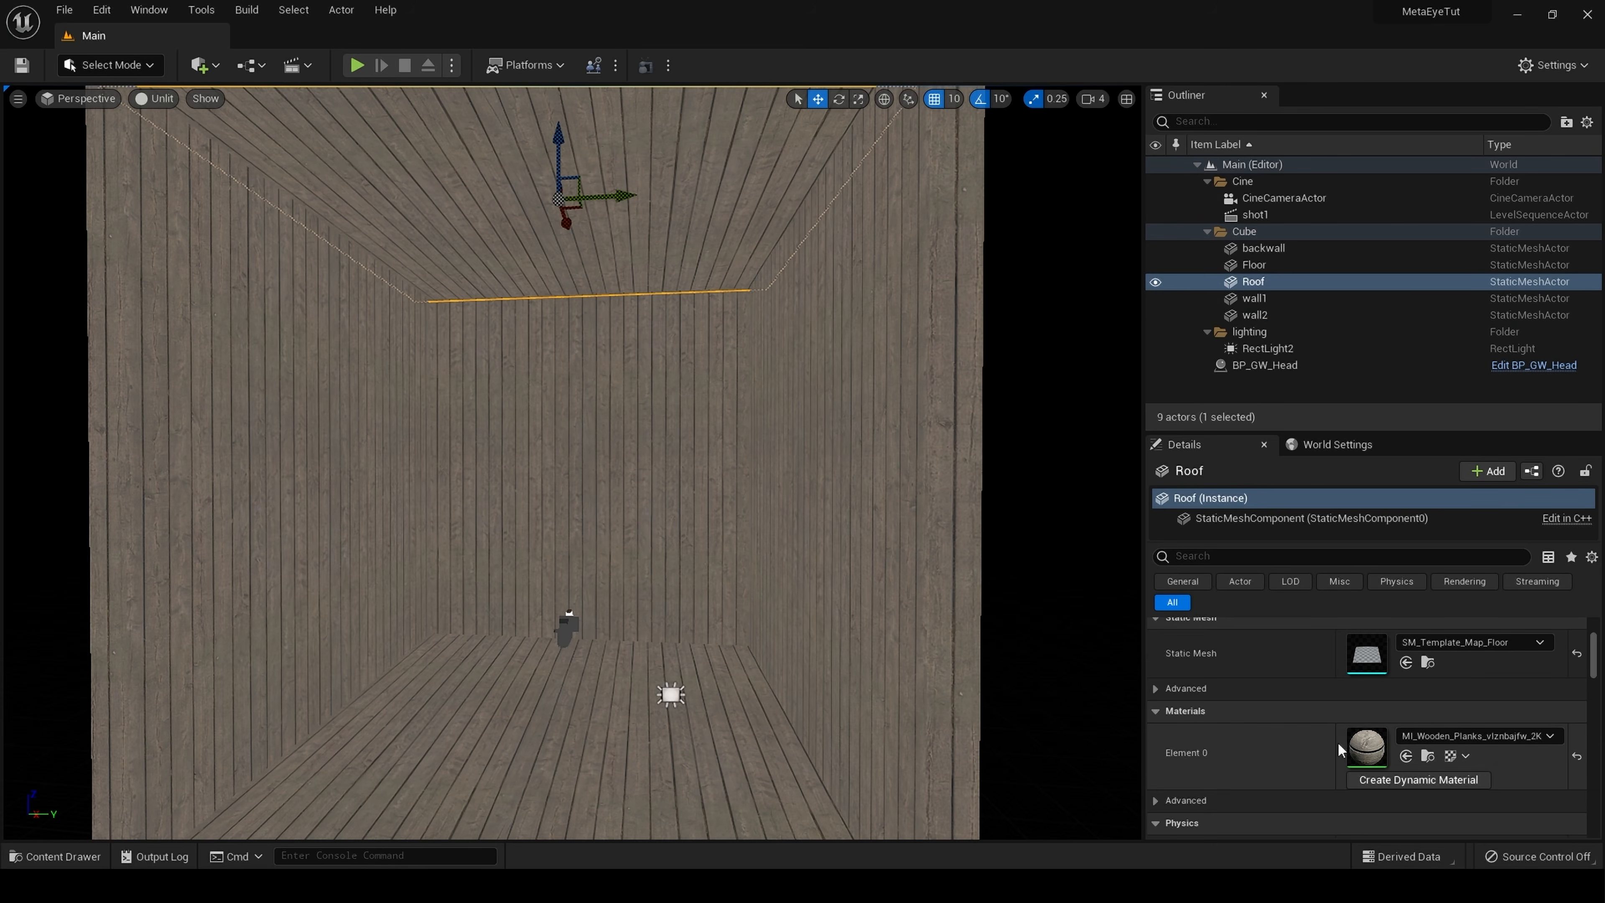
double_click(1366, 748)
drag(703, 485, 433, 373)
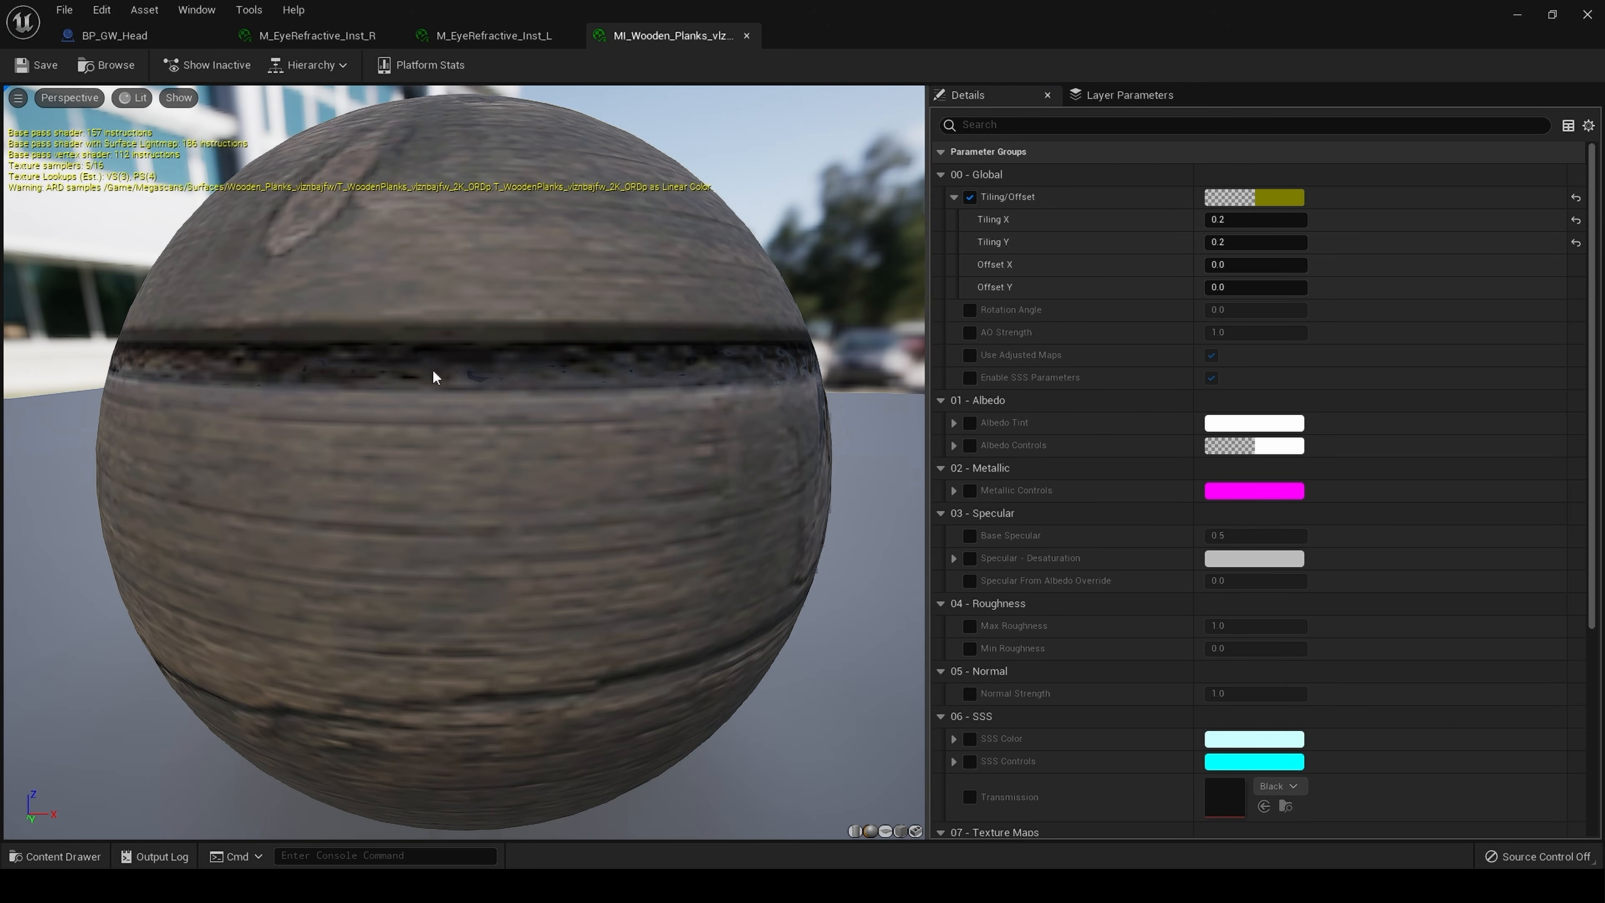
click(746, 36)
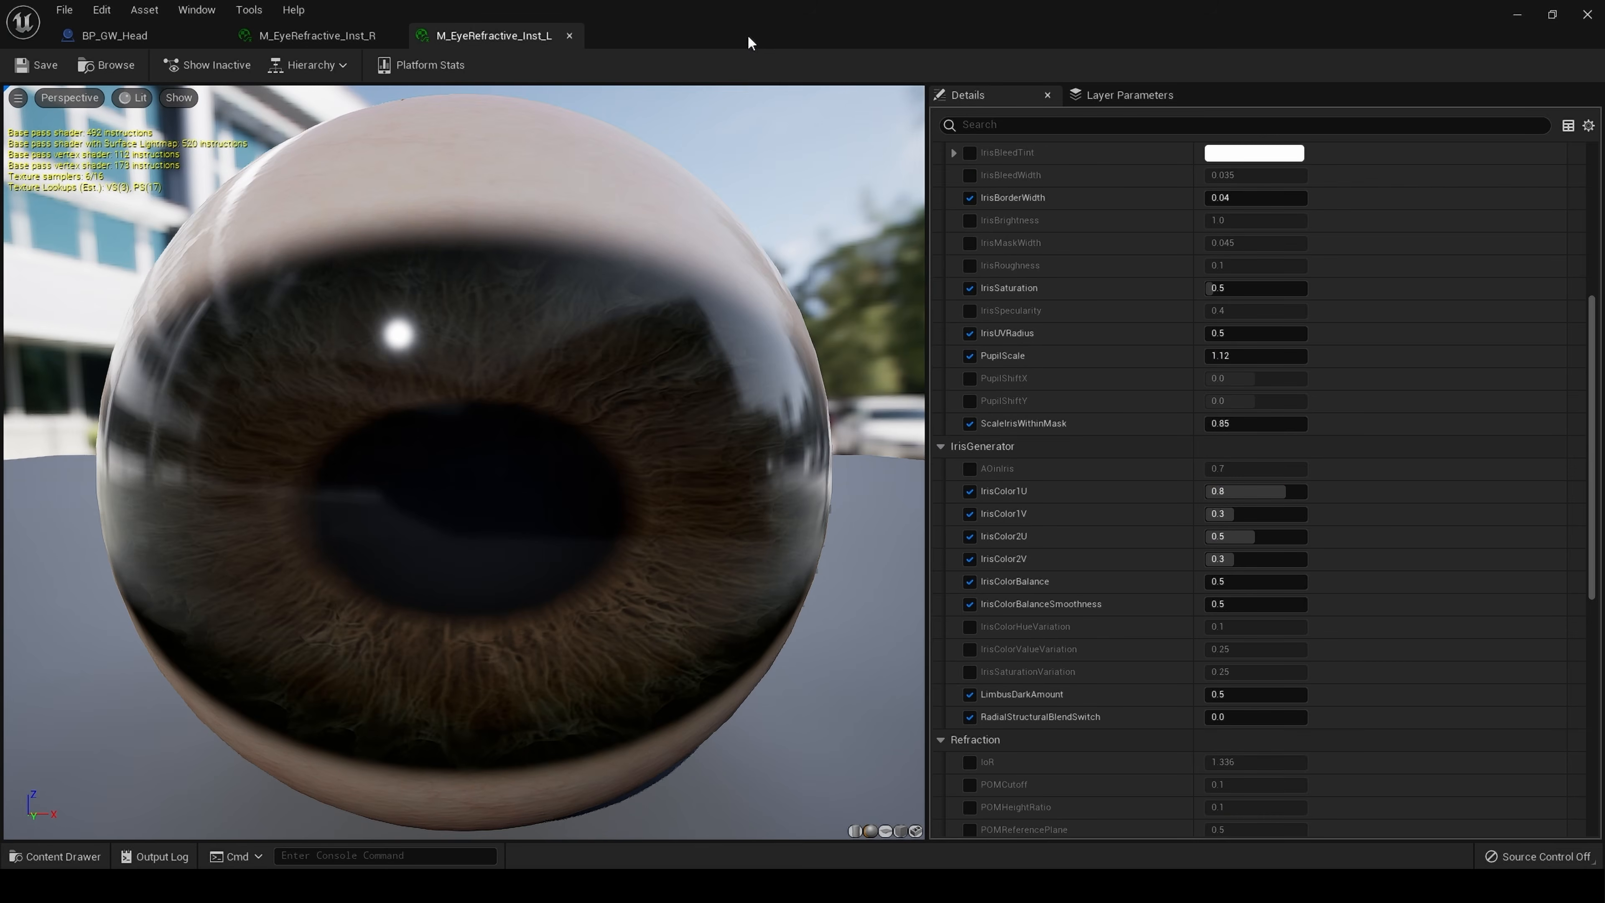
click(1588, 14)
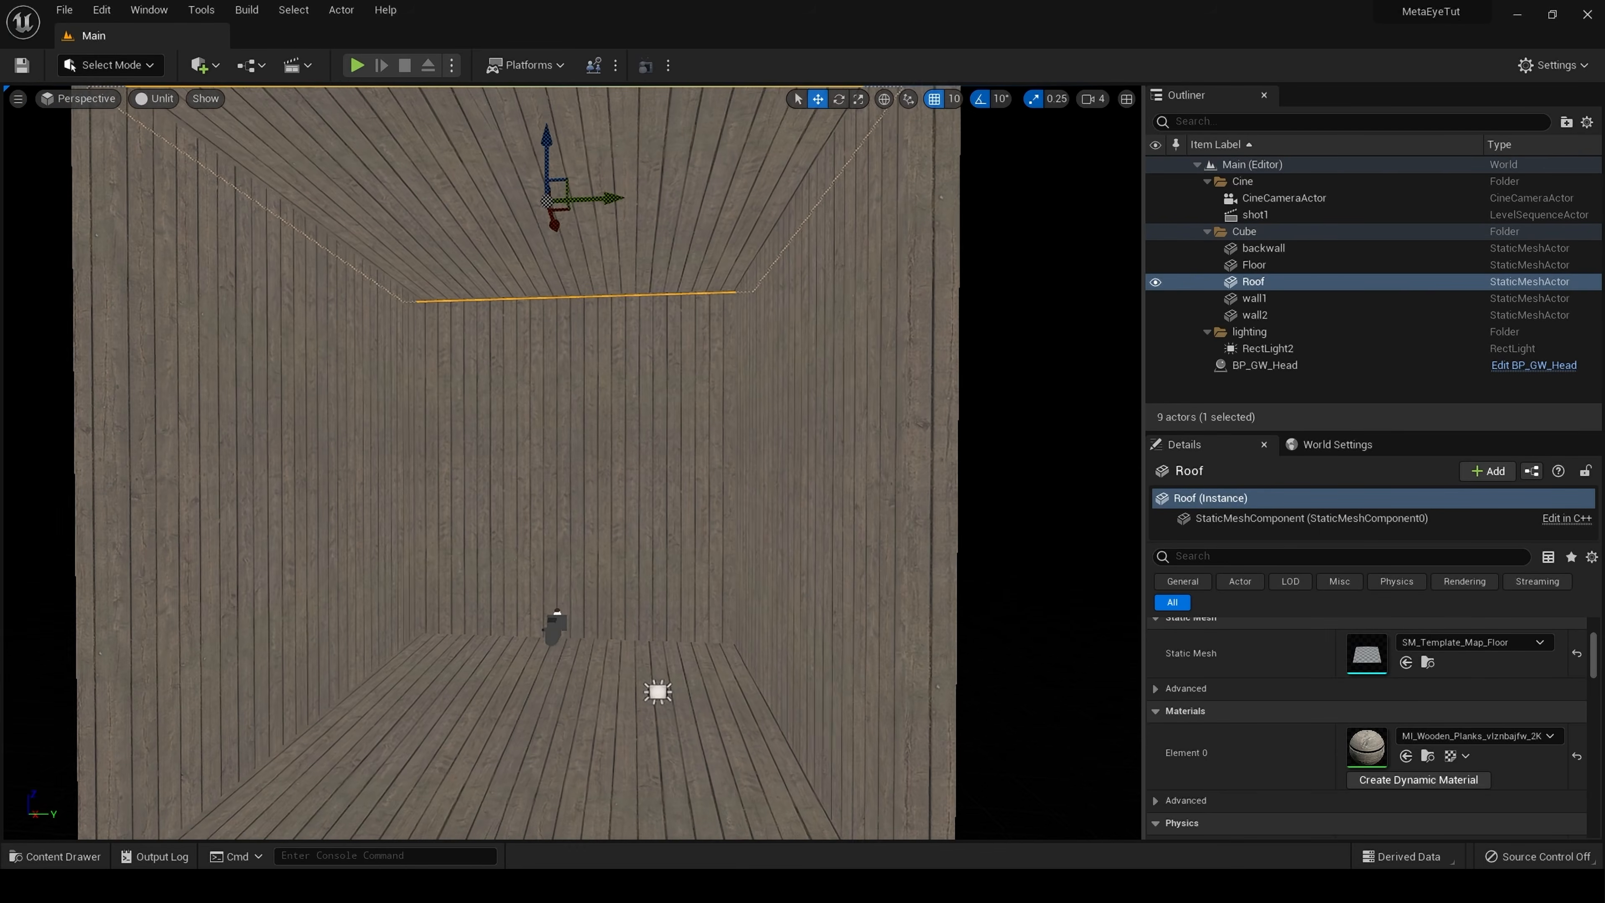
- Examine the RectLight2 and the CineCameraActor in the wooden room, selecting each in turn
drag(577, 559, 563, 461)
drag(614, 653, 648, 683)
click(561, 692)
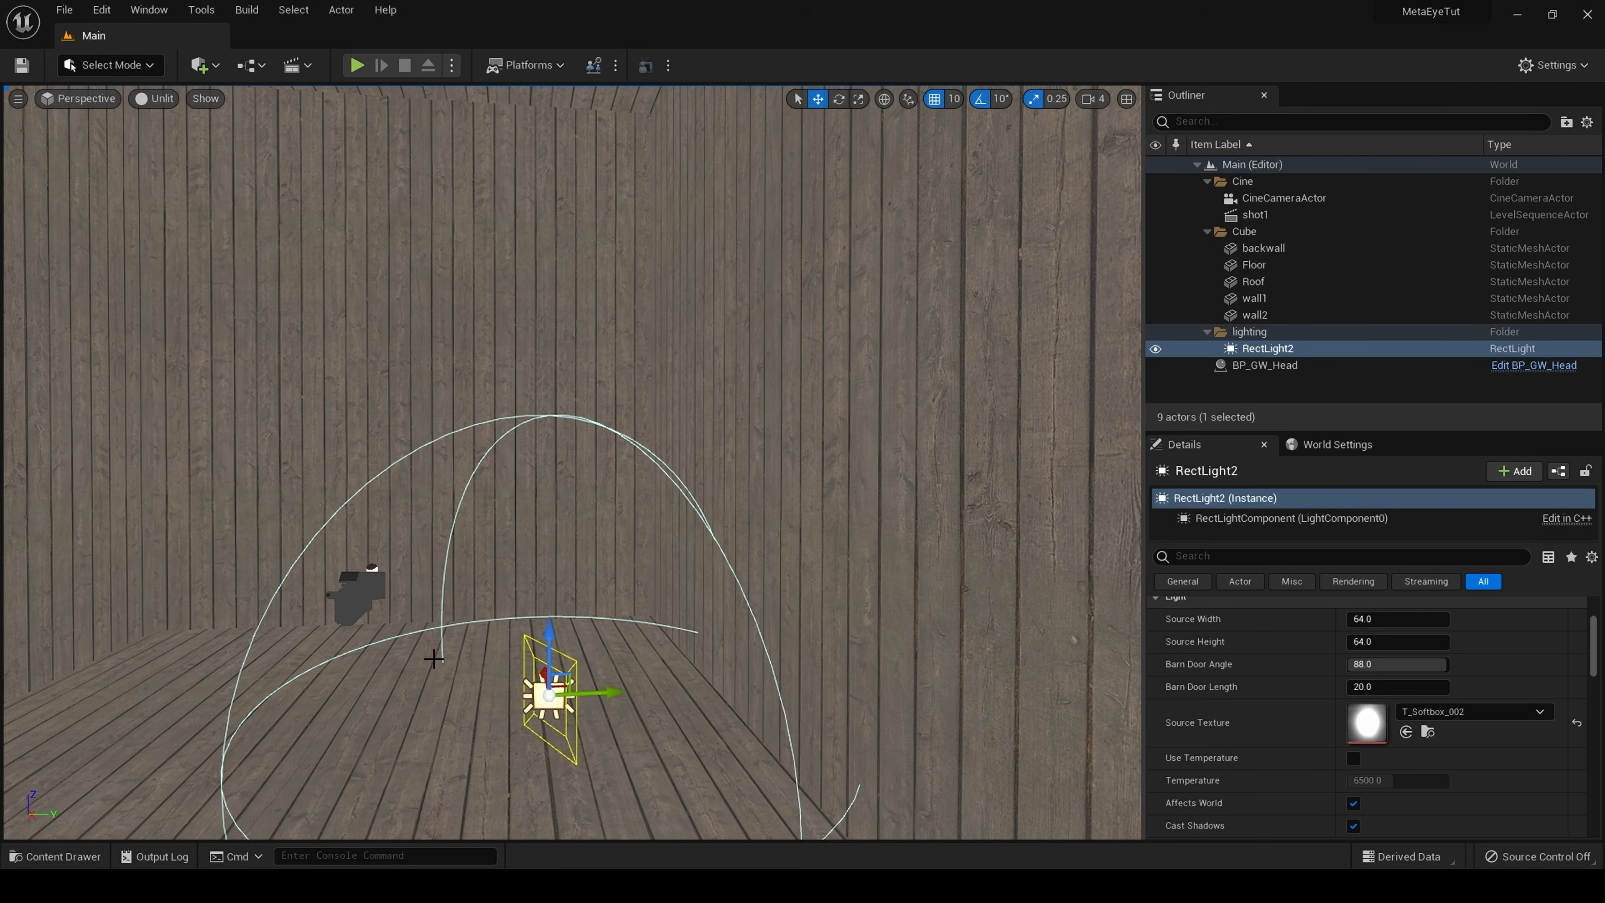
drag(483, 635, 484, 572)
click(375, 819)
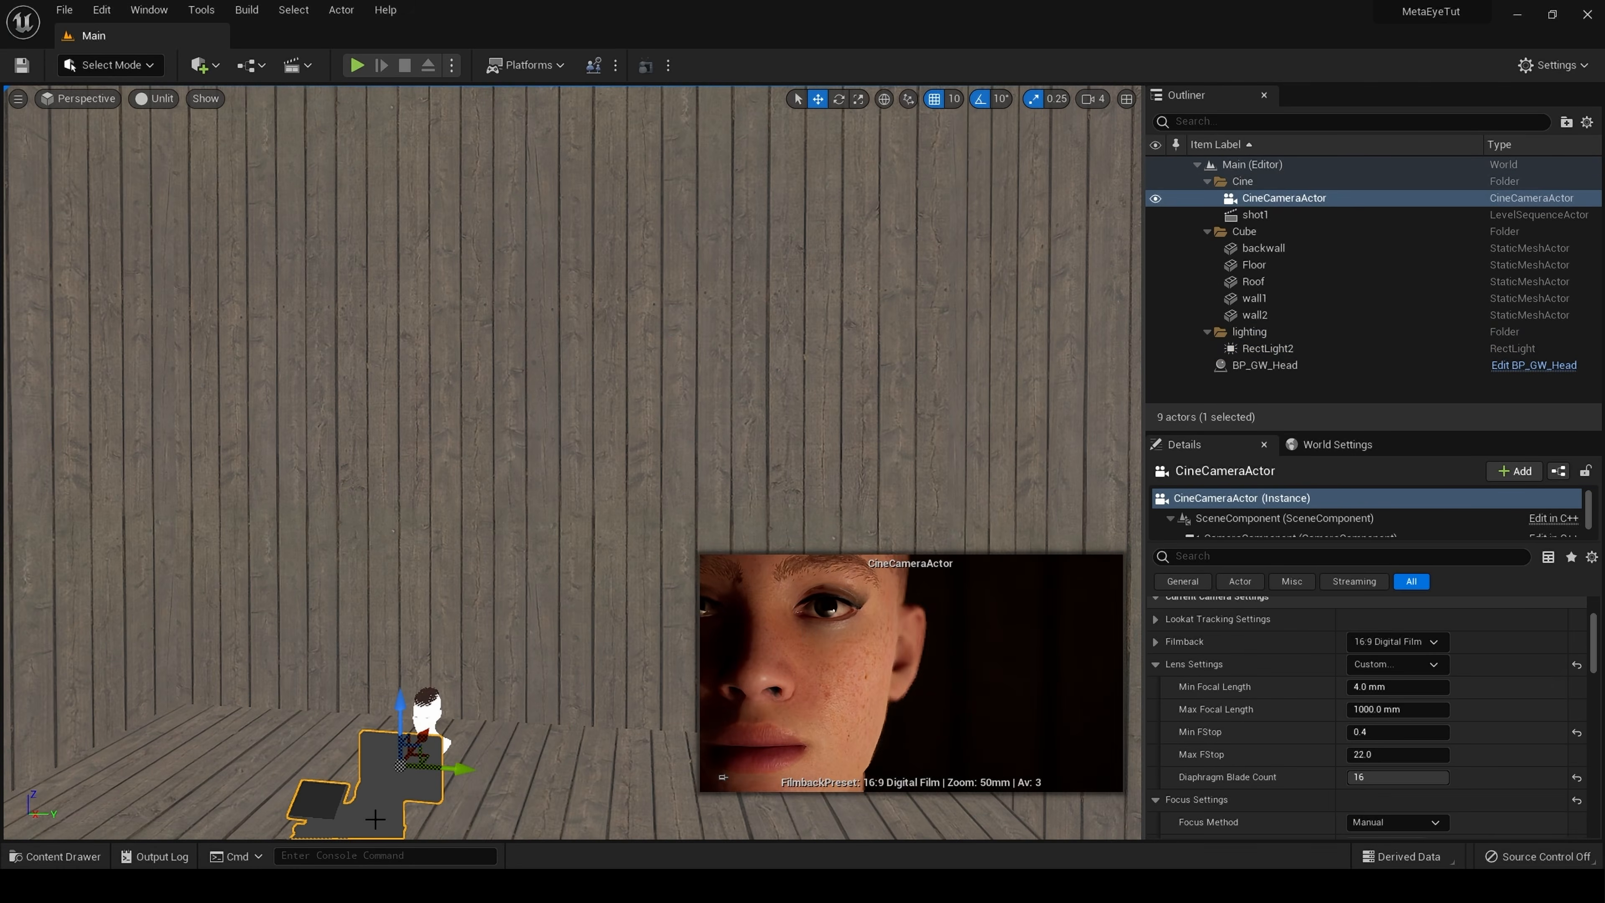
drag(436, 740, 430, 692)
middle_drag(429, 692, 463, 780)
drag(391, 687, 307, 682)
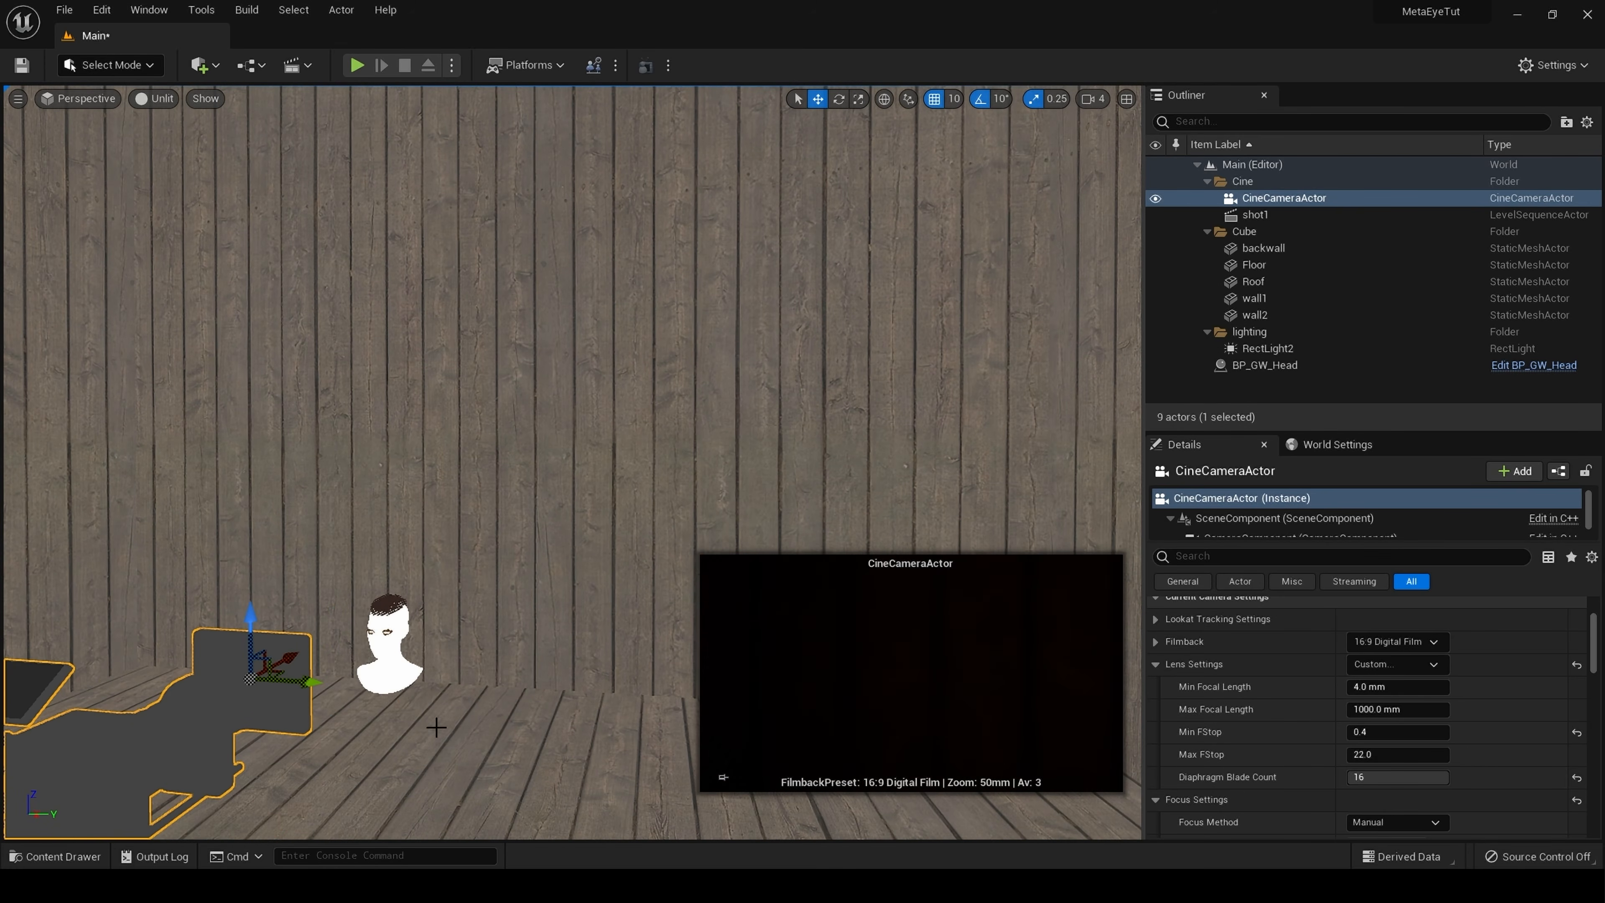
key(ctrl+z)
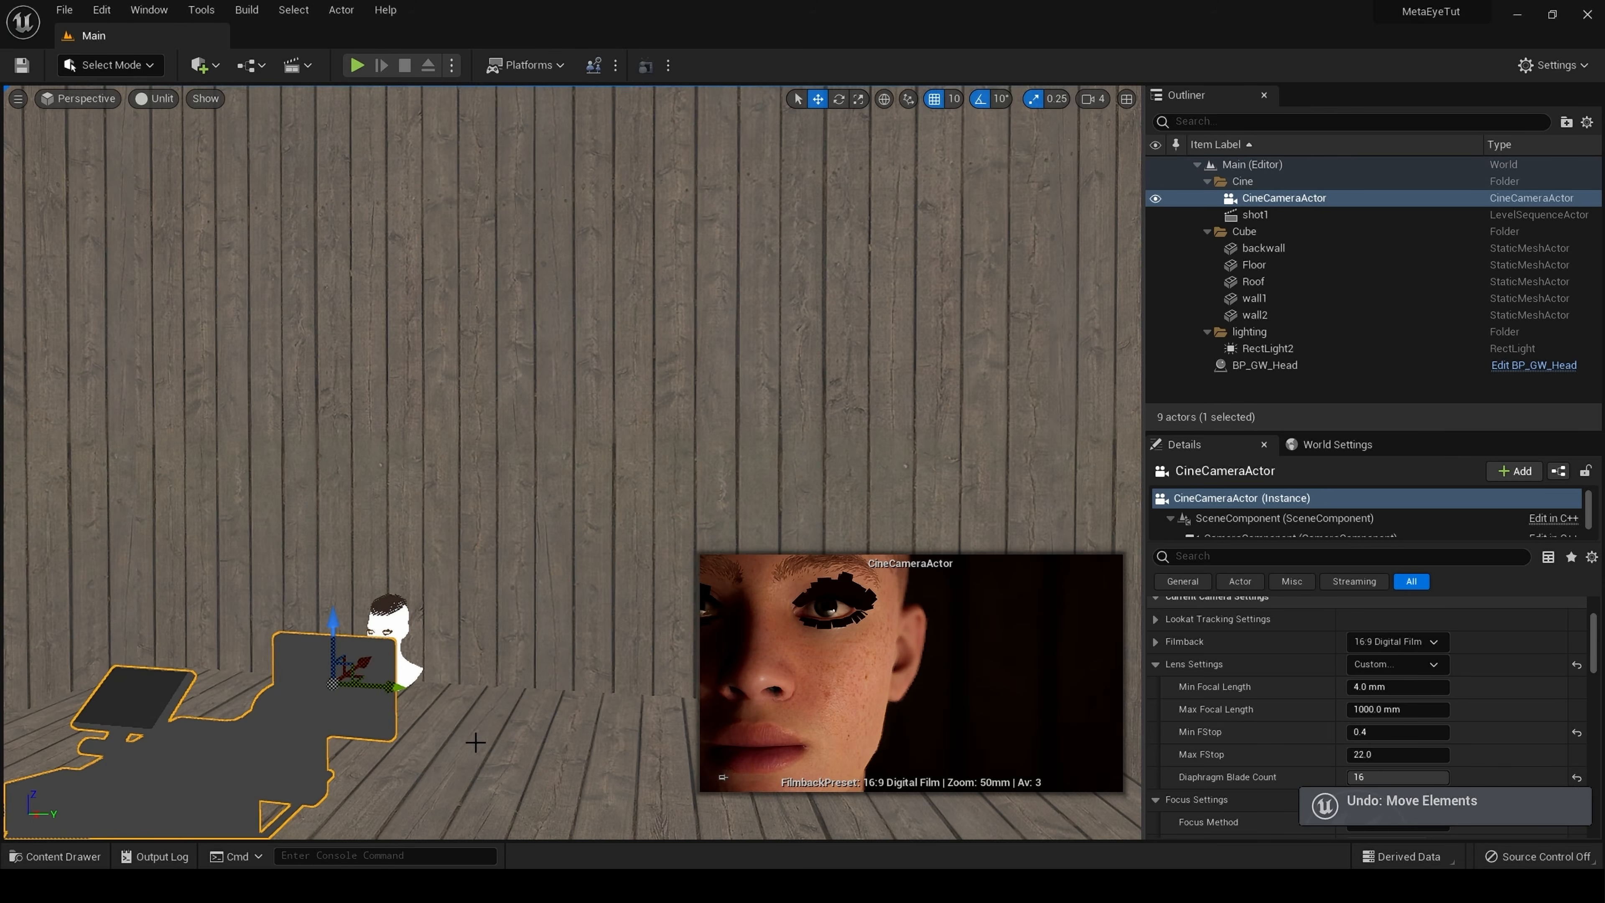
- Select the BP_GW_Head character in front of the back wall and switch the viewport shading to Lit
drag(469, 745, 472, 702)
middle_drag(471, 702, 413, 729)
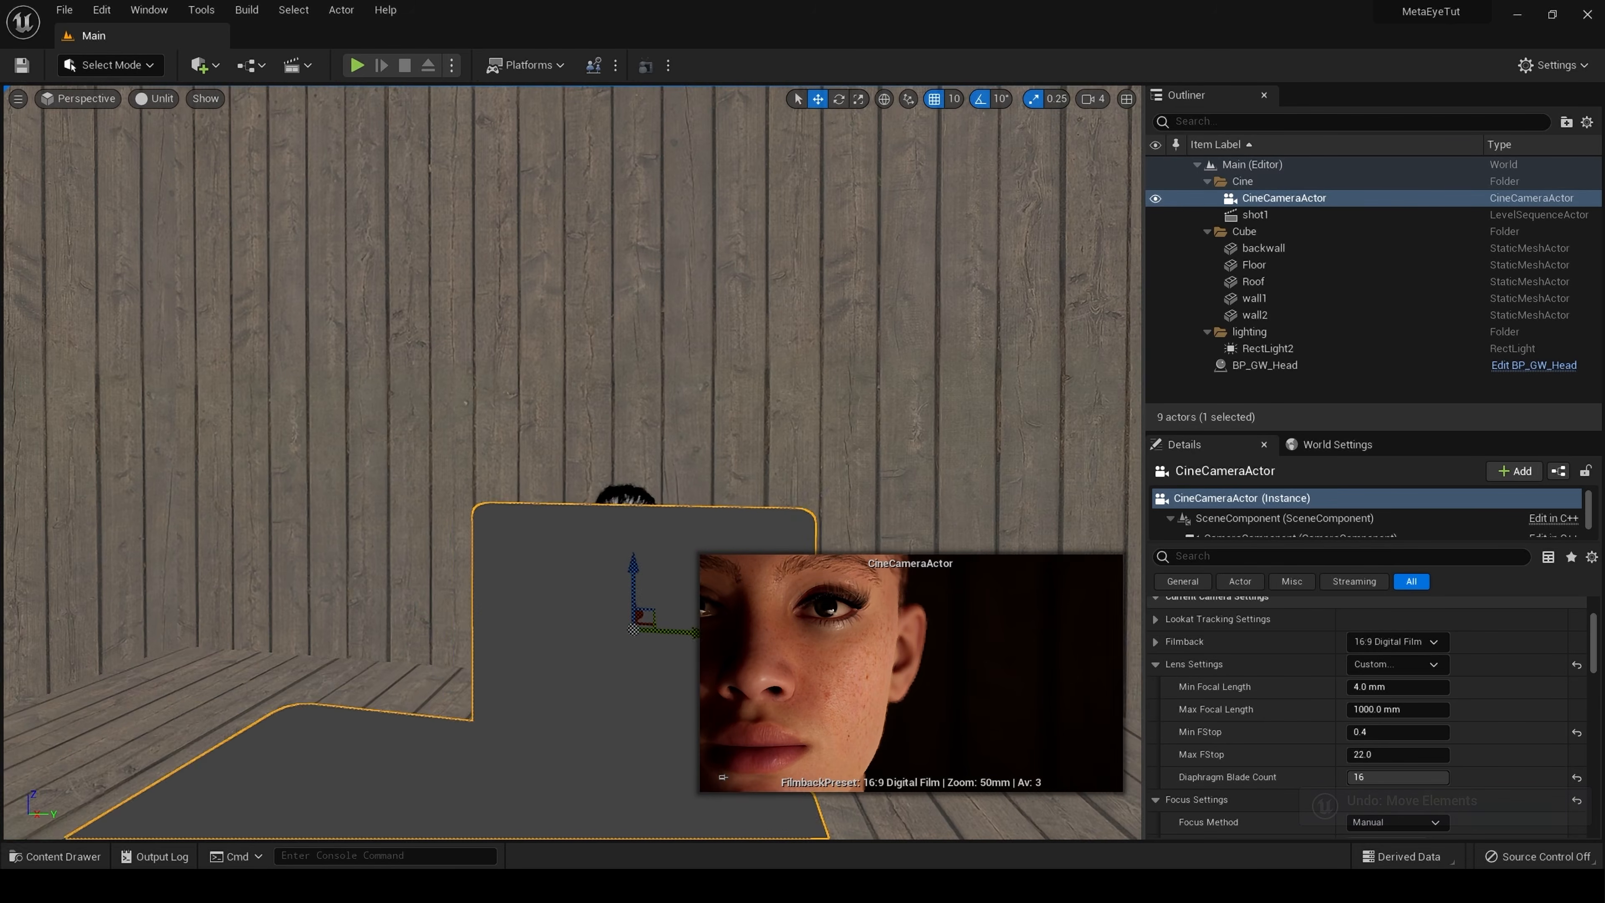
mouse_move(414, 728)
mouse_down()
mouse_move(415, 683)
mouse_move(415, 700)
mouse_up()
middle_drag(416, 699, 432, 761)
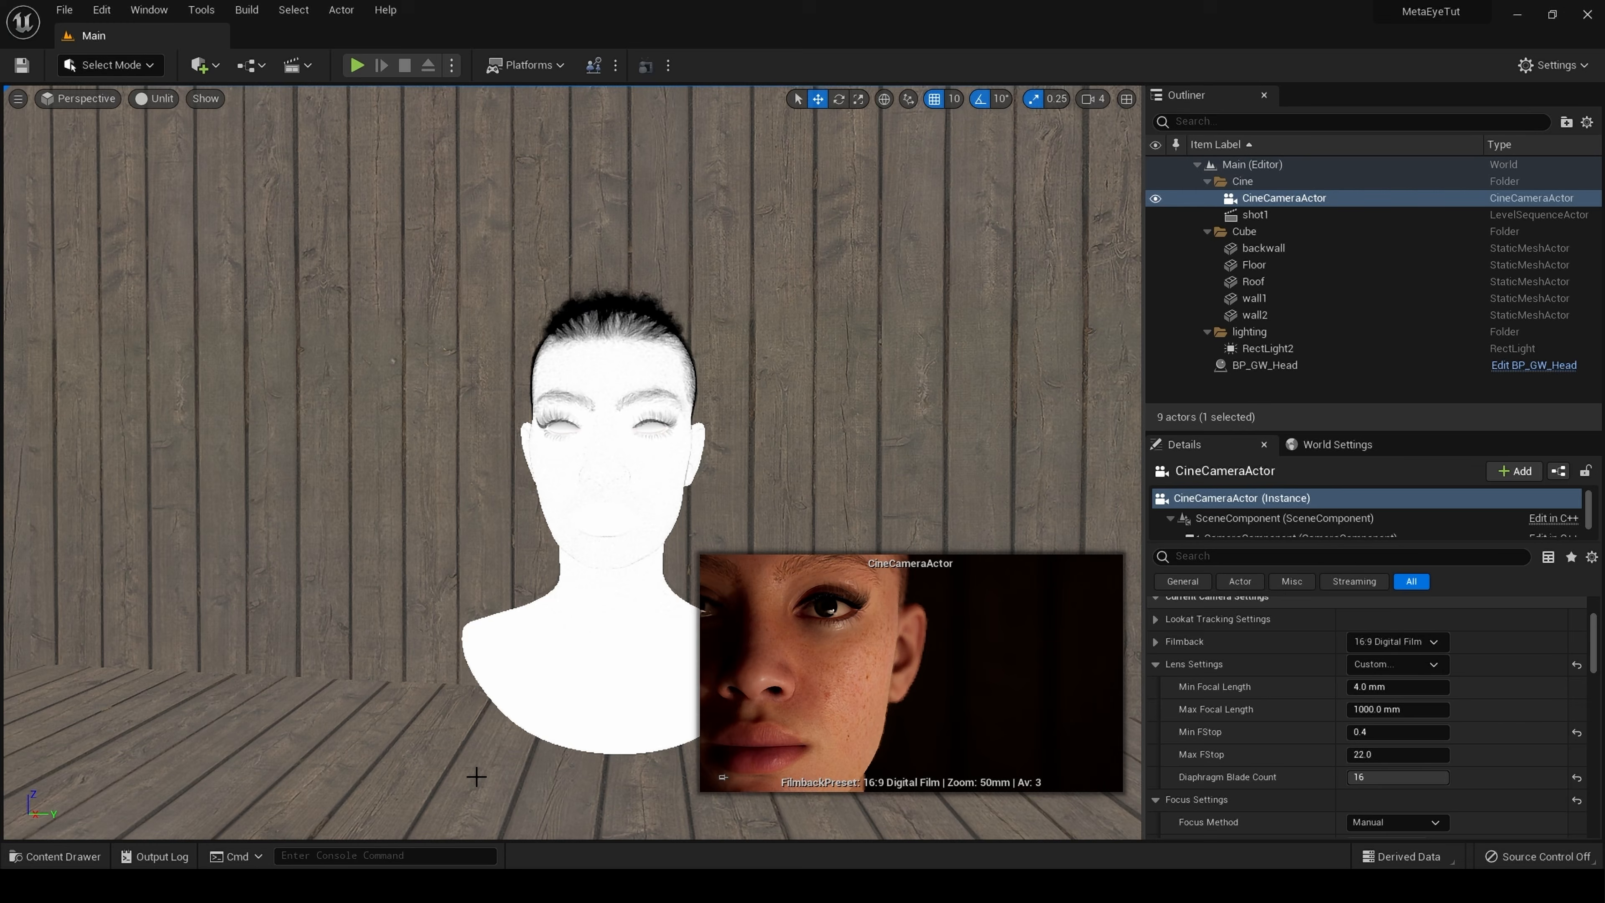
click(609, 636)
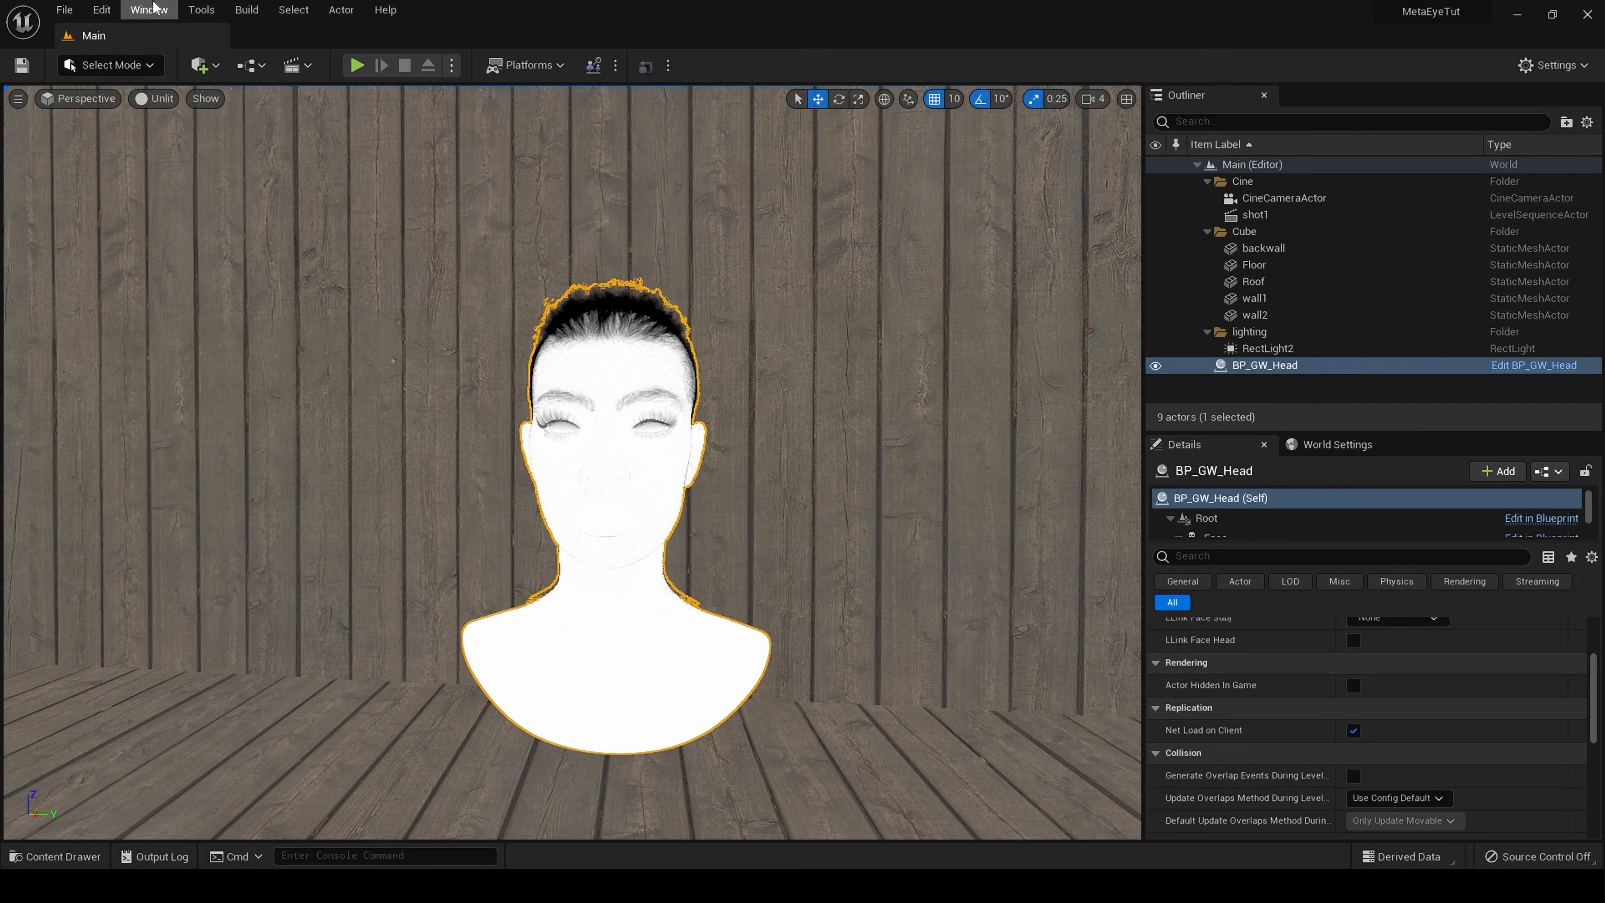
click(153, 99)
click(161, 142)
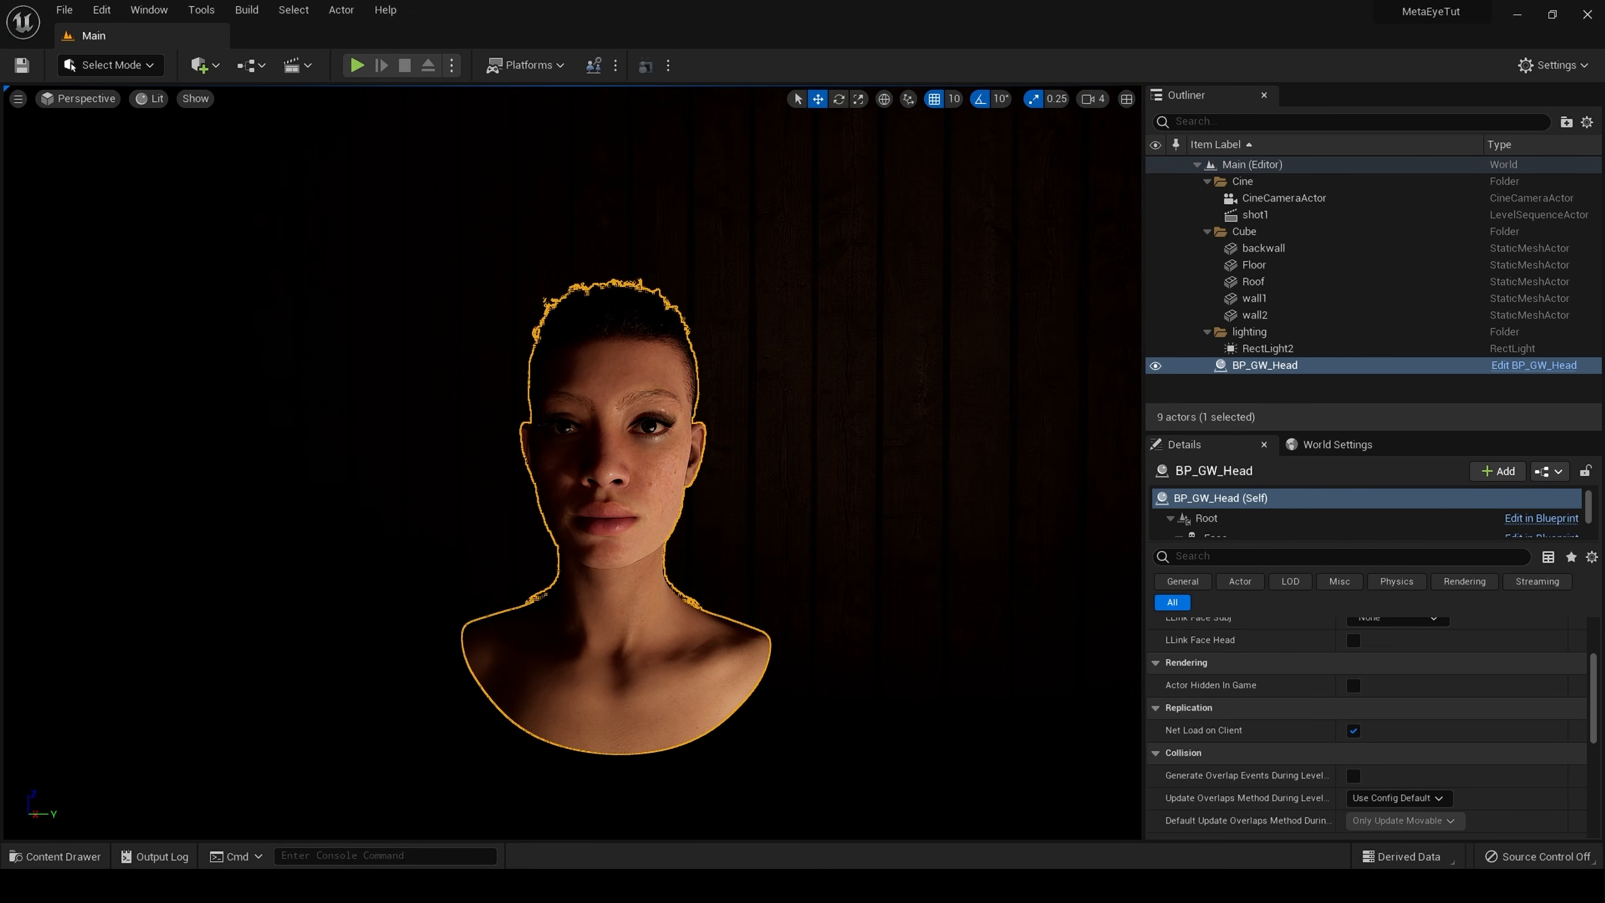
- Open the BP_GW_Head blueprint from the gardenwalkv1 folder under Content/MetaHumans
click(72, 863)
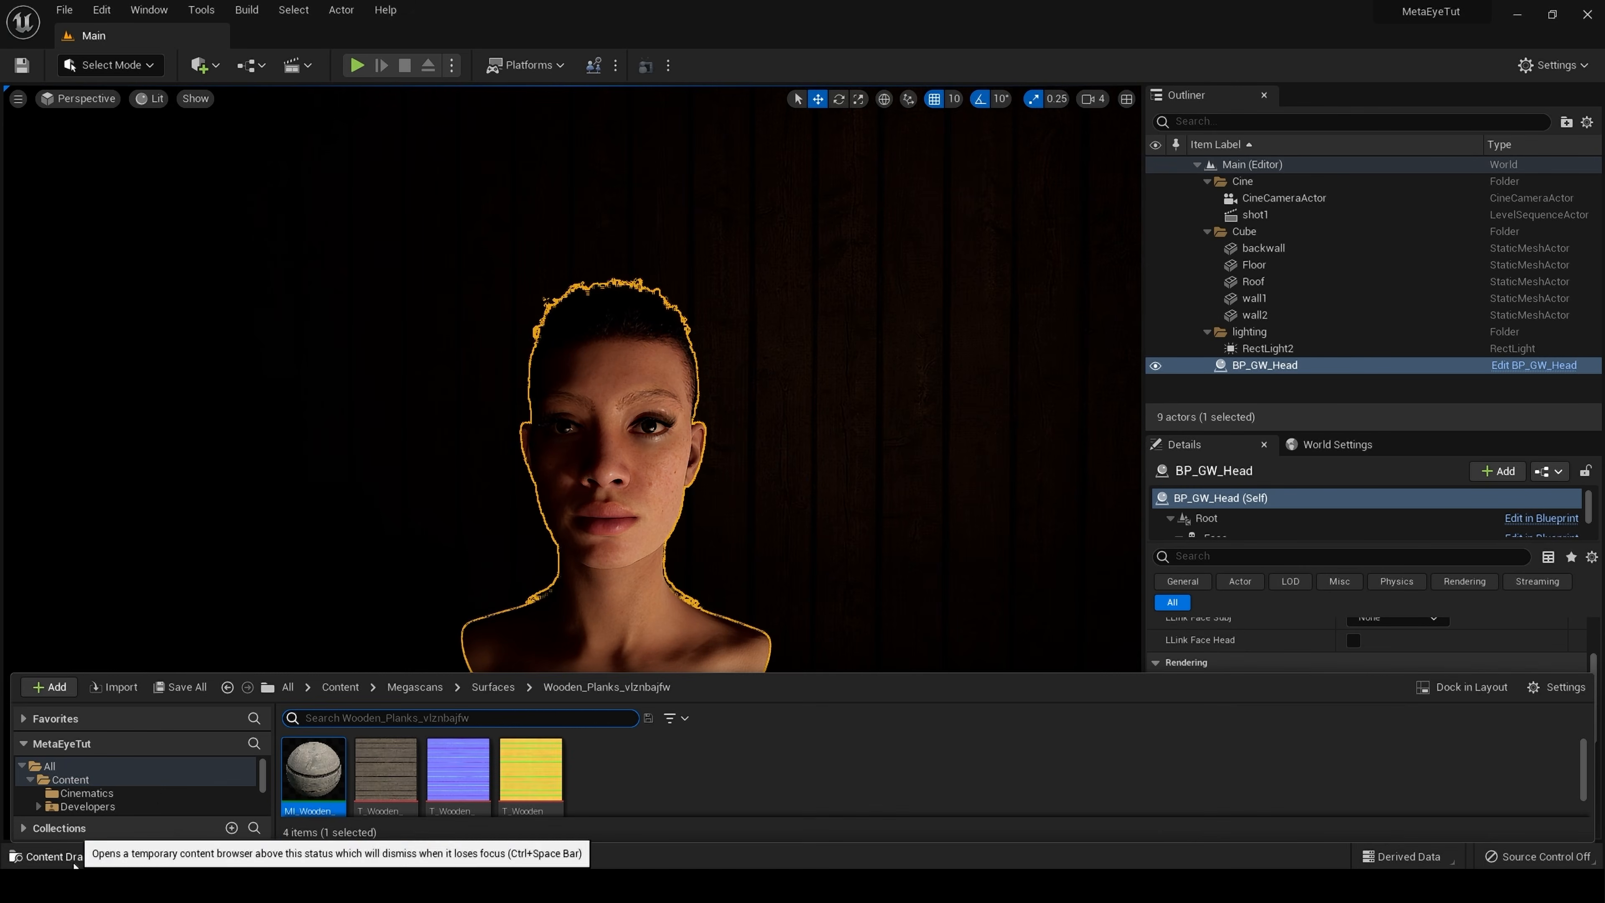
click(339, 686)
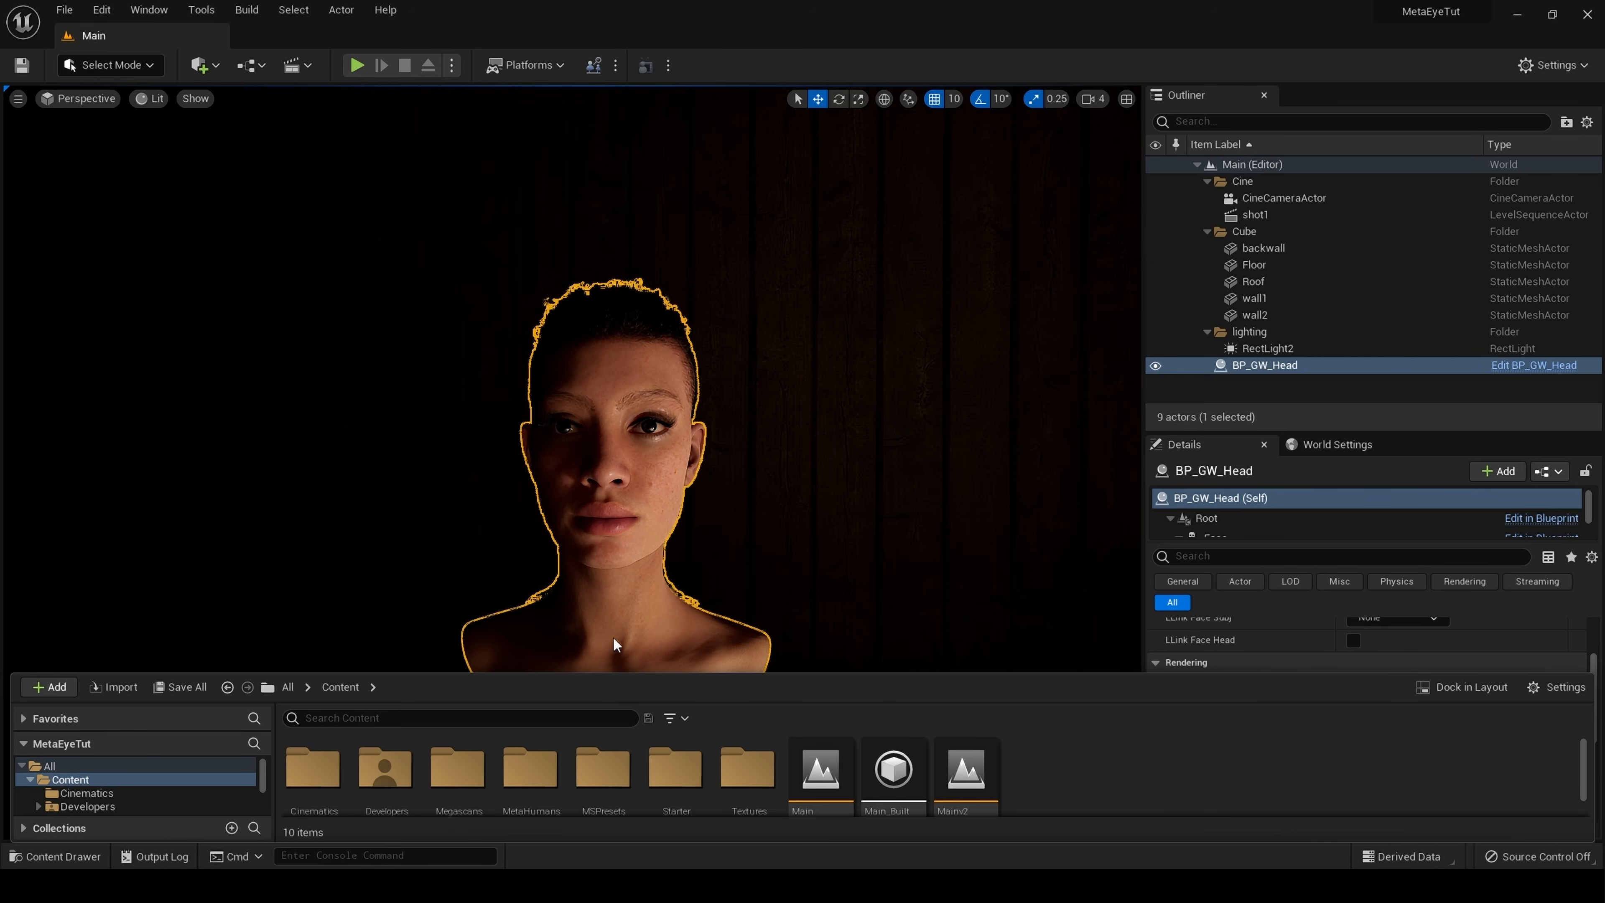
drag(562, 673, 583, 601)
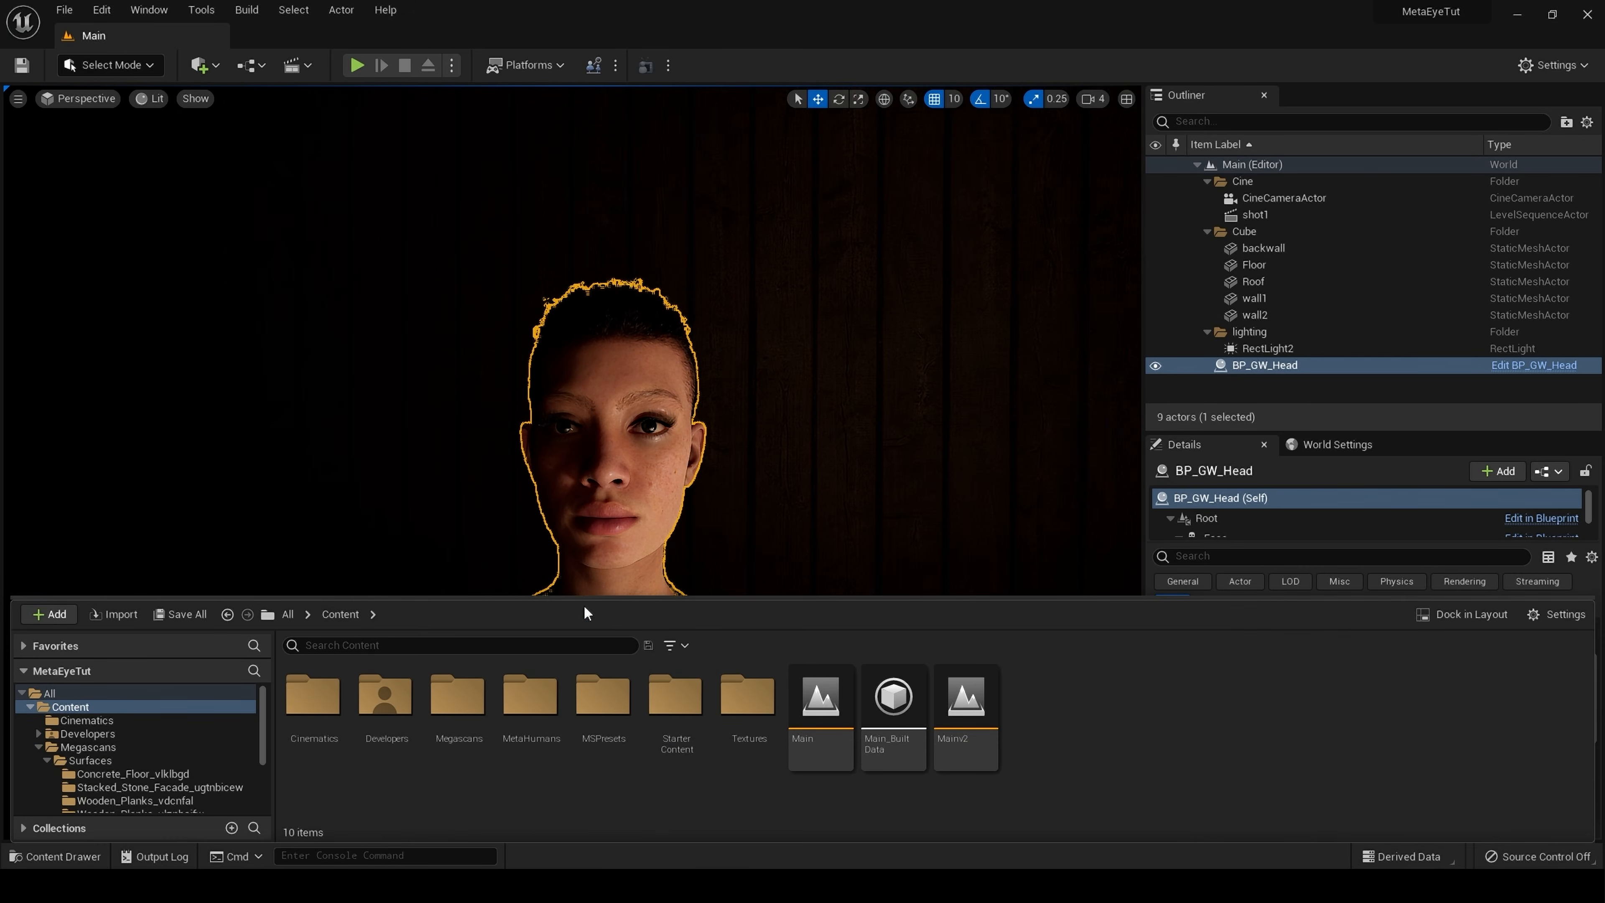
double_click(530, 696)
double_click(380, 734)
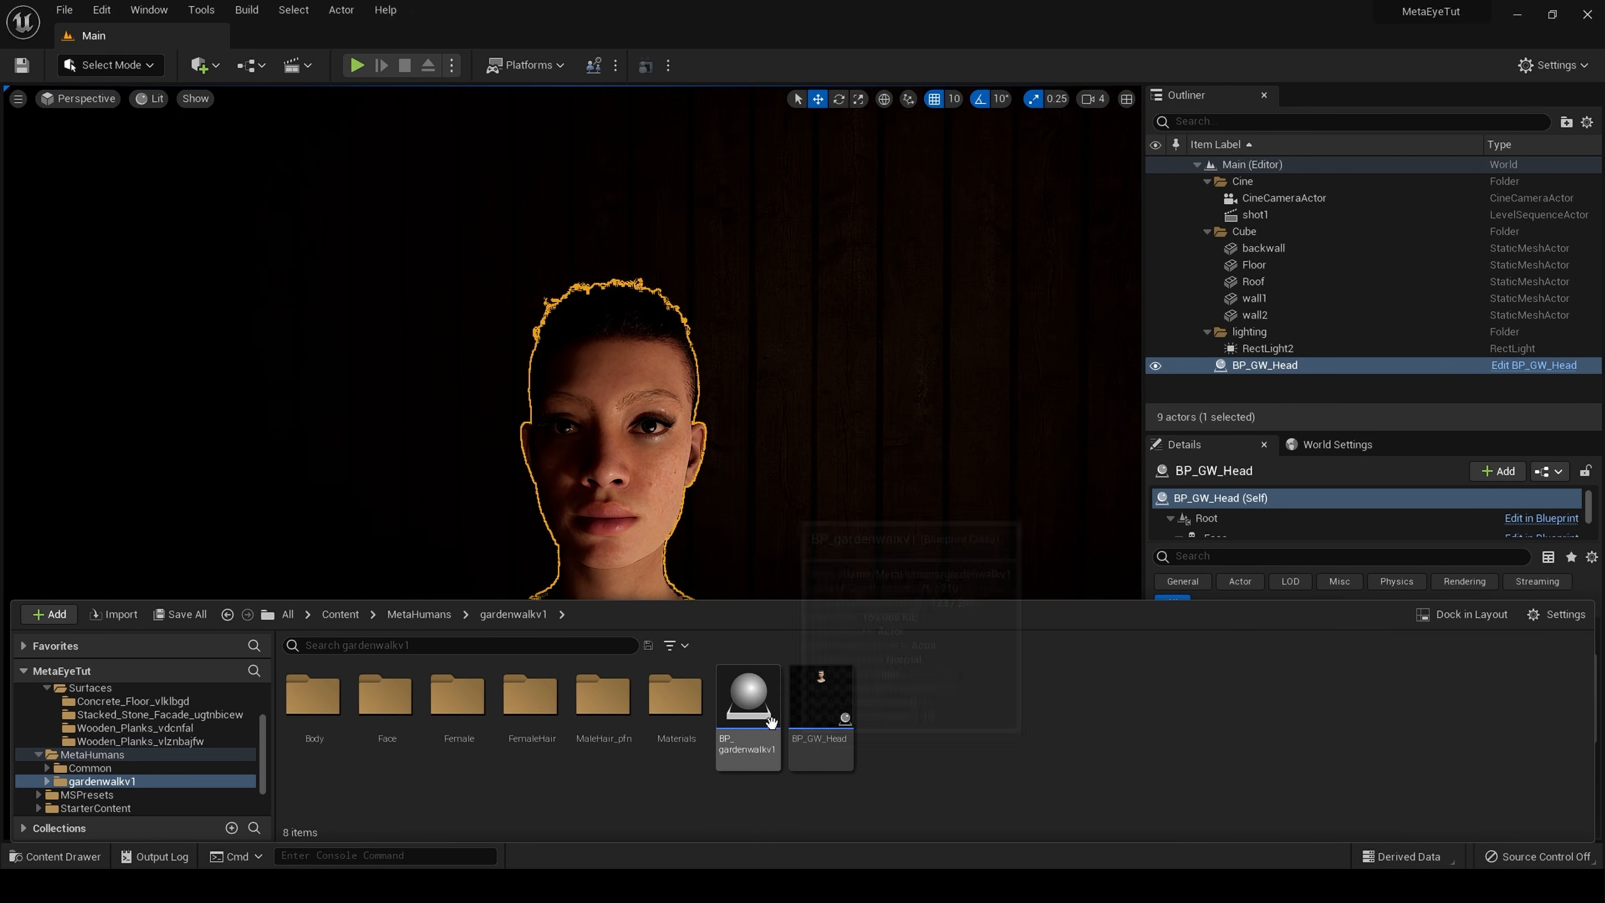
click(825, 725)
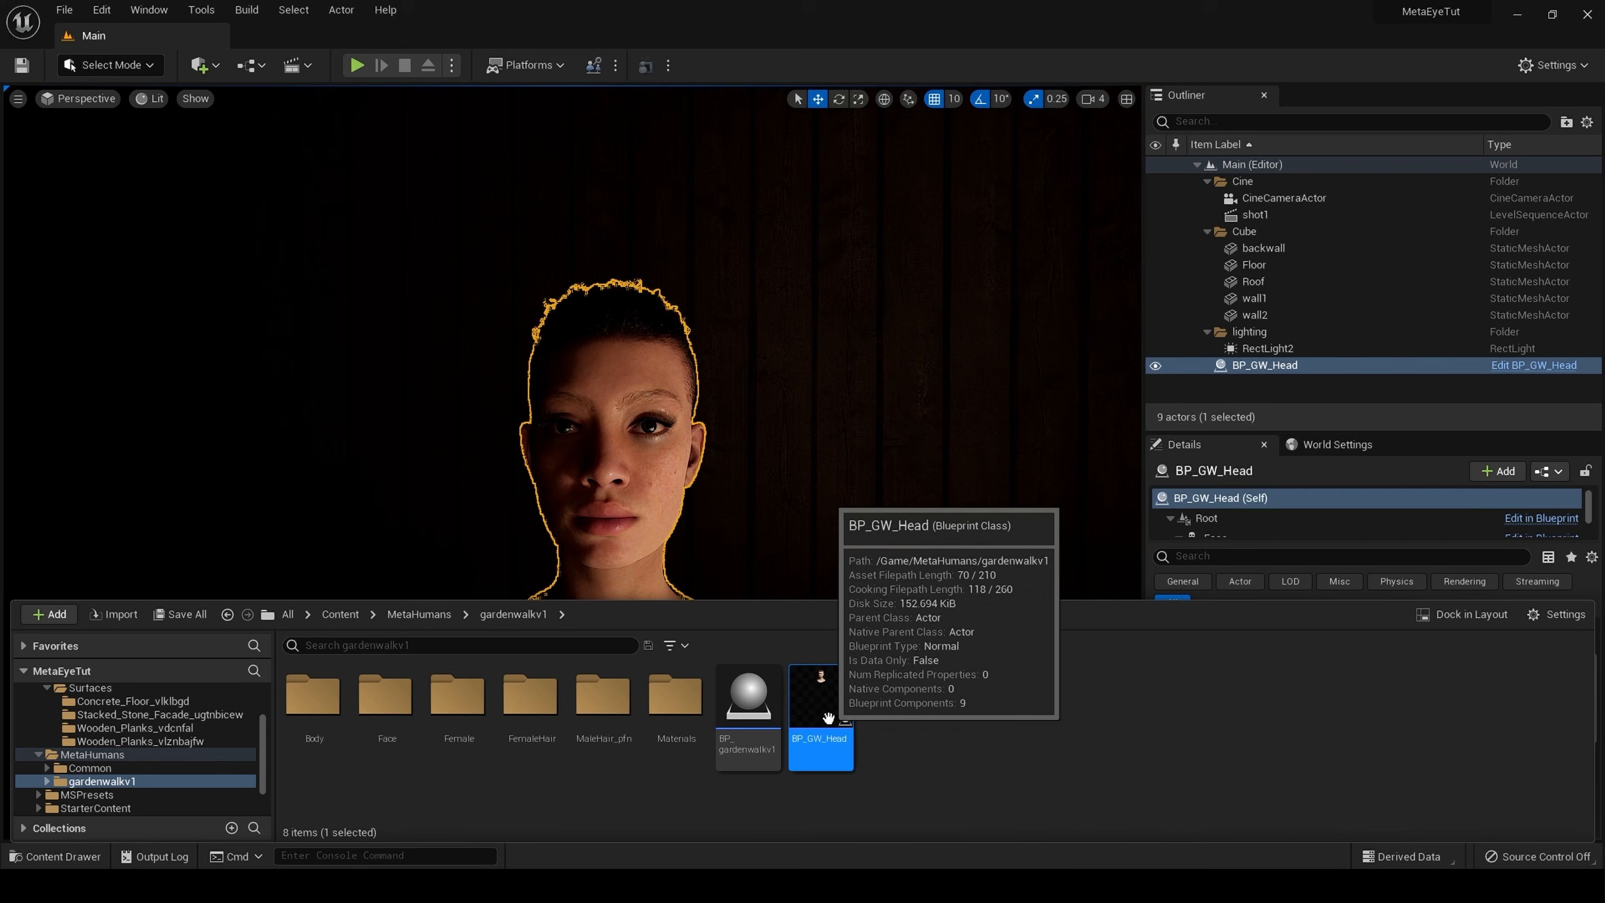
double_click(831, 706)
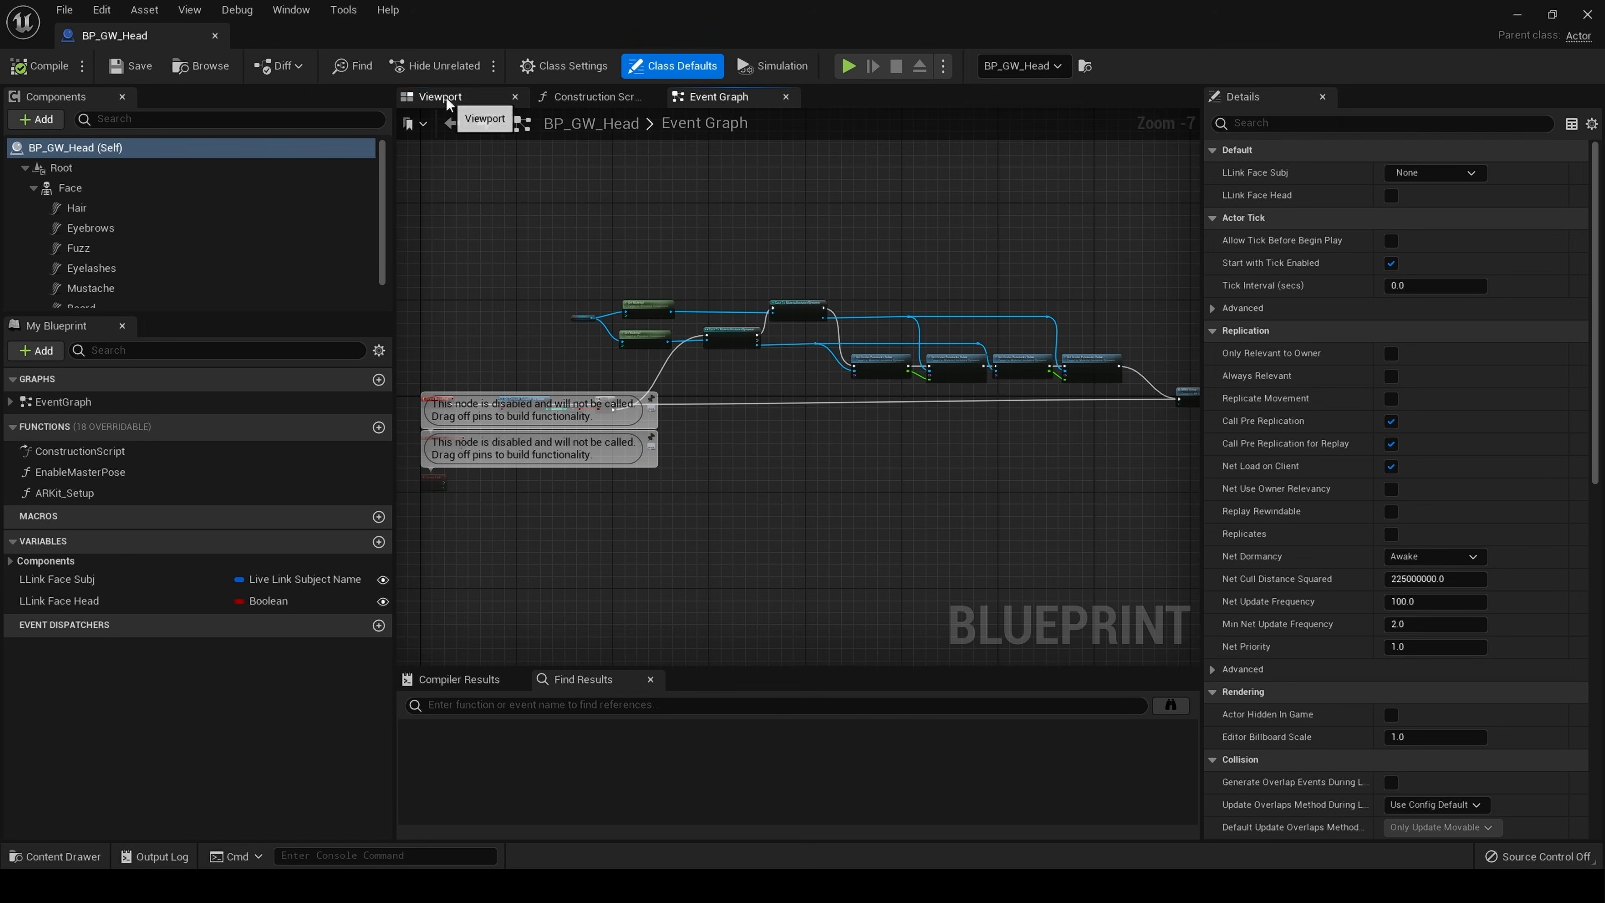
- Examine the head-only character in the blueprint's 3D preview along with its components, and close the blueprint editor
click(465, 97)
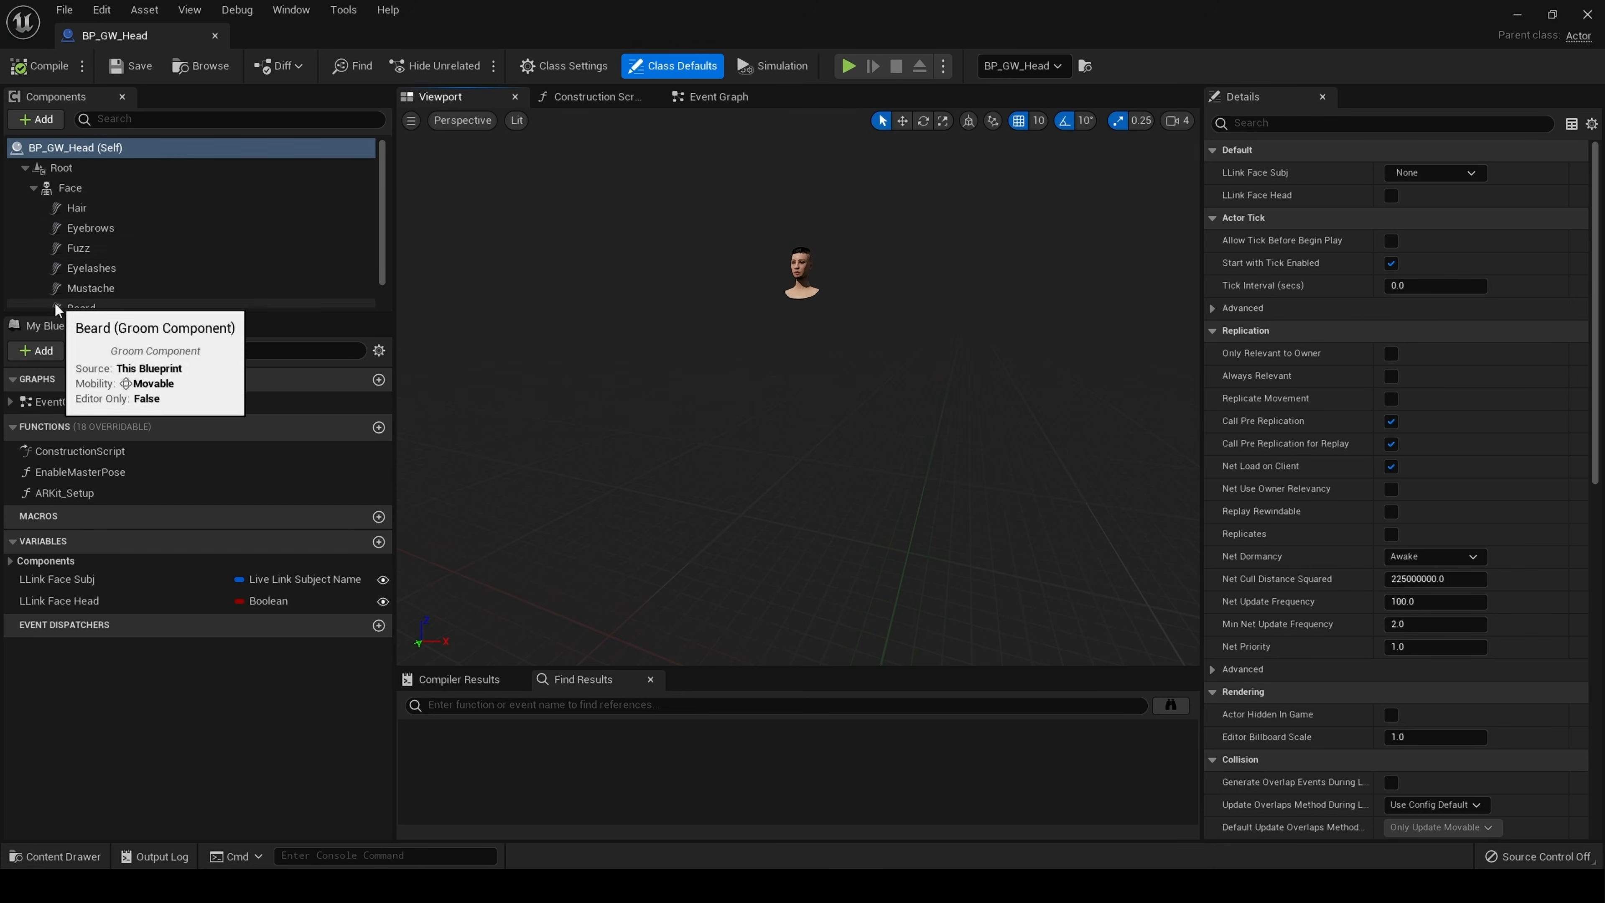
scroll(63, 265, down, 1)
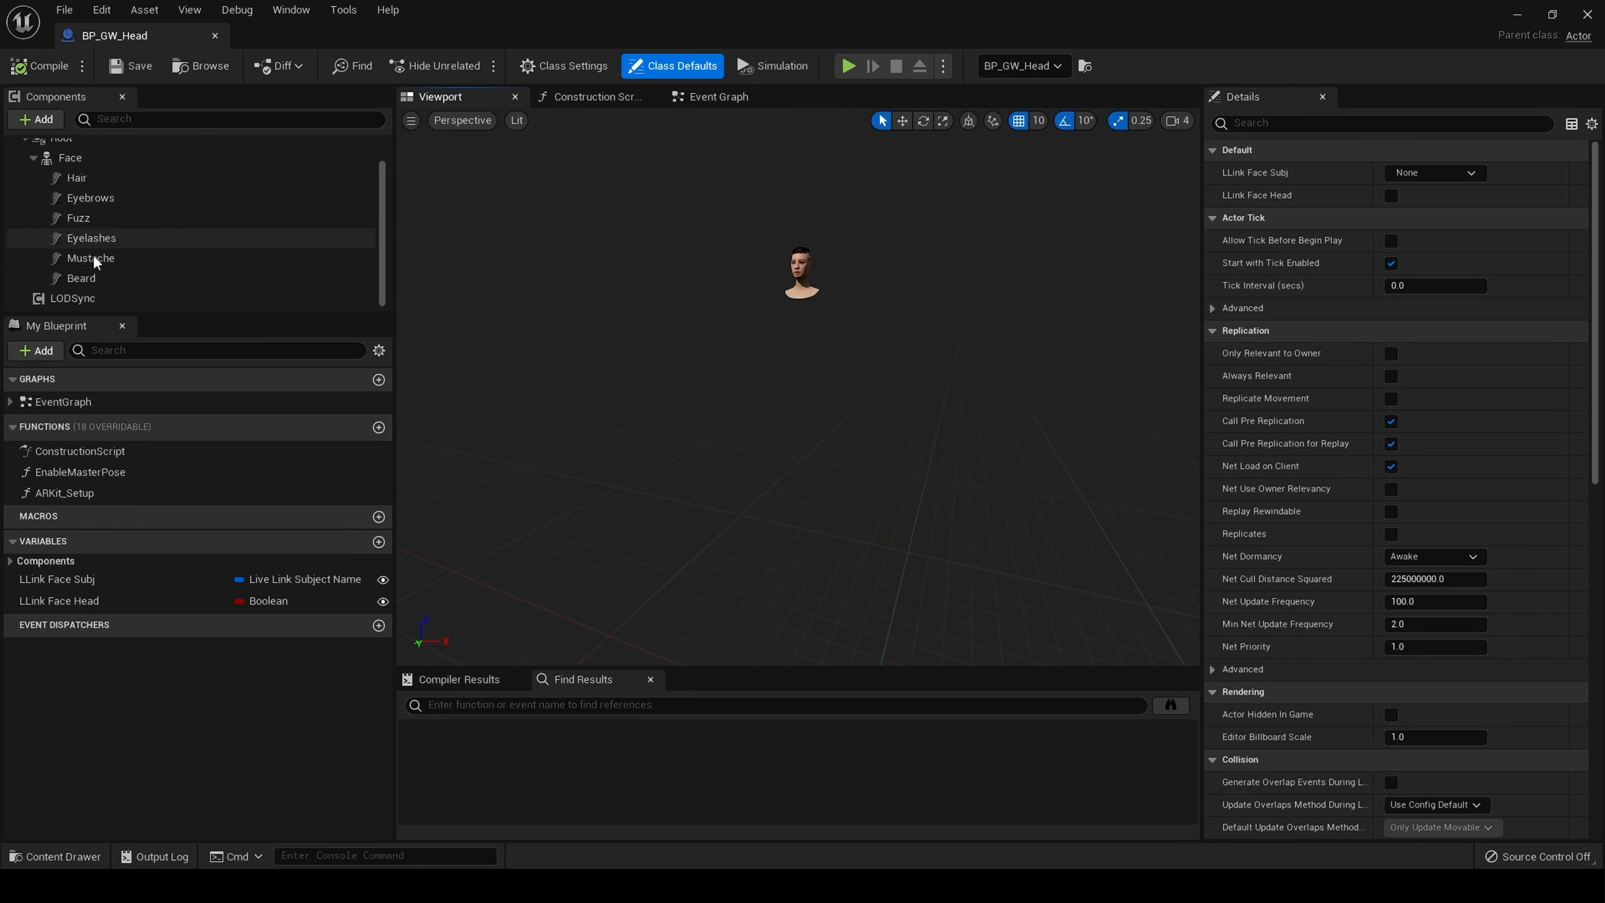
scroll(95, 263, up, 1)
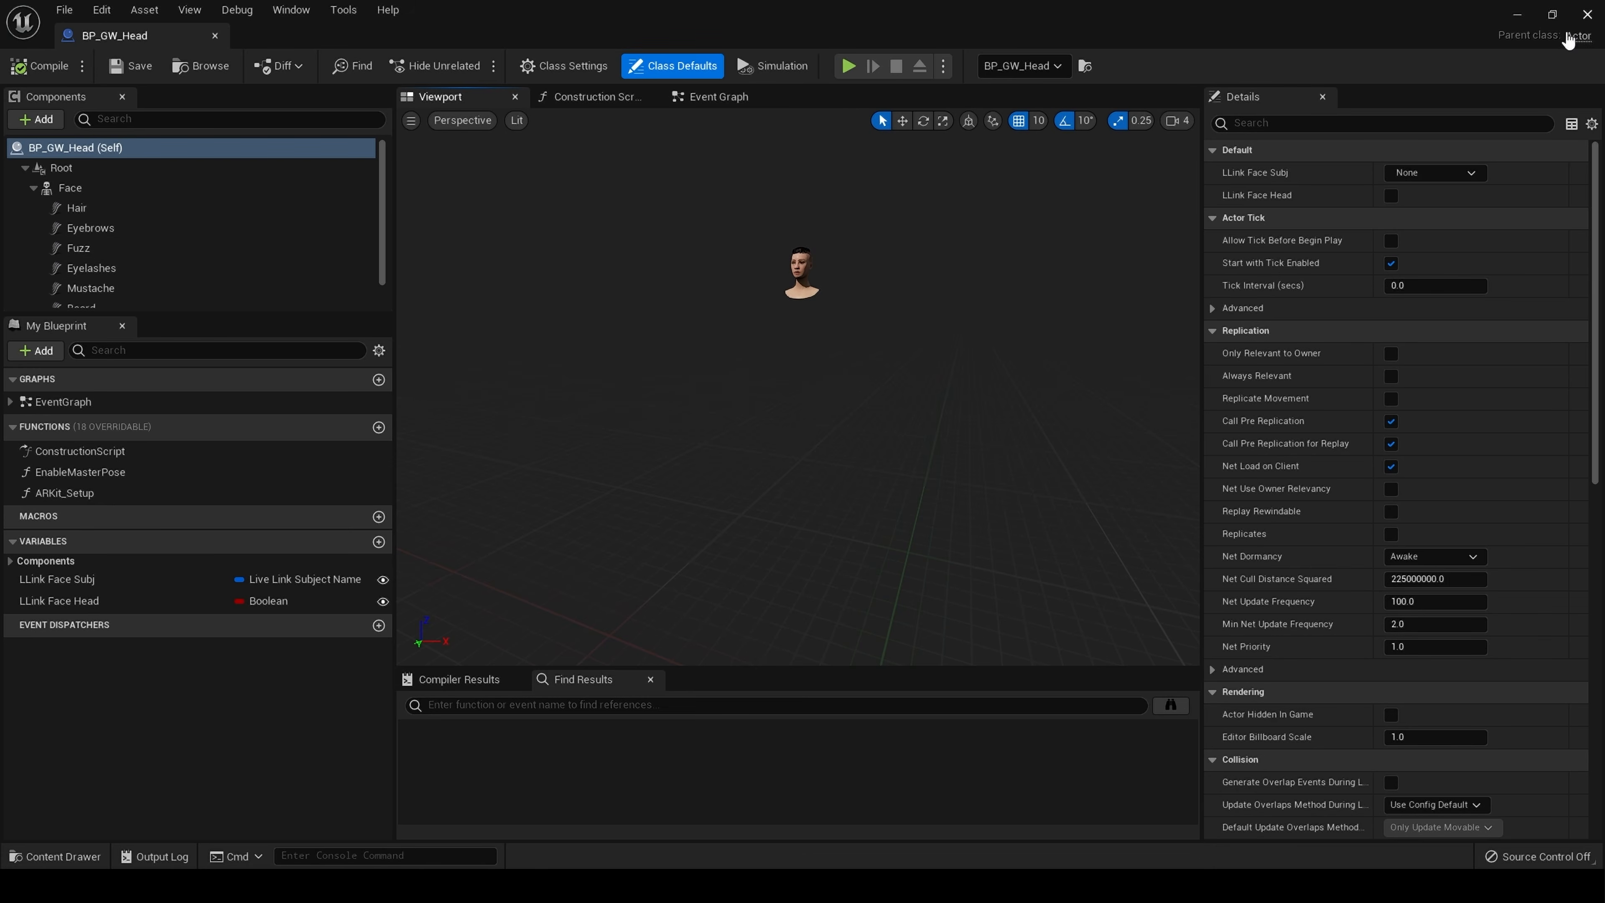
scroll(1000, 272, up, 3)
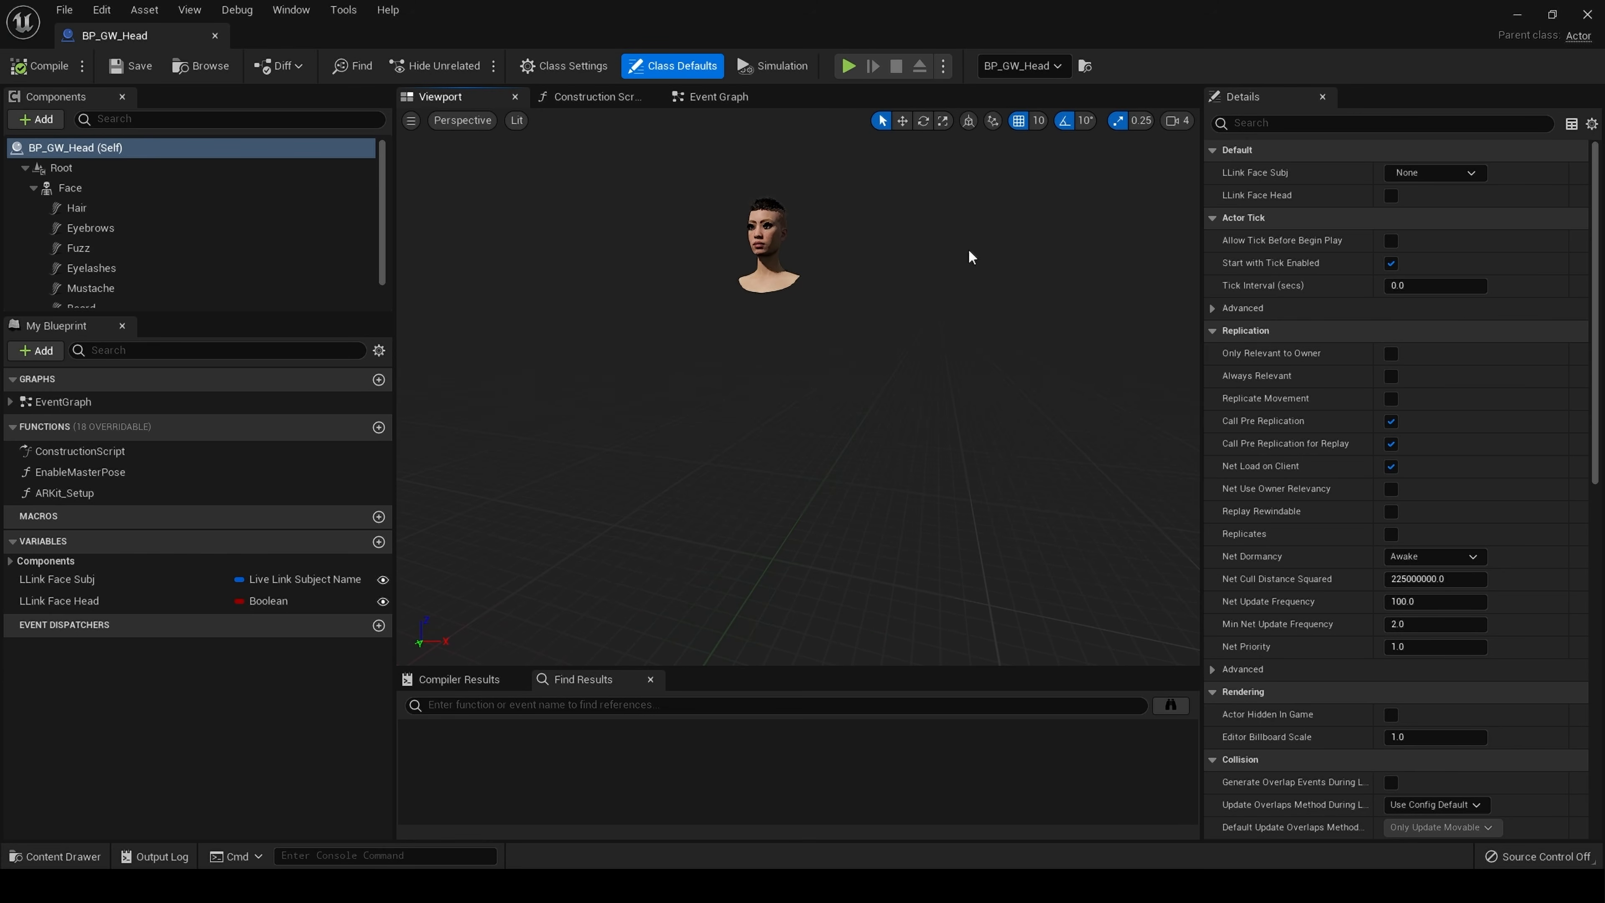
click(1588, 13)
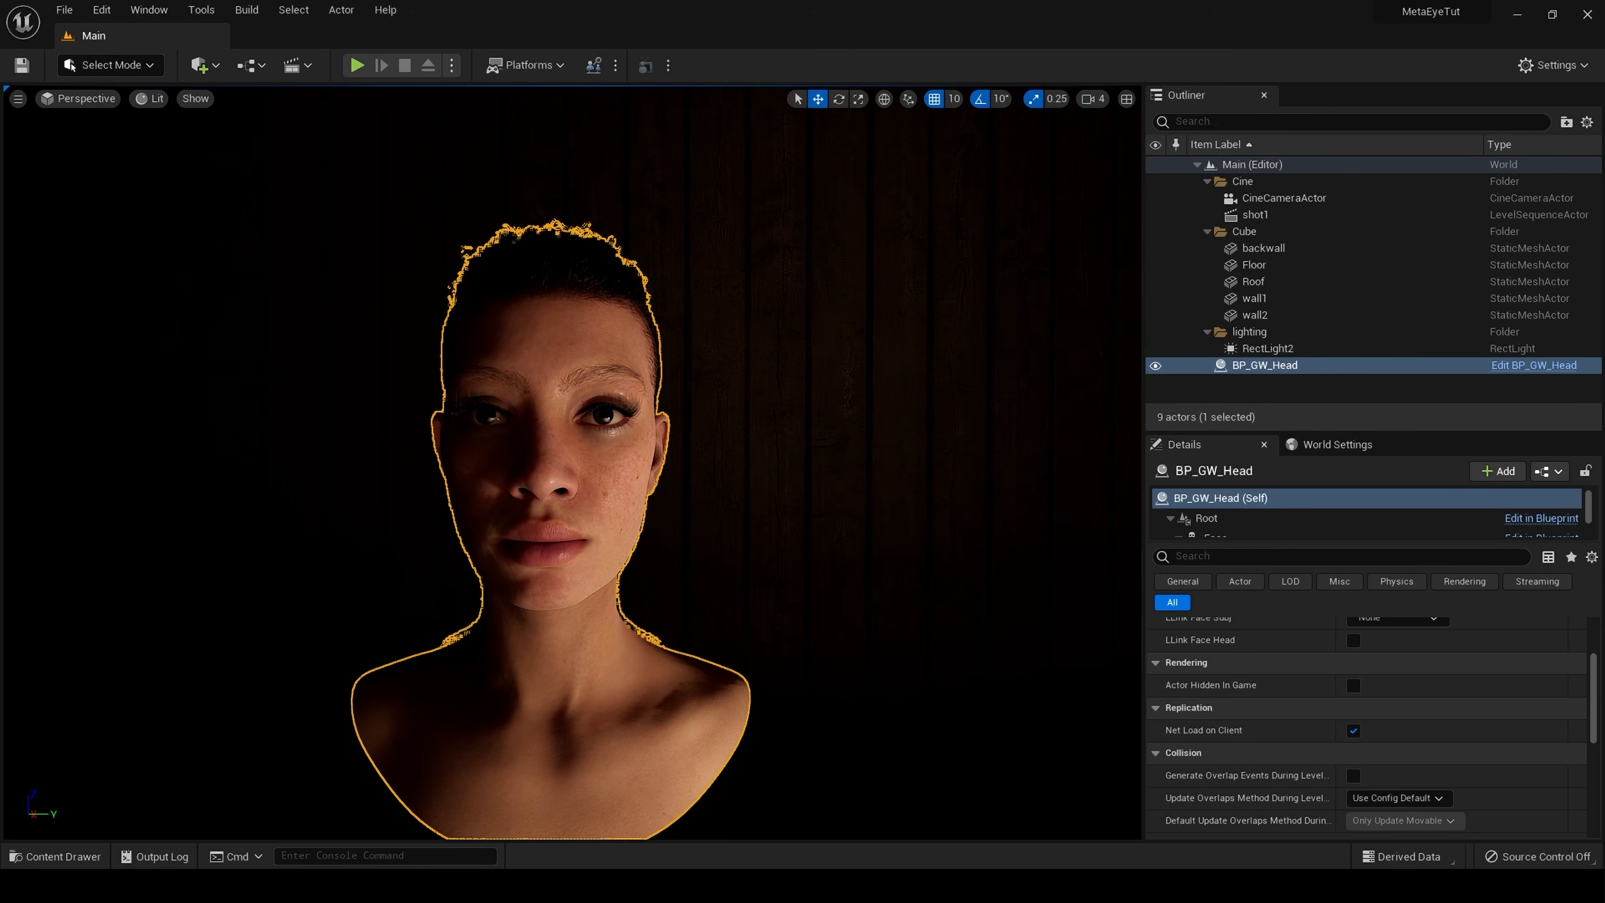
- Change the viewport type to Cinematic Viewport and view the scene through the CineCameraActor
click(73, 98)
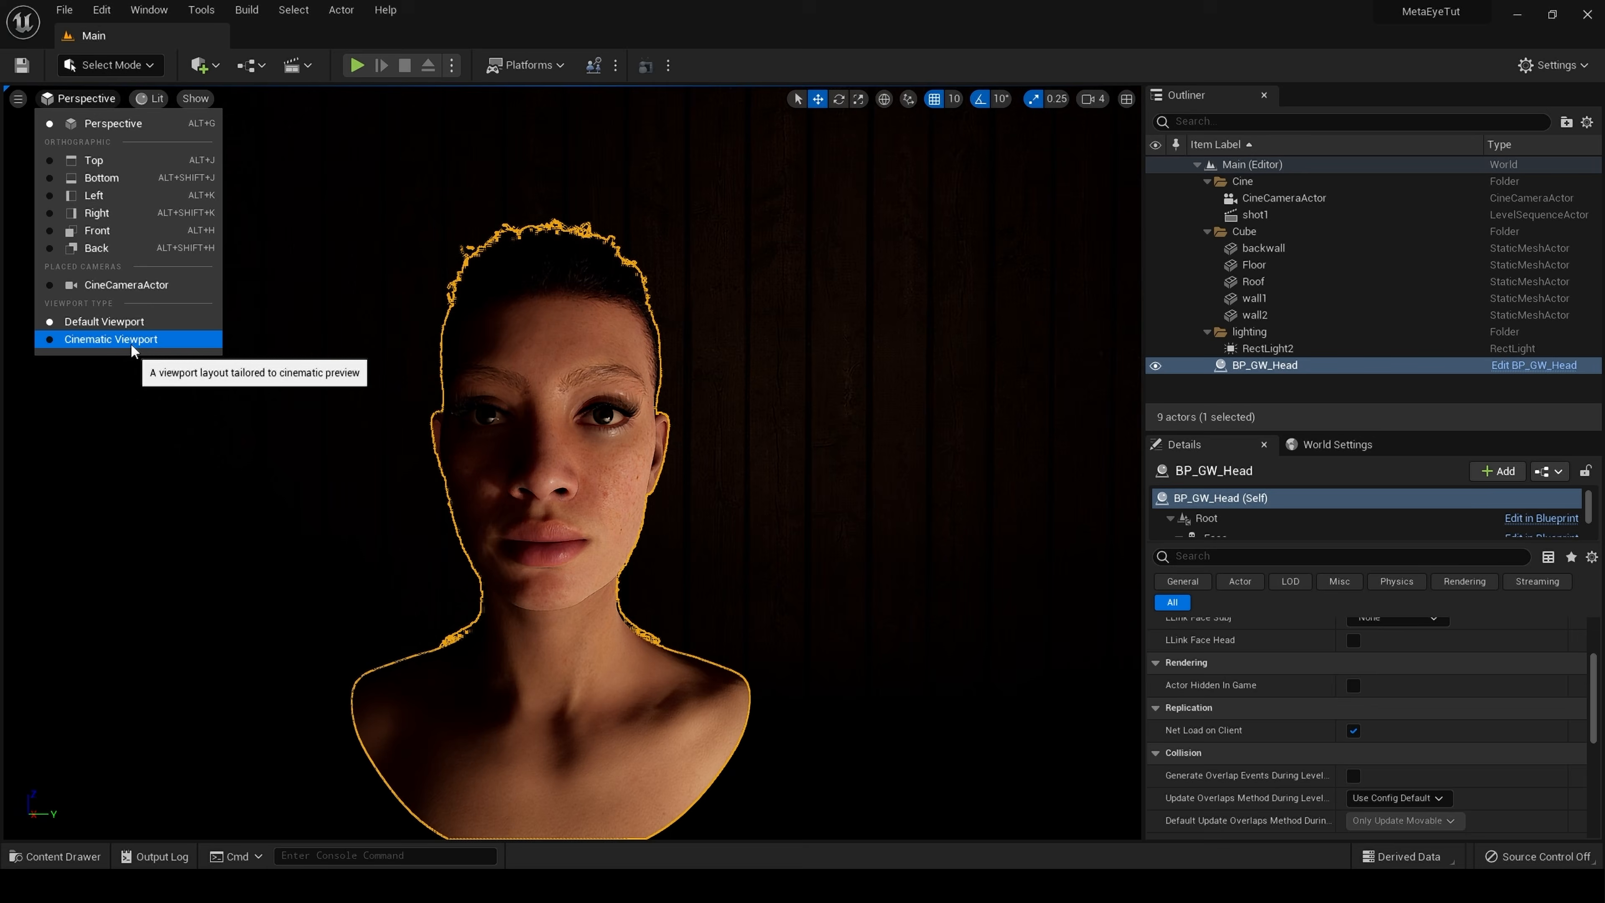
click(111, 340)
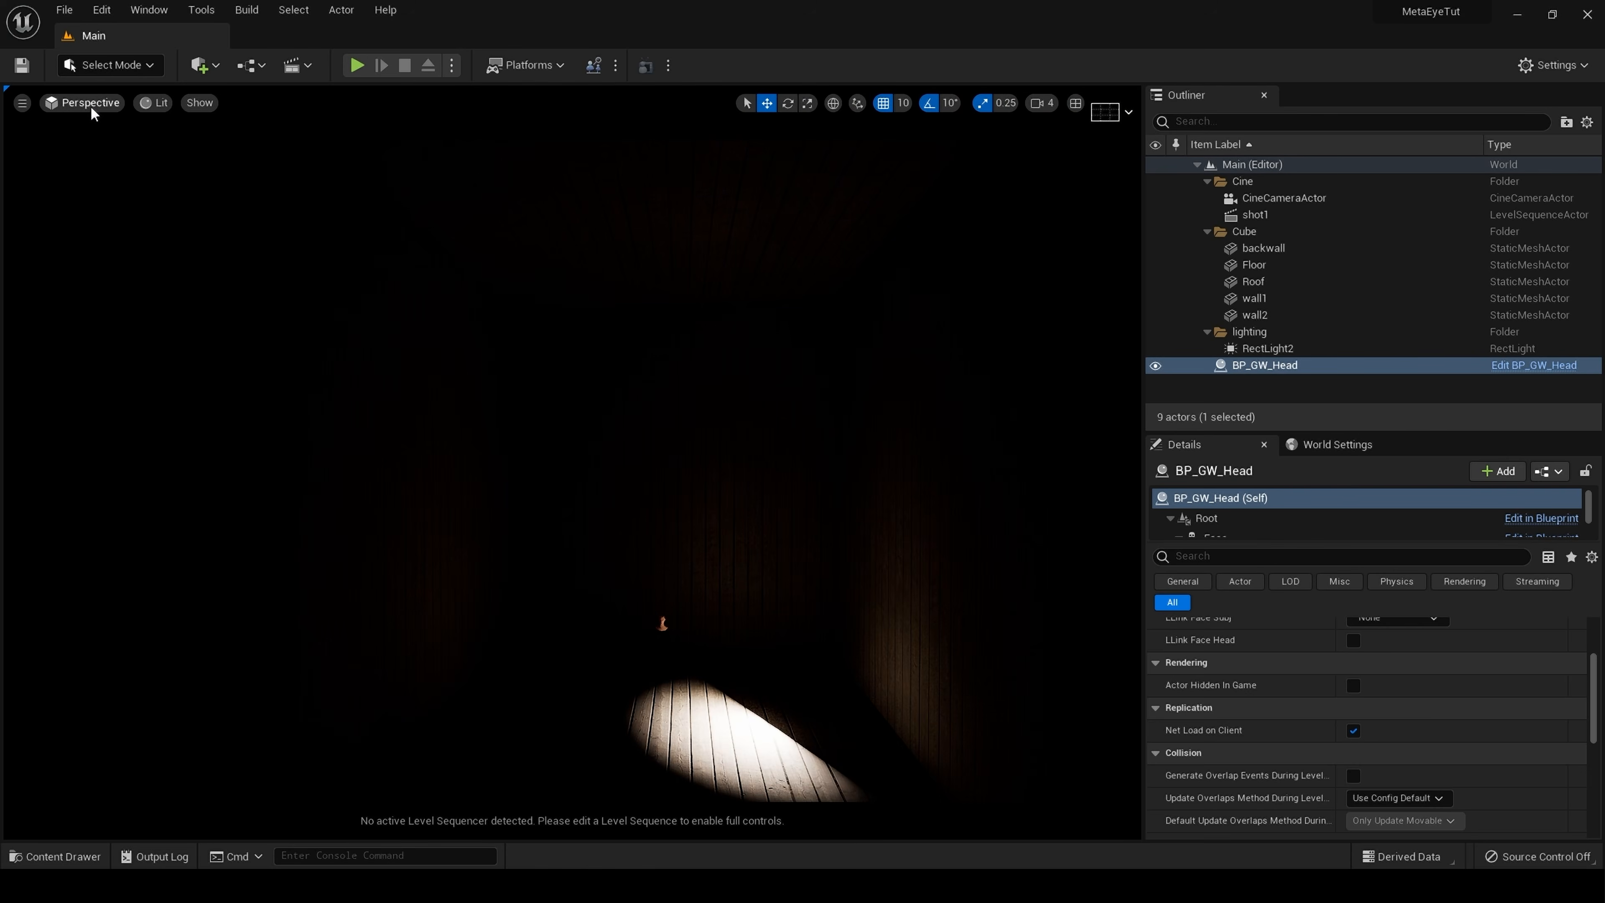
click(90, 106)
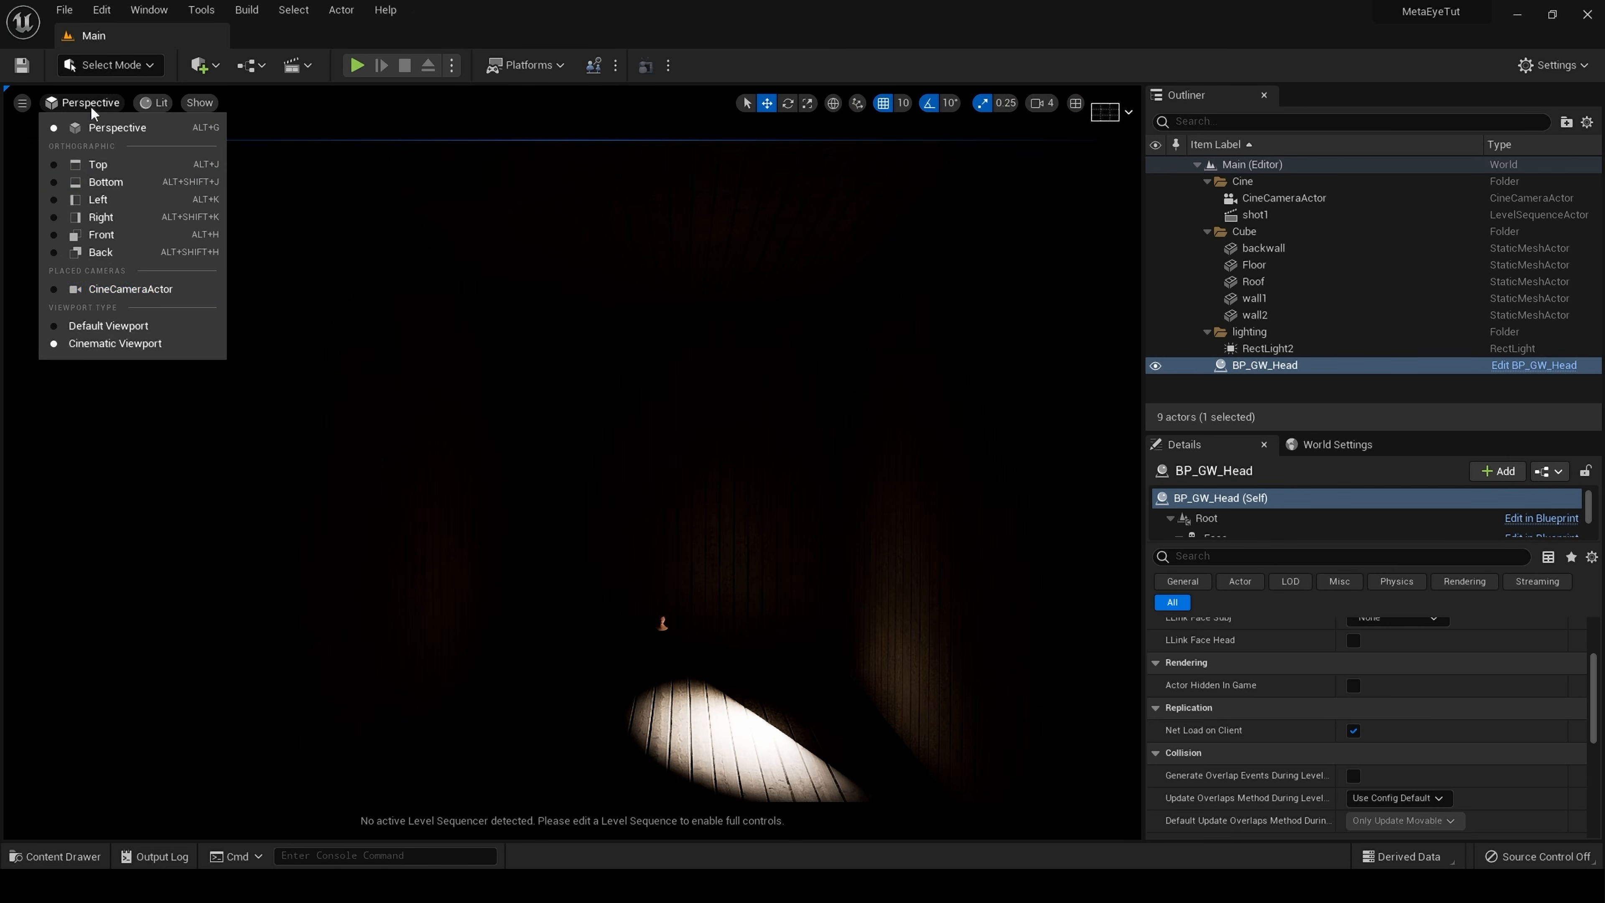
click(104, 292)
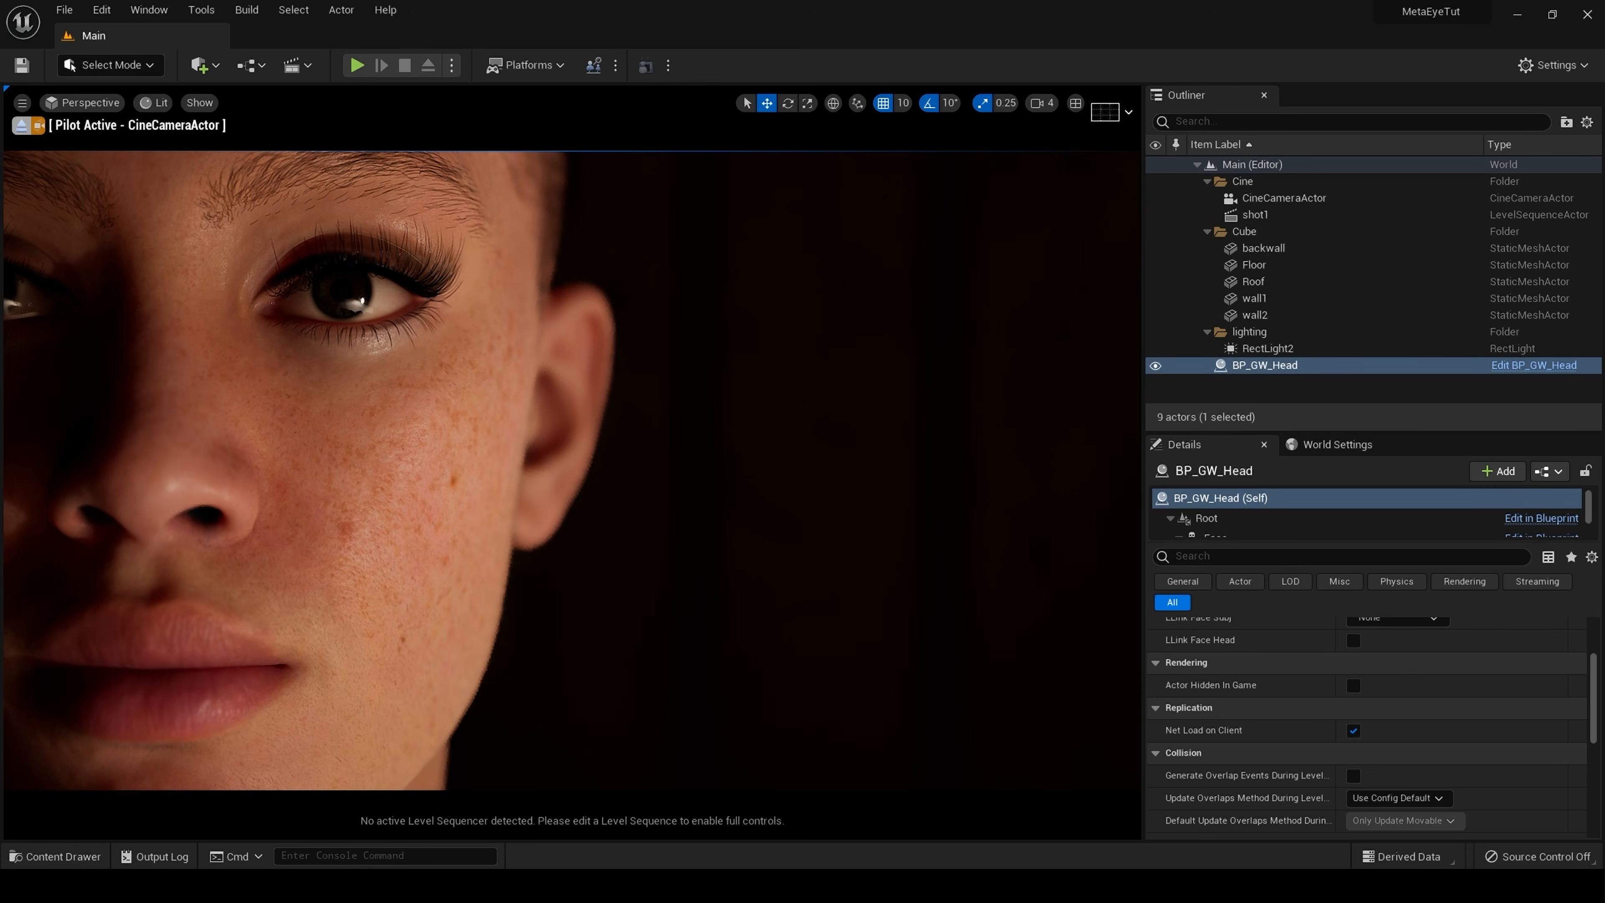
- Add a level sequence named Tutorial, saved in the Cinematics folder
click(297, 65)
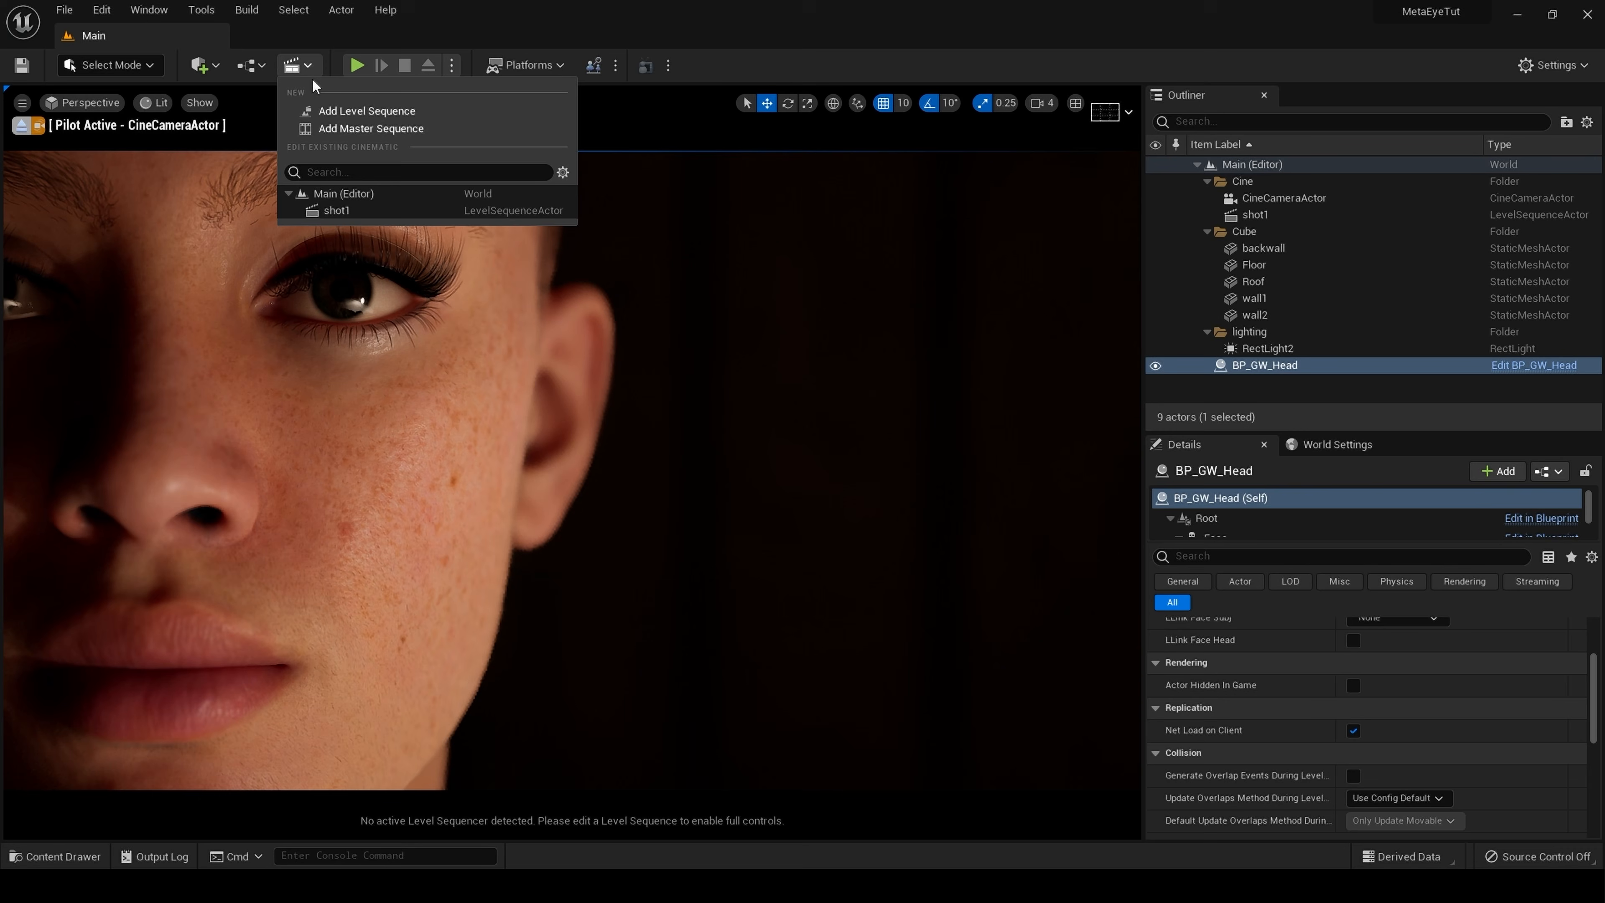
click(372, 114)
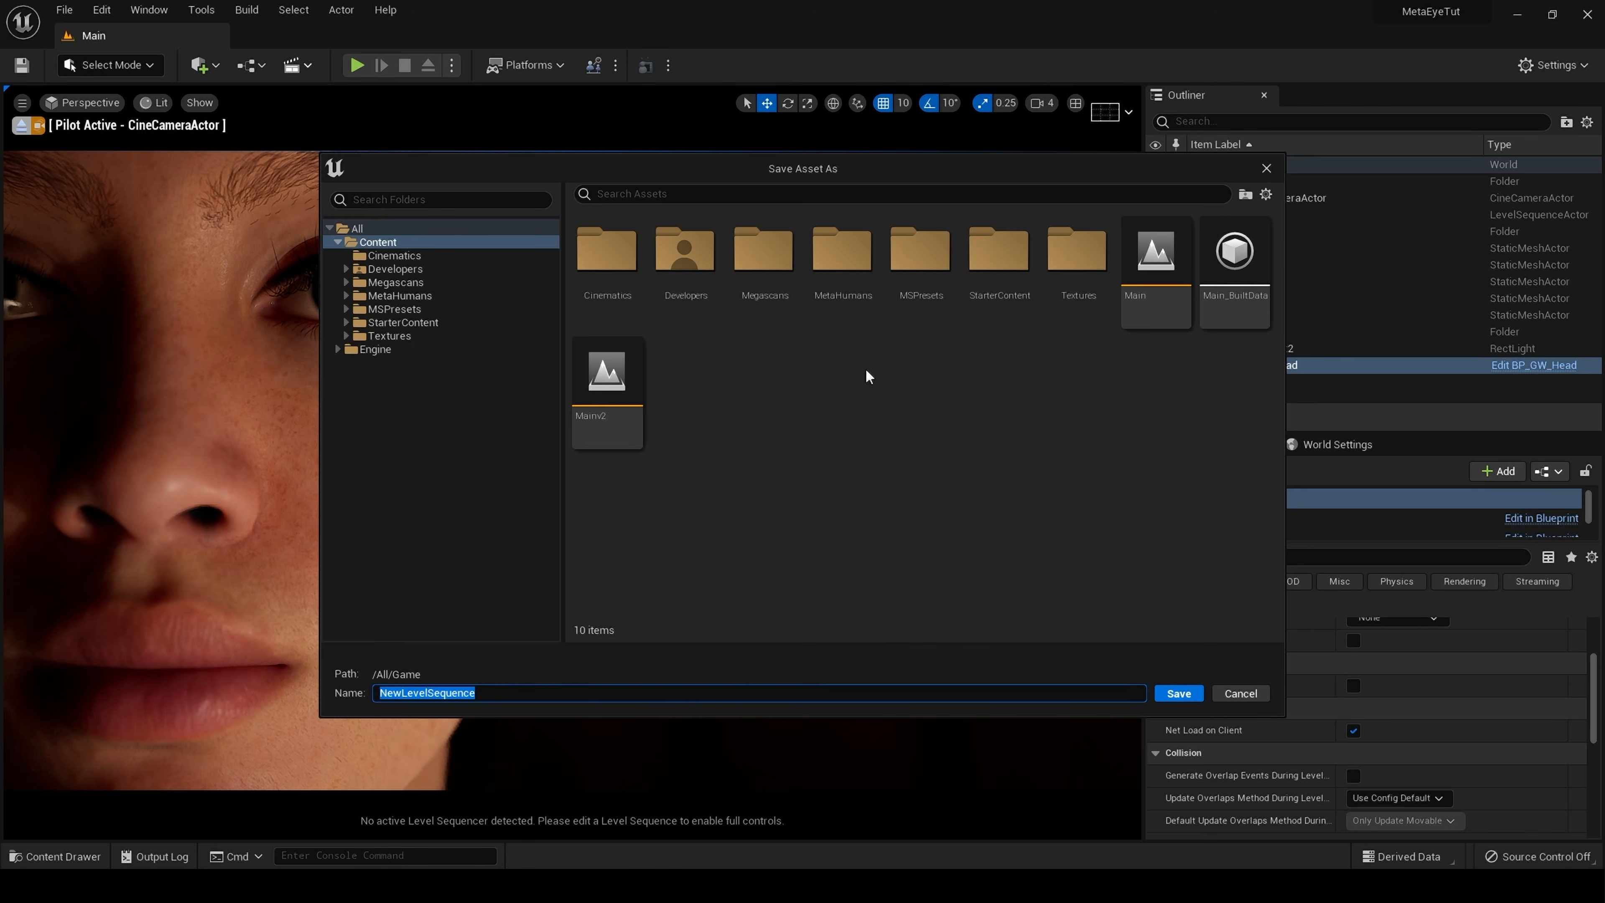
double_click(608, 304)
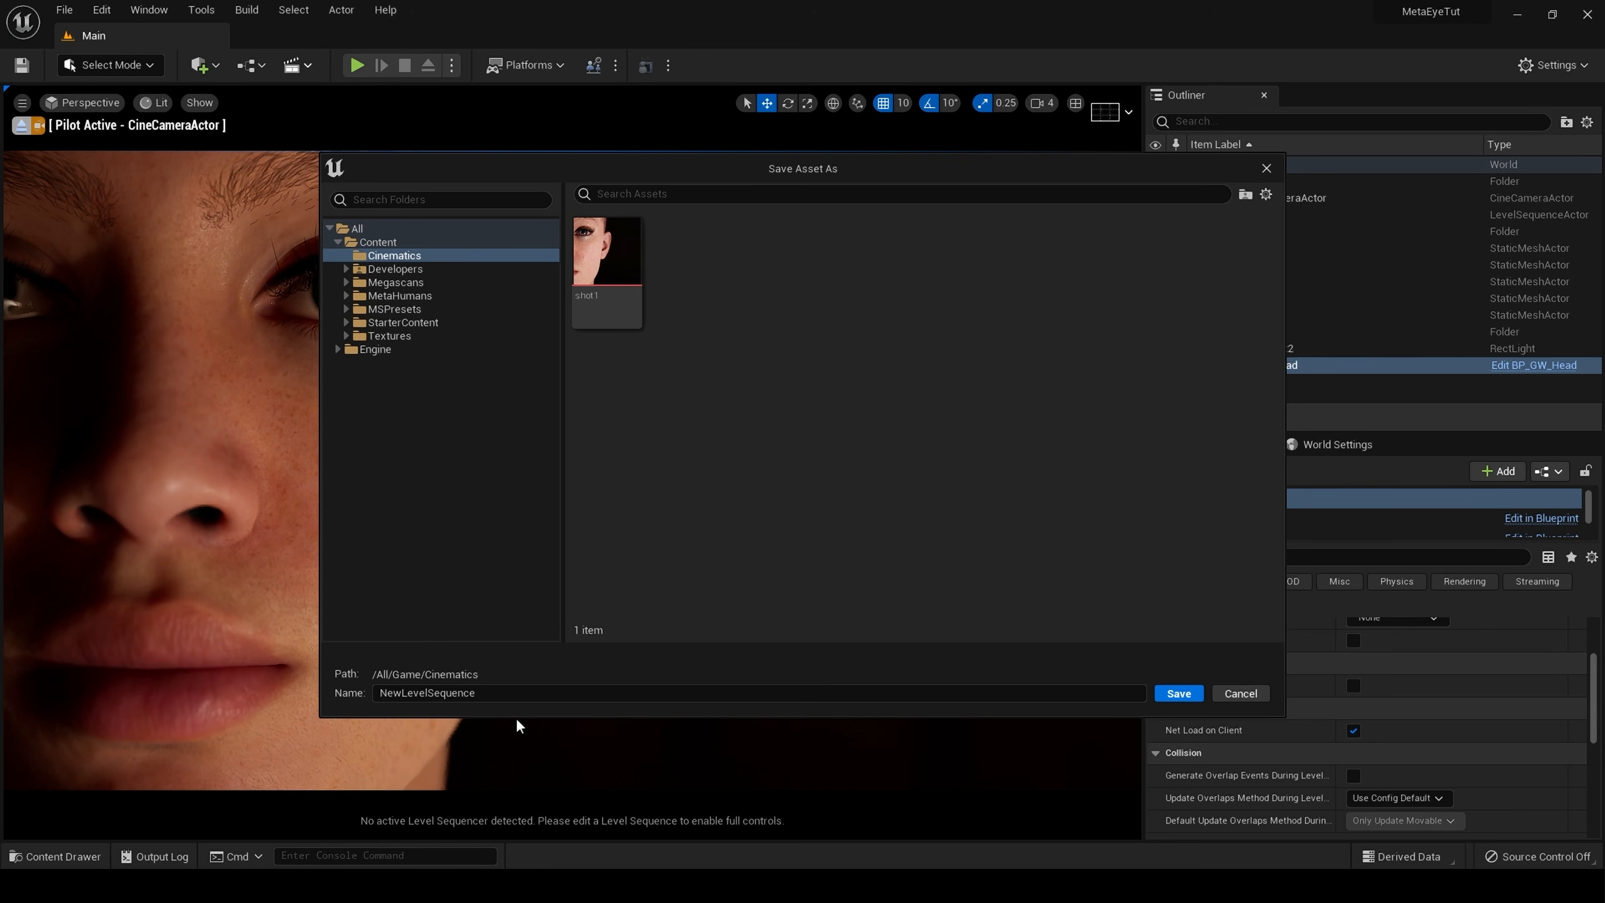
click(526, 696)
key(BackSpace)
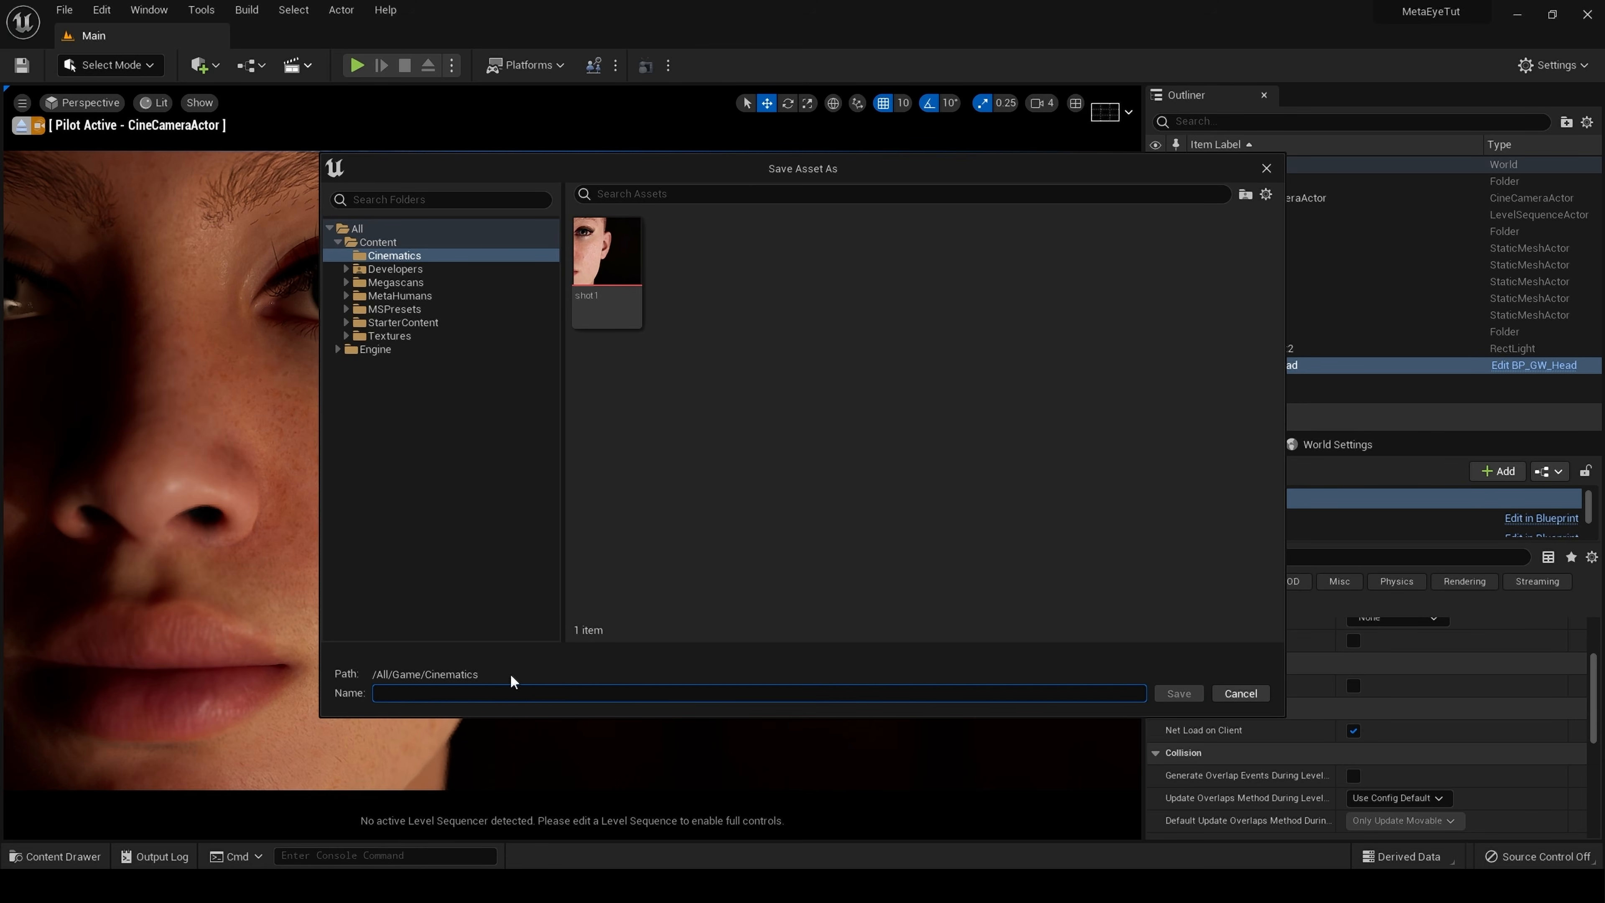
text(Tutorial)
click(1180, 693)
- Delete the shot1 sequence from the level and set the Tutorial sequence's display rate to 24 fps (film)
click(1264, 215)
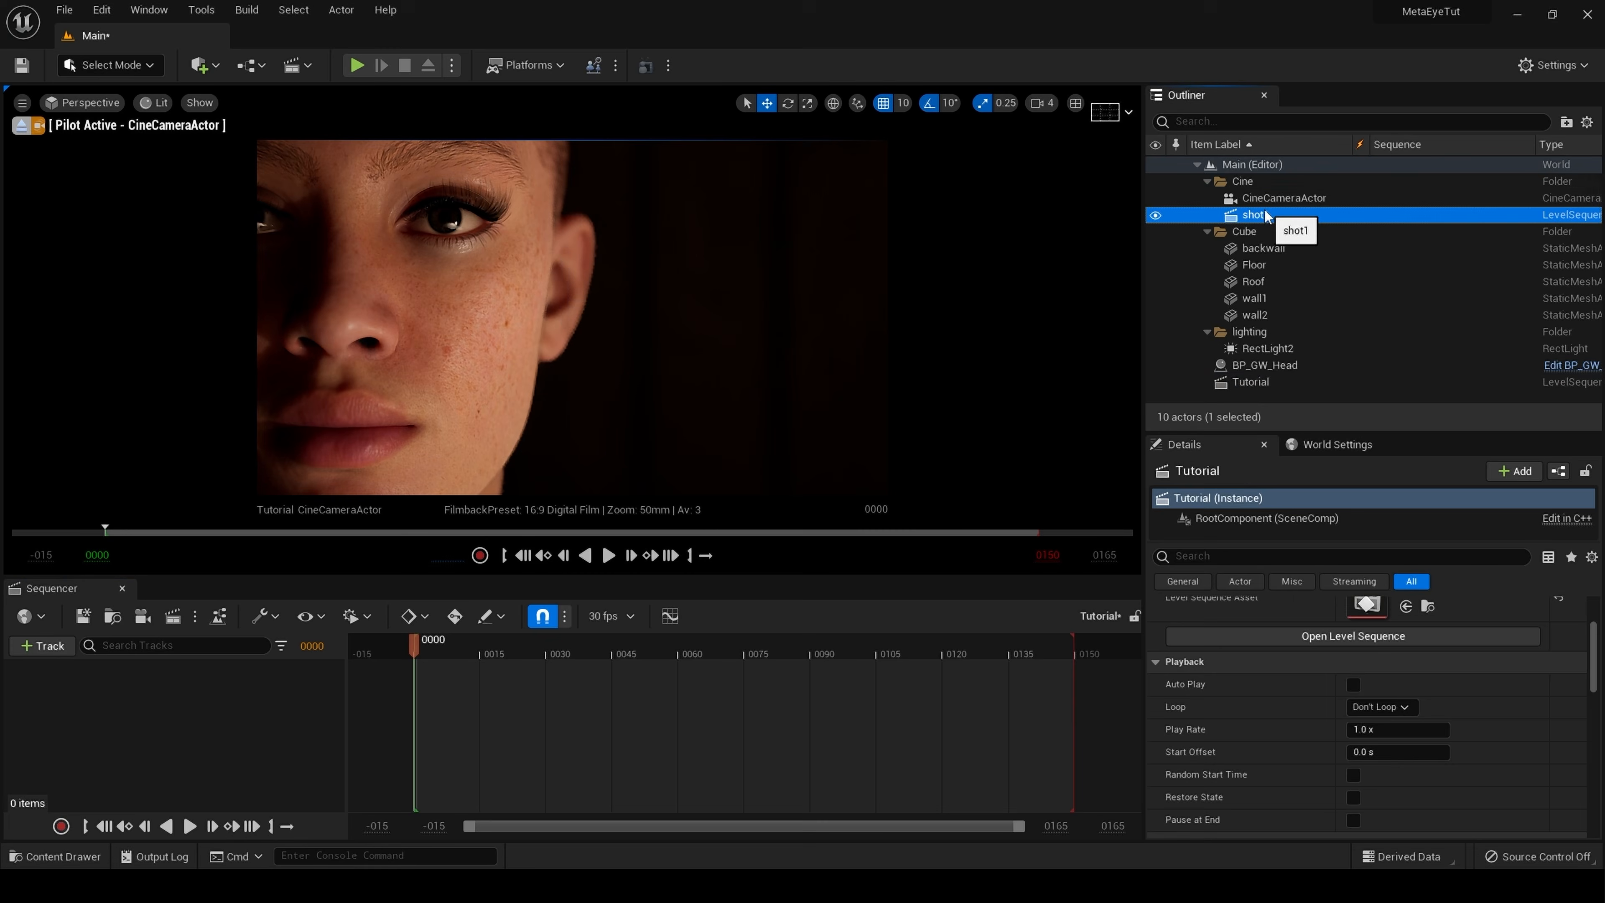
key(Delete)
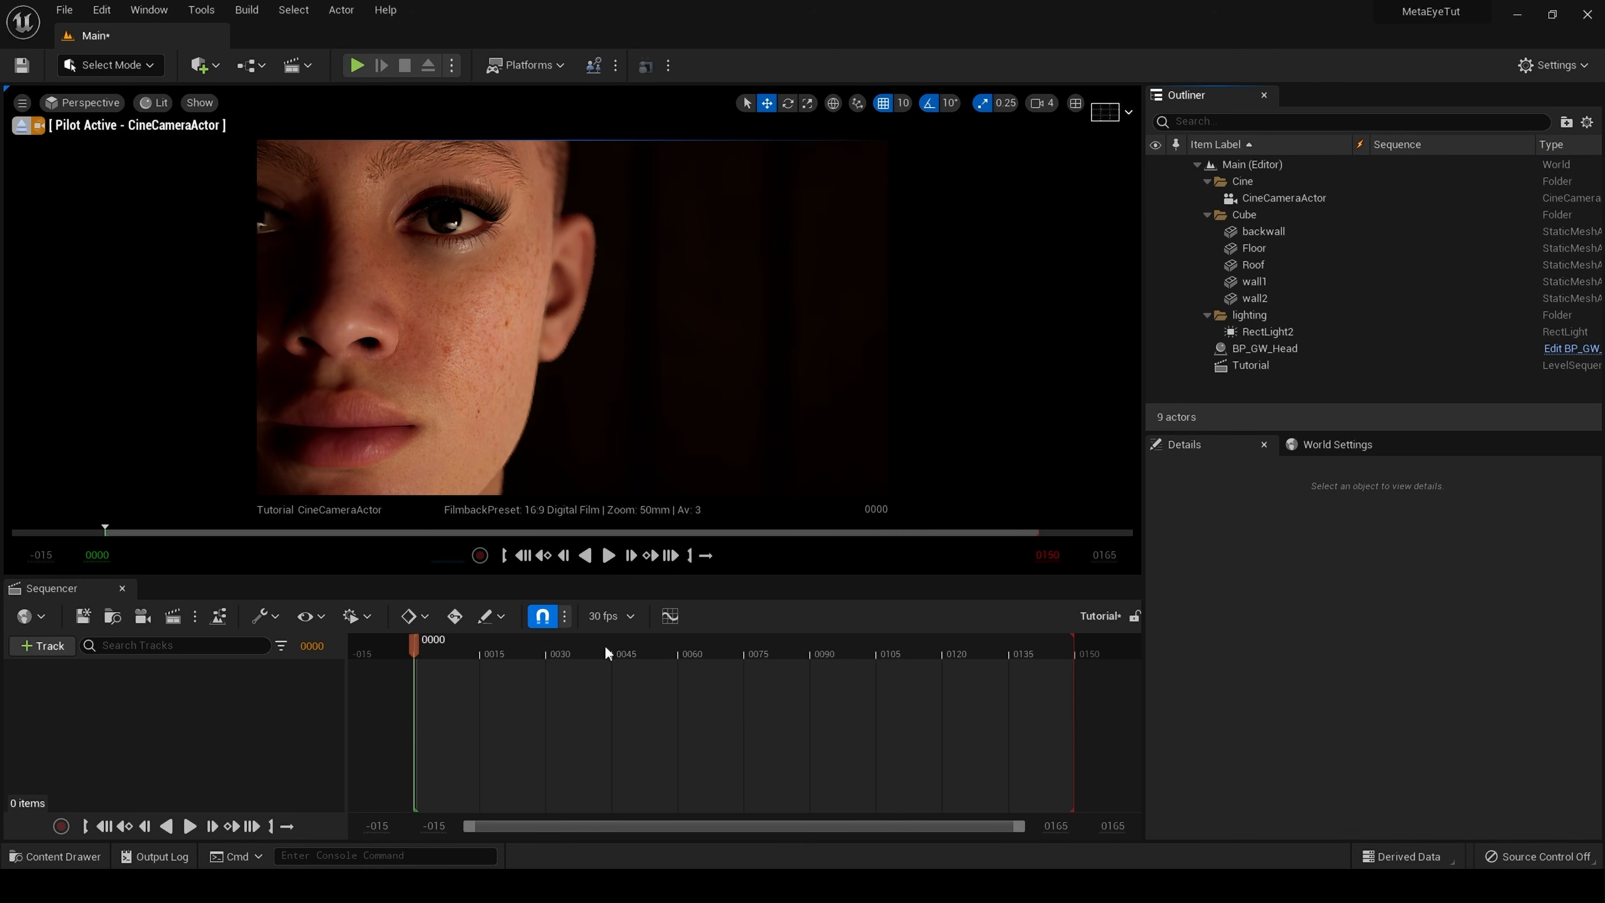
click(610, 616)
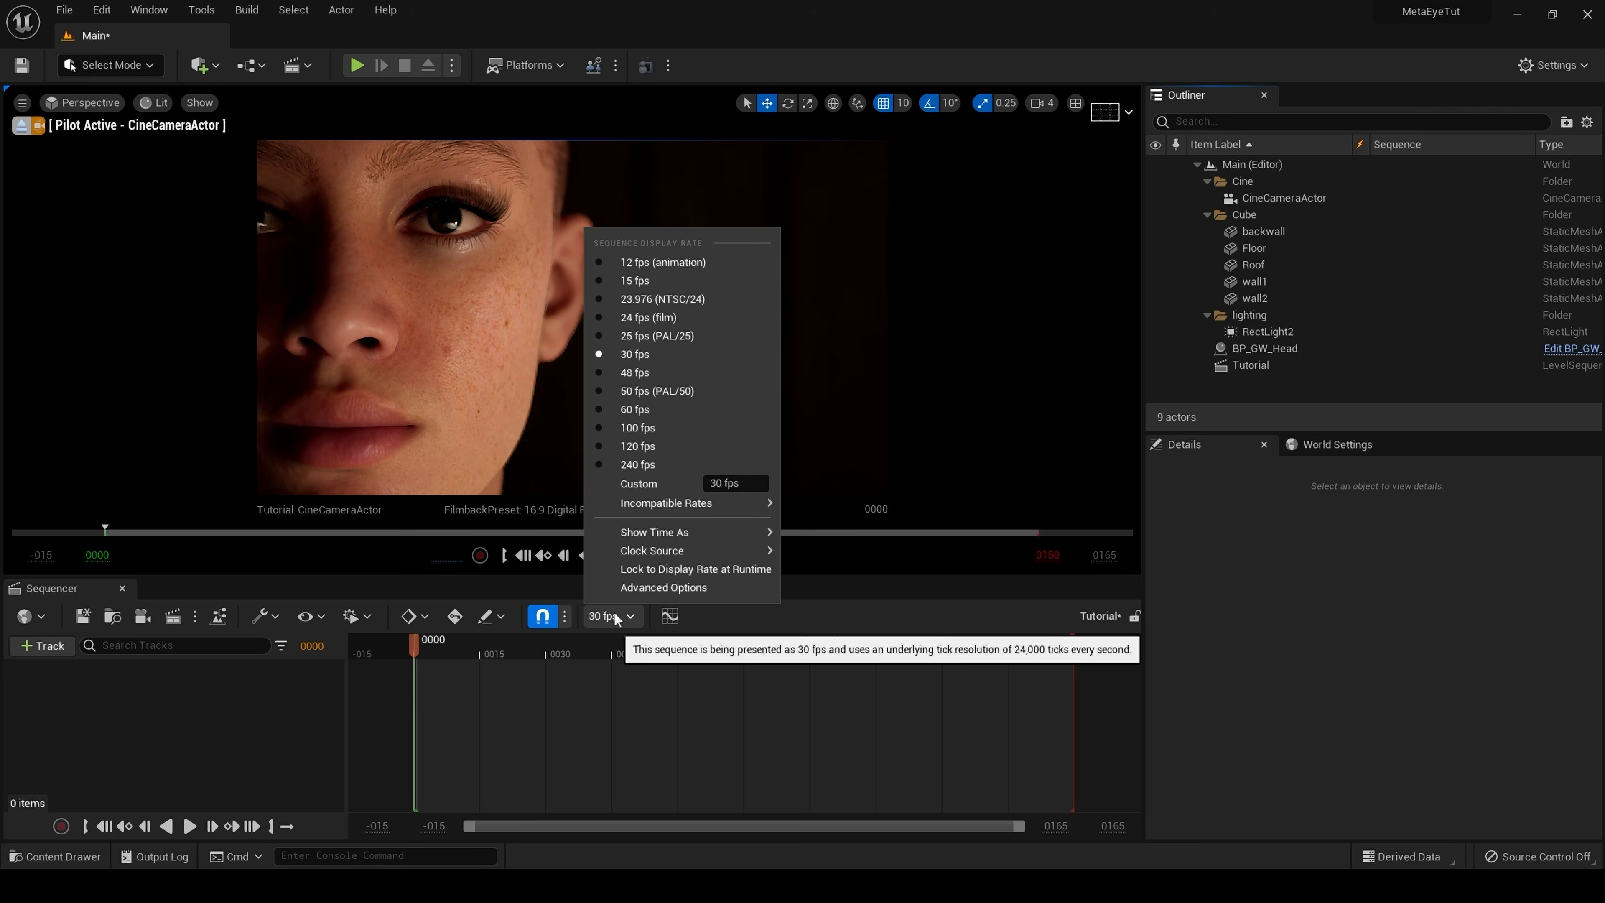
click(656, 320)
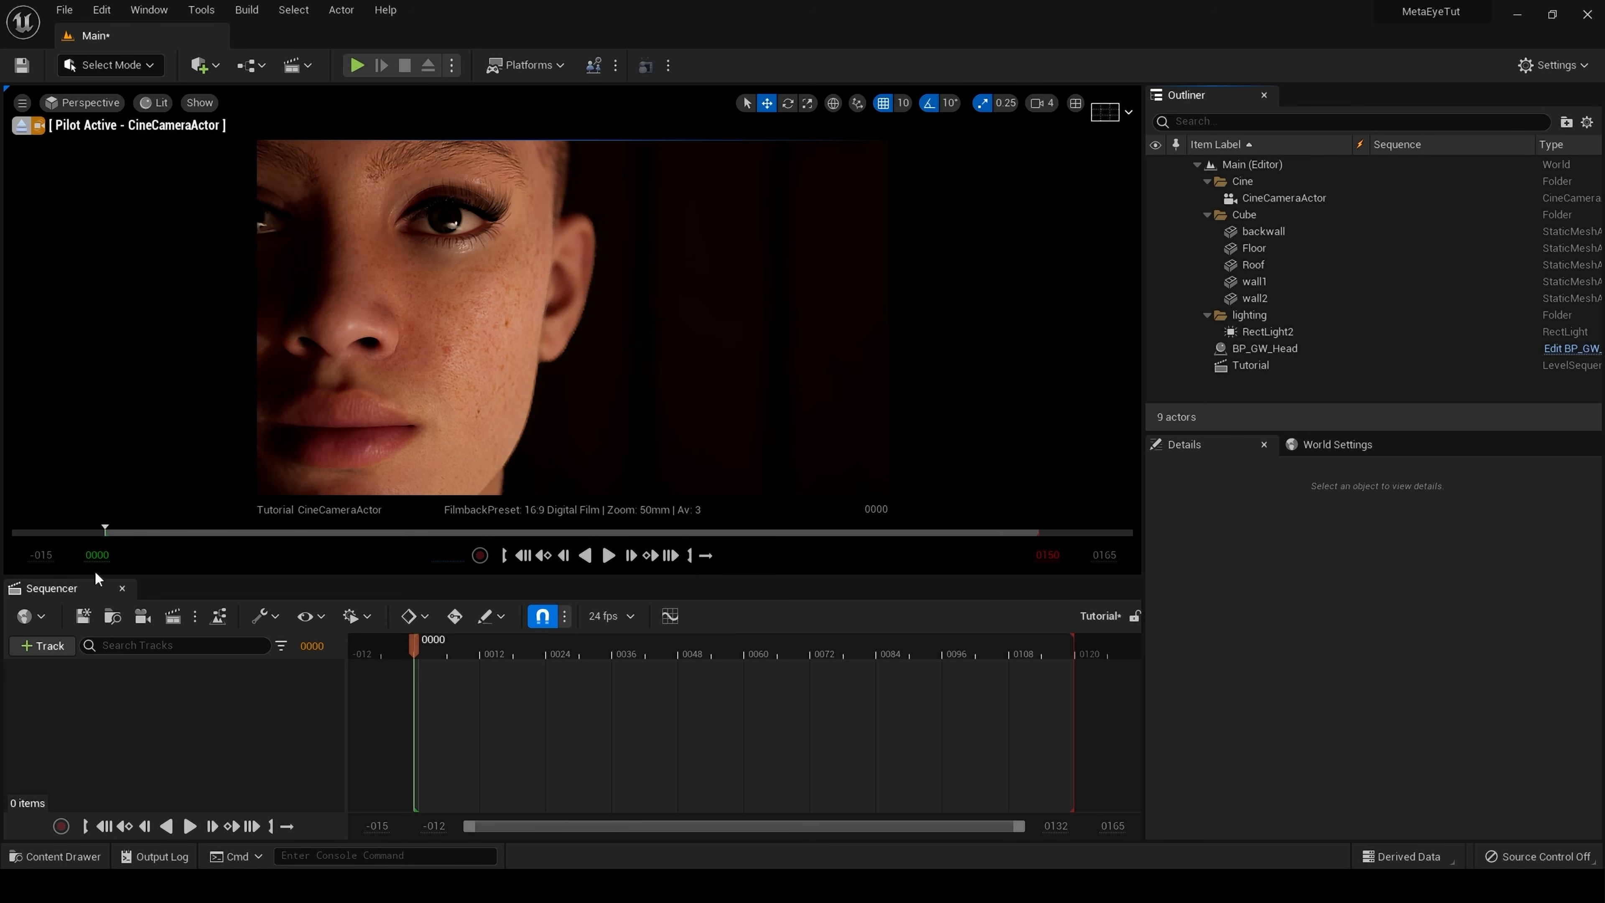
- Add the CineCameraActor to the Tutorial sequence and save the sequence
click(83, 616)
click(43, 646)
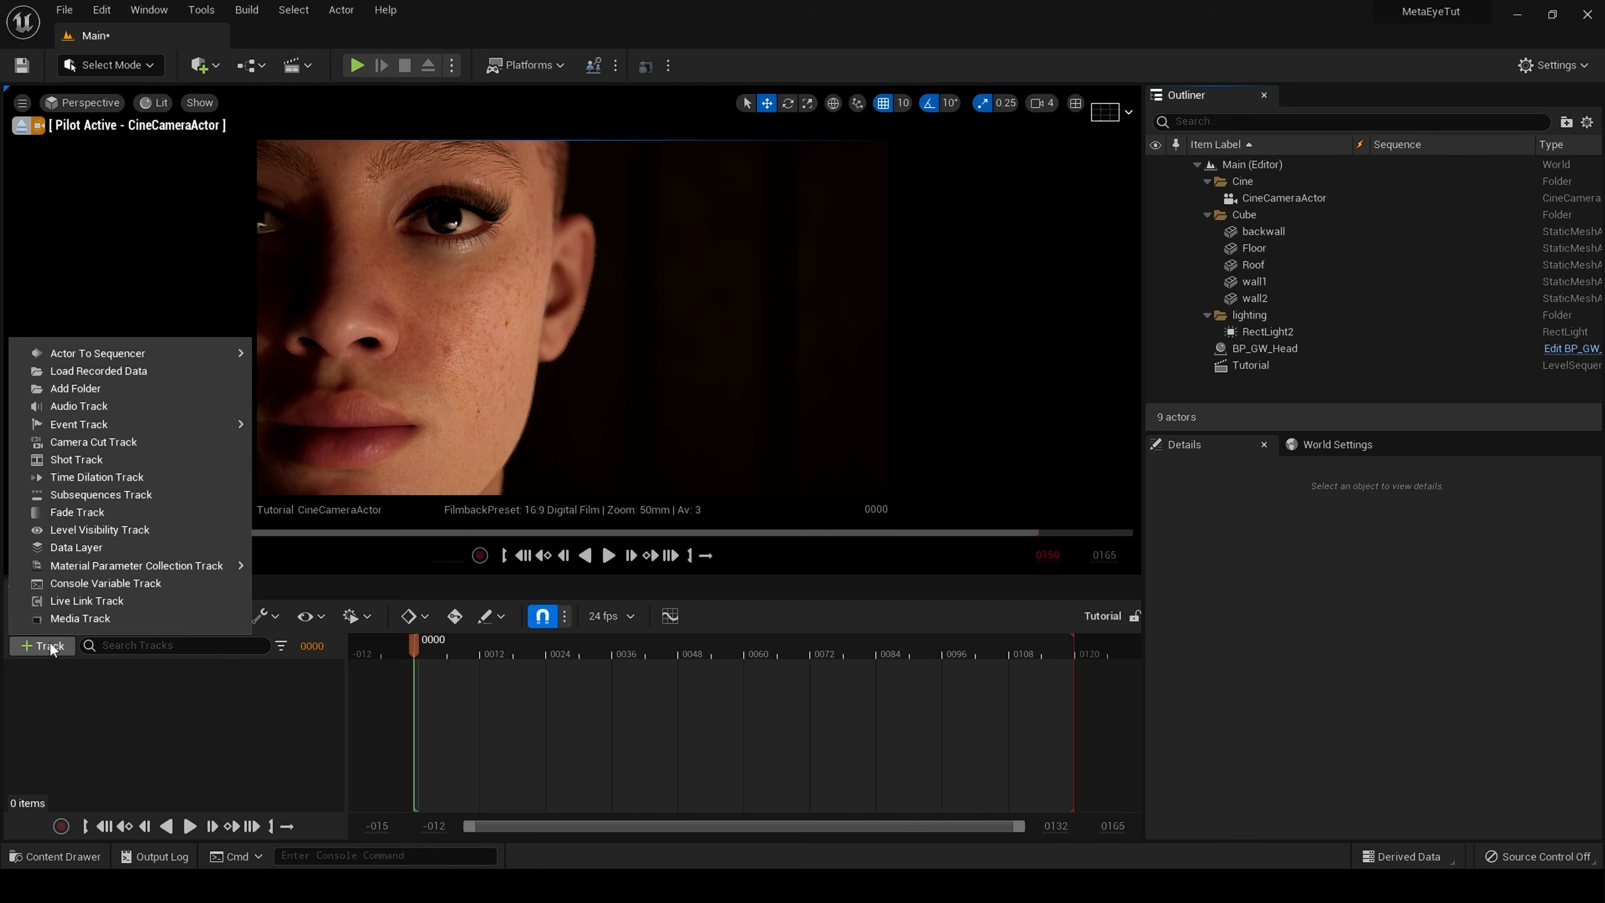
mouse_move(180, 351)
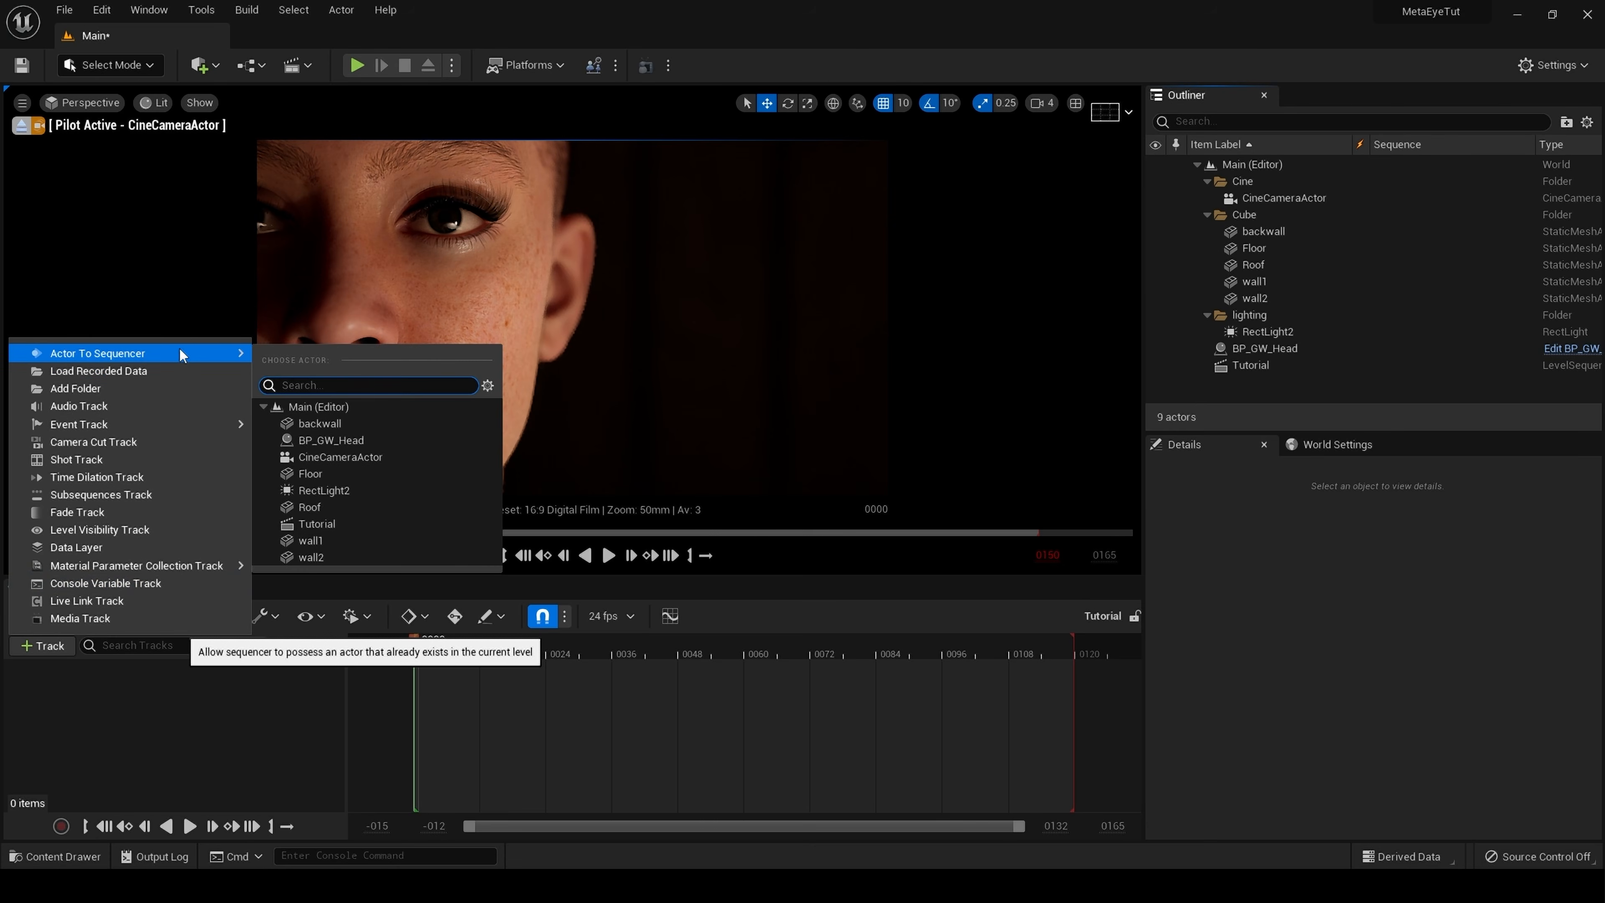
click(1278, 200)
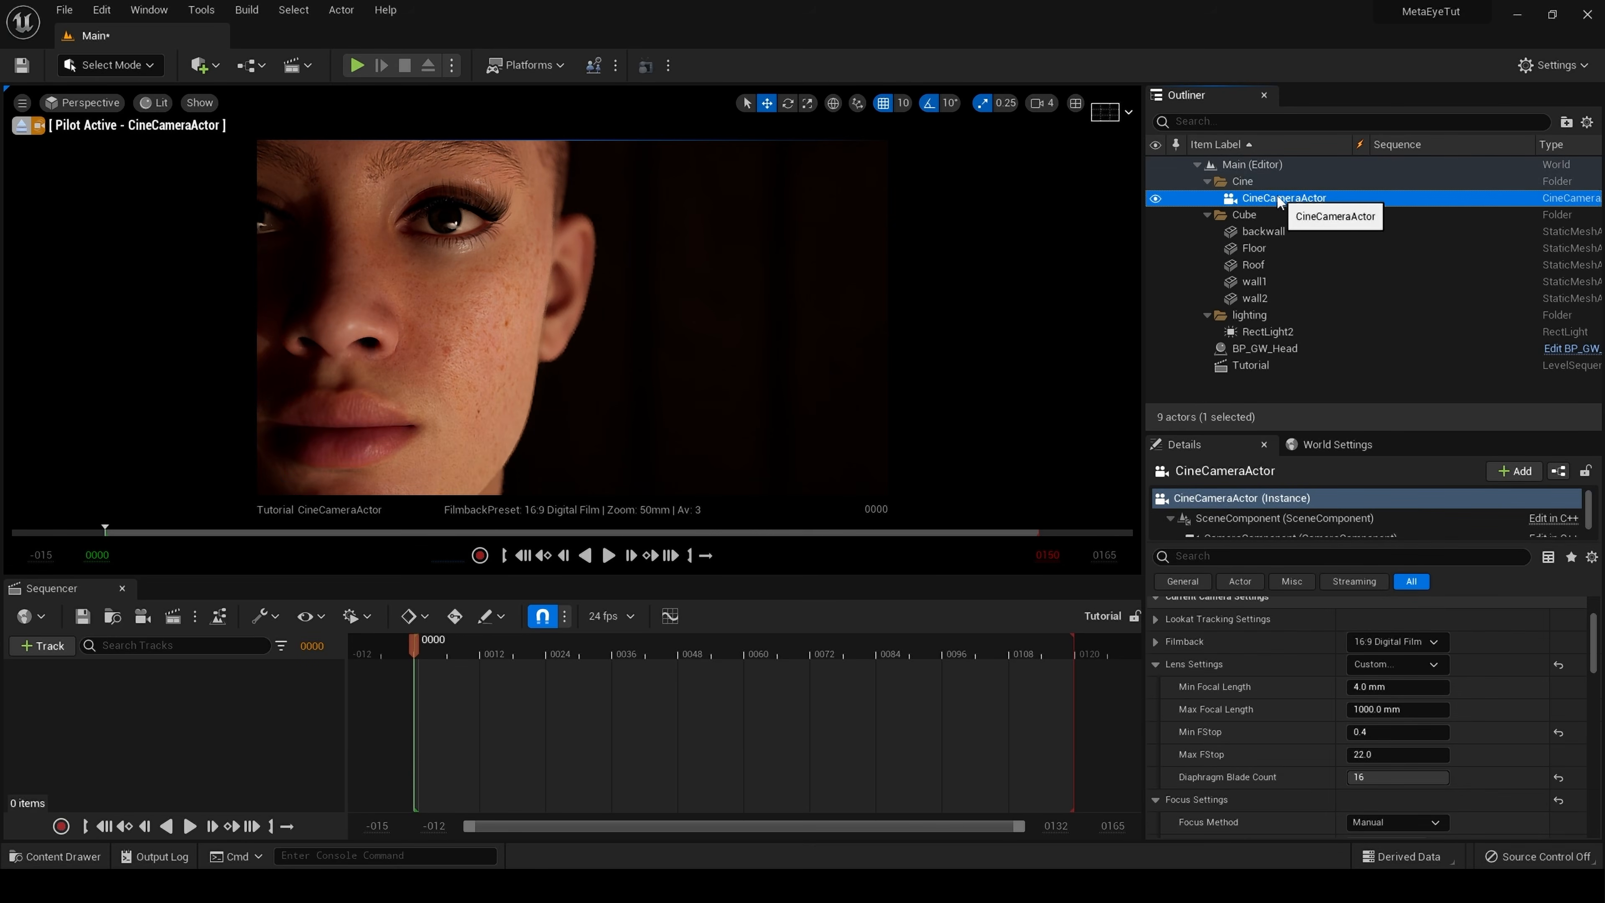
drag(1278, 200, 214, 704)
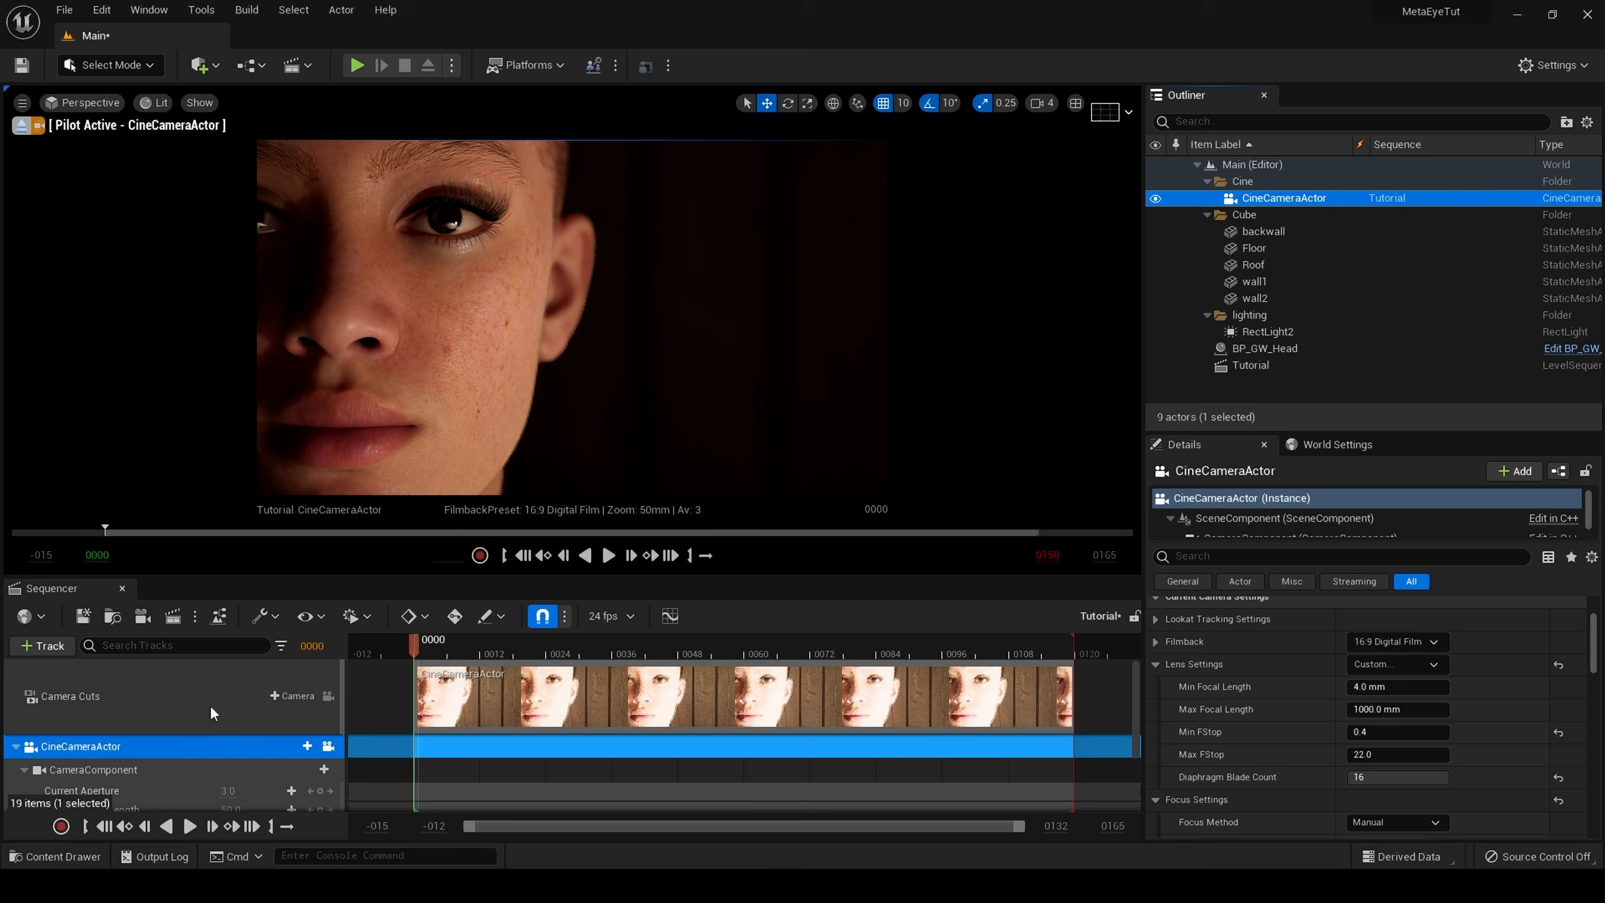
click(83, 616)
scroll(263, 725, down, 2)
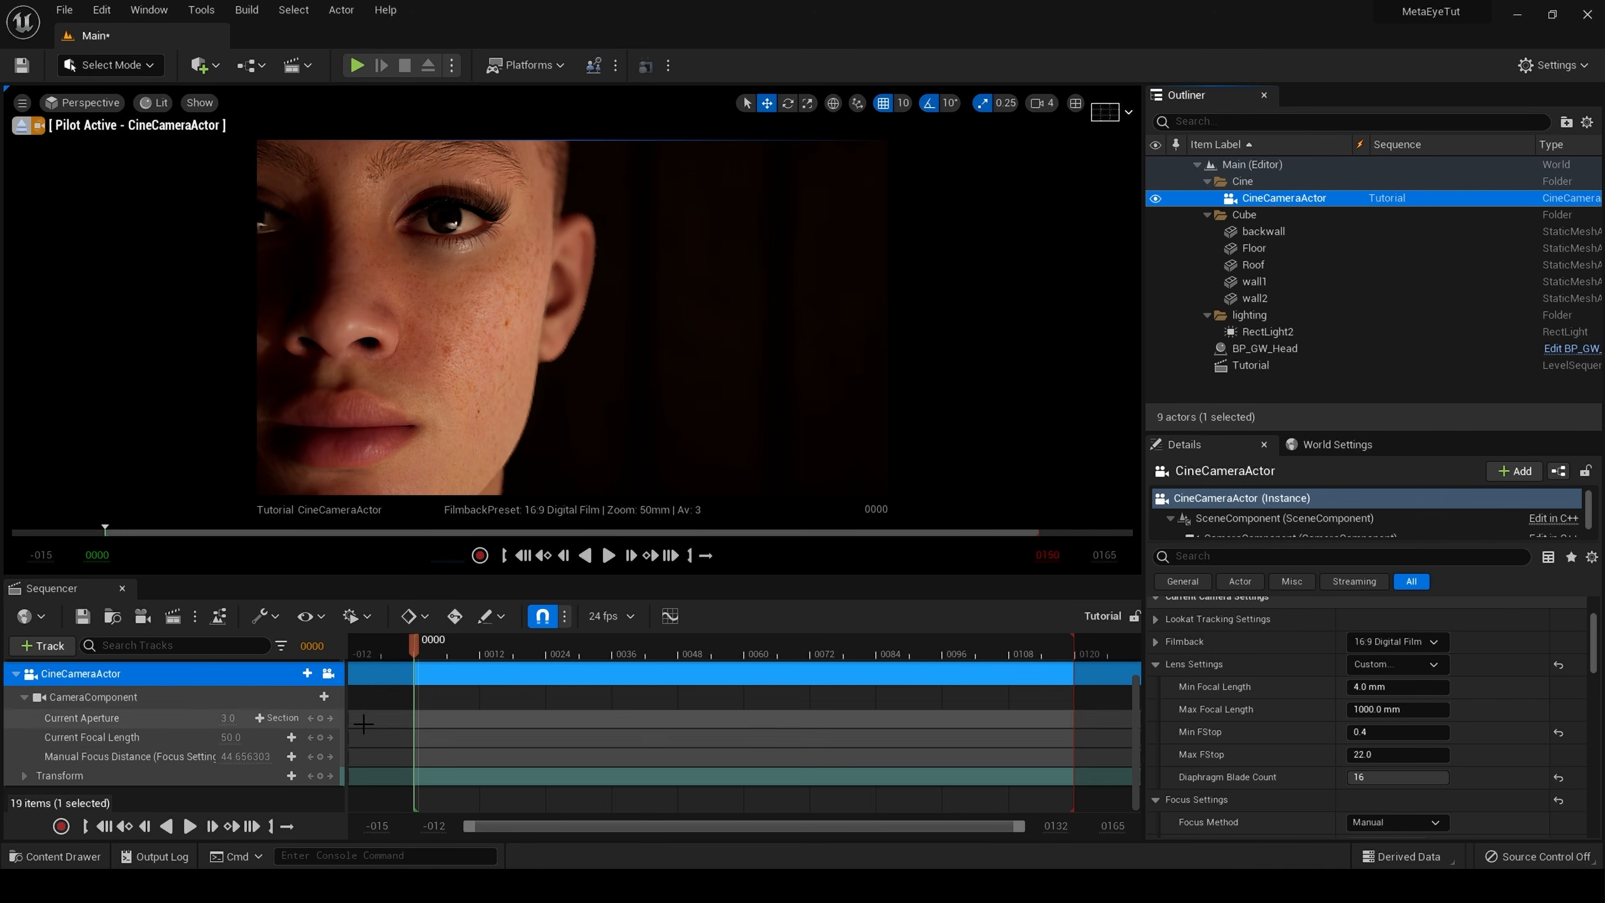
scroll(392, 746, up, 2)
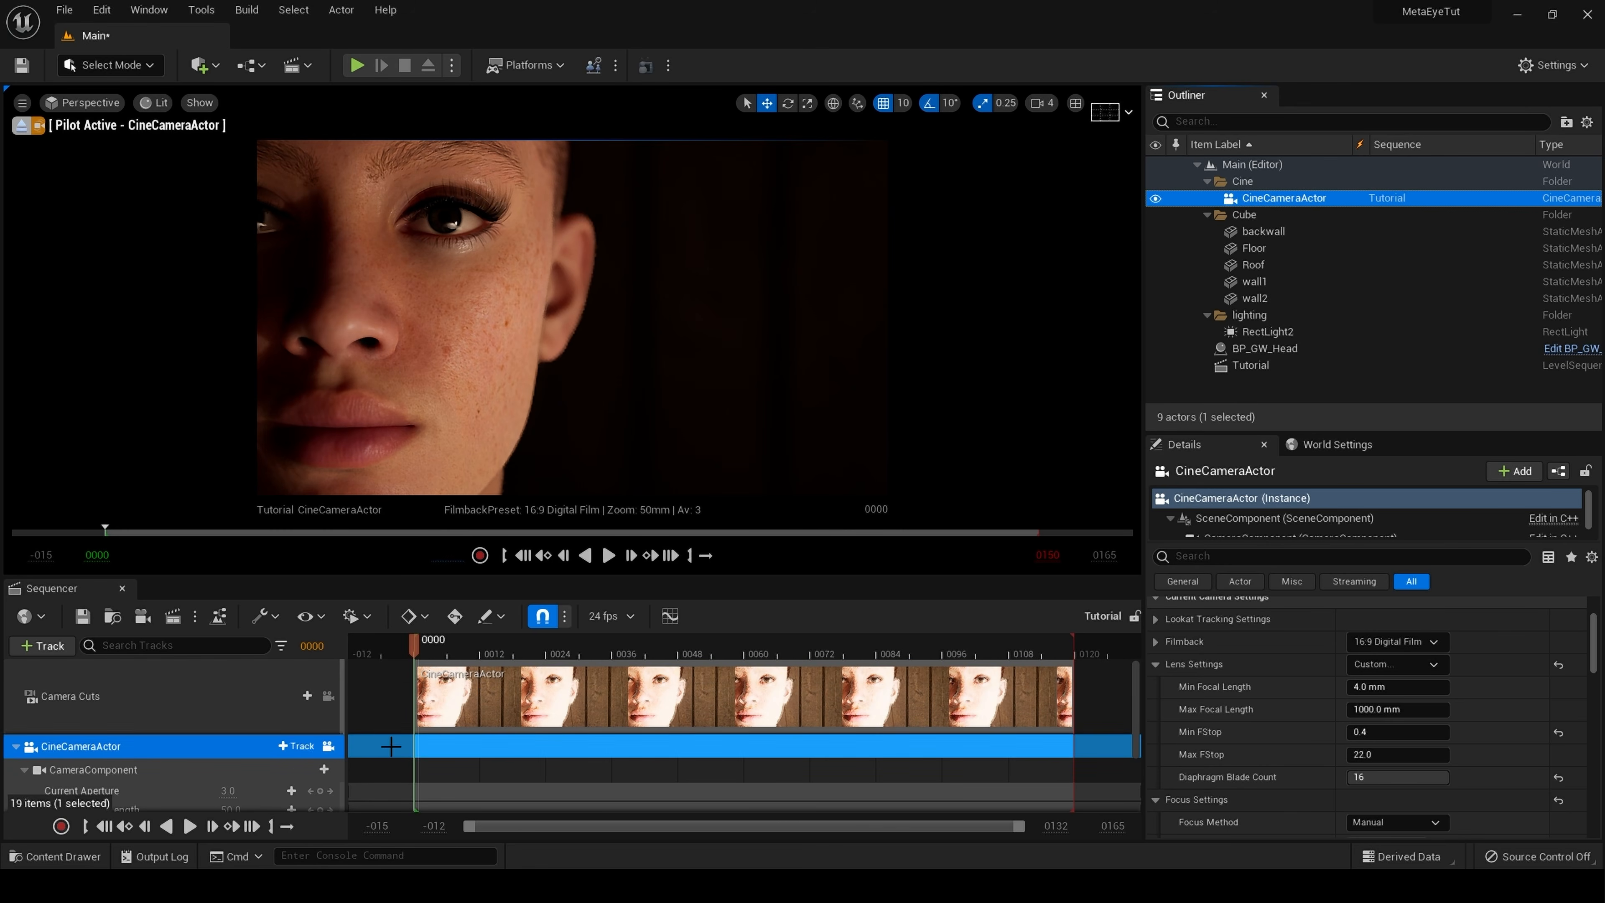
- Set the sequence's end frame to 500, extend the CineCameraActor camera cut to about that frame, and return to frame 0
click(1048, 555)
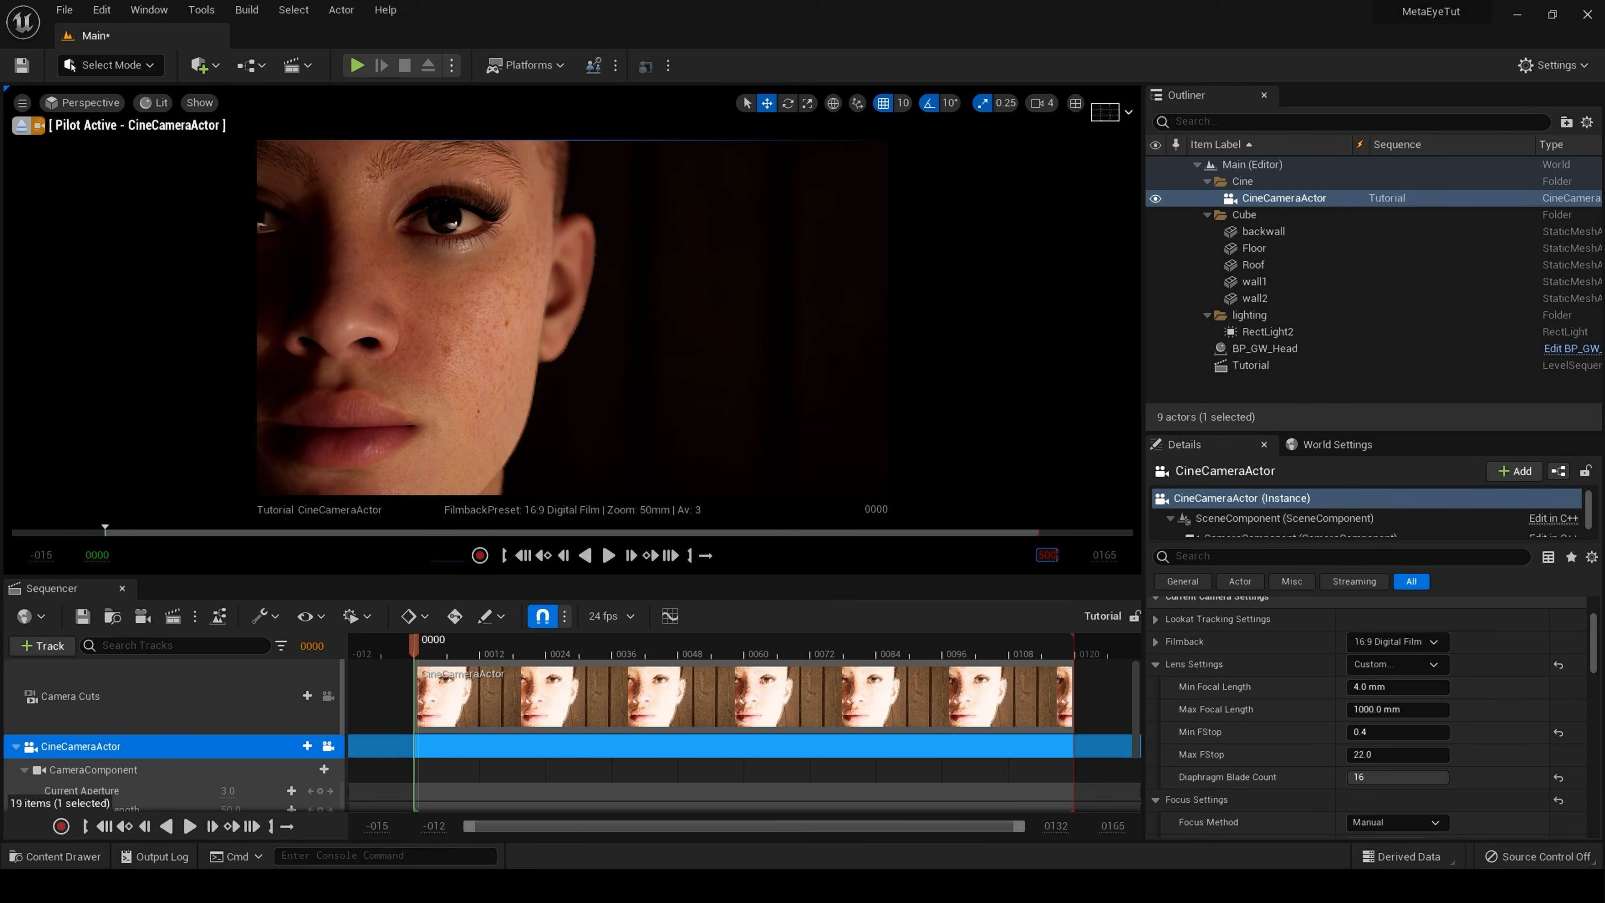
key(Return)
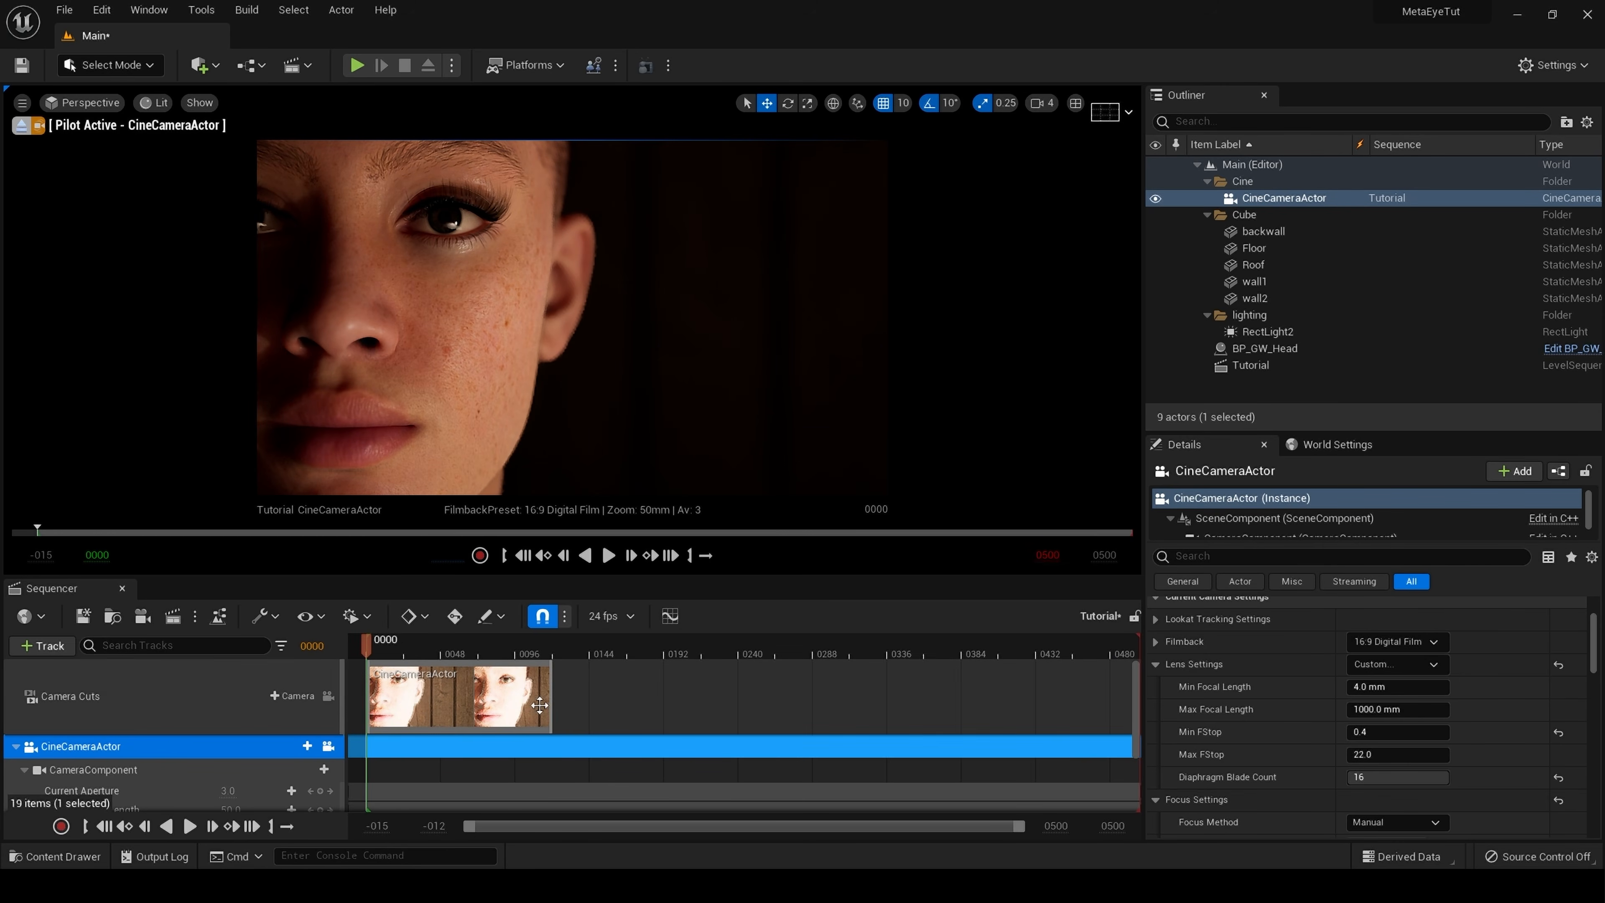
drag(551, 703, 1103, 717)
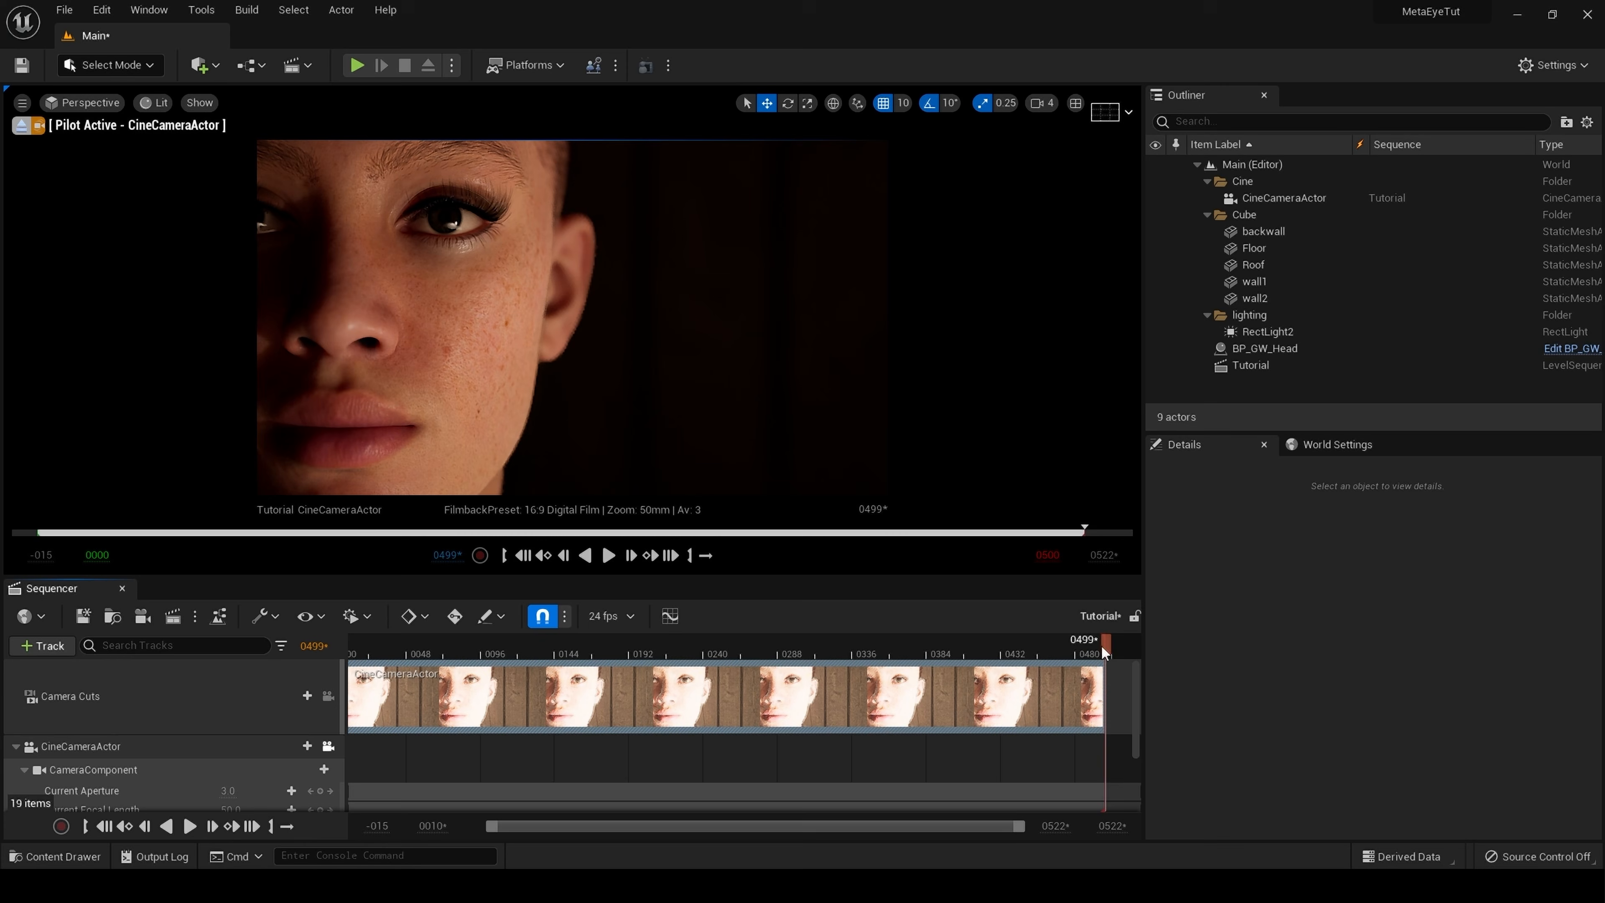
drag(1106, 645, 575, 645)
drag(692, 827, 460, 825)
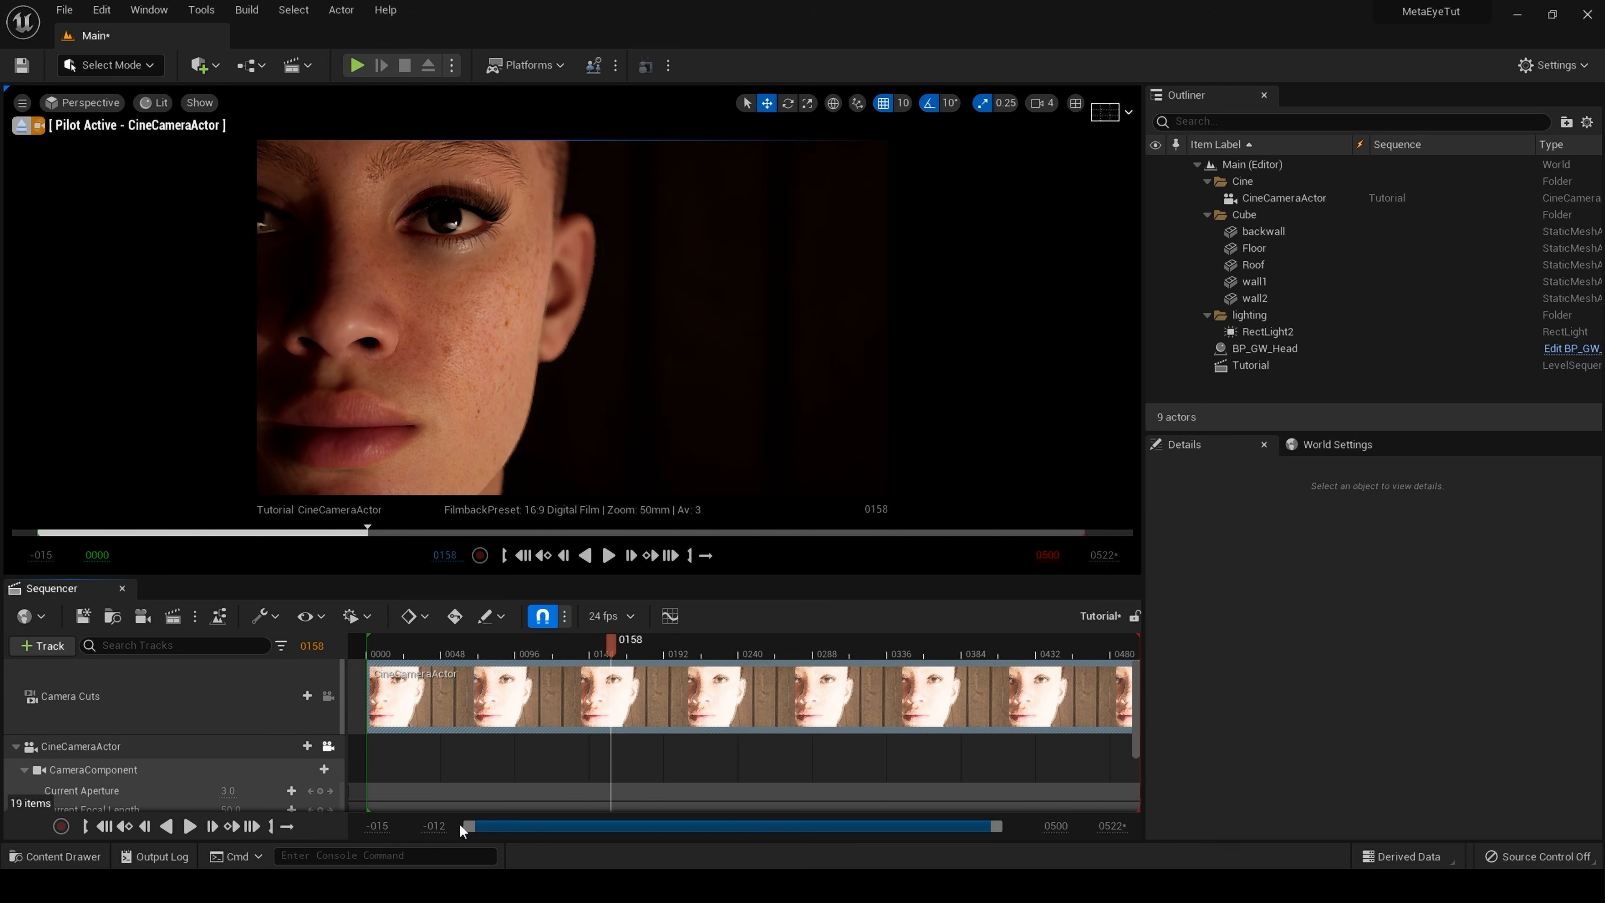
click(524, 556)
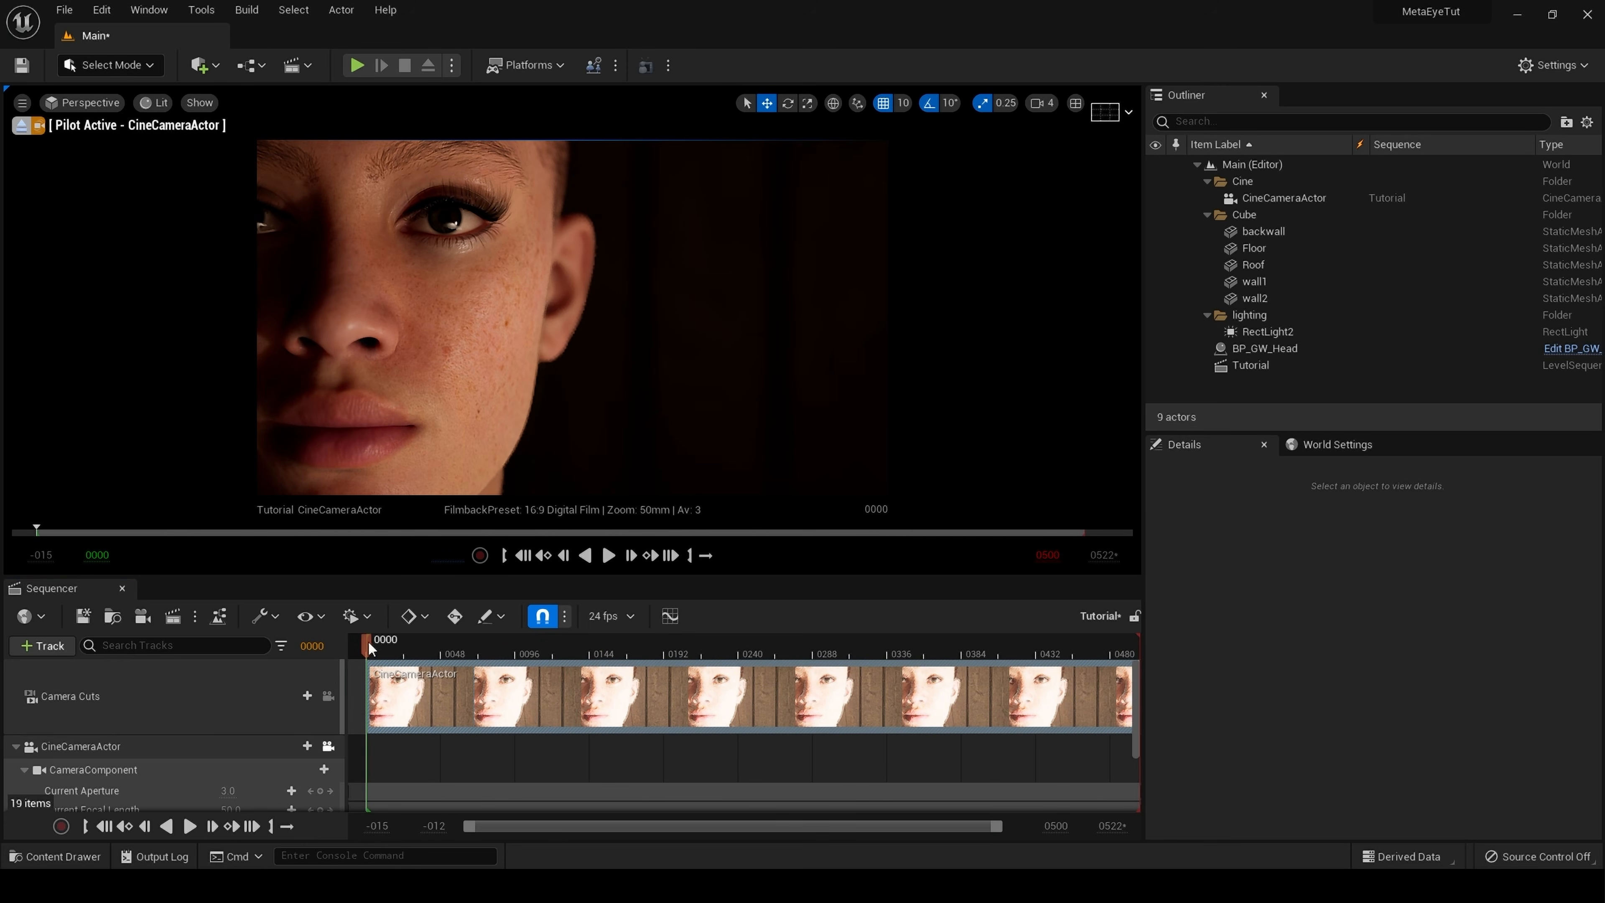
- Lock the viewport to the camera cuts, preview the playback briefly, and return to the start of the sequence
click(328, 696)
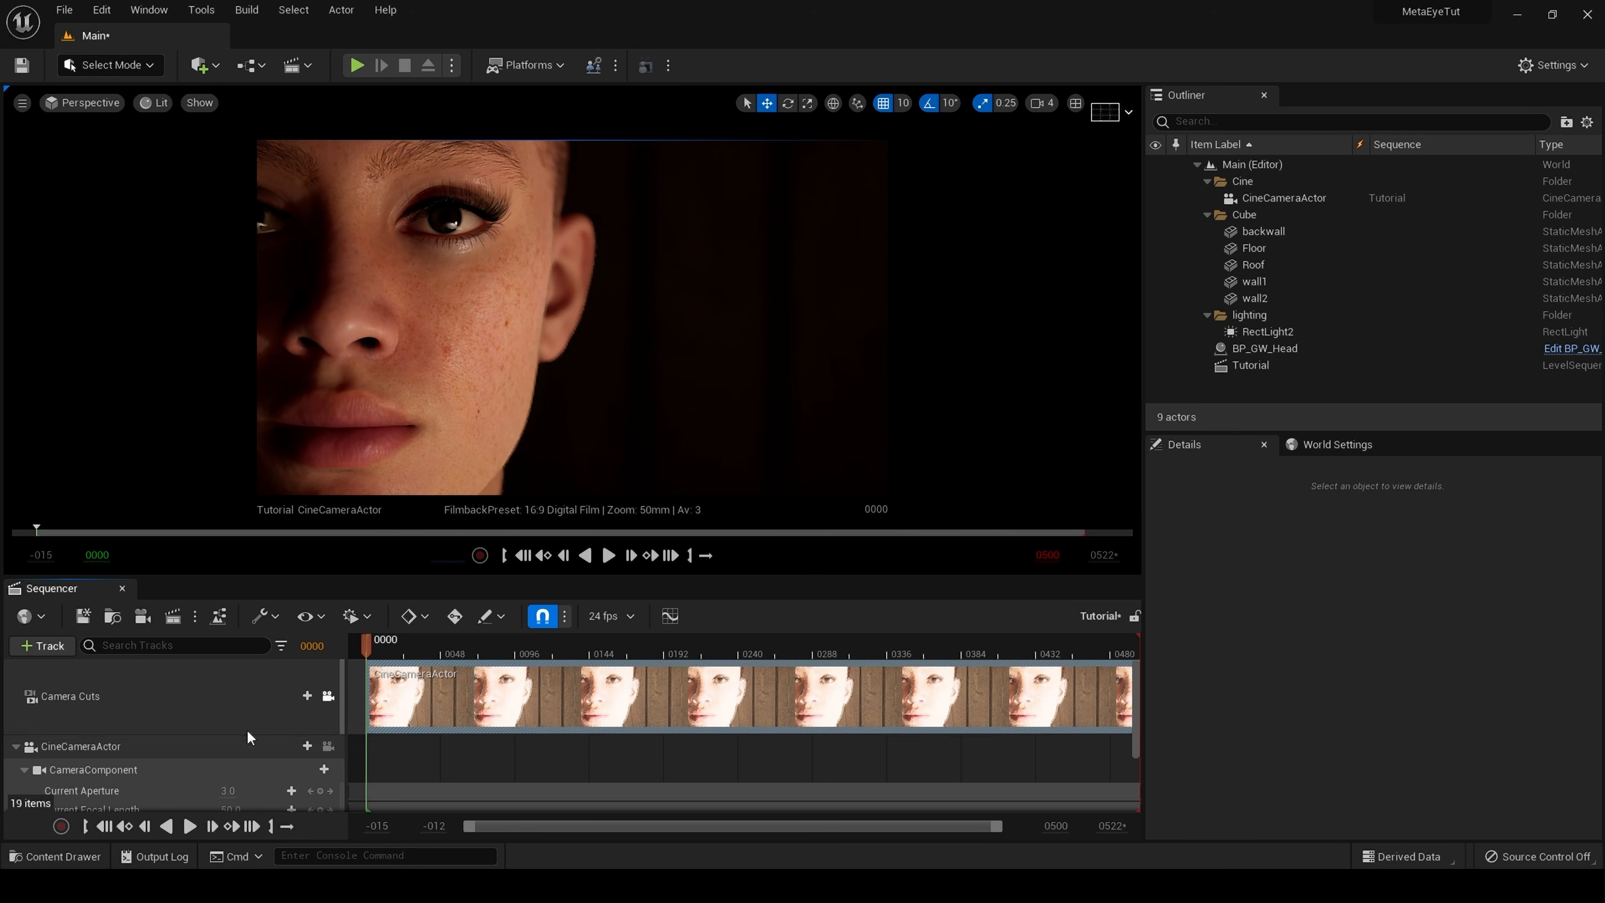
click(608, 556)
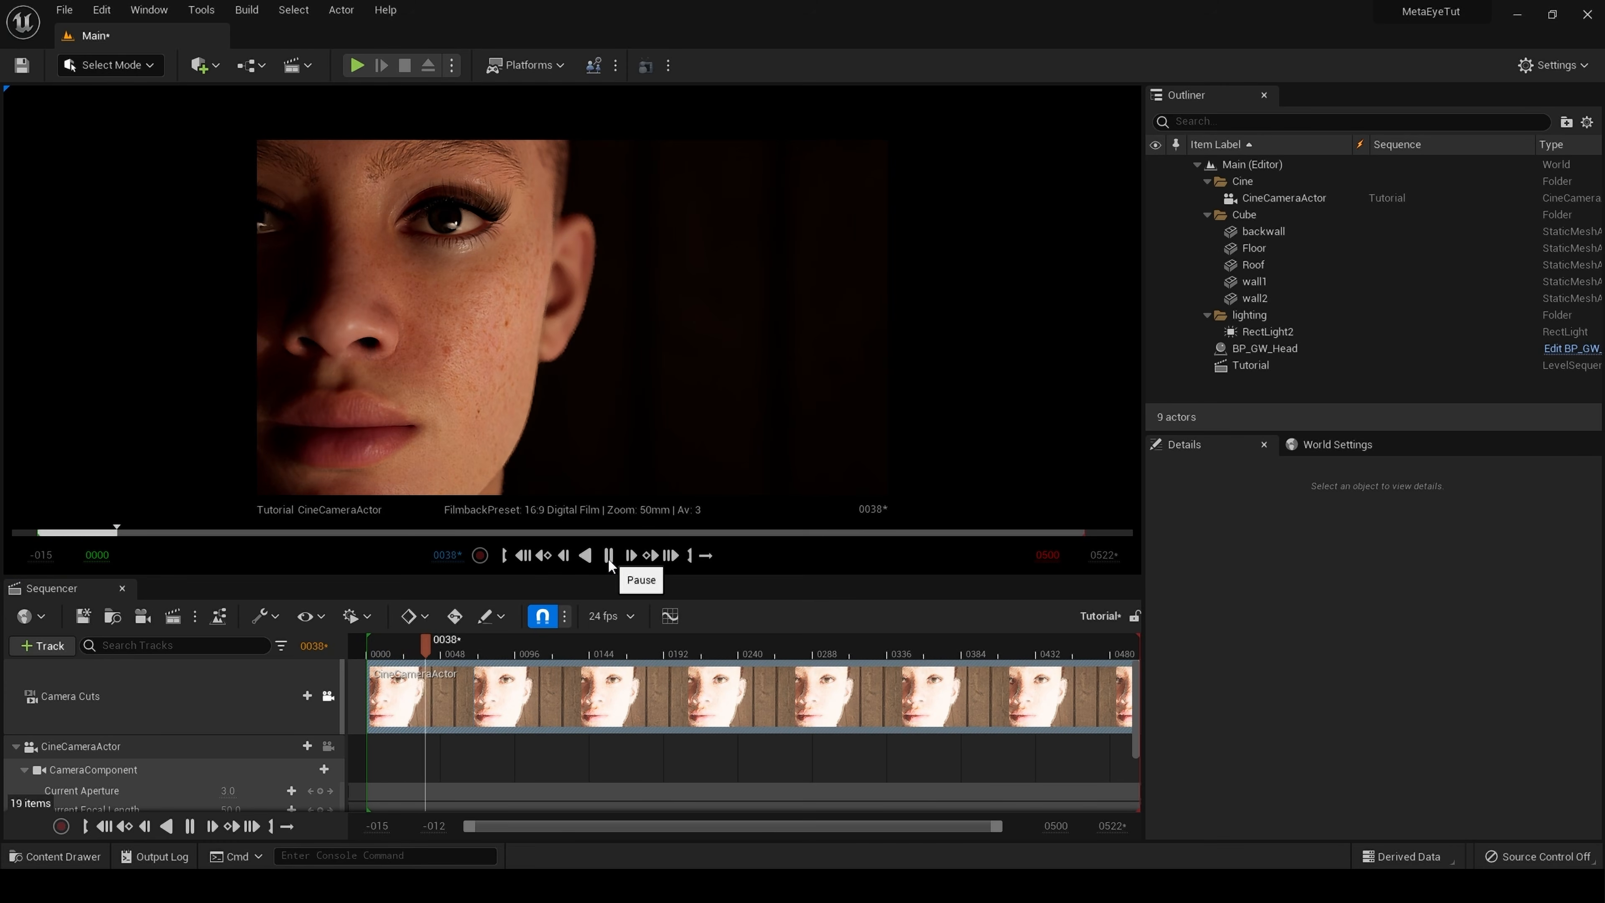
click(609, 556)
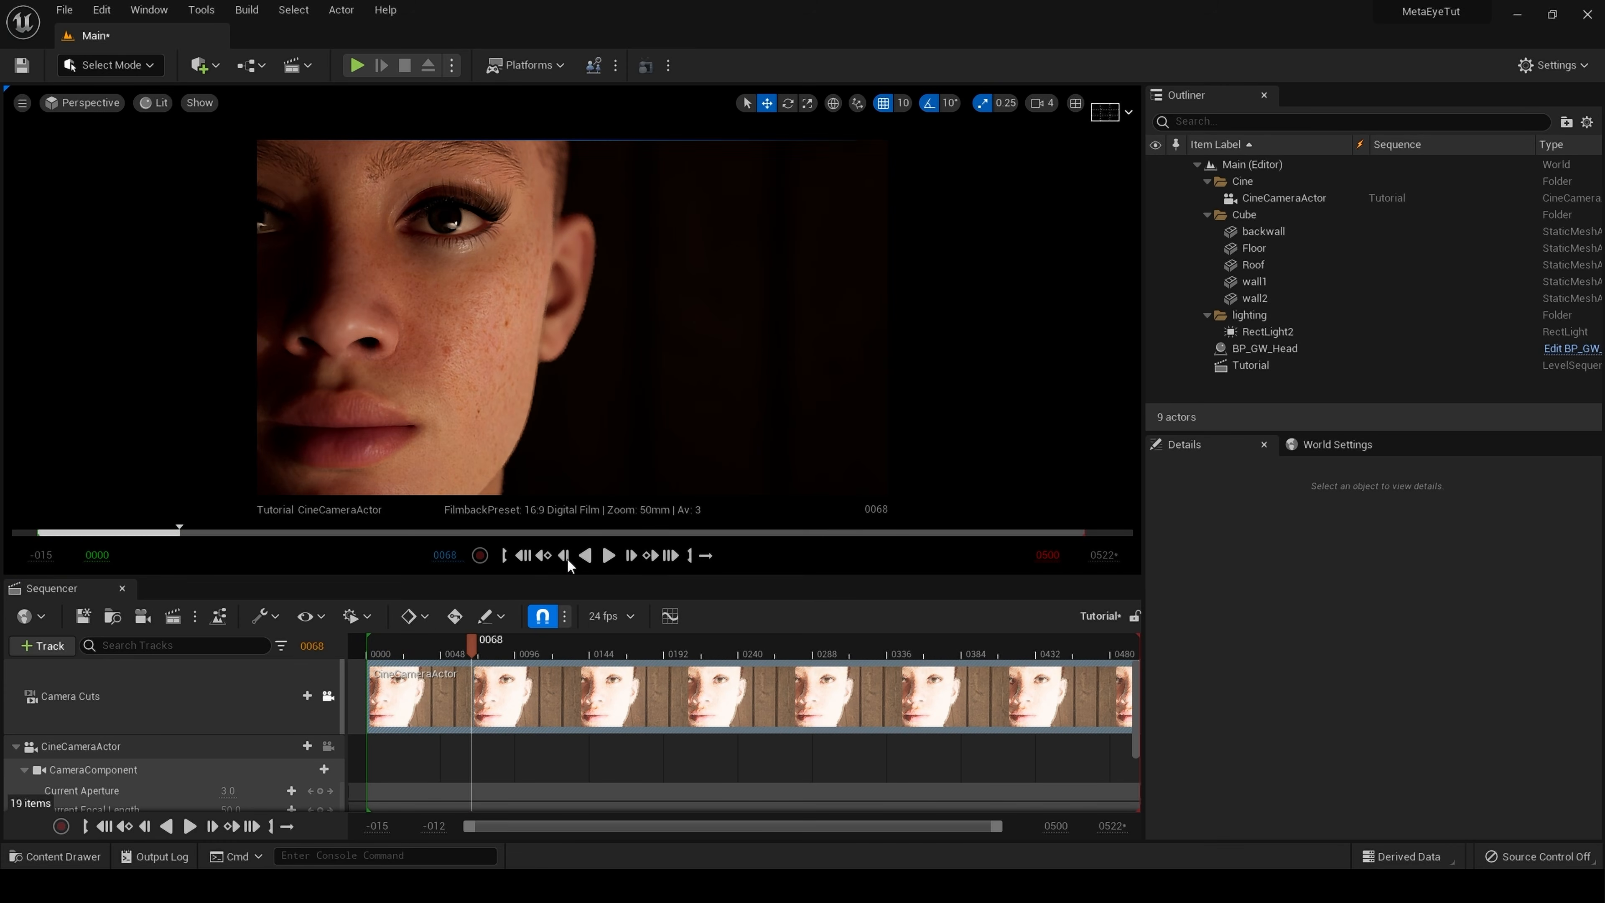
click(523, 556)
- Save the Tutorial sequence and all modified project files
click(82, 616)
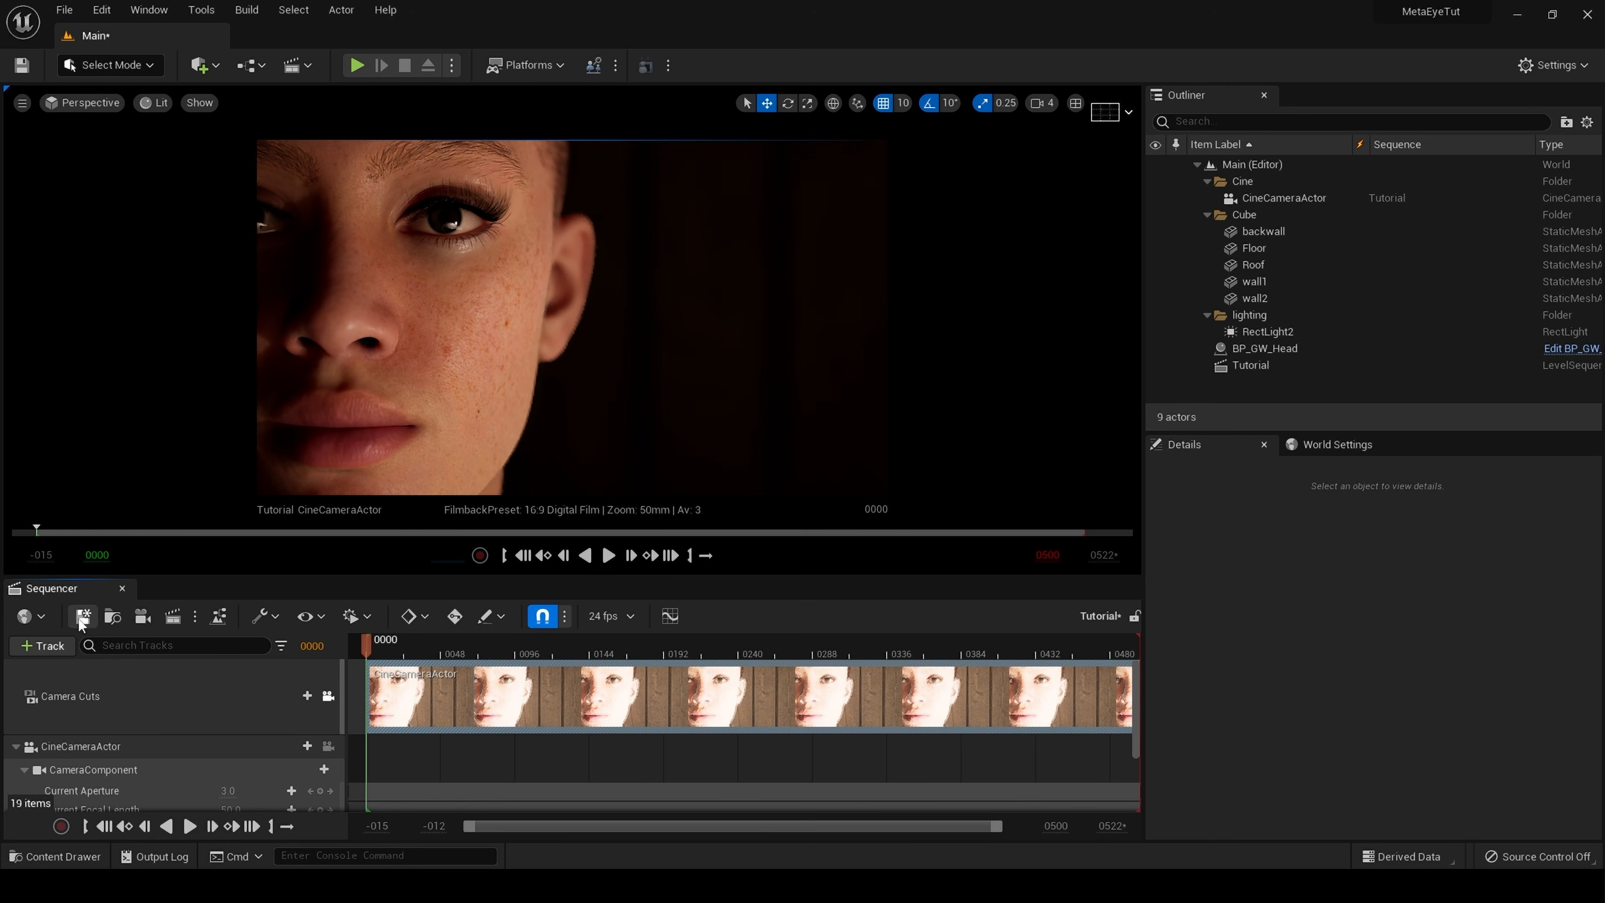
click(64, 11)
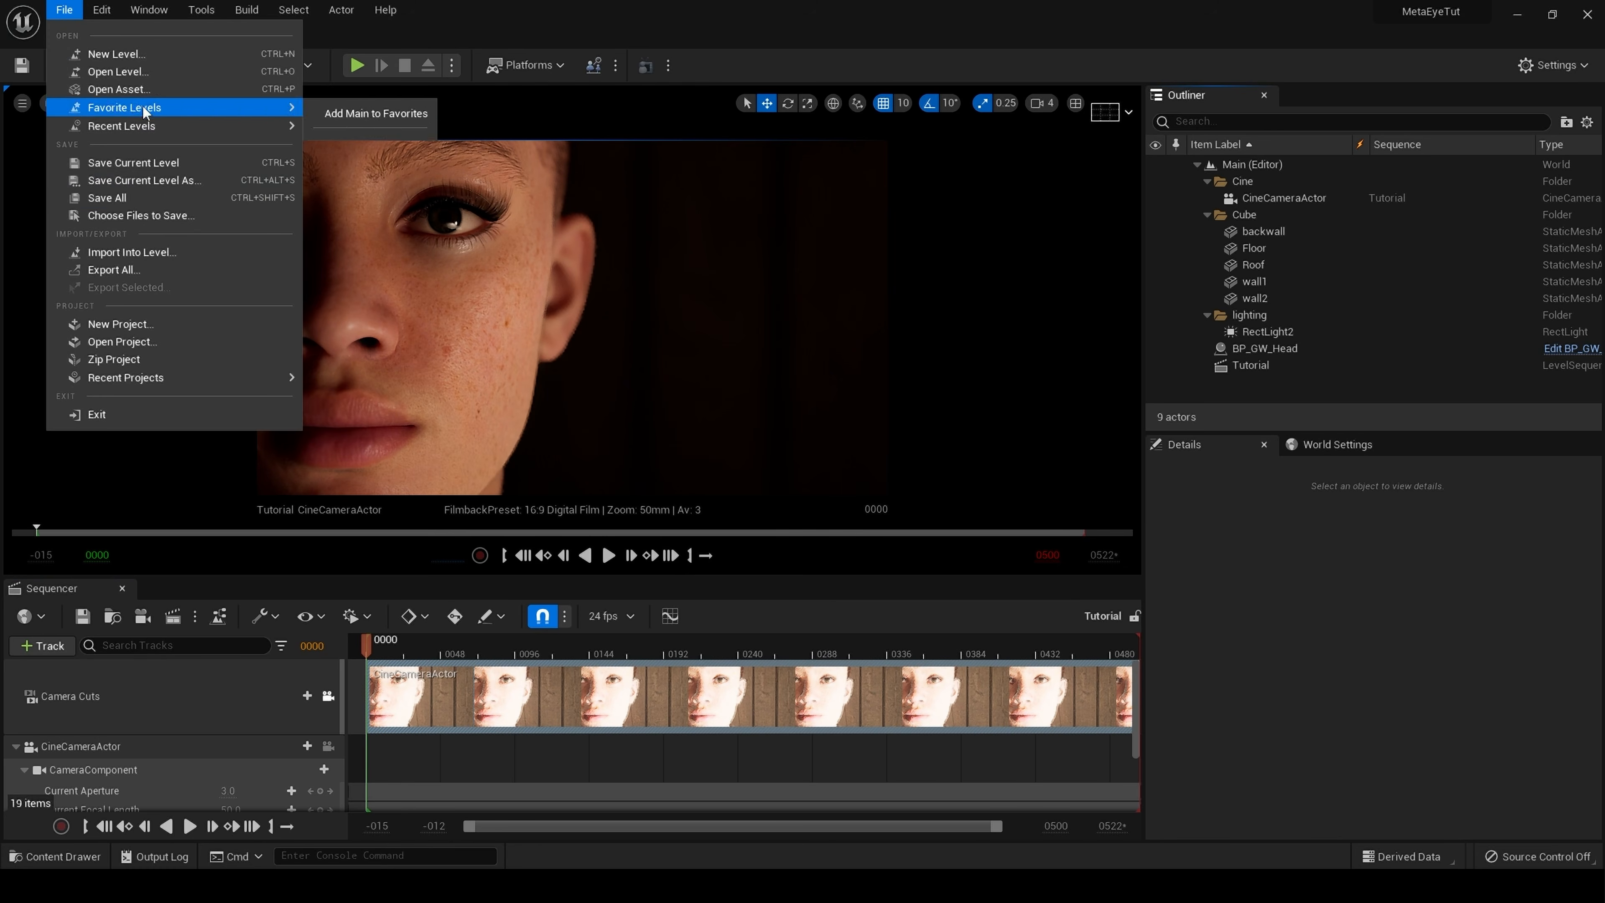
click(144, 206)
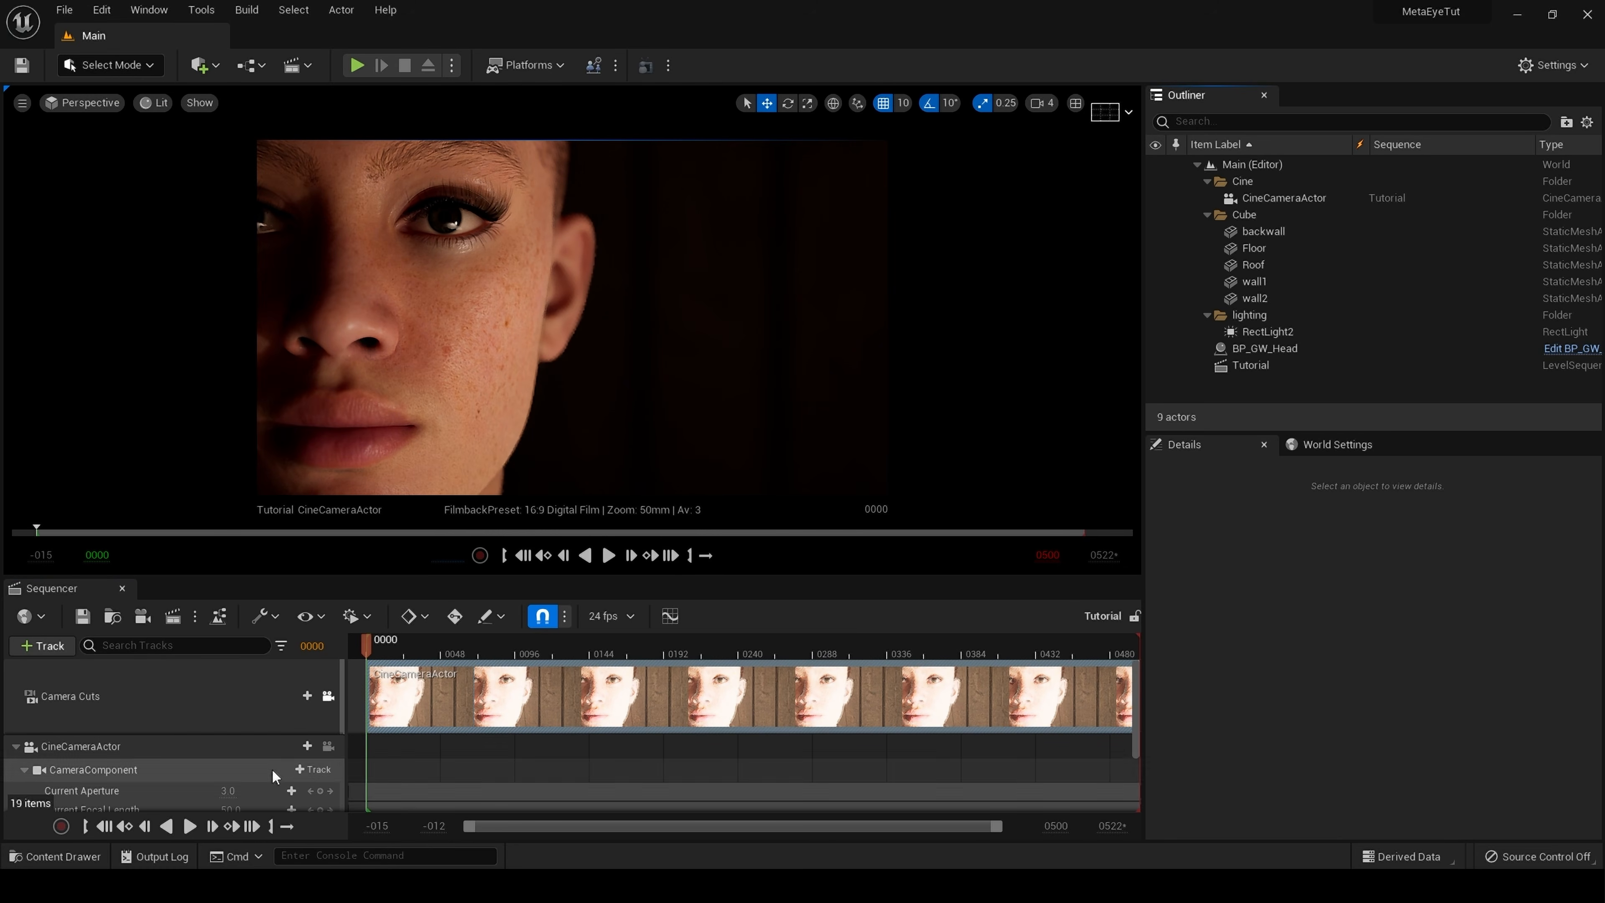
- Collapse the CineCameraActor track and add the BP_GW_Head actor to the sequence
scroll(276, 773, down, 1)
click(15, 722)
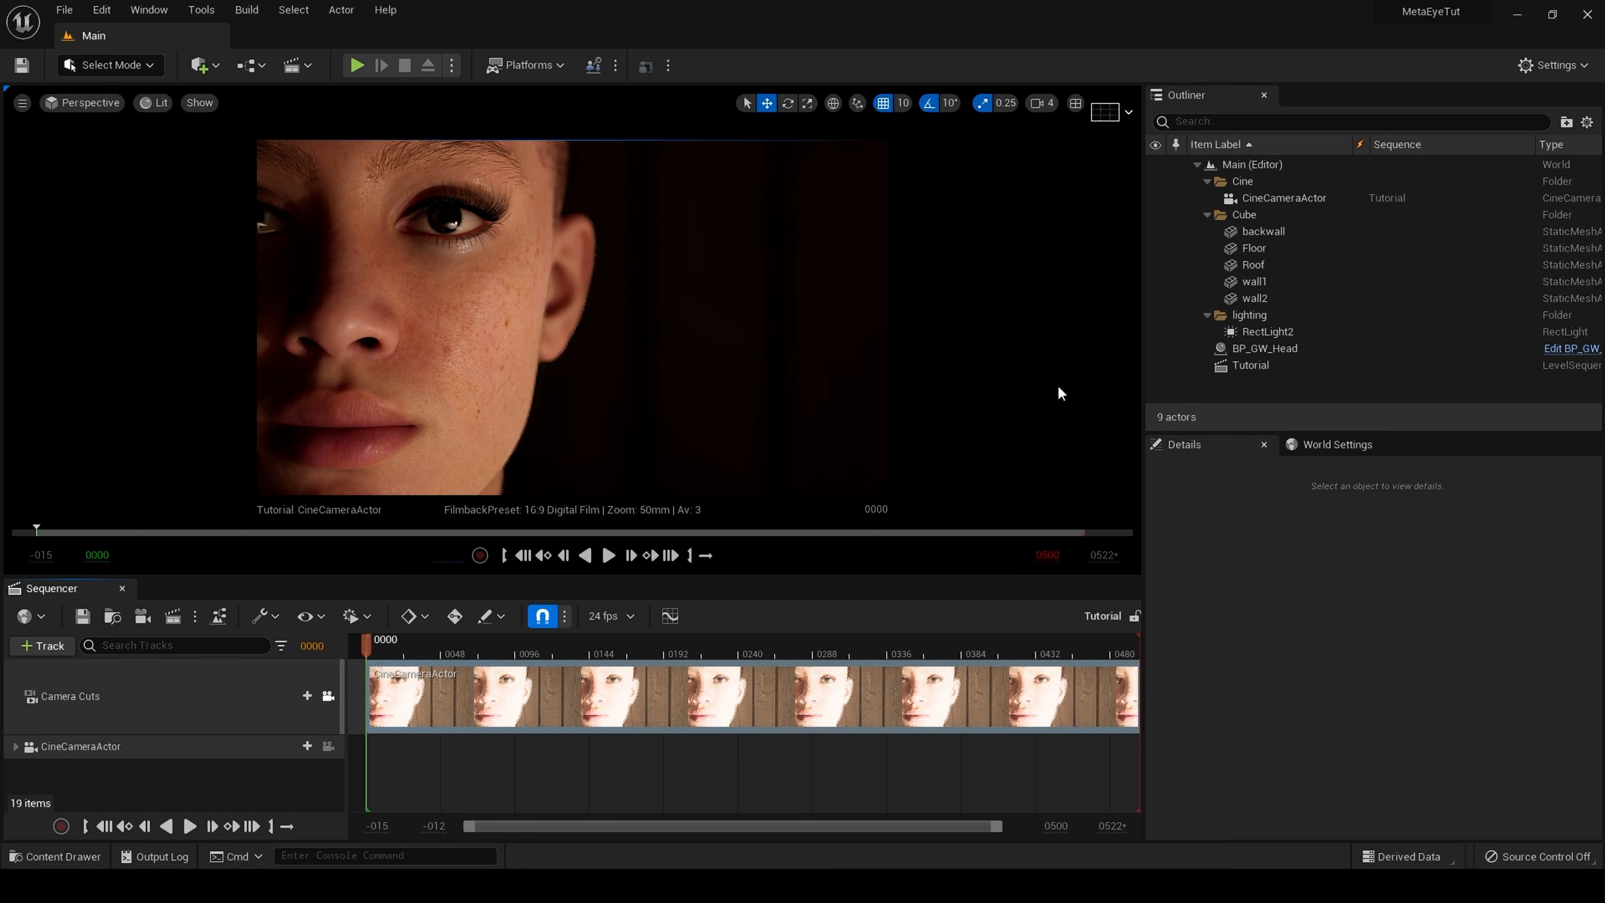
click(1251, 349)
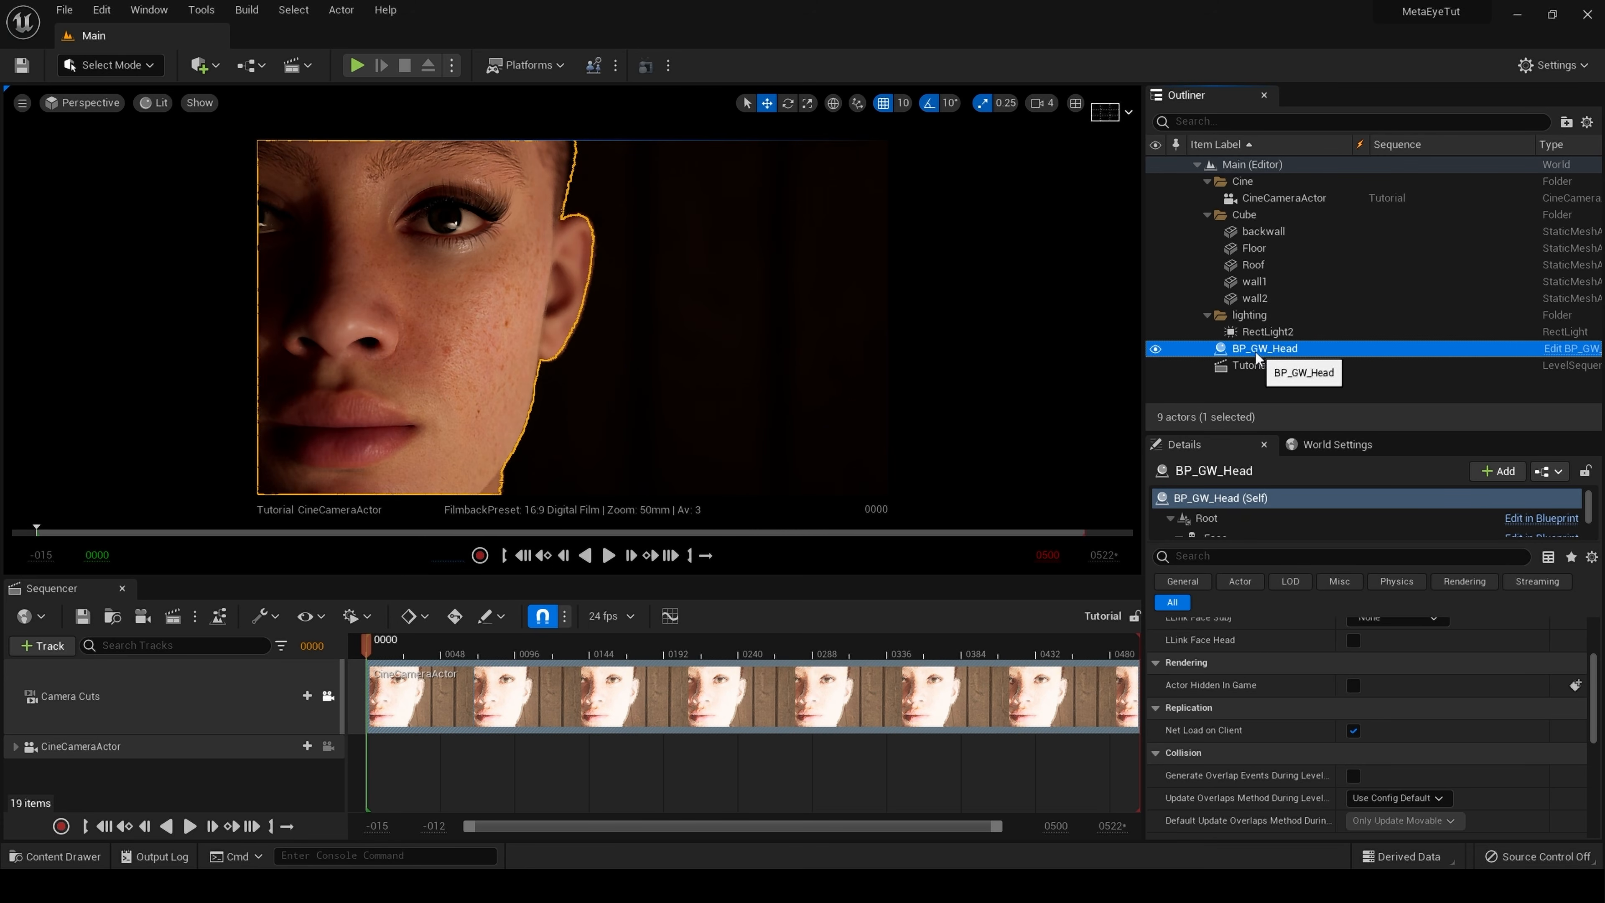
drag(732, 516, 201, 775)
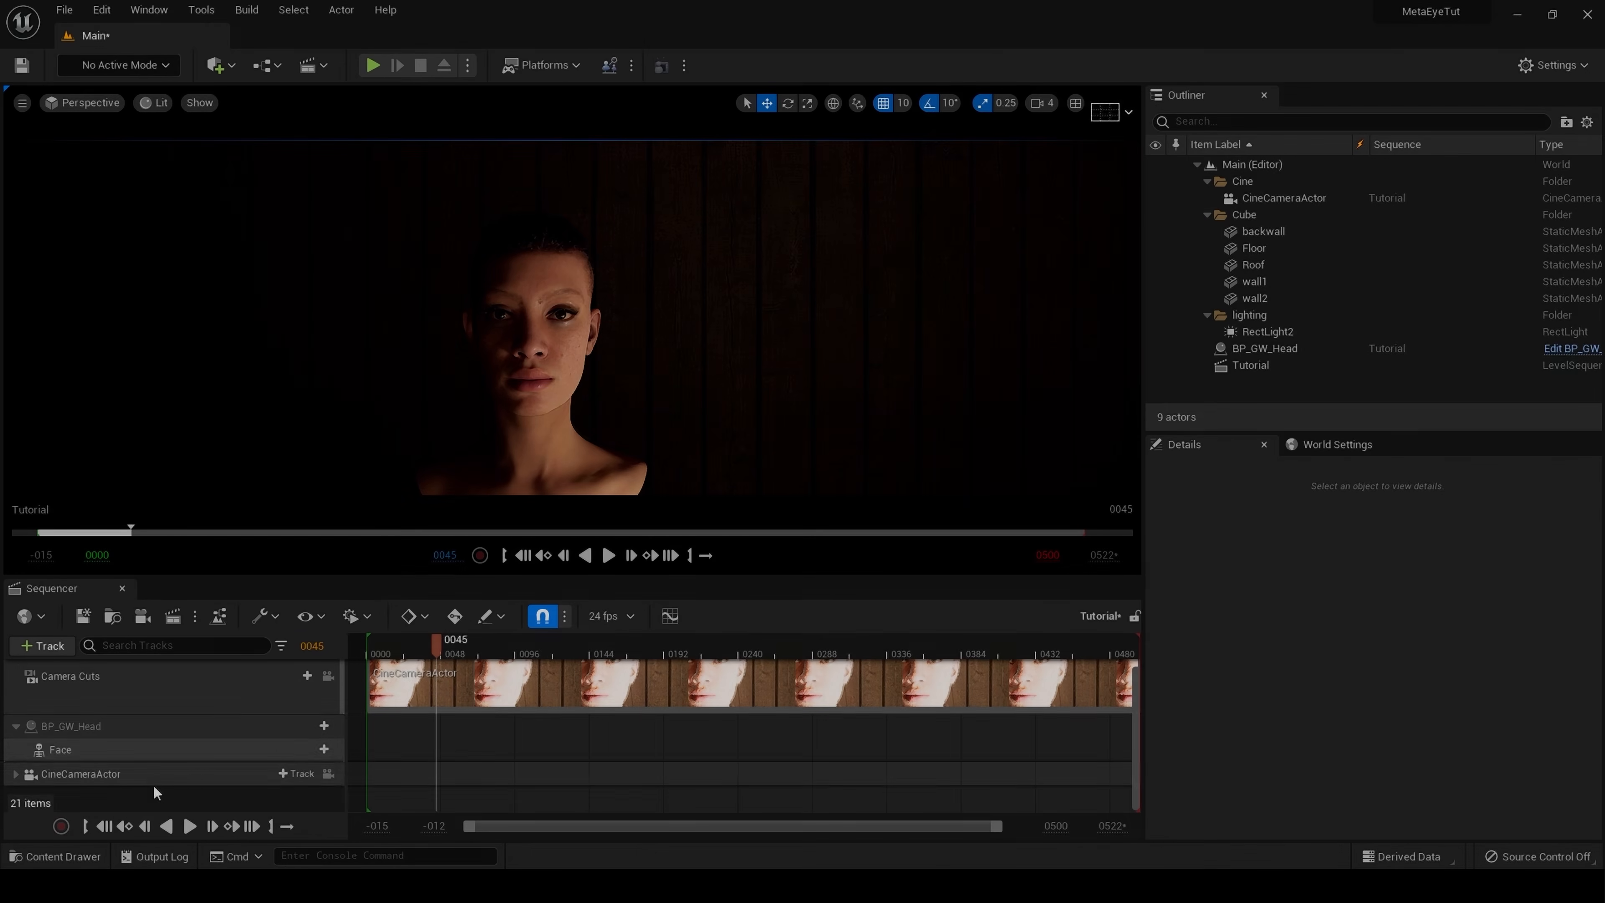
- Add the asset-based control rig Face_ControlBoard_CtrlRig to the Face component of BP_GW_Head
click(312, 749)
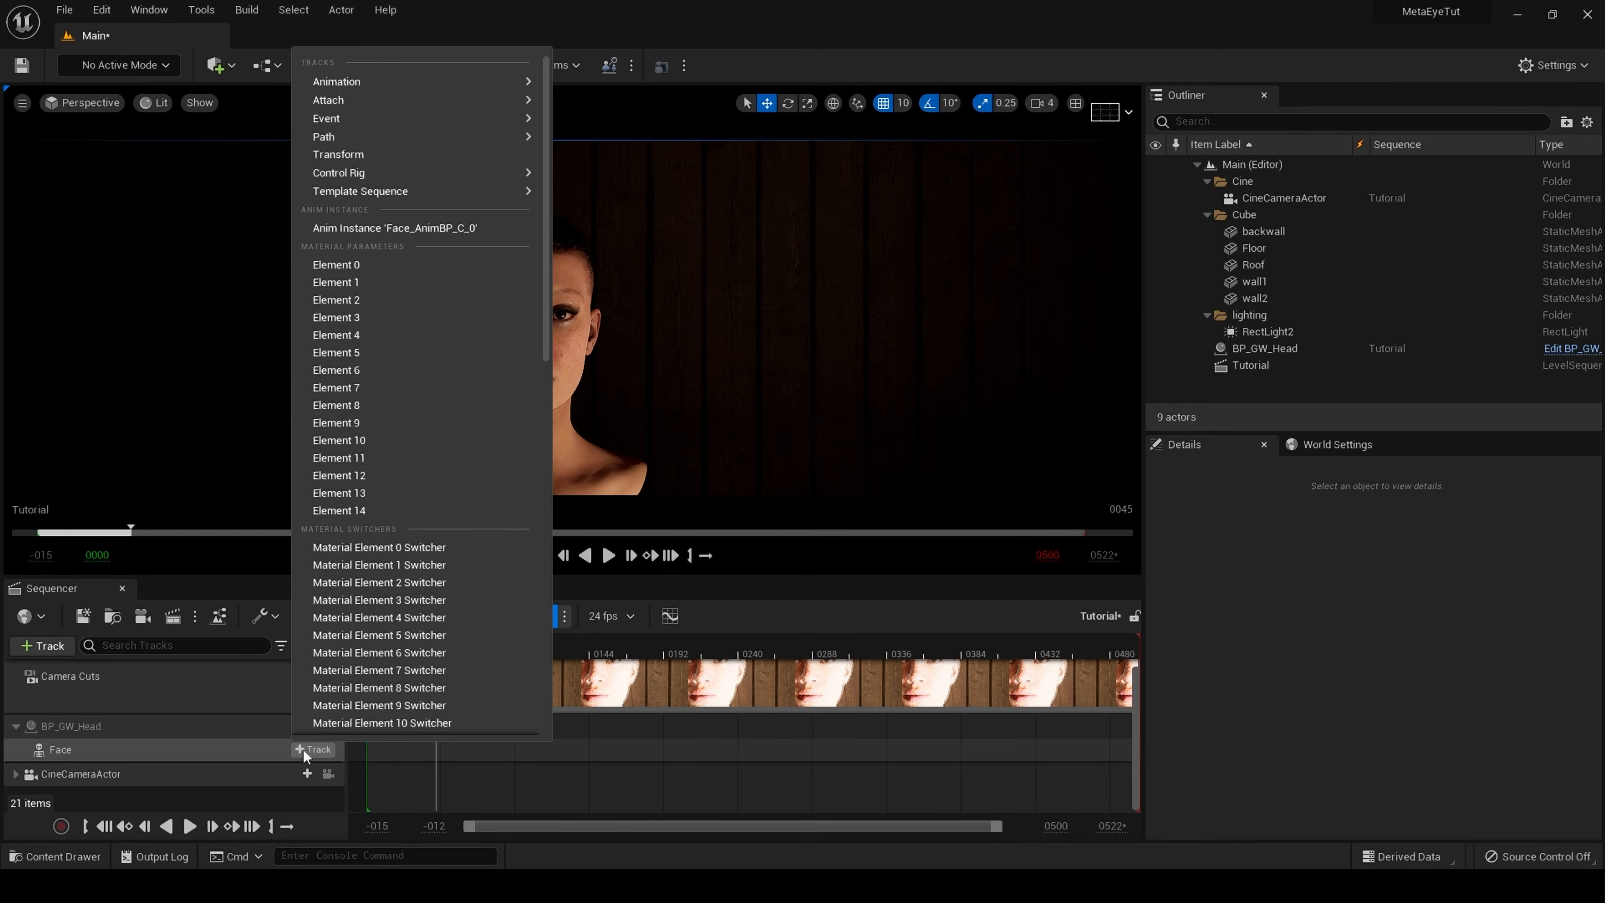
mouse_move(474, 174)
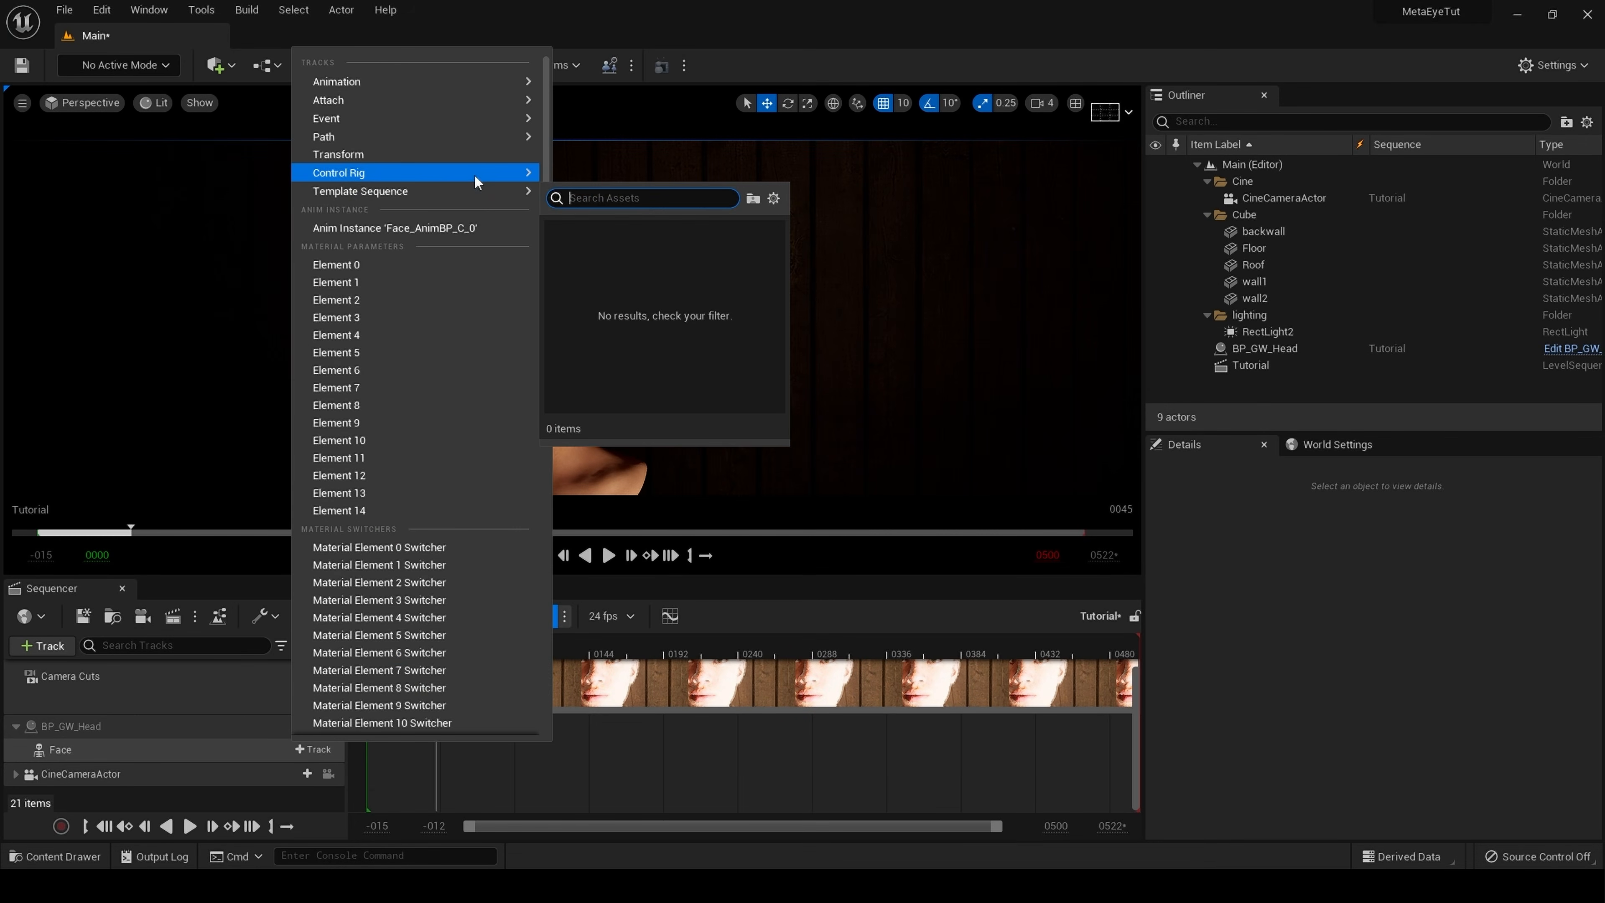
mouse_move(667, 237)
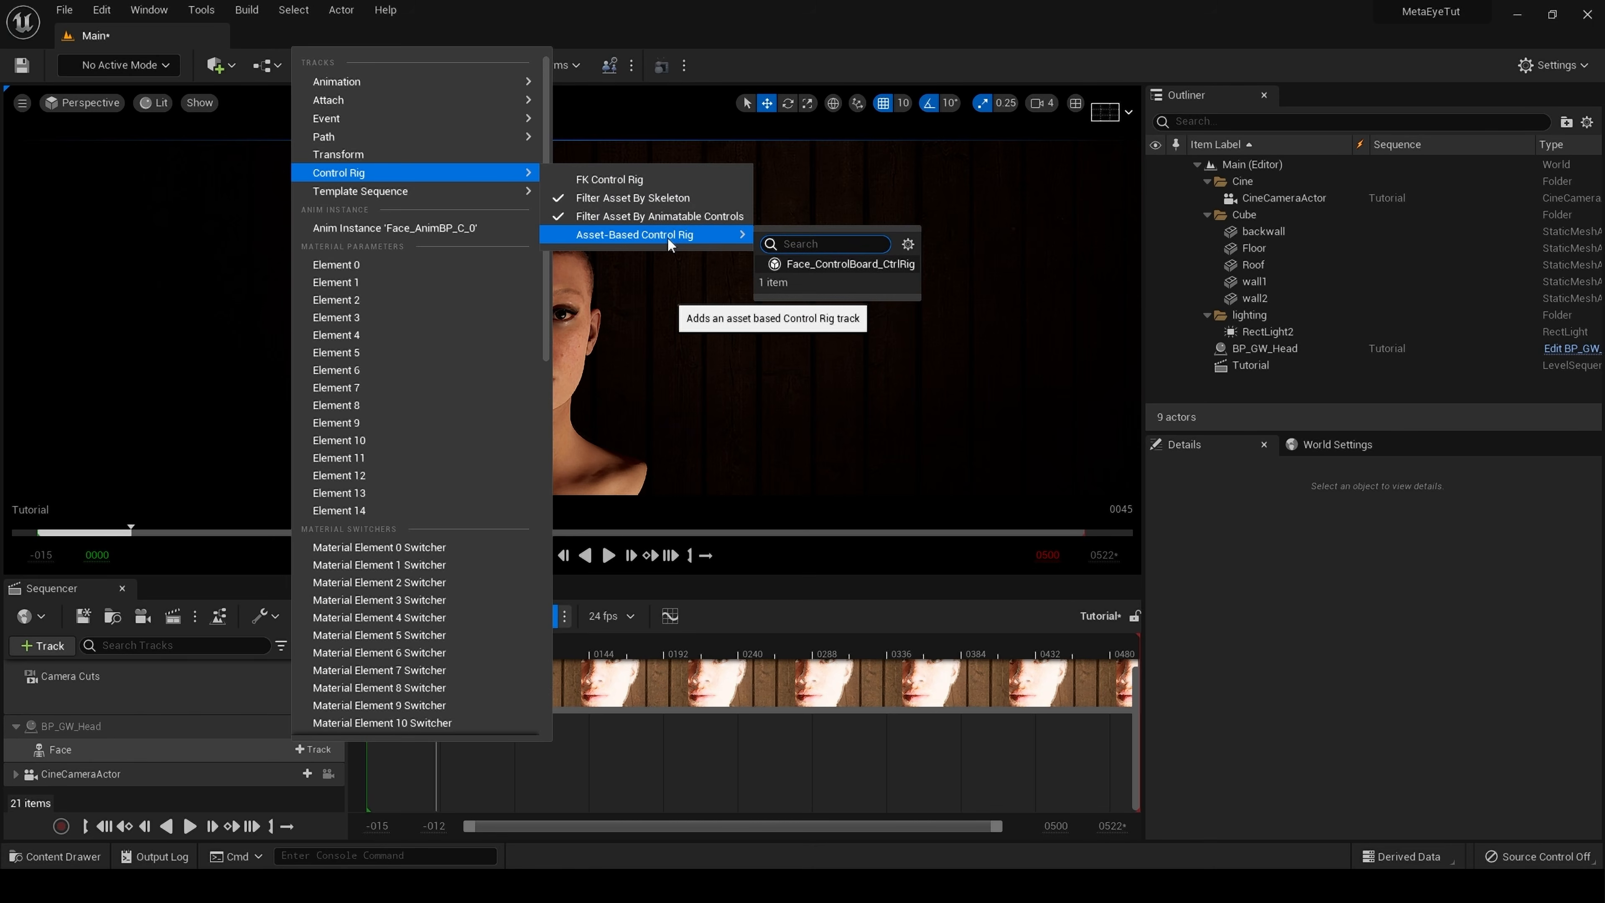
click(831, 265)
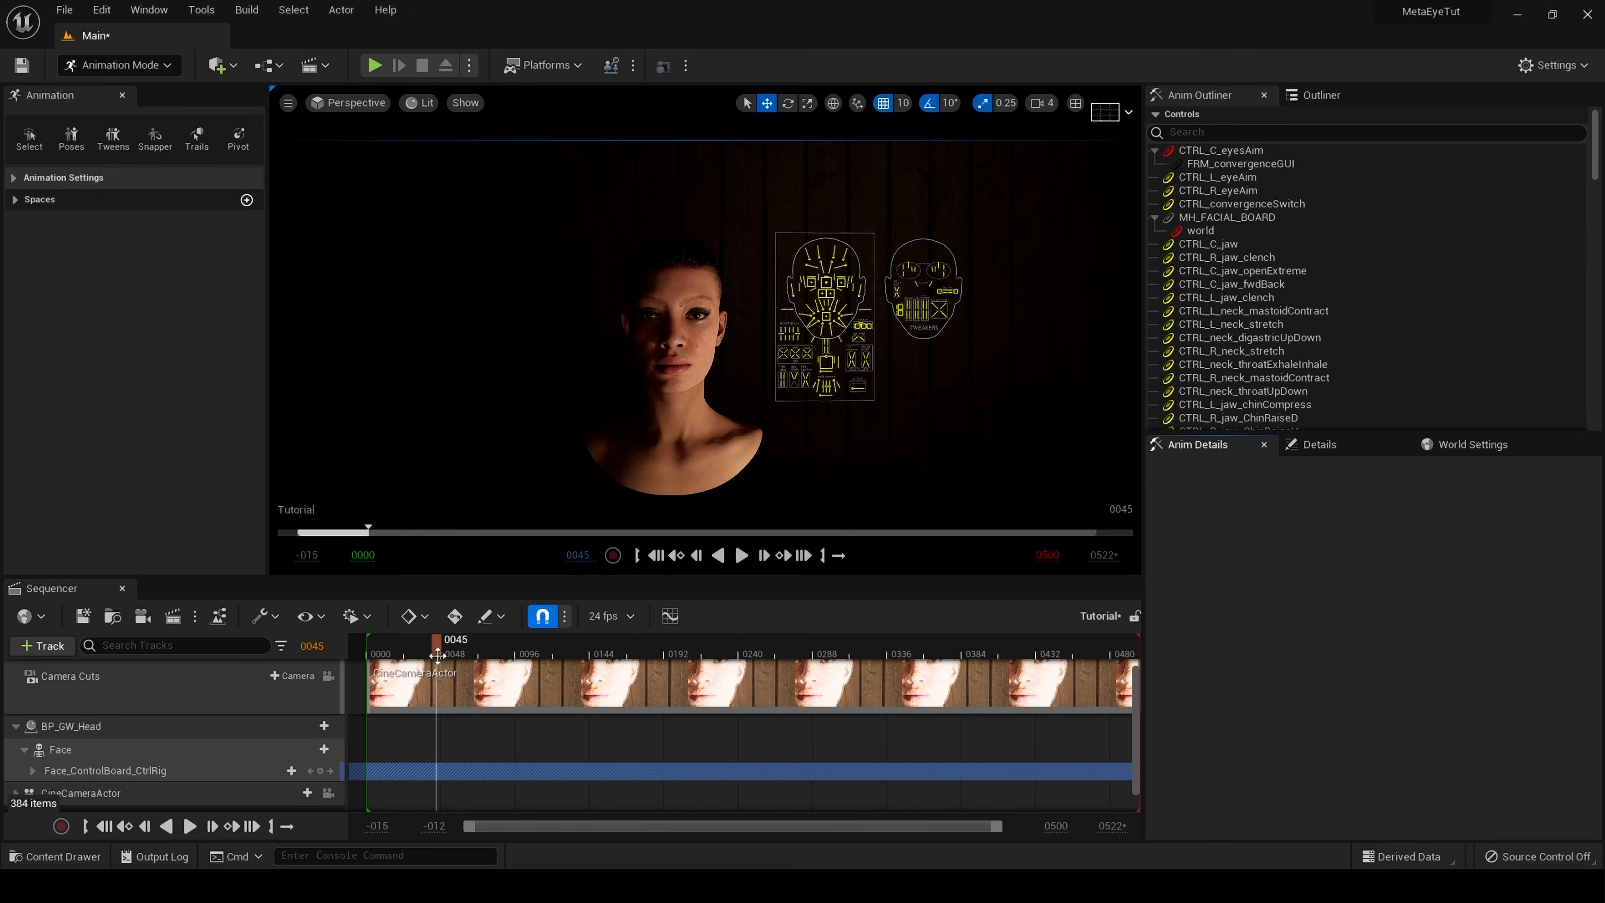
- Key the whole Face_ControlBoard_CtrlRig track at frame 0
click(661, 560)
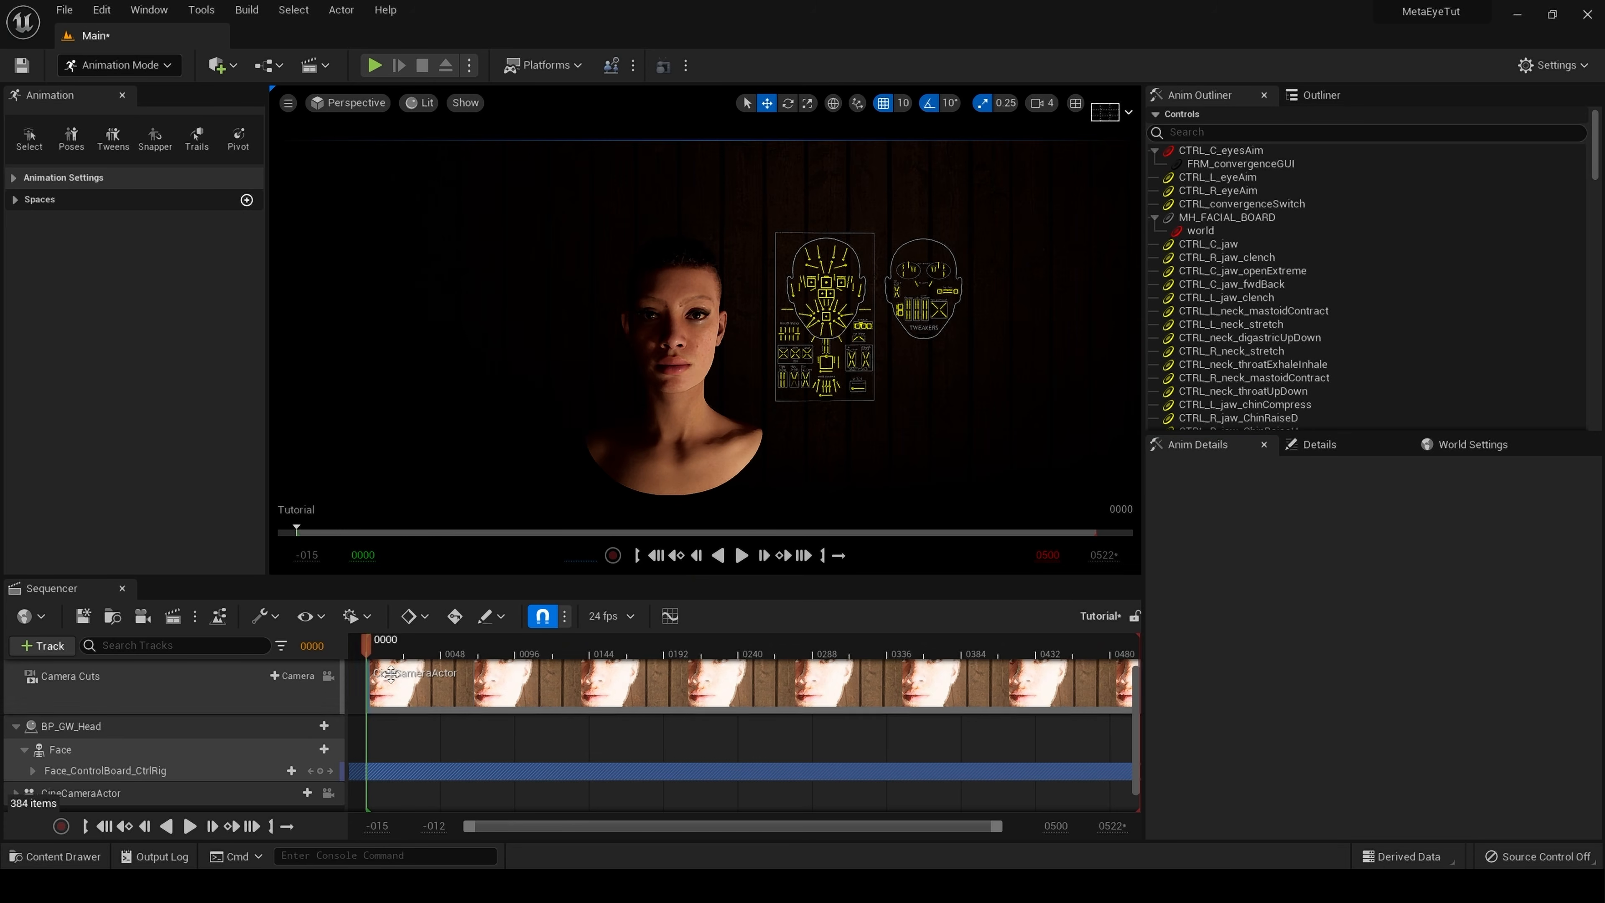
scroll(365, 782, down, 2)
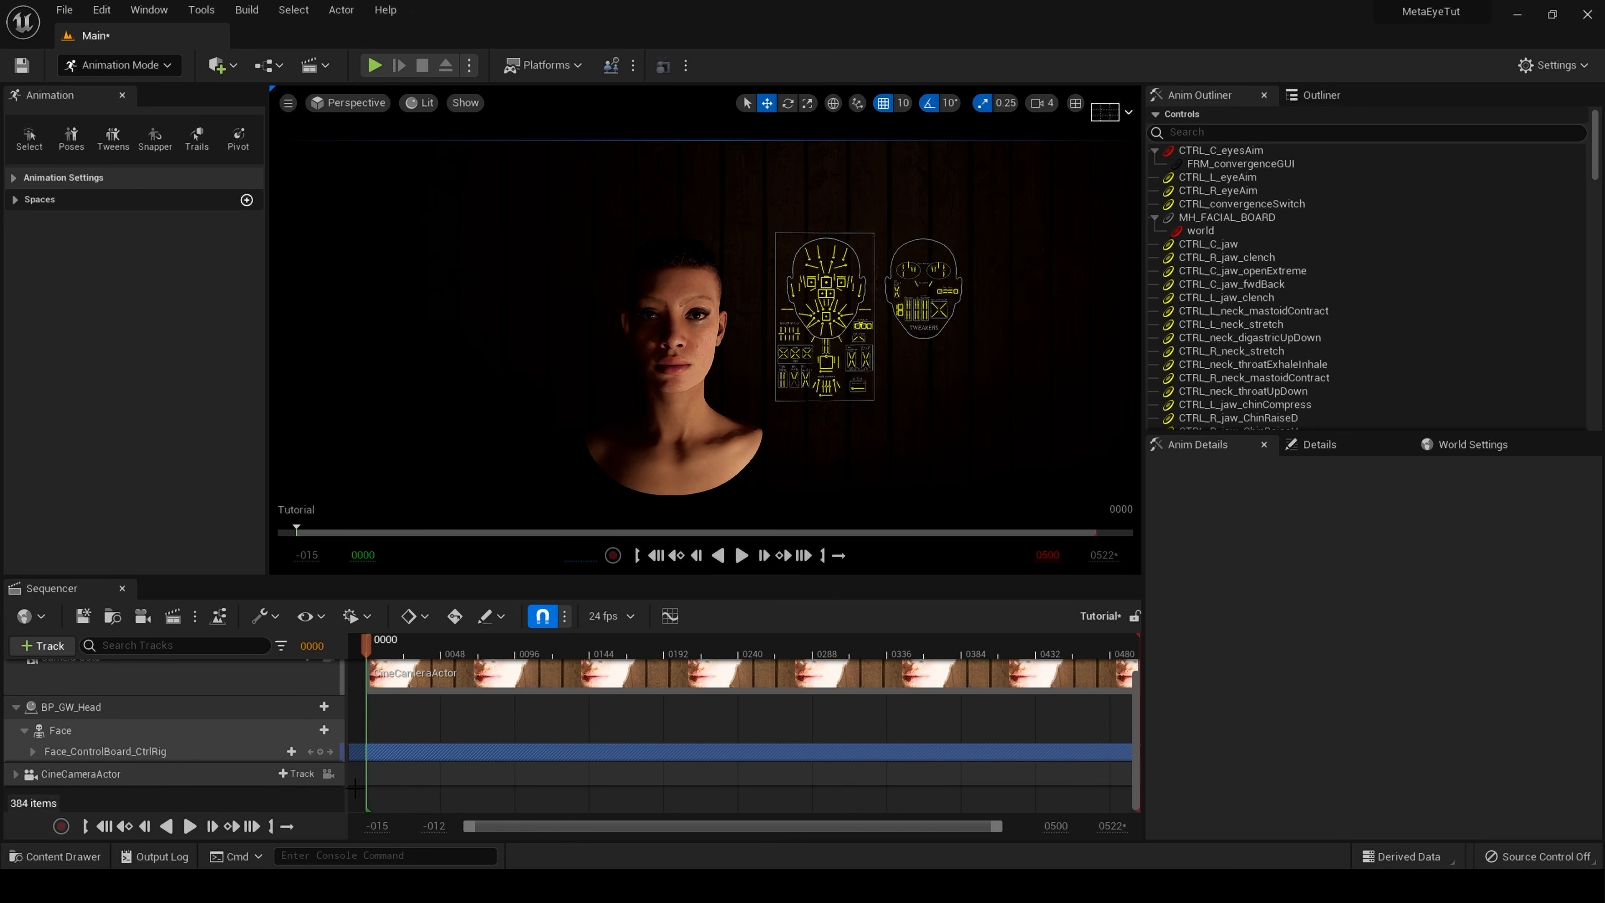
click(320, 752)
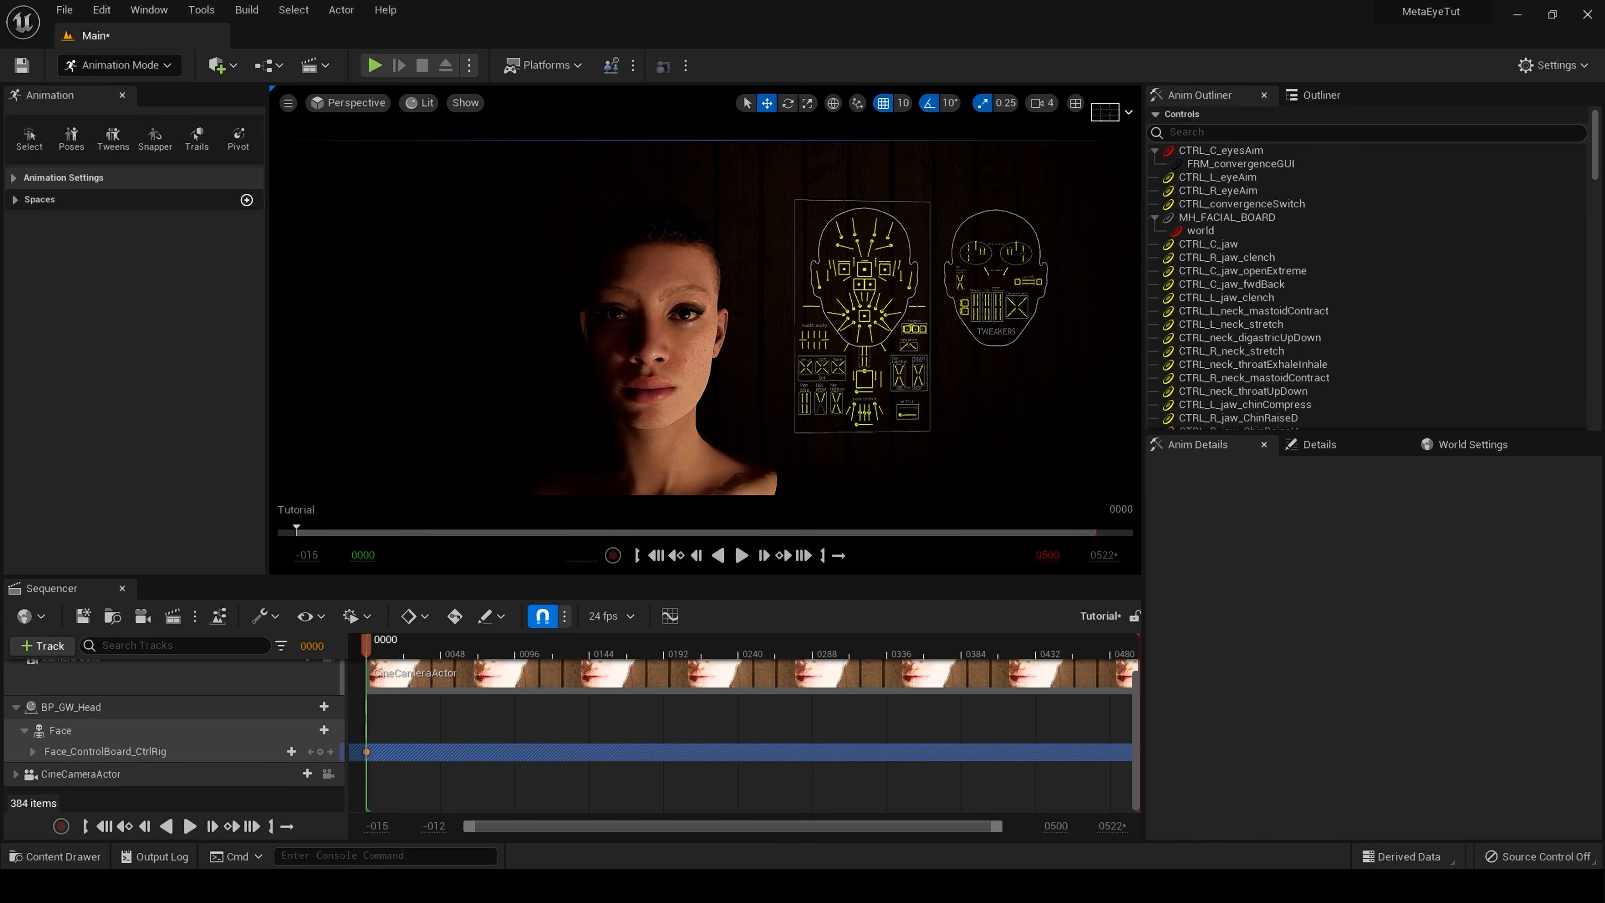
- Move the playhead to frame 35, expand Face_ControlBoard_CtrlRig, and filter the sequence tracks by "blink"
key(w)
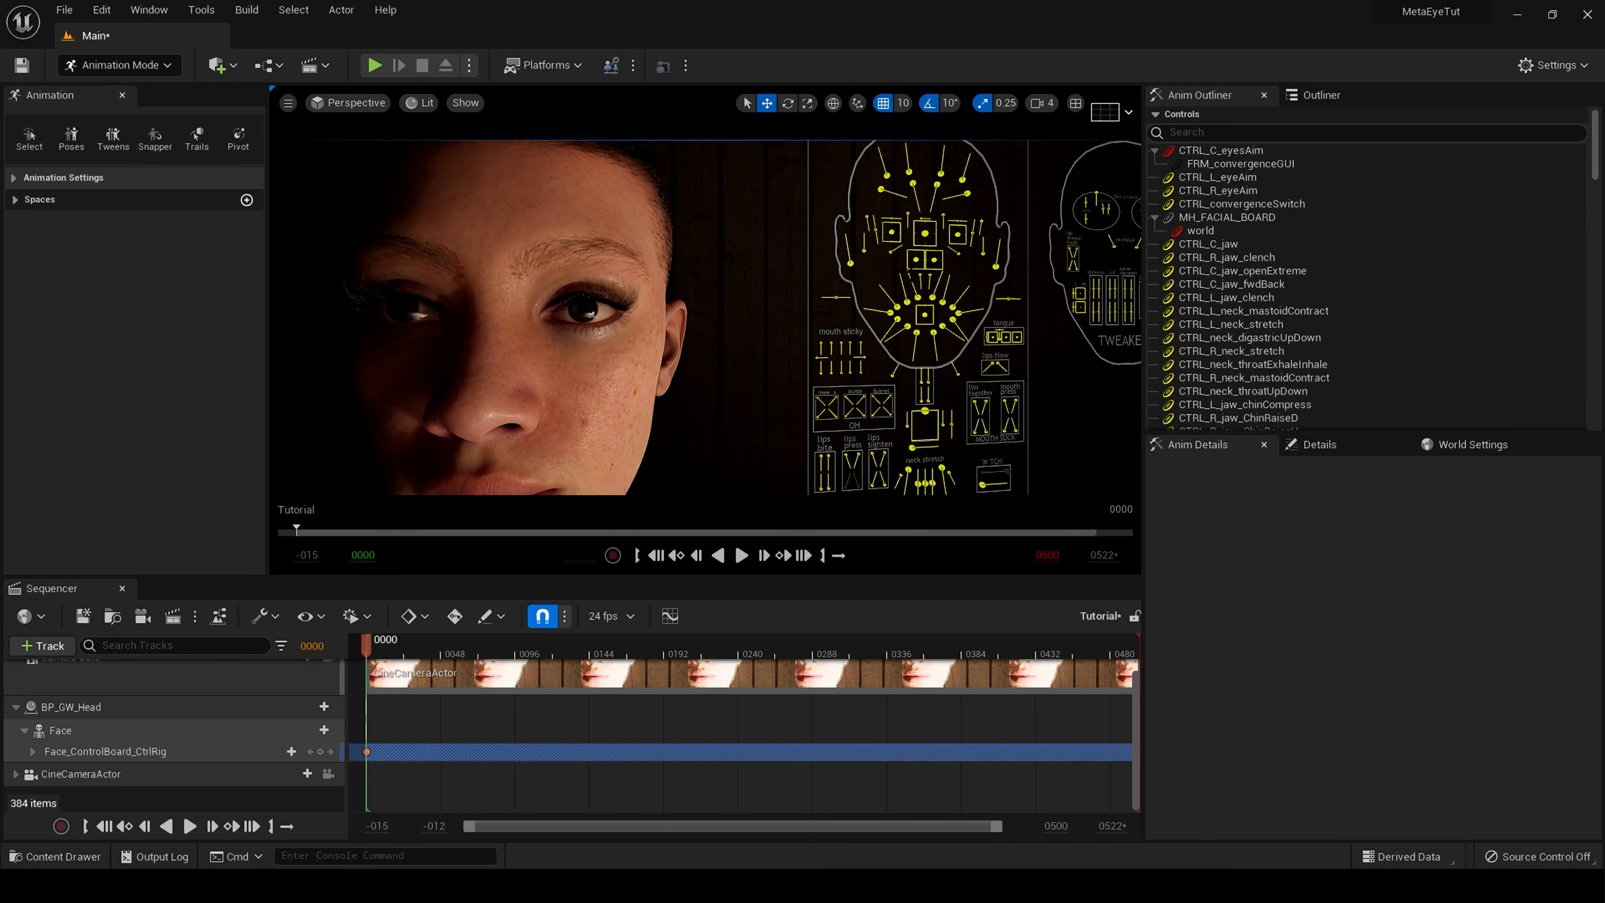
key(s)
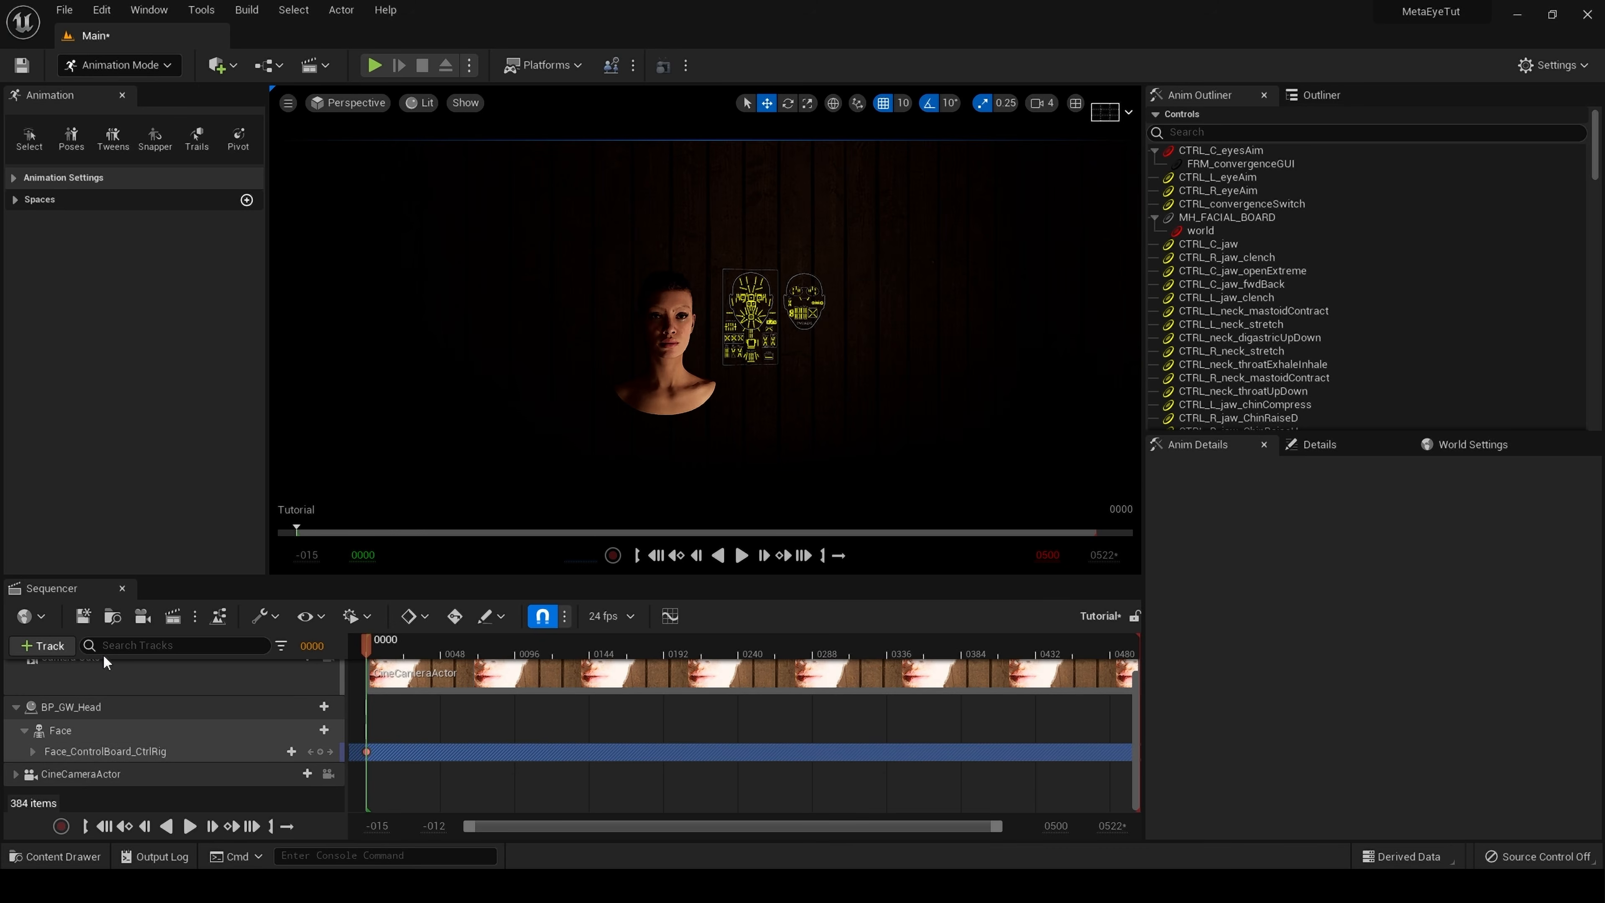
key(w)
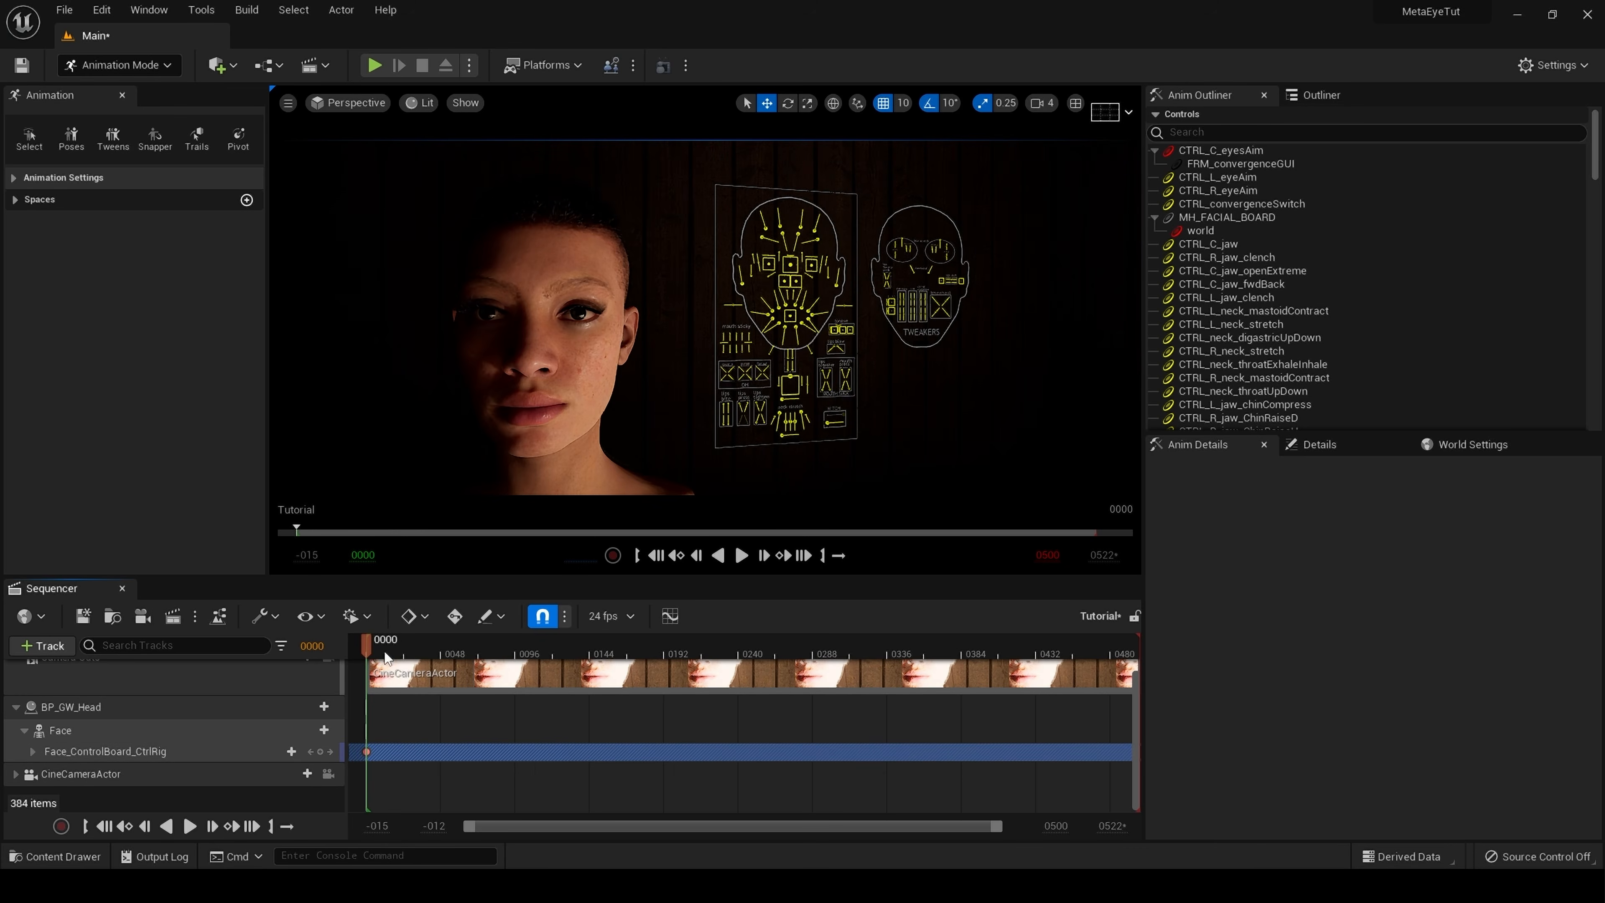
drag(384, 652, 419, 656)
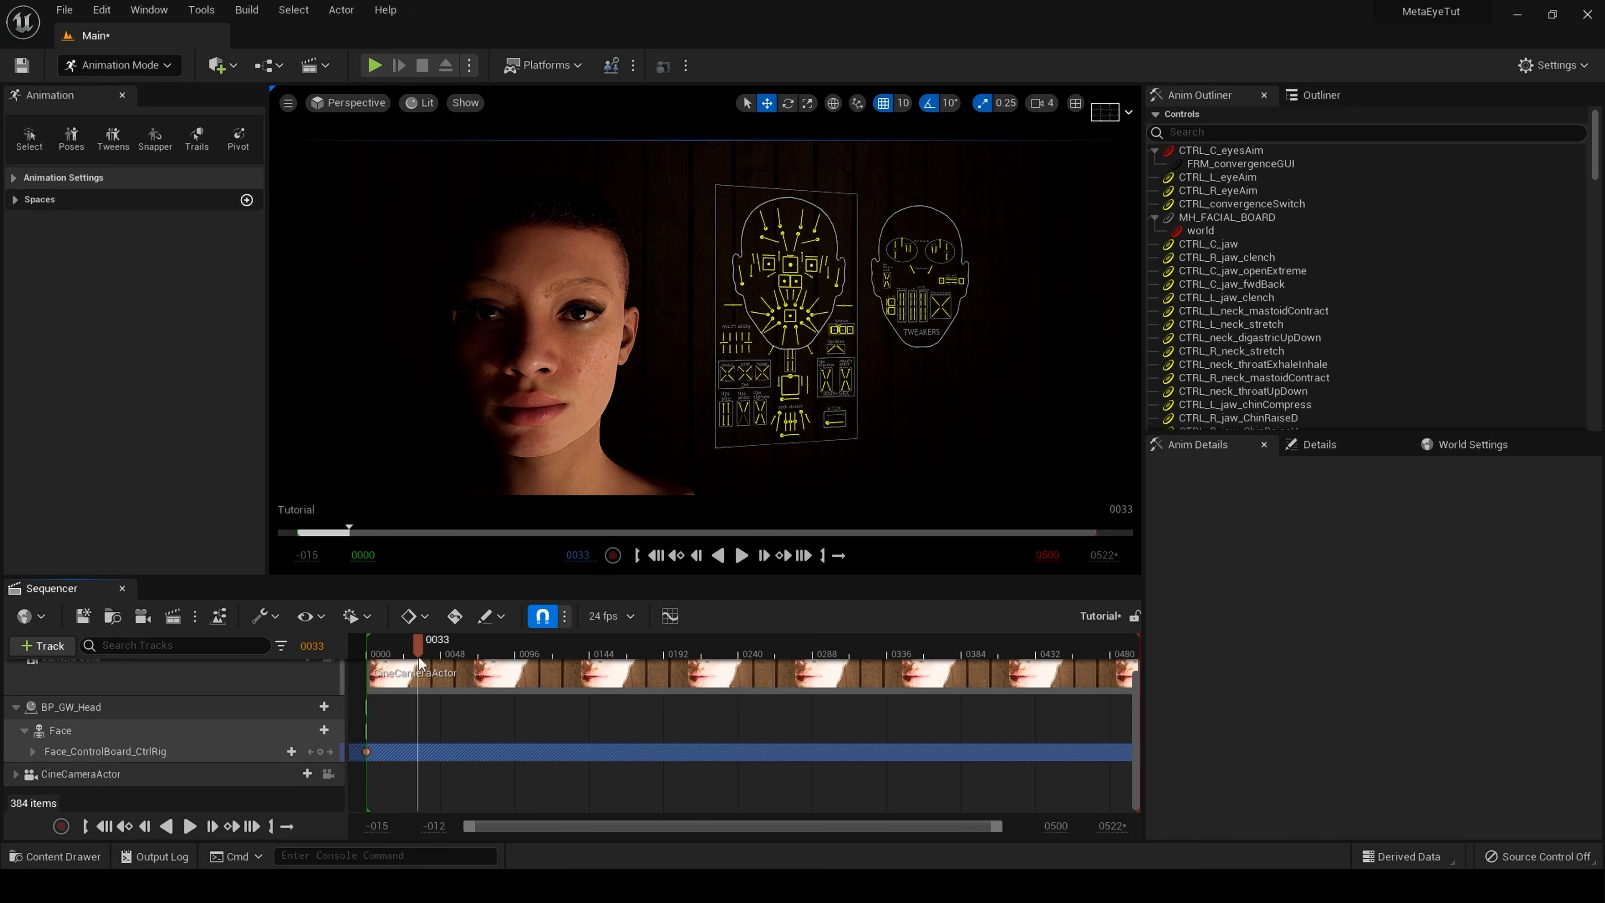
mouse_move(422, 641)
mouse_down()
mouse_move(436, 646)
mouse_move(420, 649)
mouse_up()
click(47, 750)
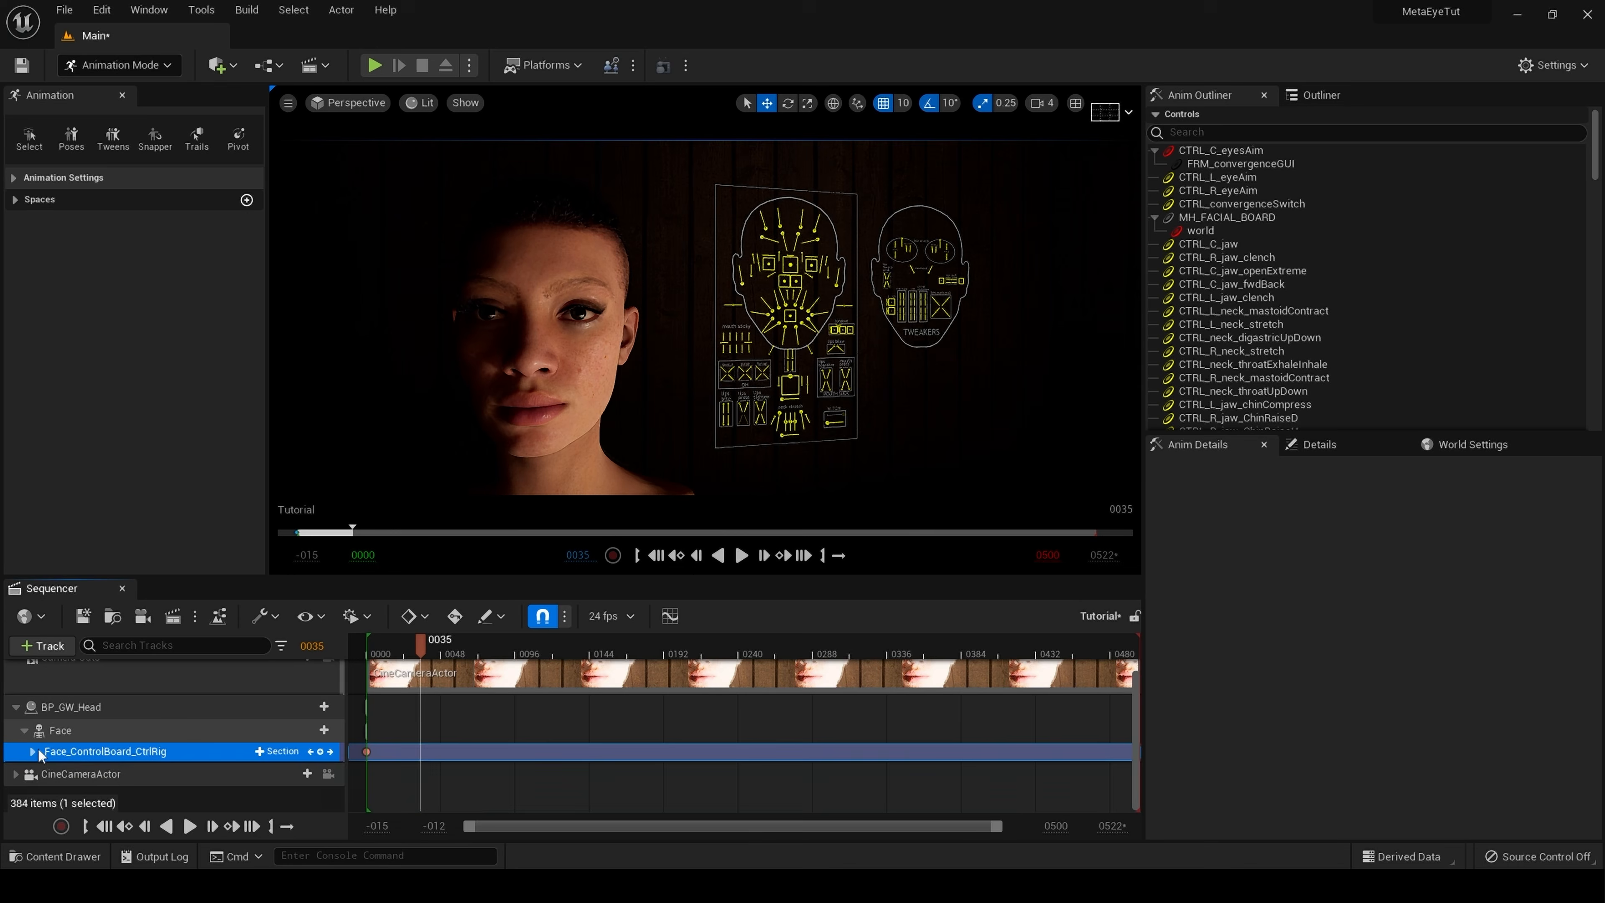
click(35, 751)
scroll(165, 753, down, 1)
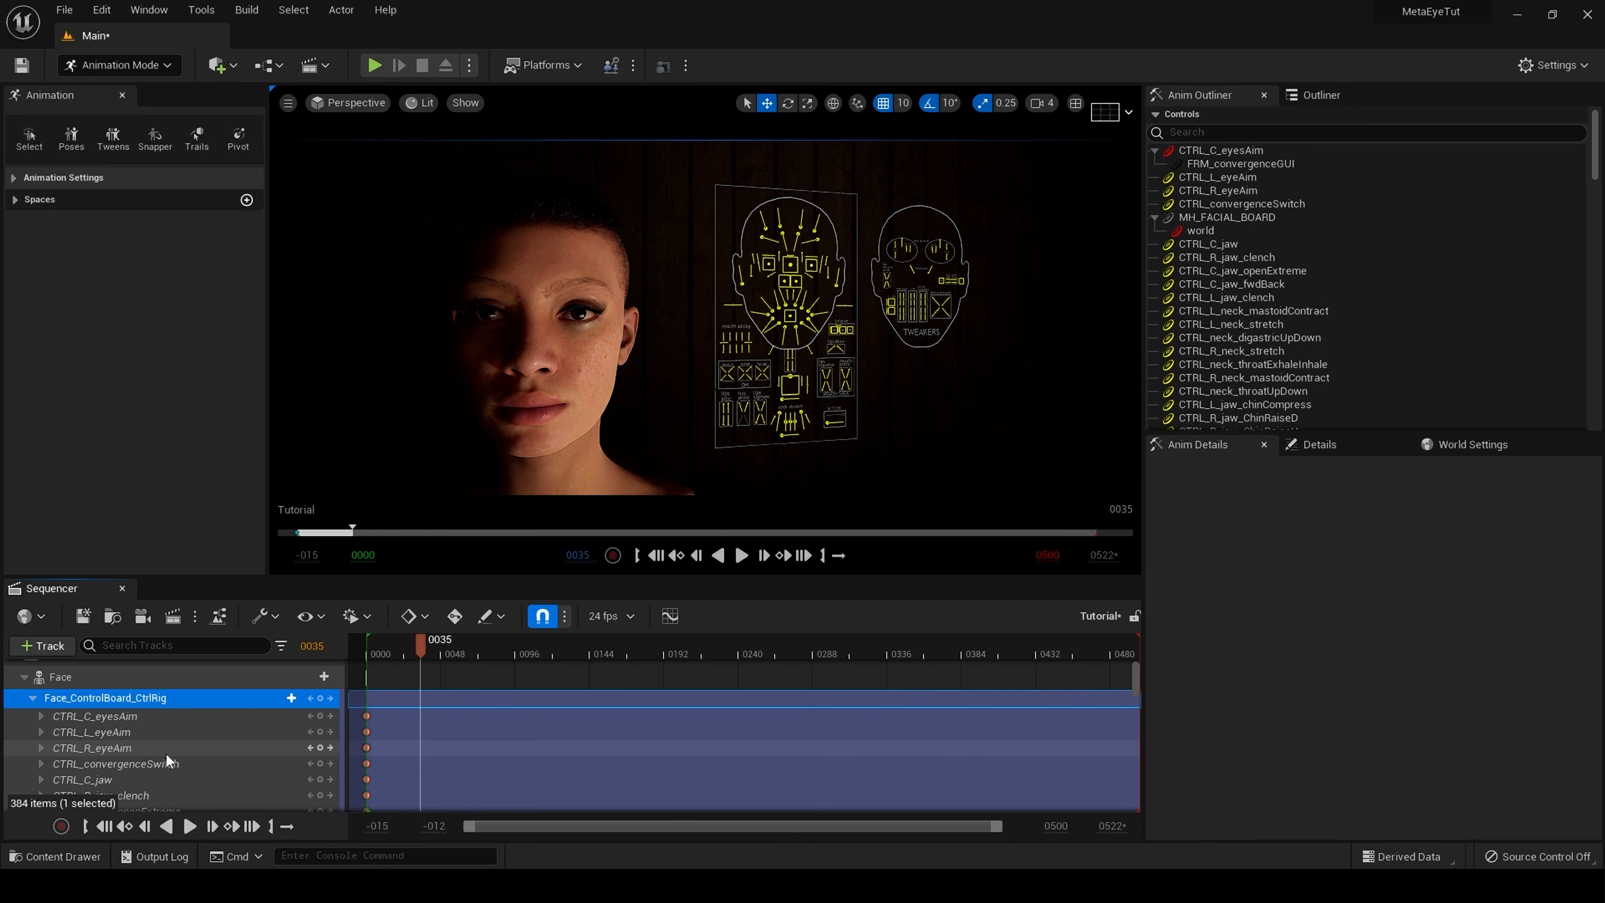
click(138, 645)
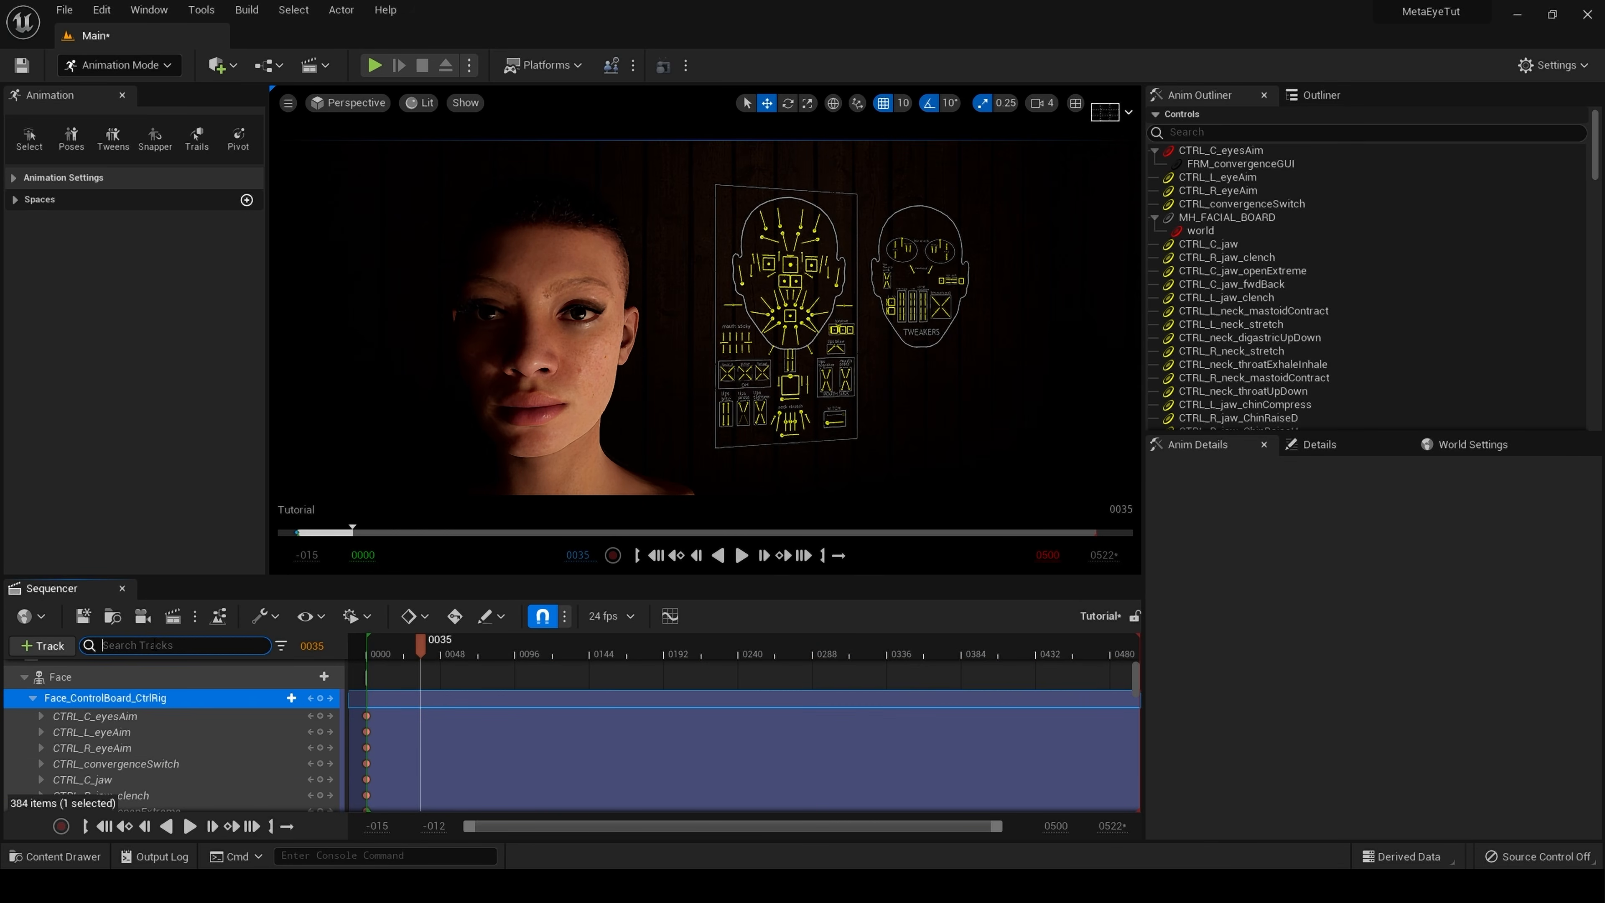
text(blink)
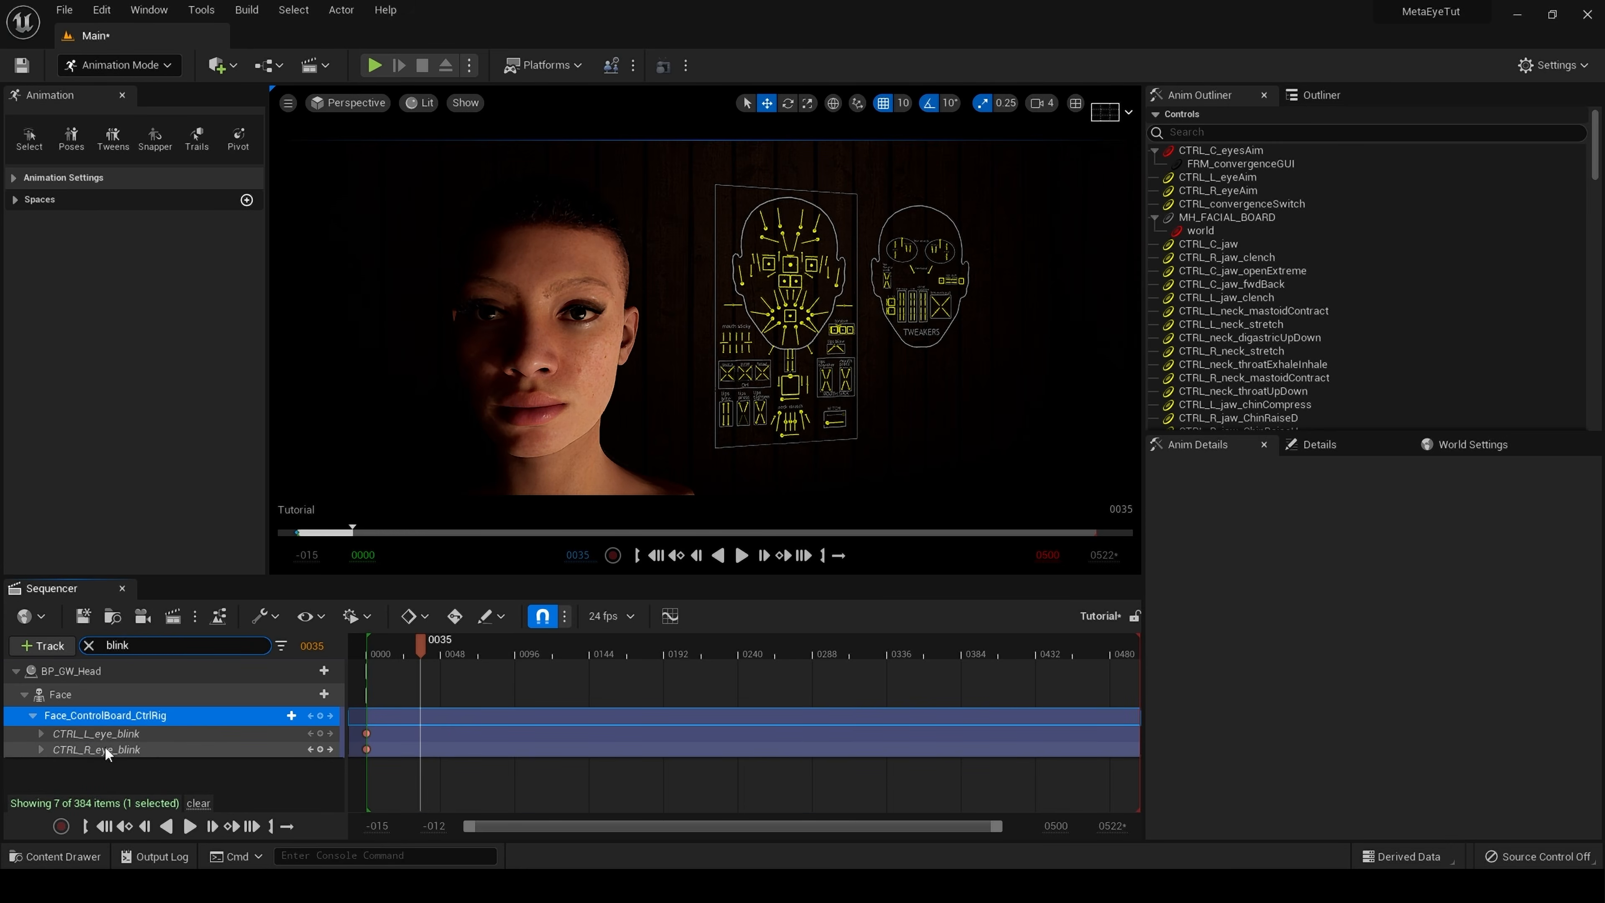
- Key CTRL_L_eye_blink and CTRL_R_eye_blink at frames 35 and 69
click(321, 734)
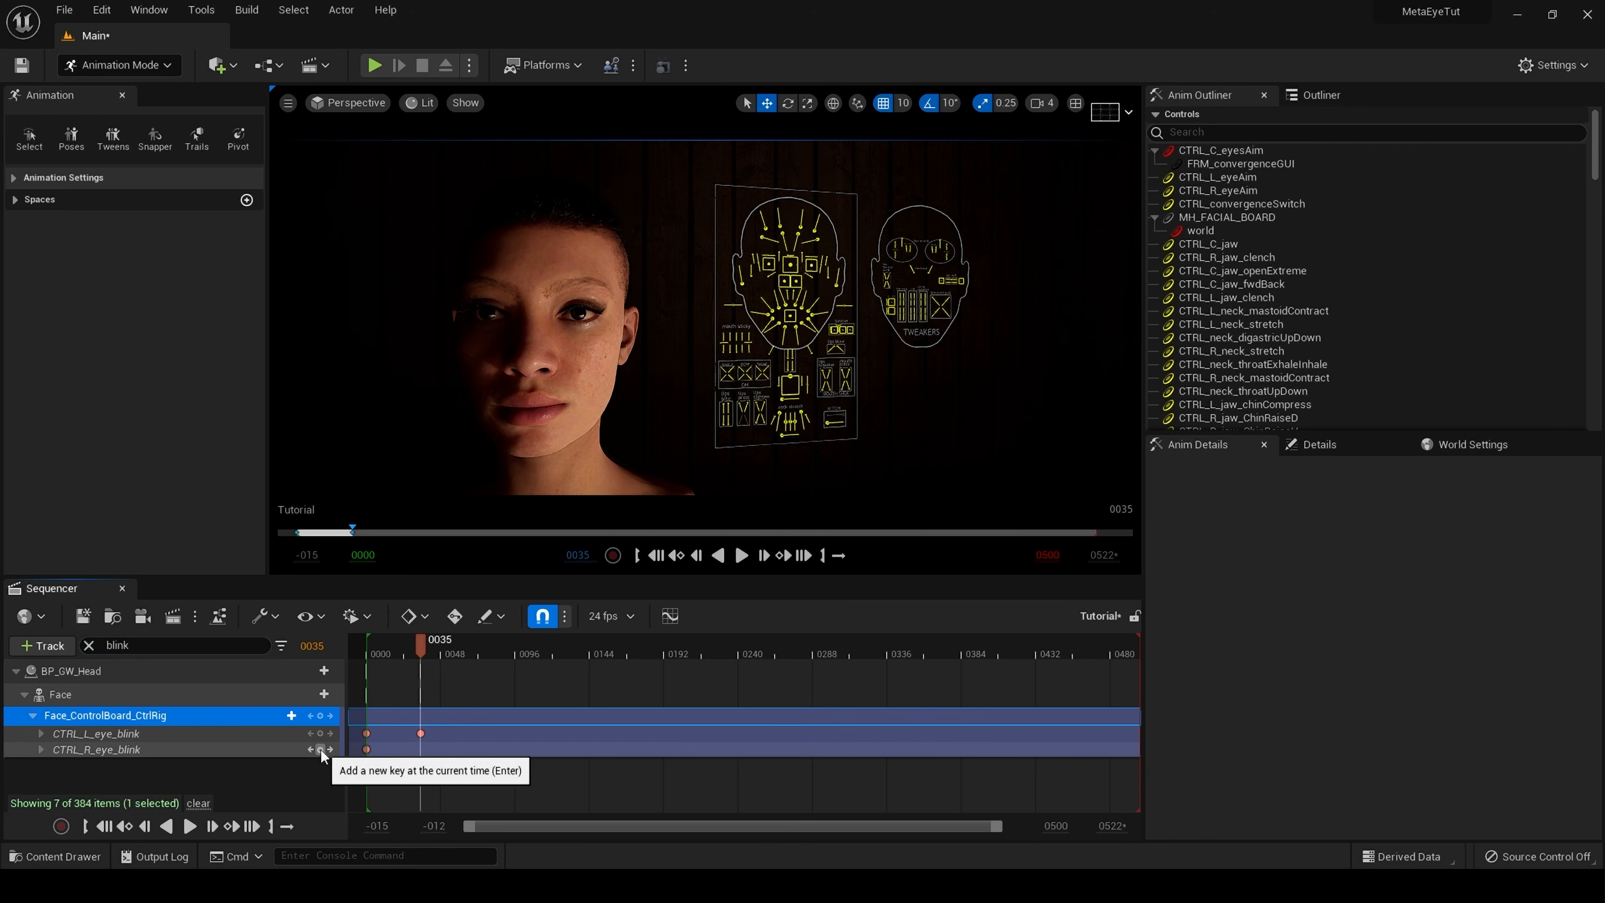
click(319, 749)
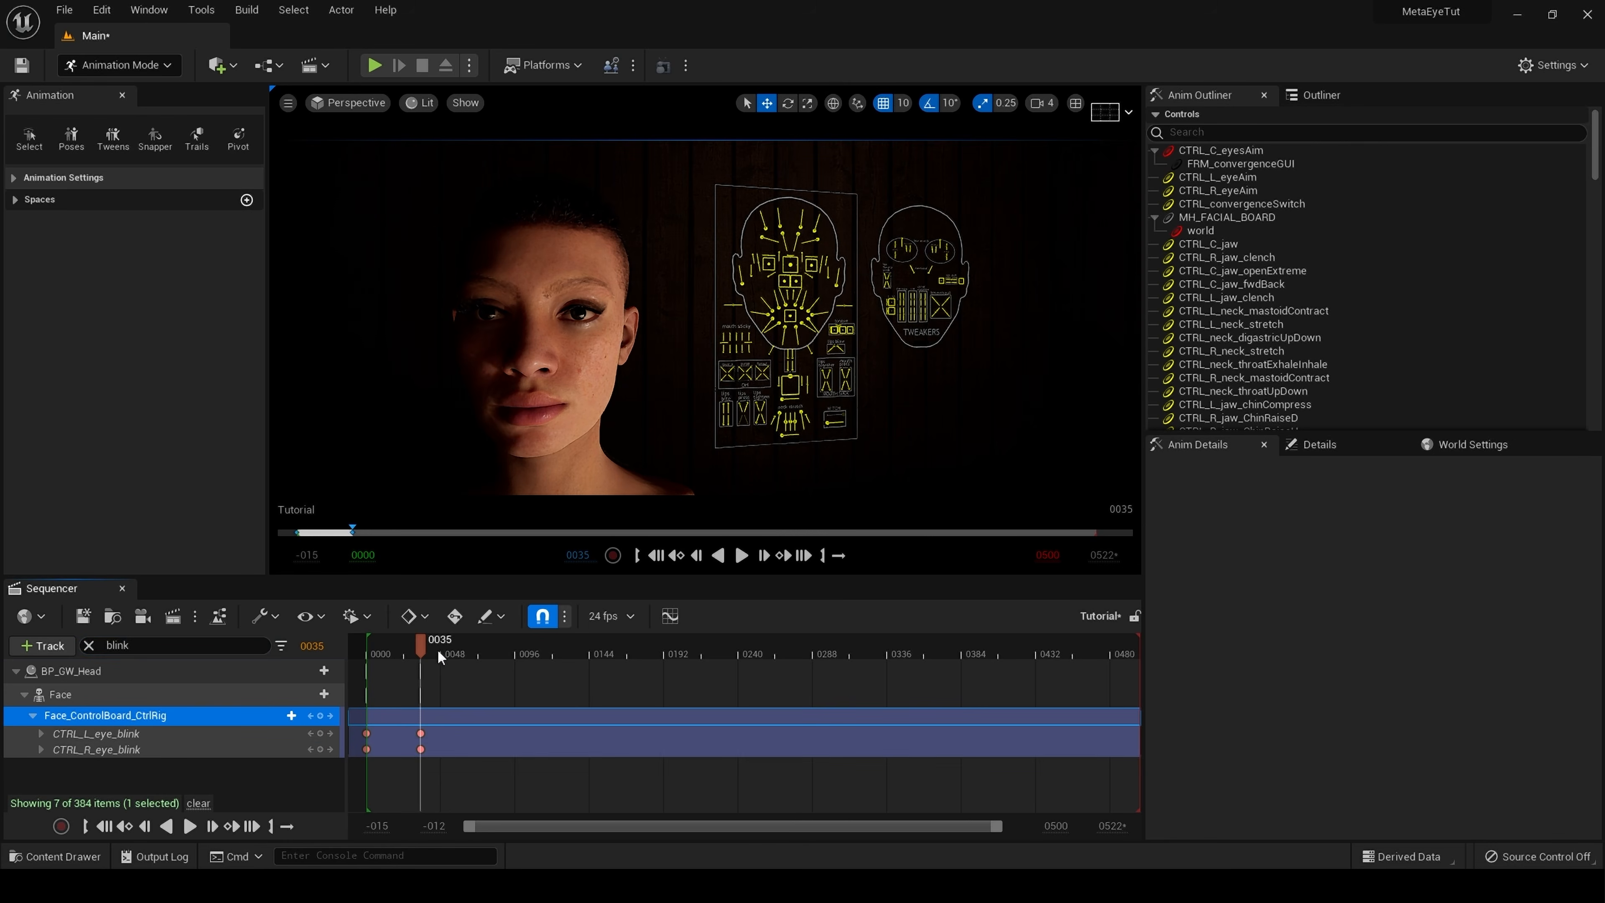
drag(438, 649, 474, 660)
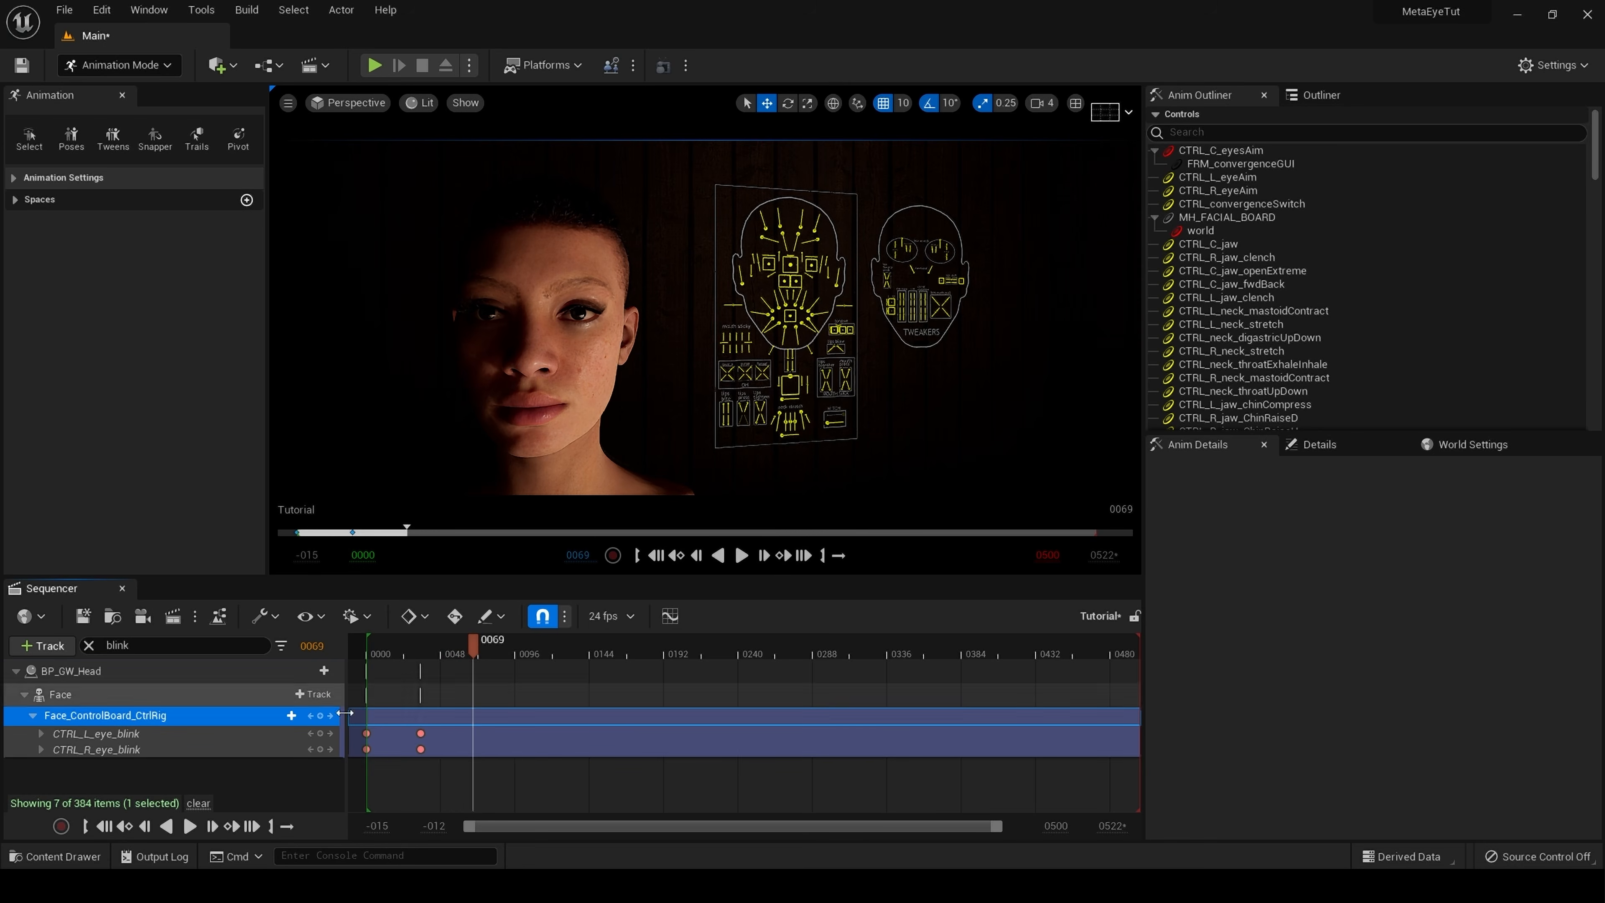
click(320, 735)
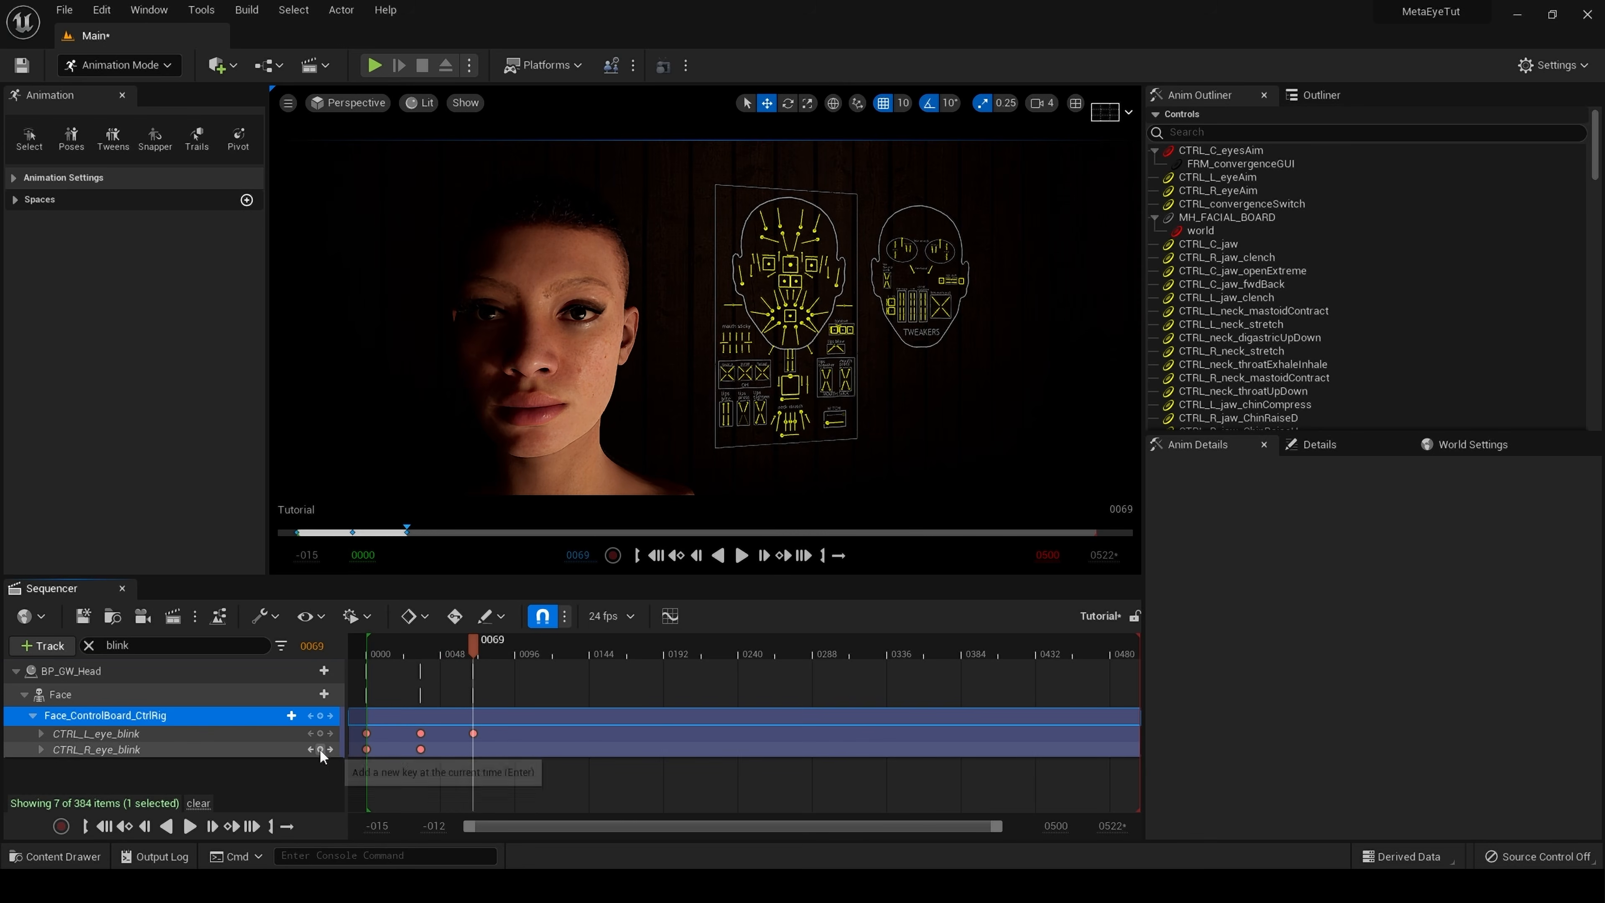
click(324, 749)
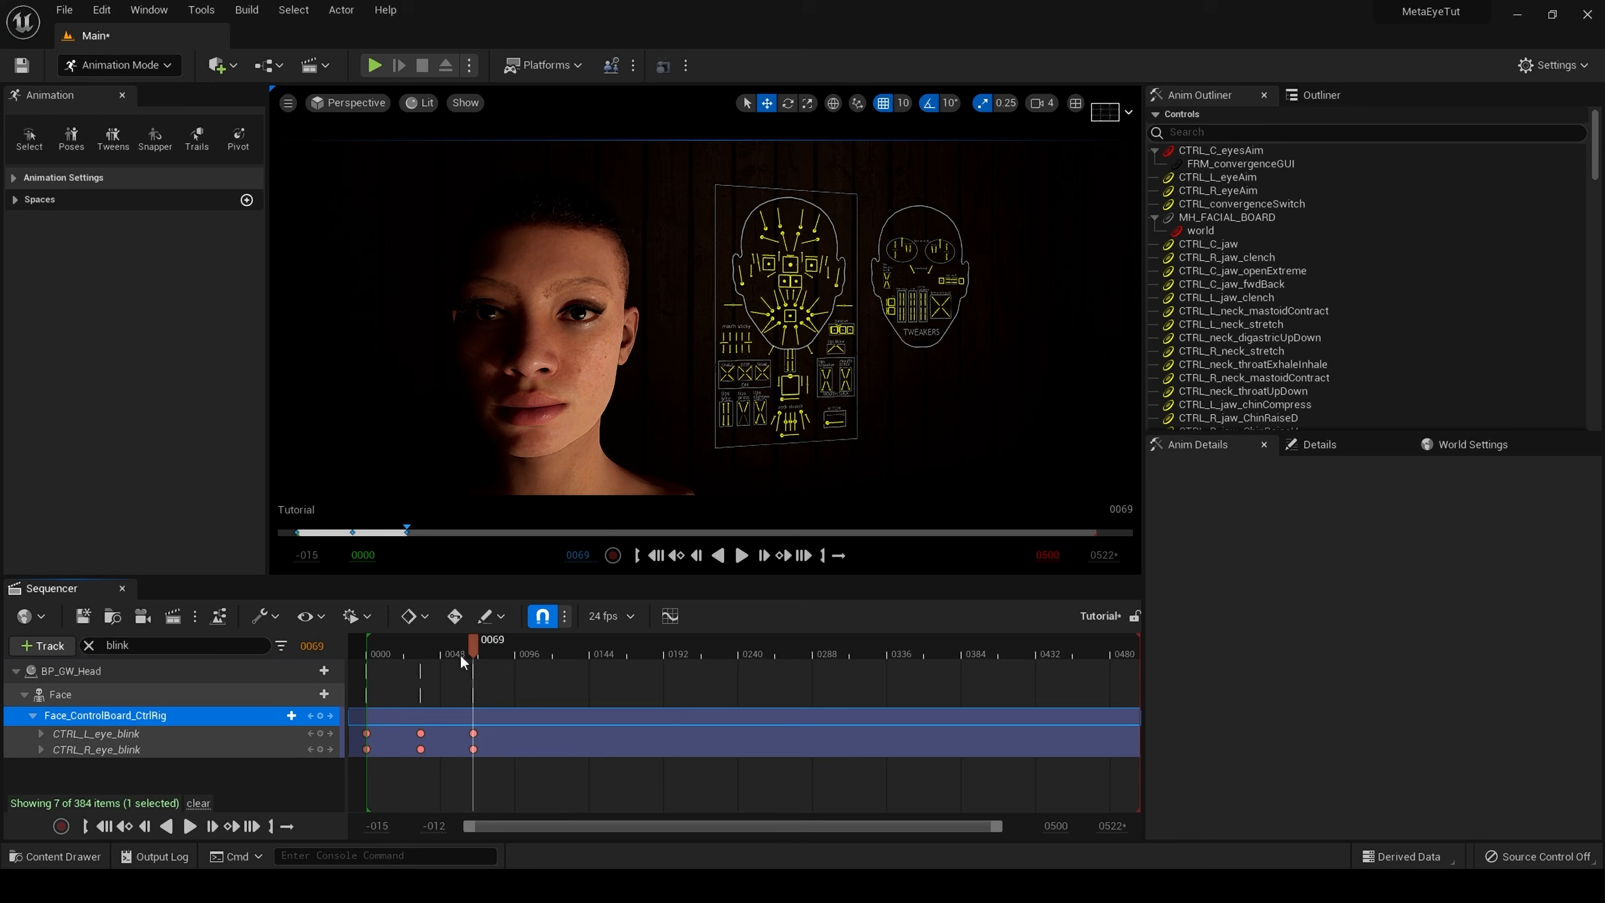
- Add a key to both eye blink controls at frame 53, between the two existing open-eye keys
drag(473, 647, 449, 656)
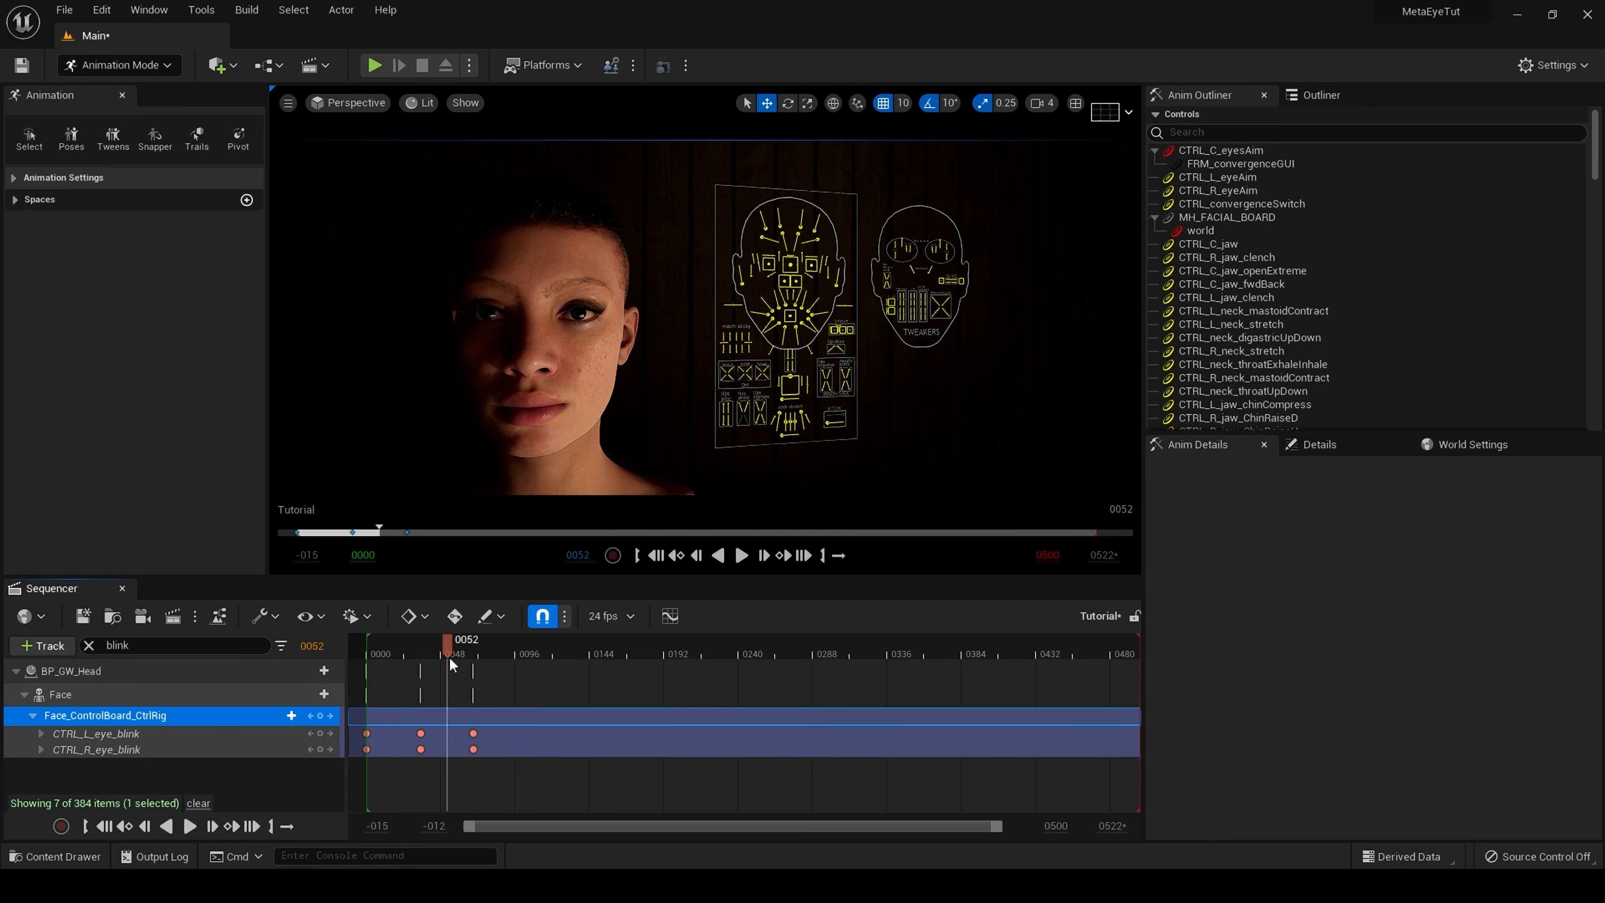
click(320, 734)
click(321, 751)
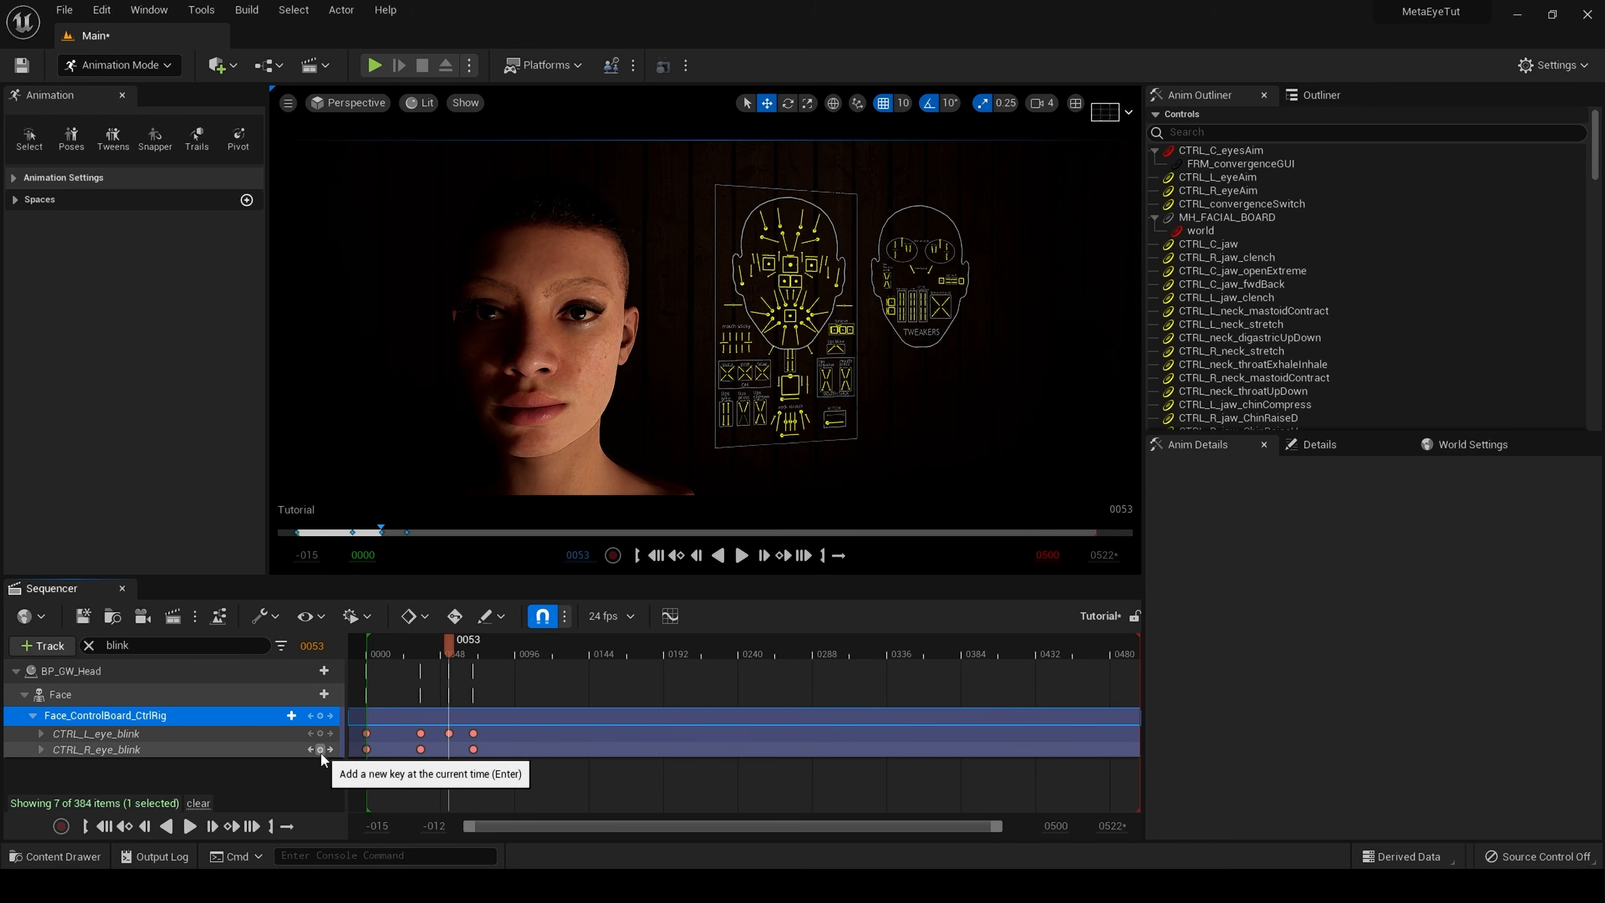
- Set CTRL_L_eye_blink and CTRL_R_eye_blink to 0.8 at frame 53 and play back the blink
click(42, 734)
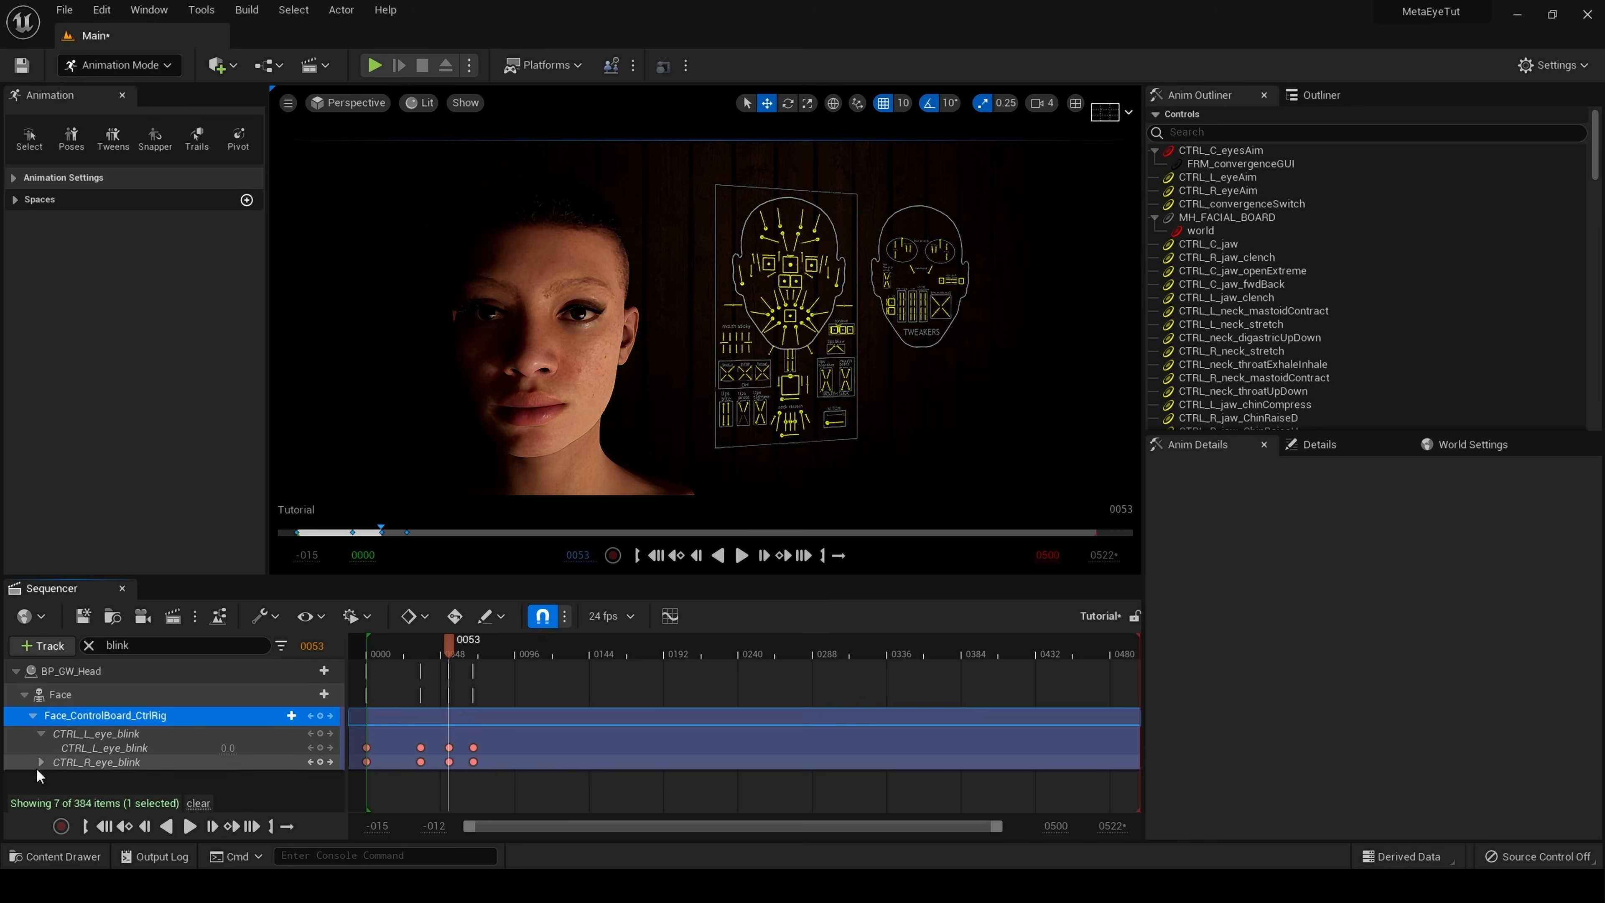
click(41, 762)
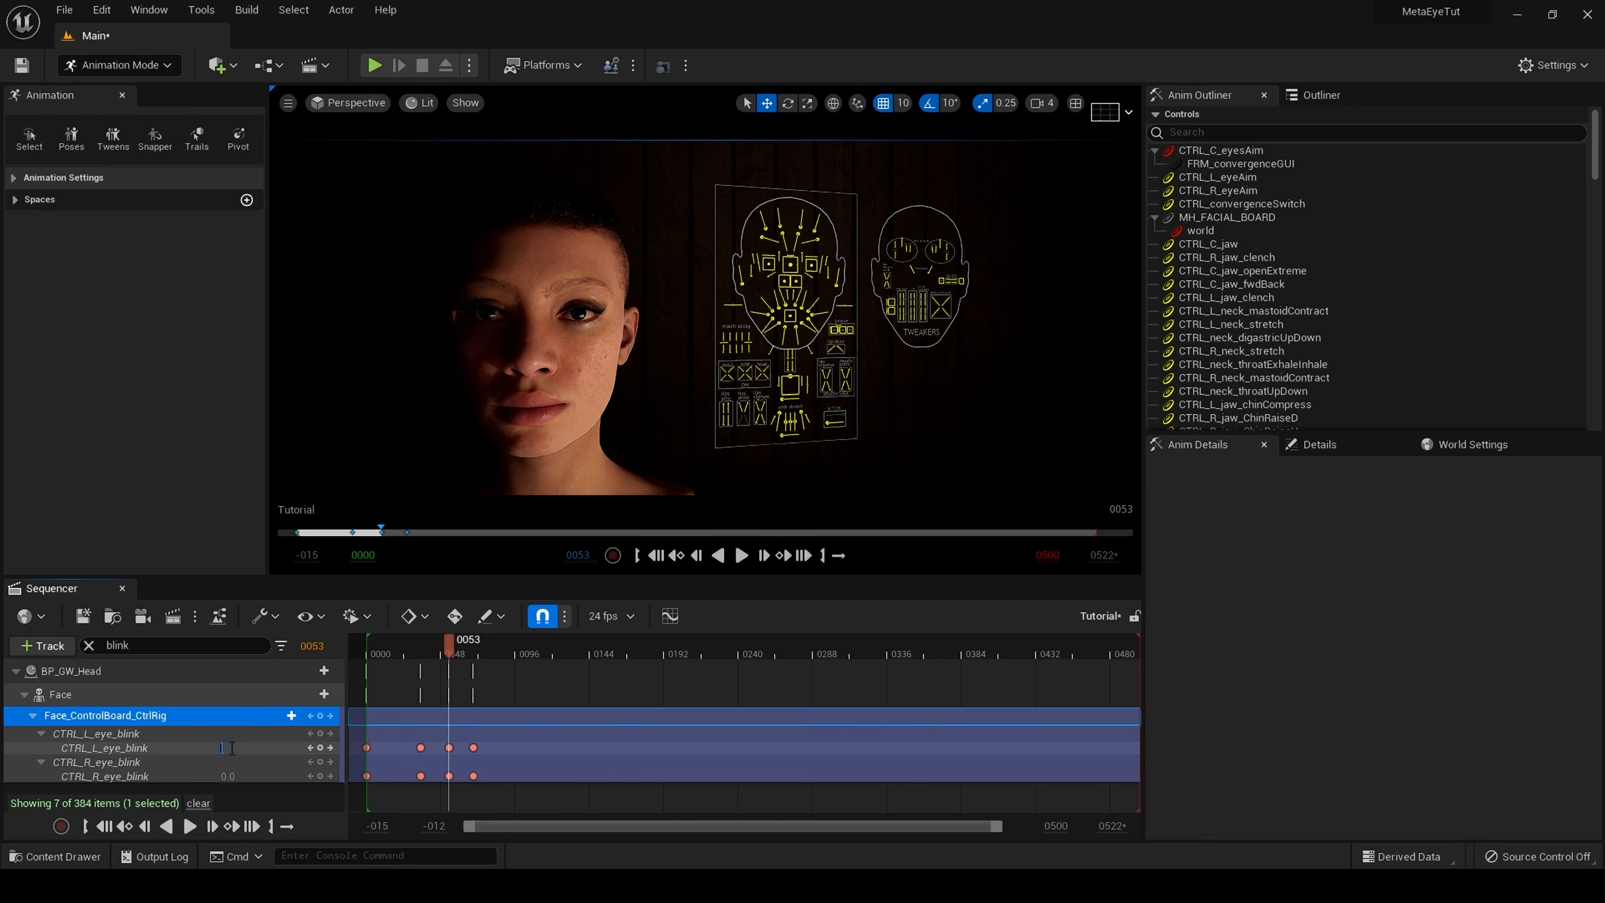
key(Return)
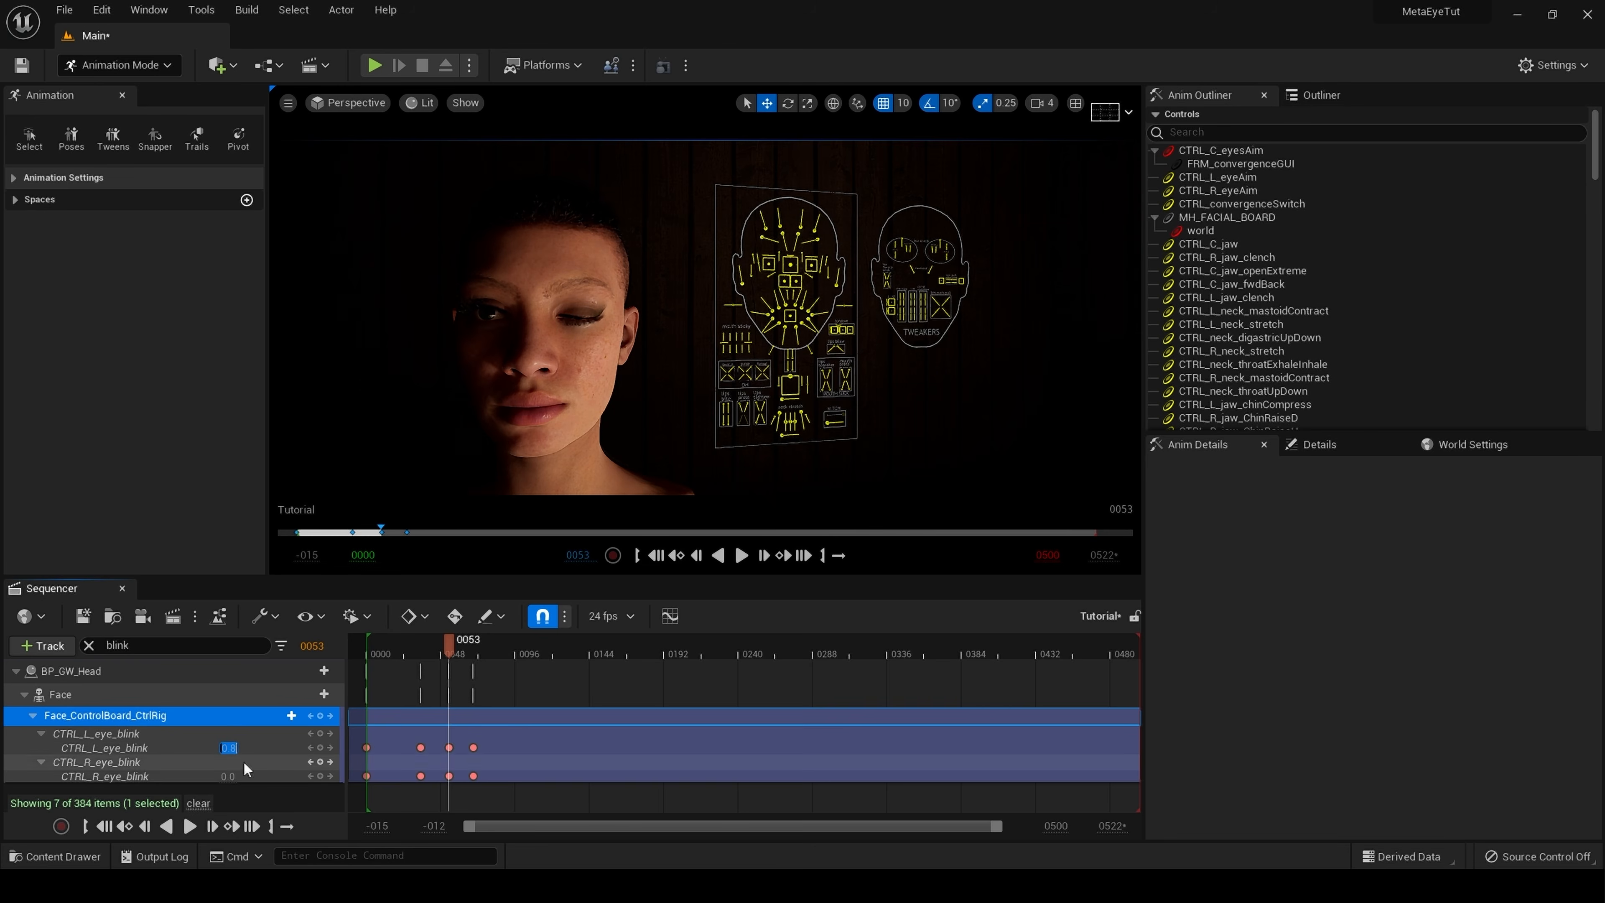
click(234, 777)
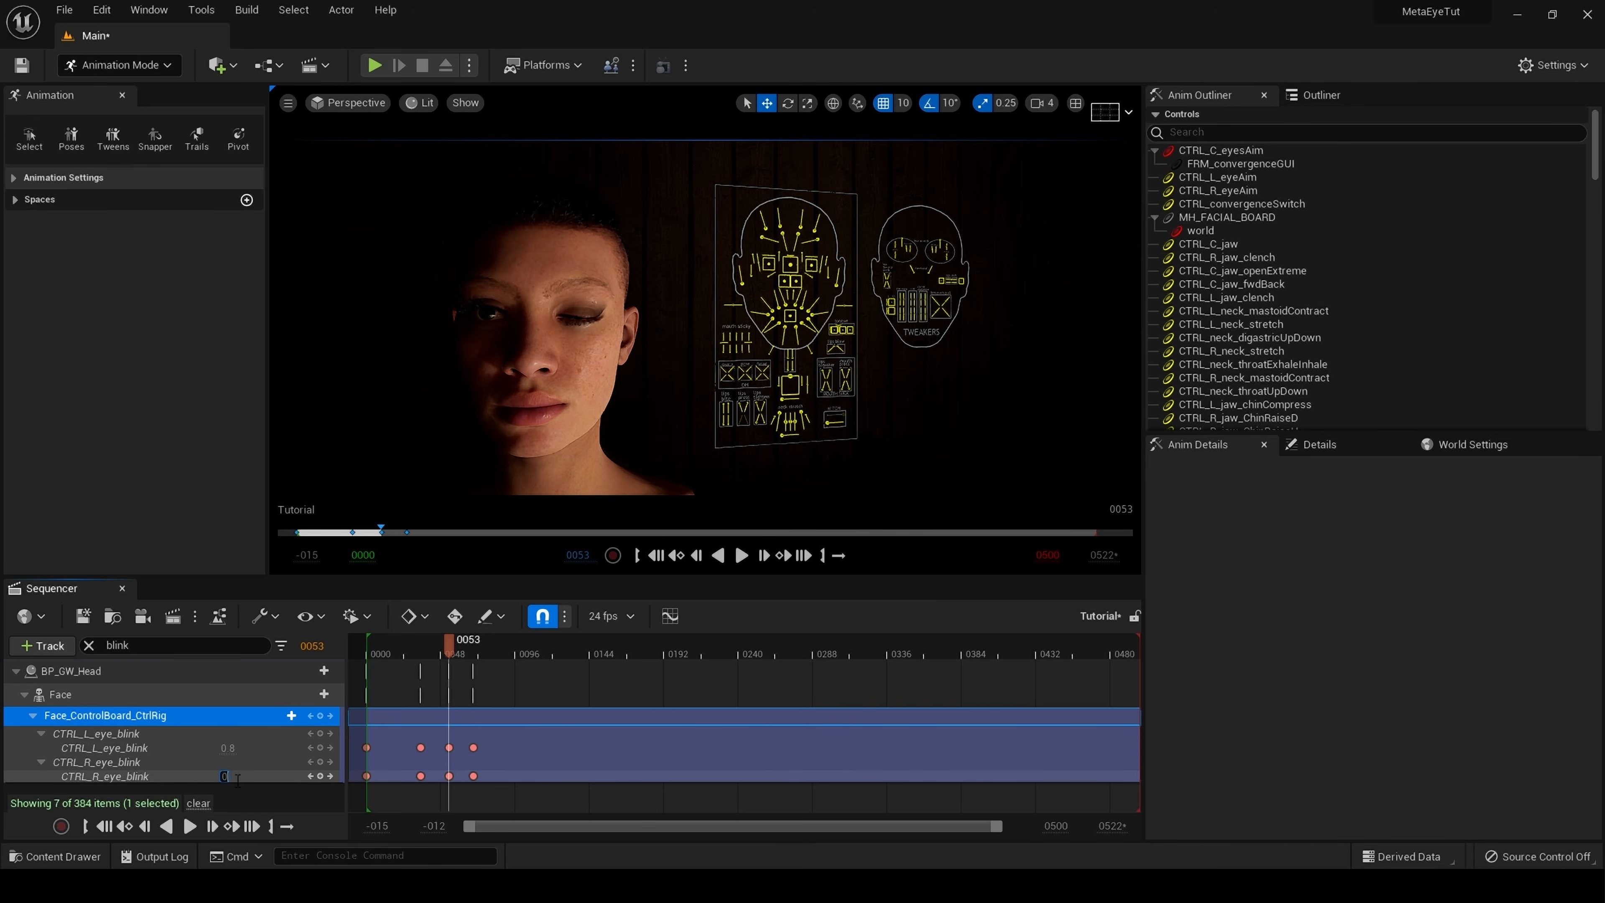
text(0.8)
key(Return)
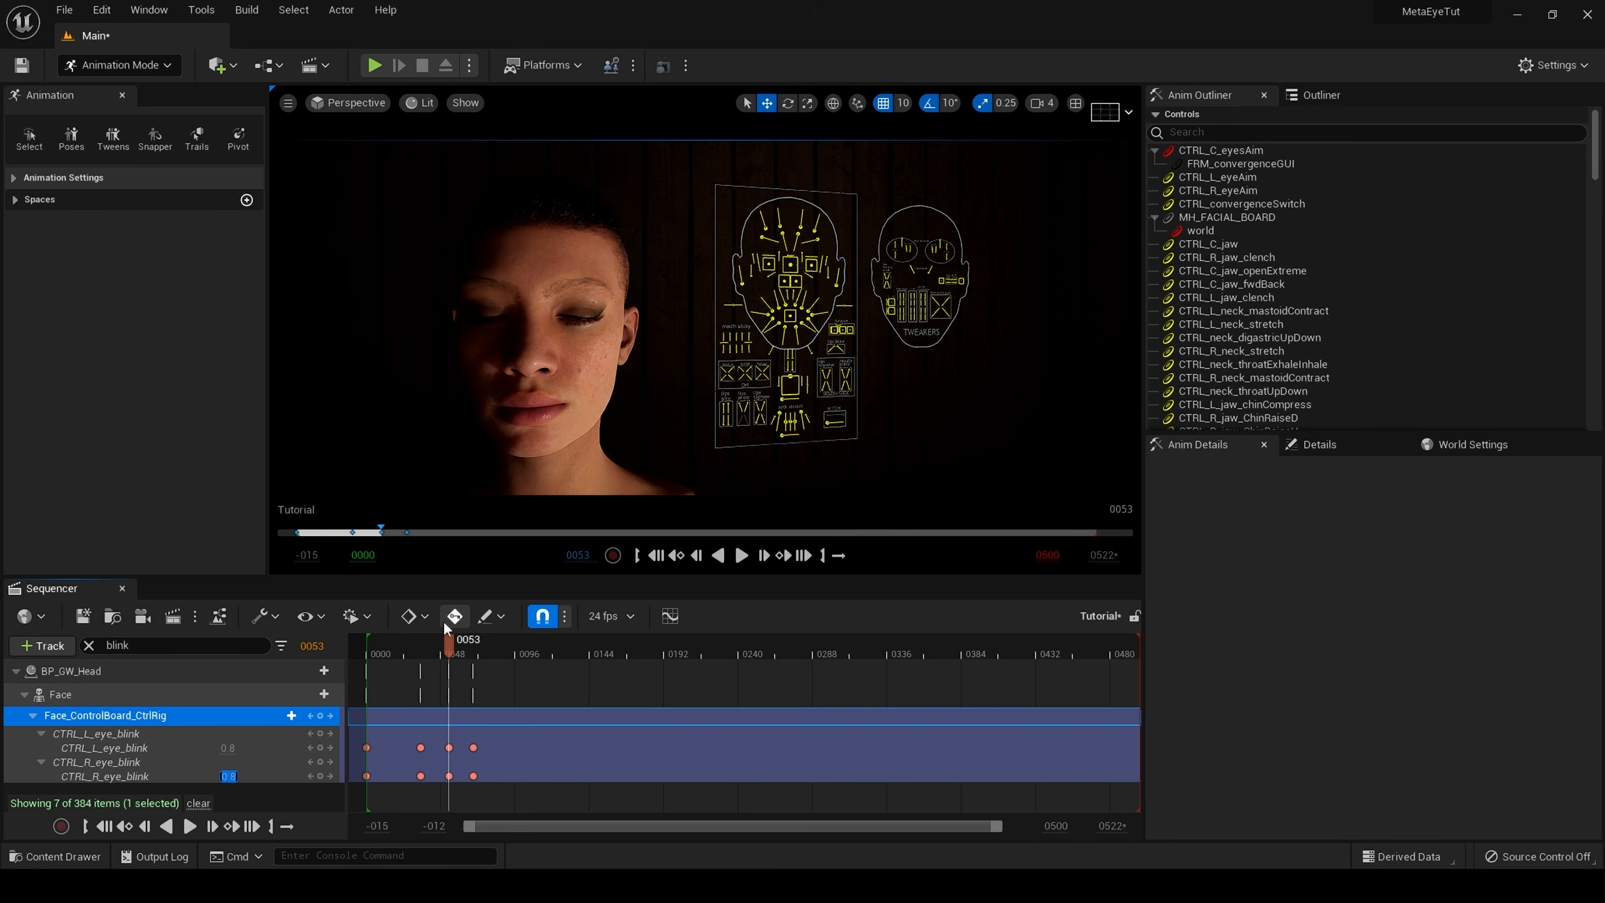
key(space)
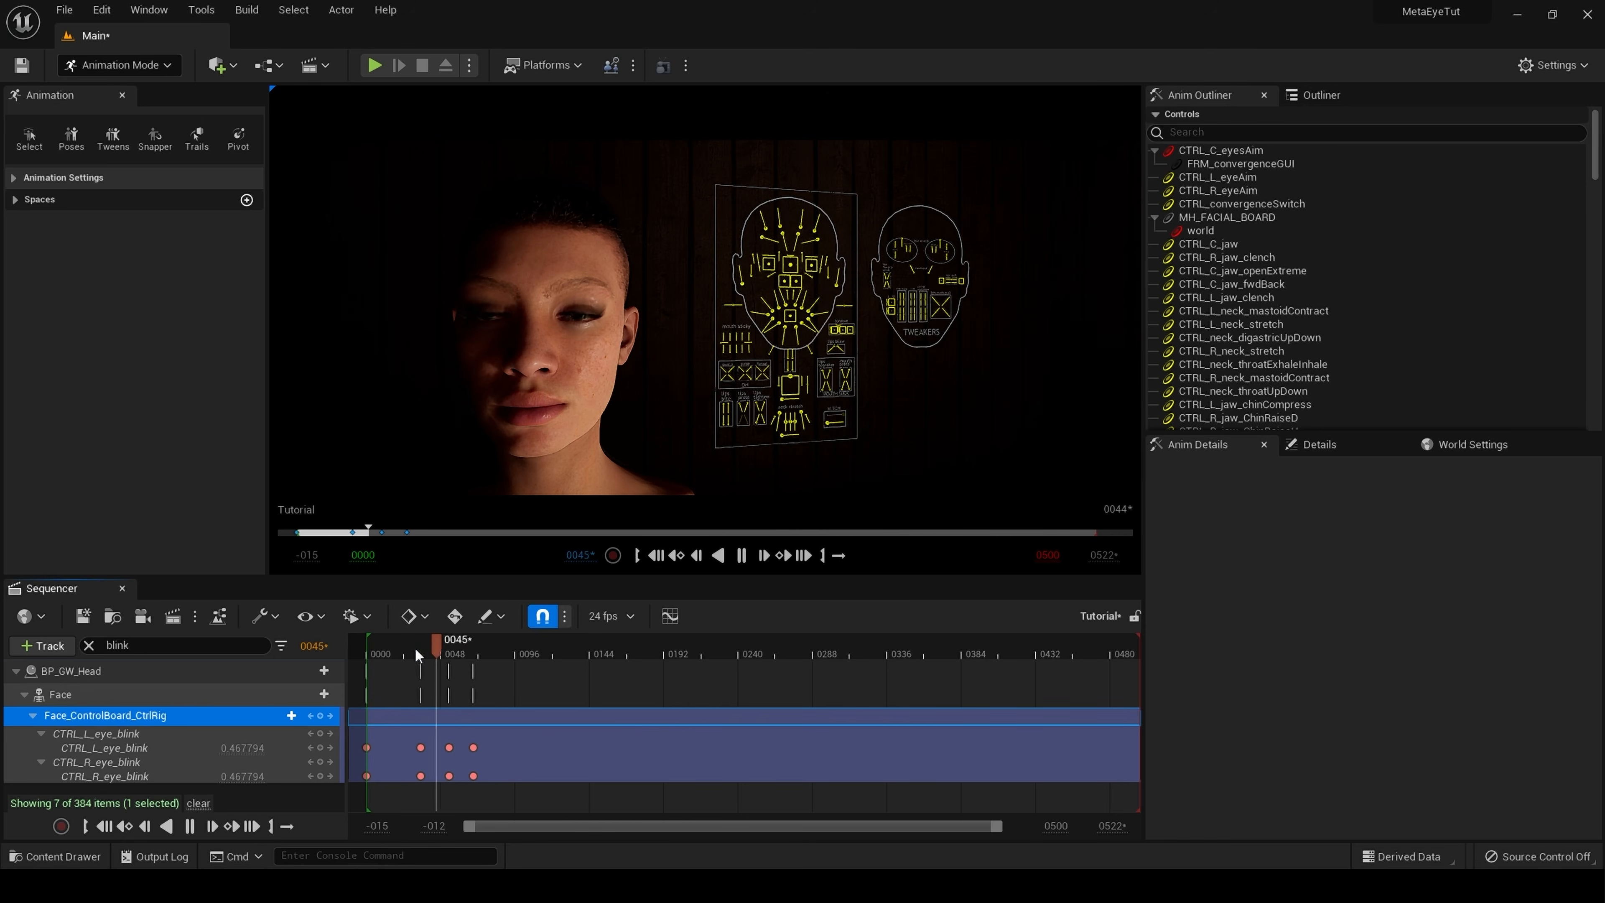
key(space)
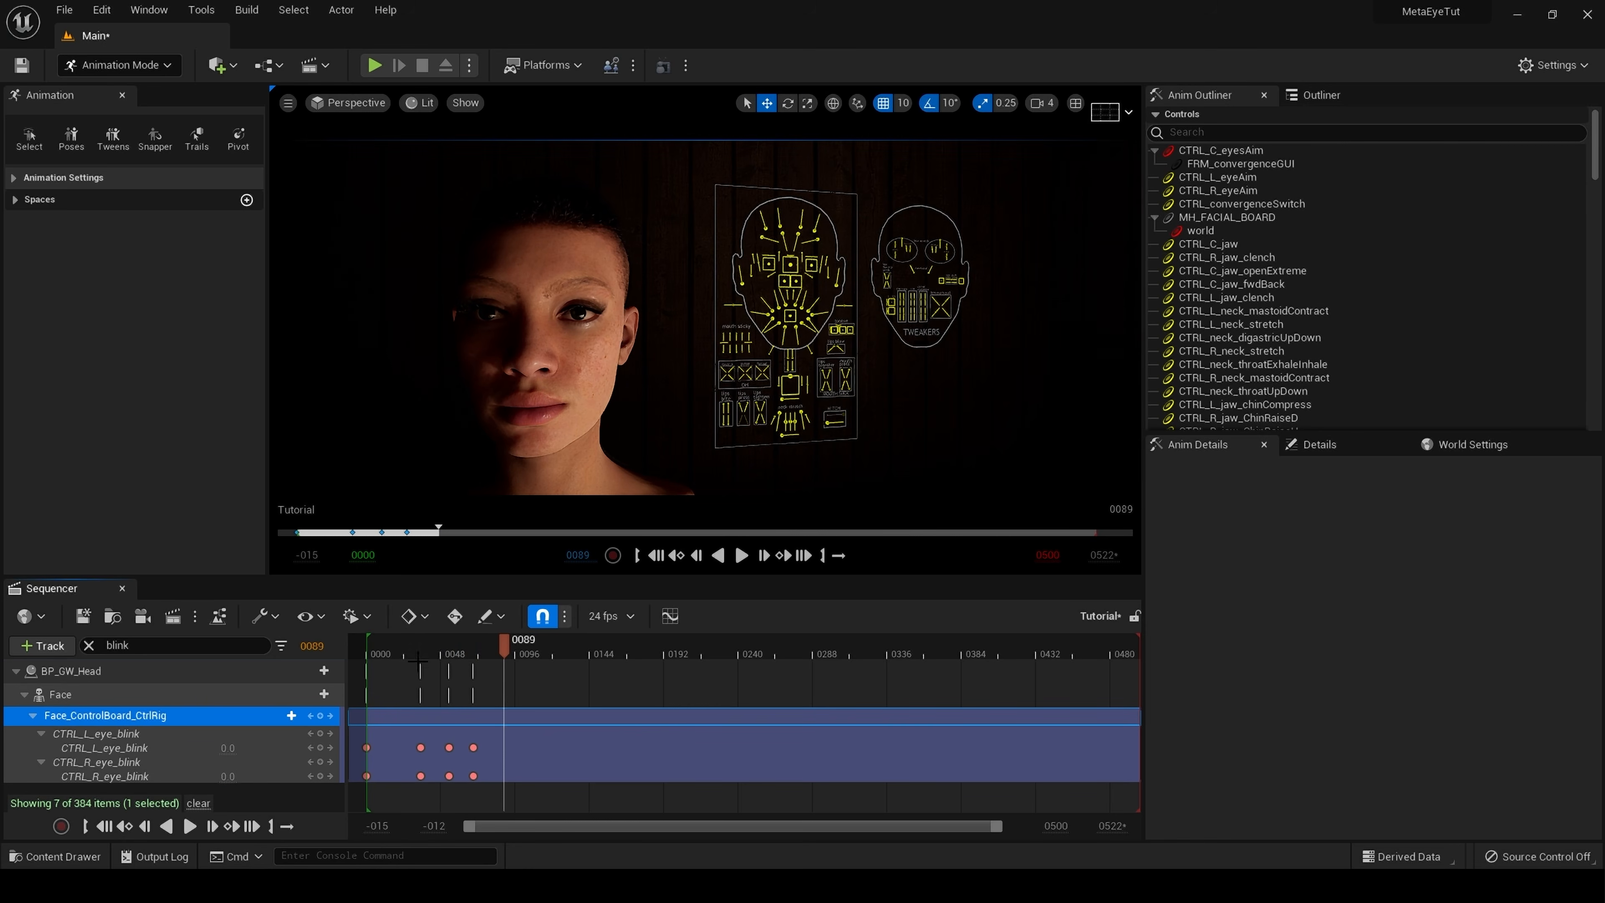
- Duplicate the three-key blink repeatedly along both eye blink tracks, from frame 86 to about frame 480
drag(492, 738, 529, 777)
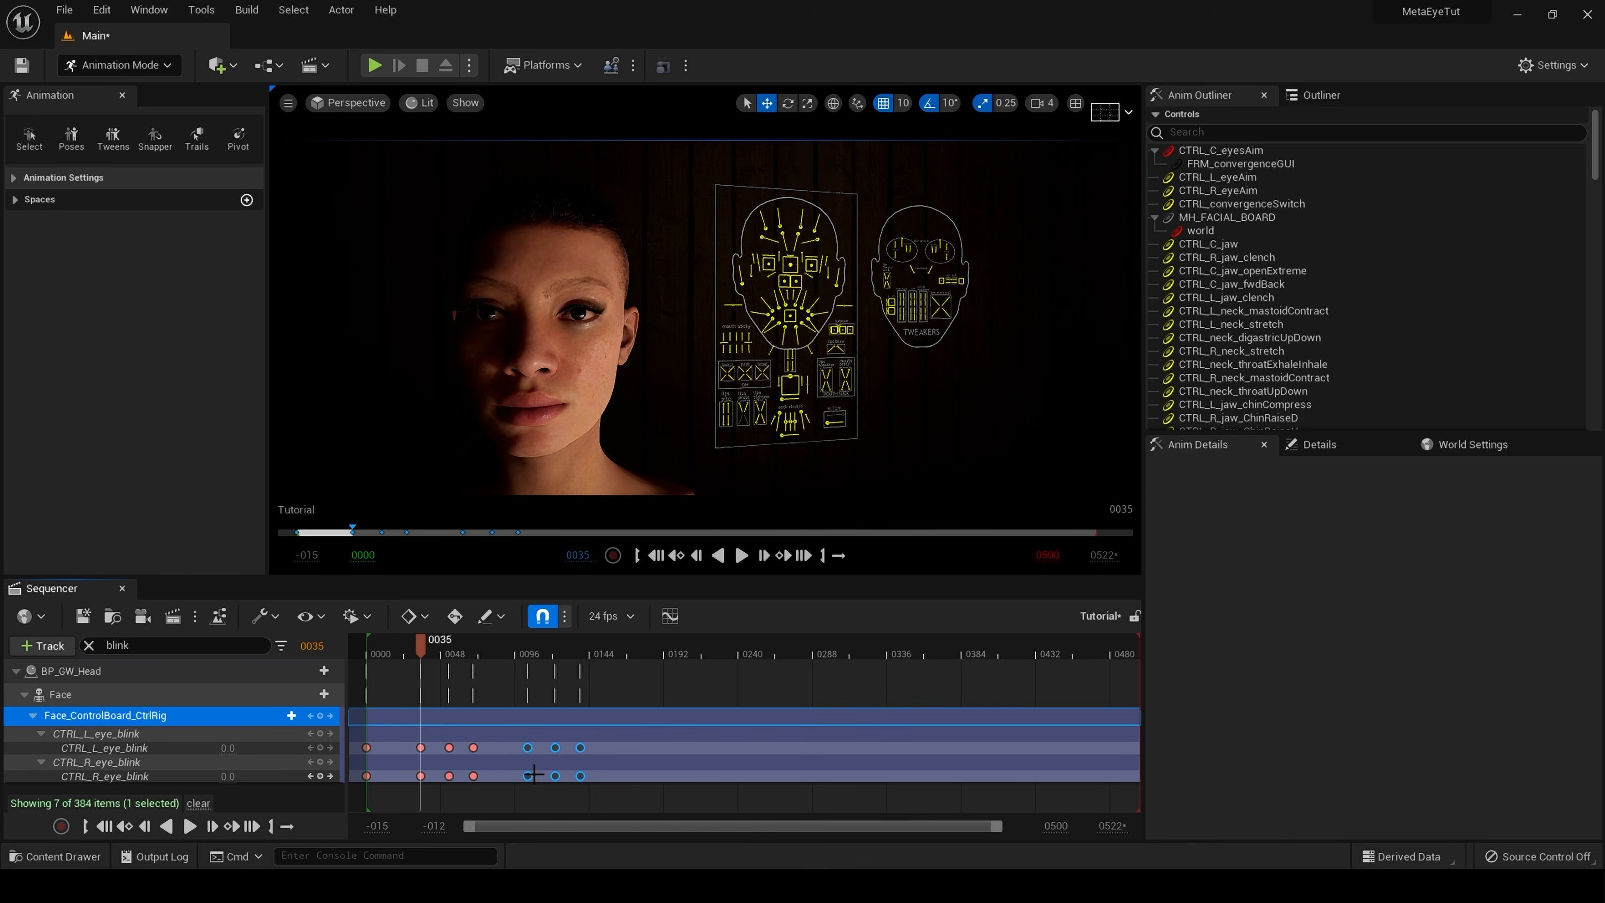
drag(531, 772, 502, 776)
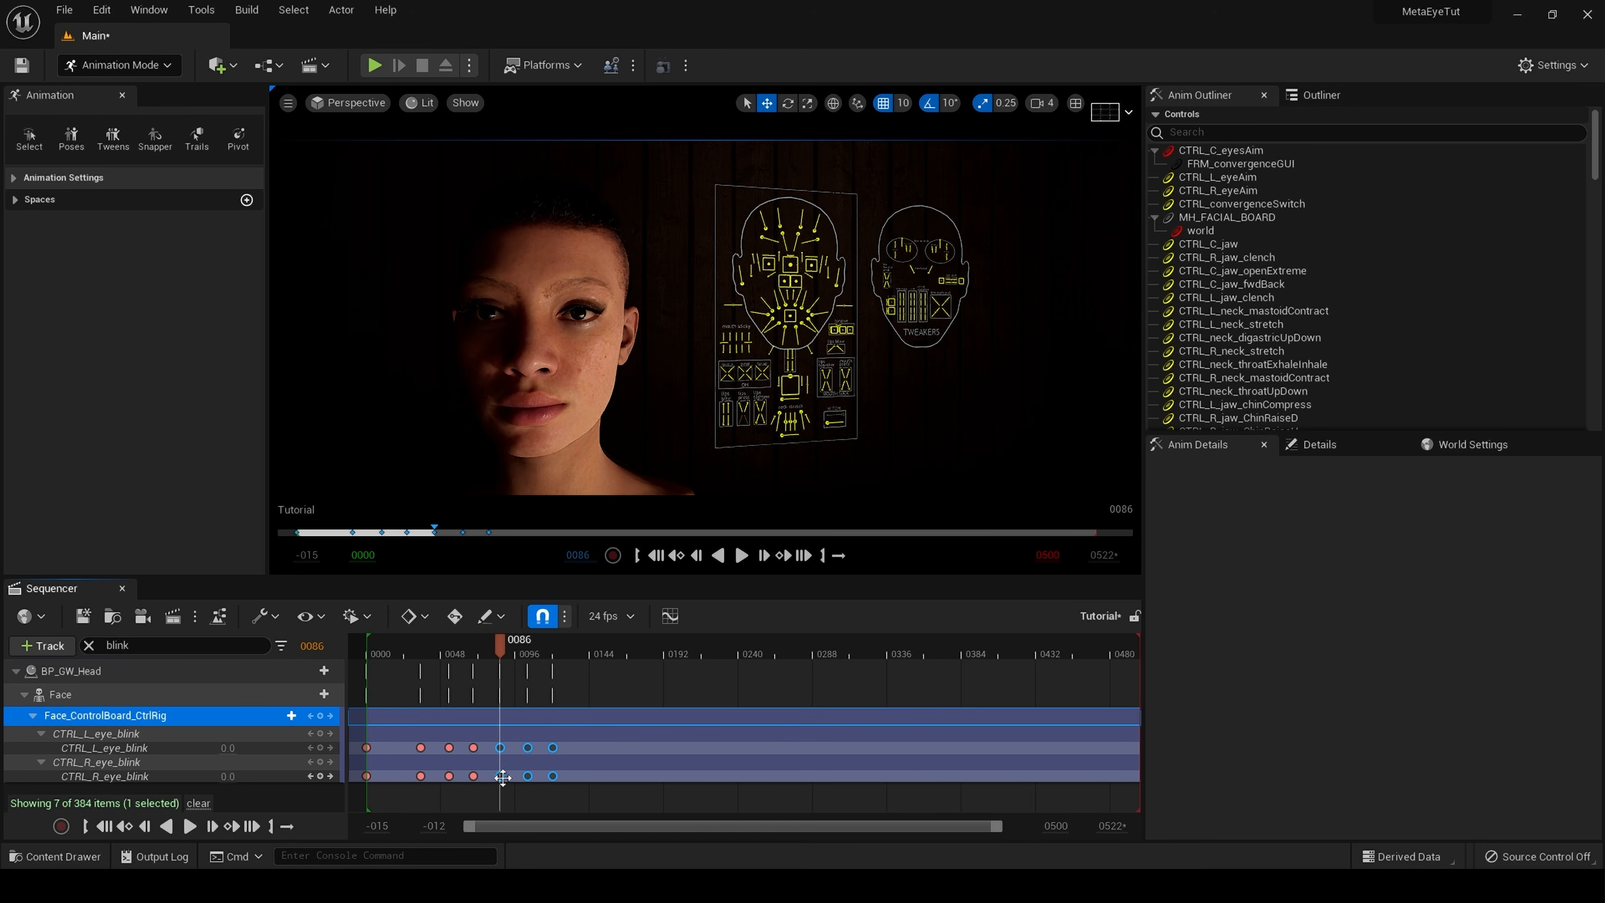
drag(572, 734, 496, 777)
alt+drag(500, 776, 580, 776)
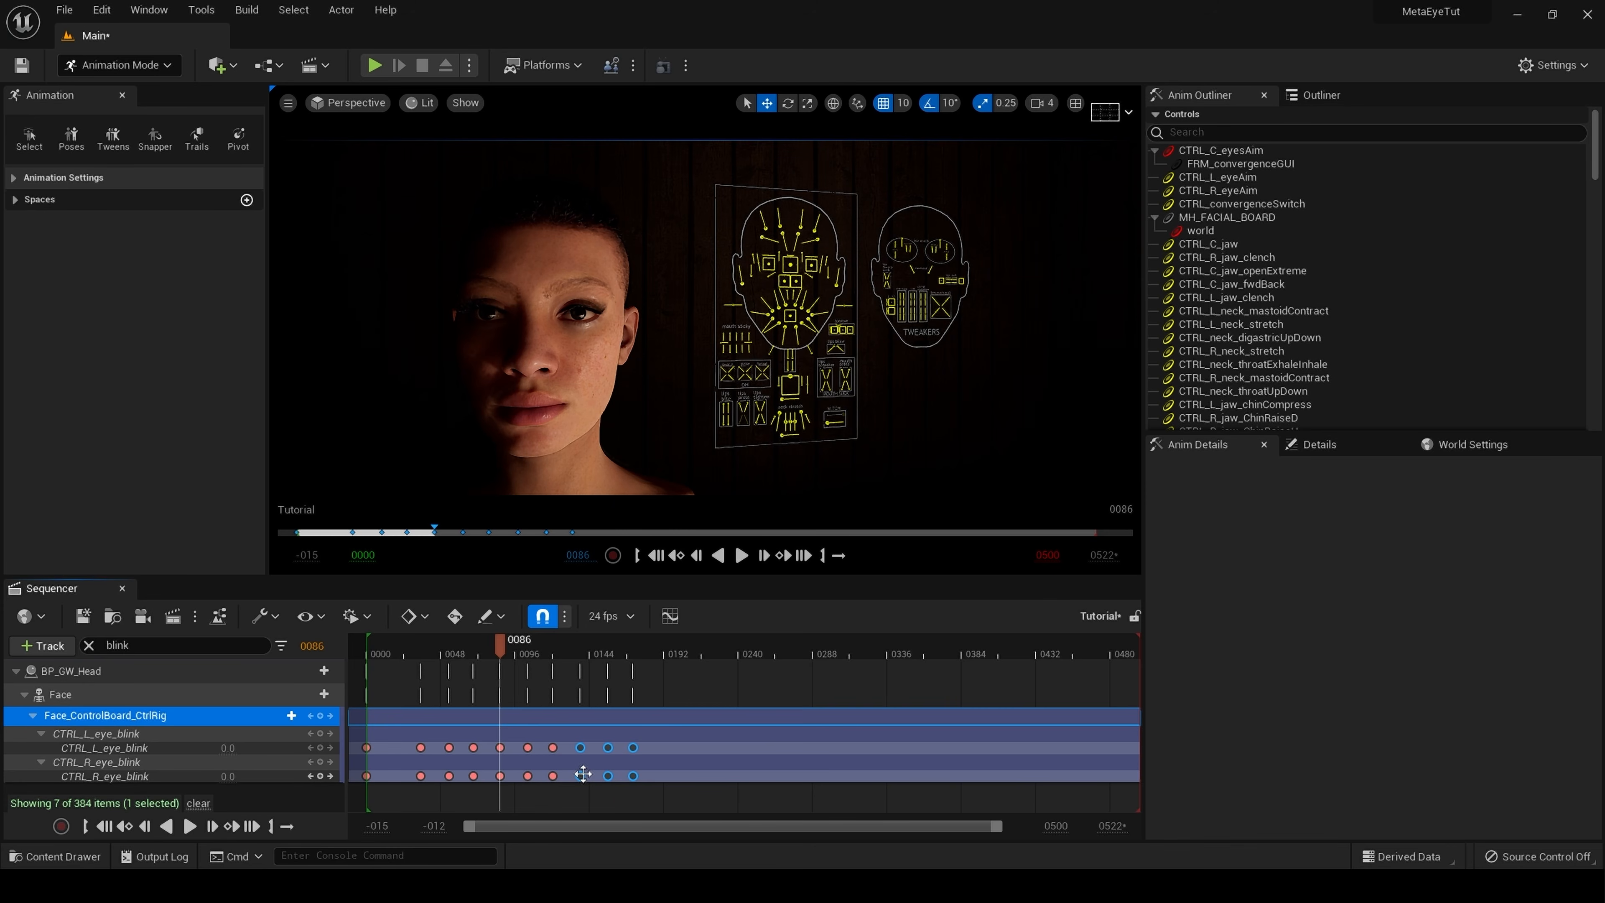
alt+drag(580, 775, 1065, 778)
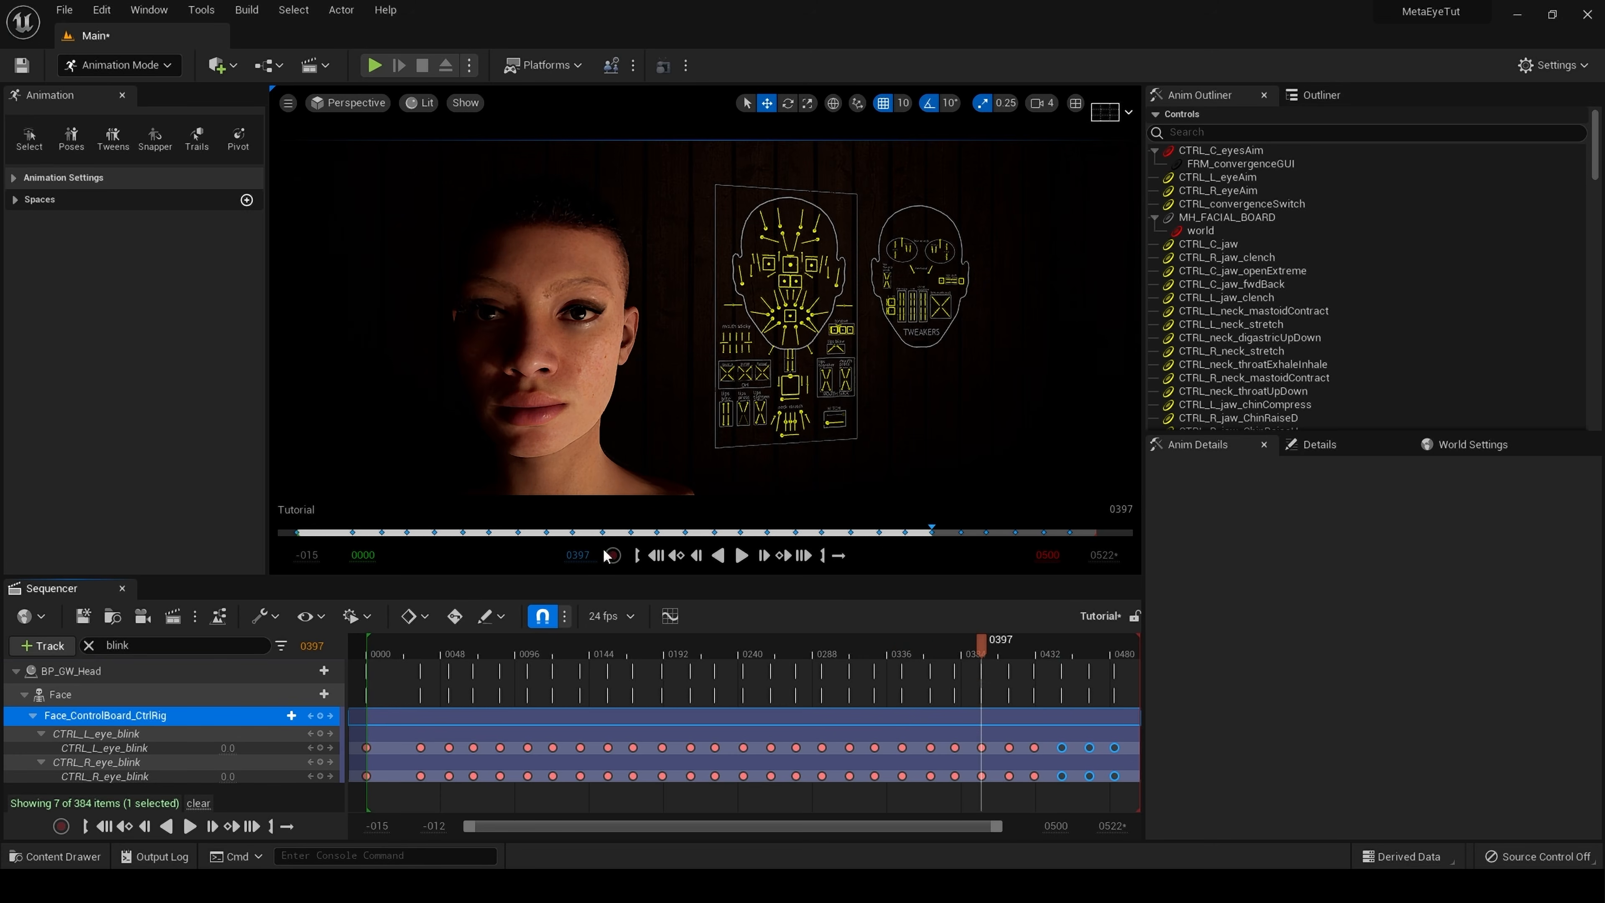
- Play the sequence from the start through the CineCameraActor to review the blinks, then return to frame 0
click(656, 555)
click(742, 555)
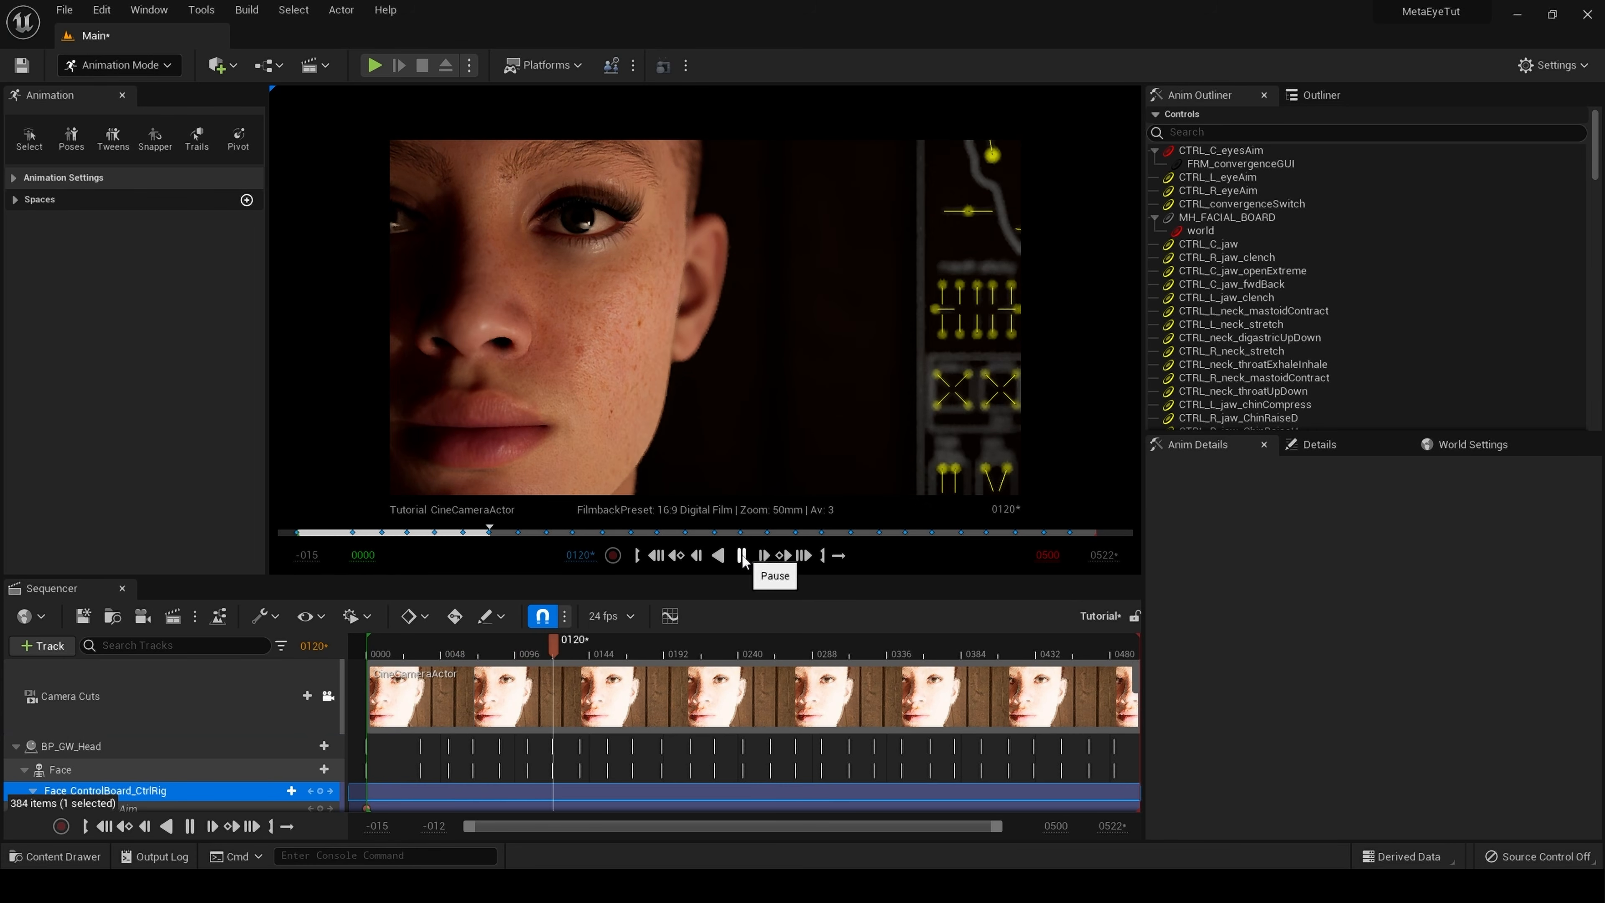
click(743, 559)
click(653, 556)
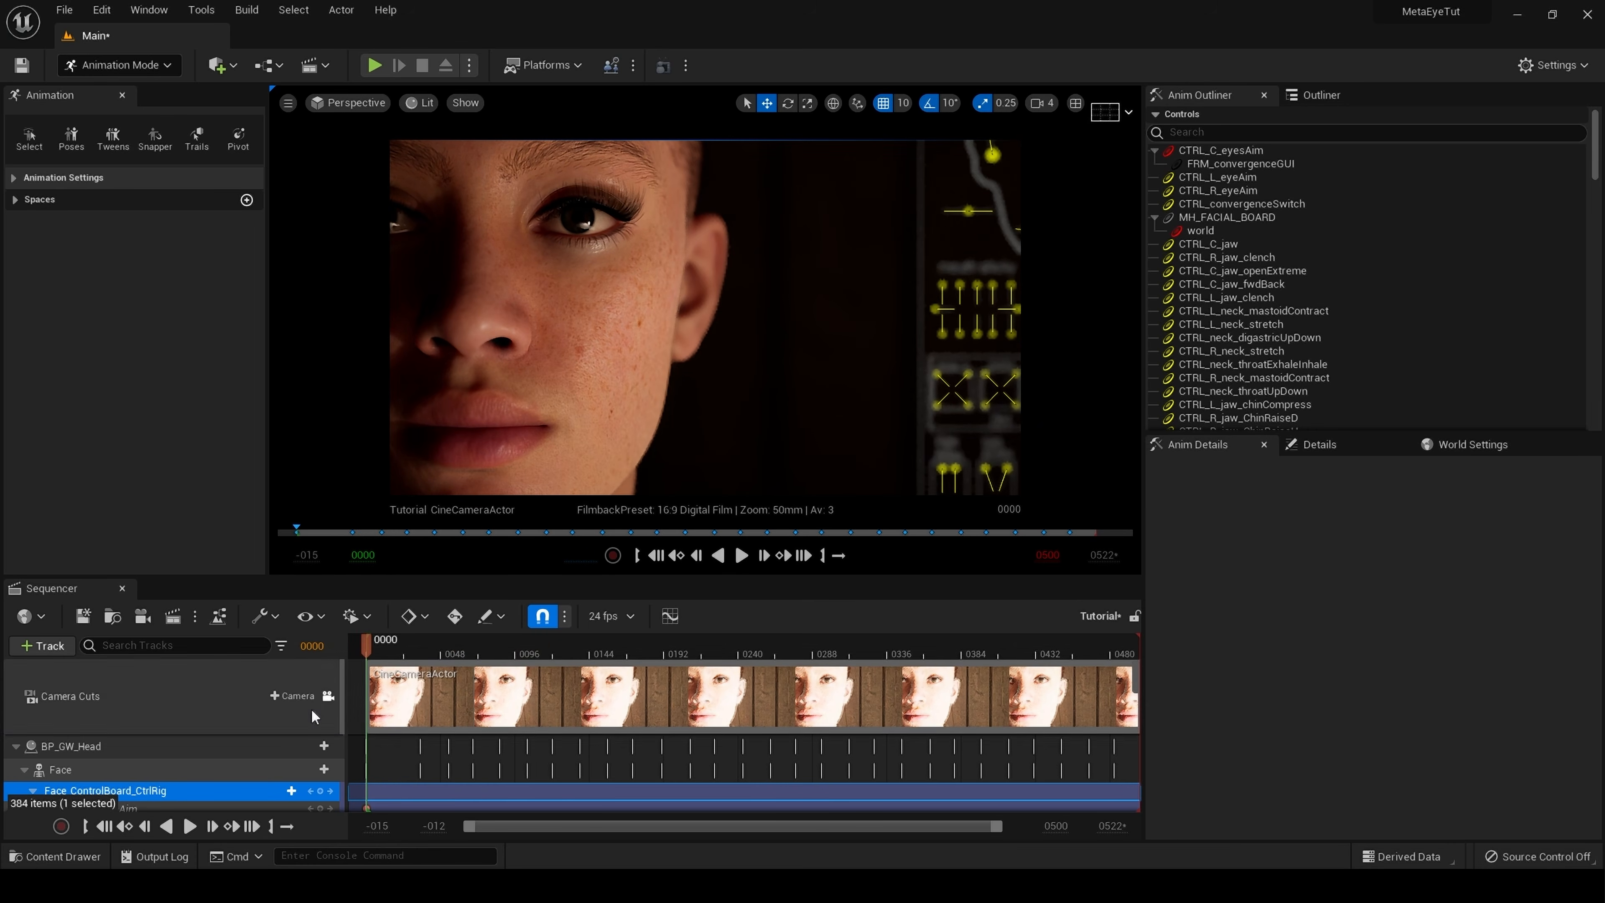
- Collapse the Face track of BP_GW_Head and switch the editor from Animation to Select mode
scroll(175, 776, down, 2)
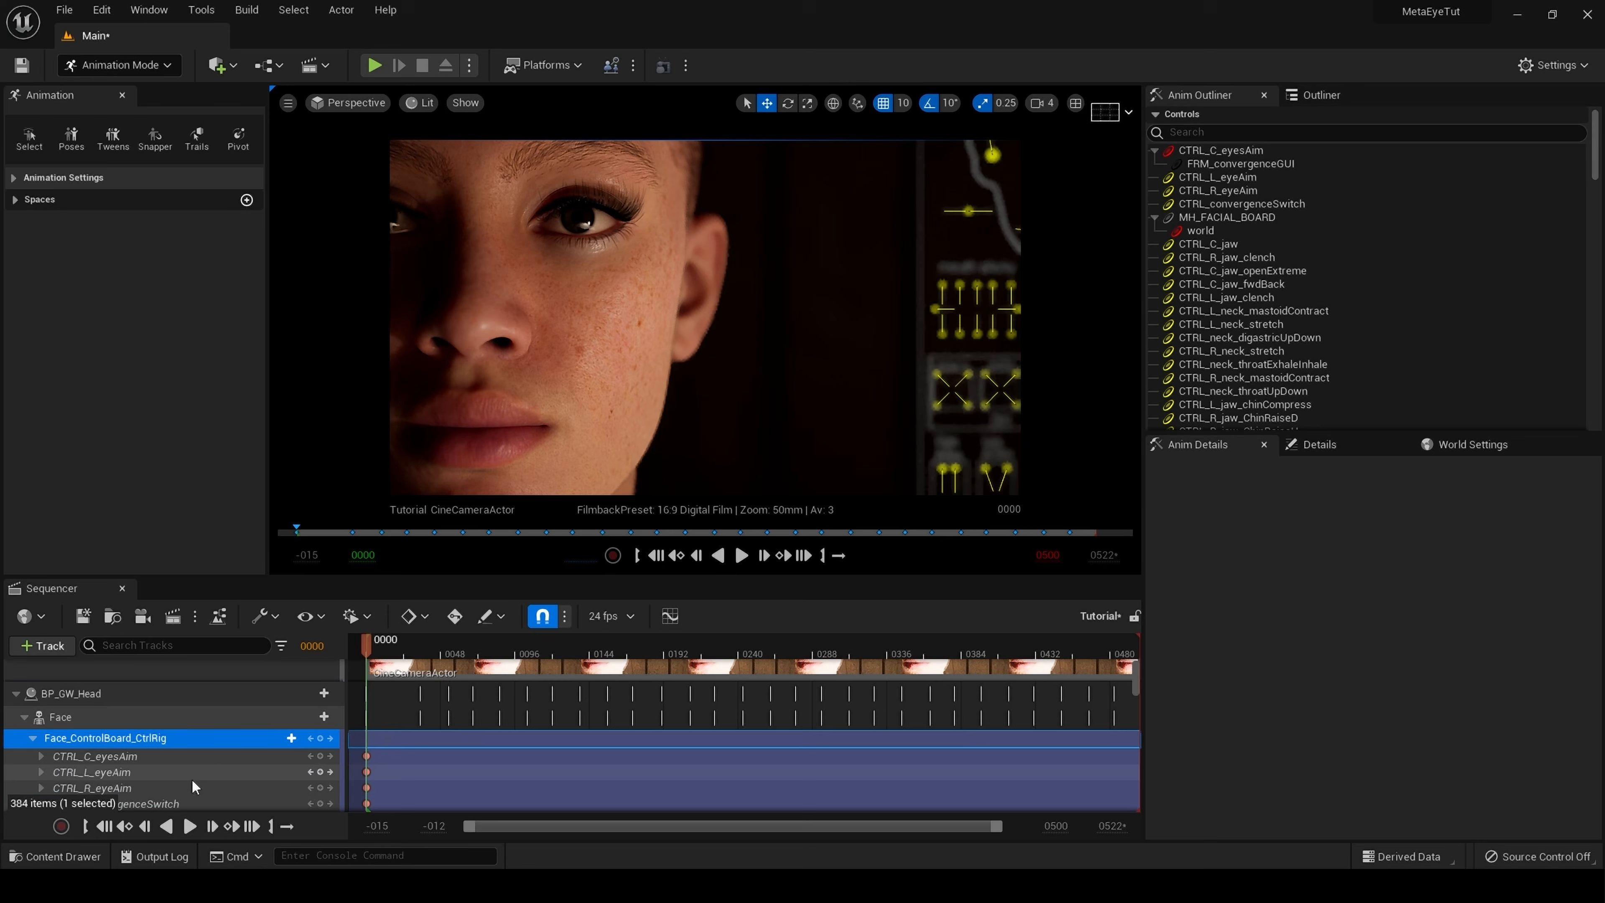
click(23, 718)
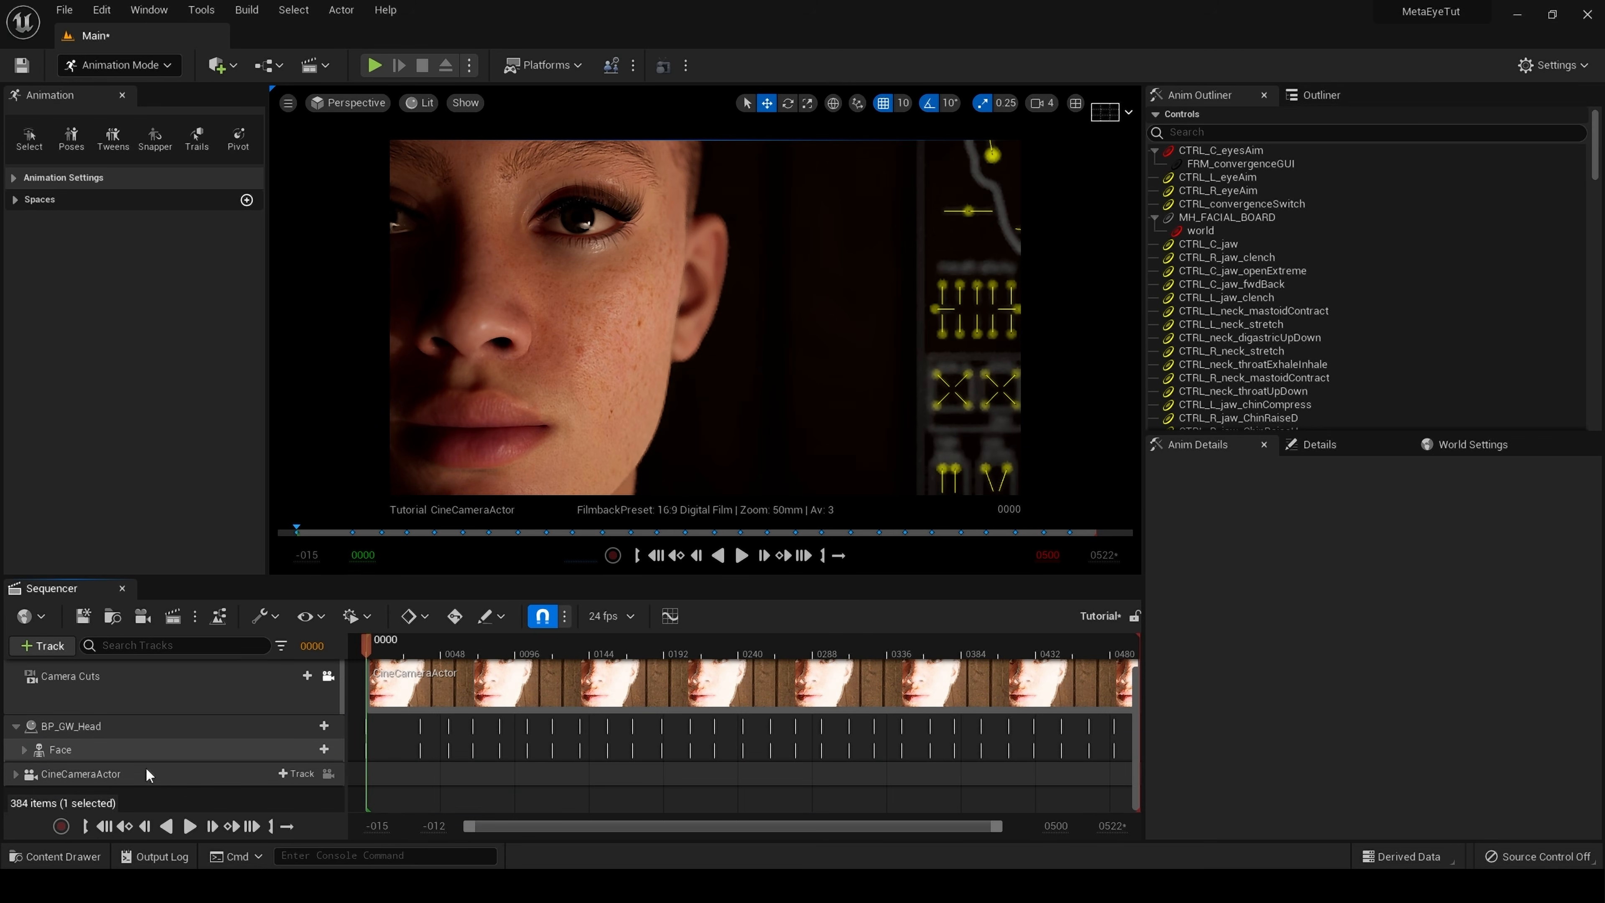
click(130, 67)
click(132, 99)
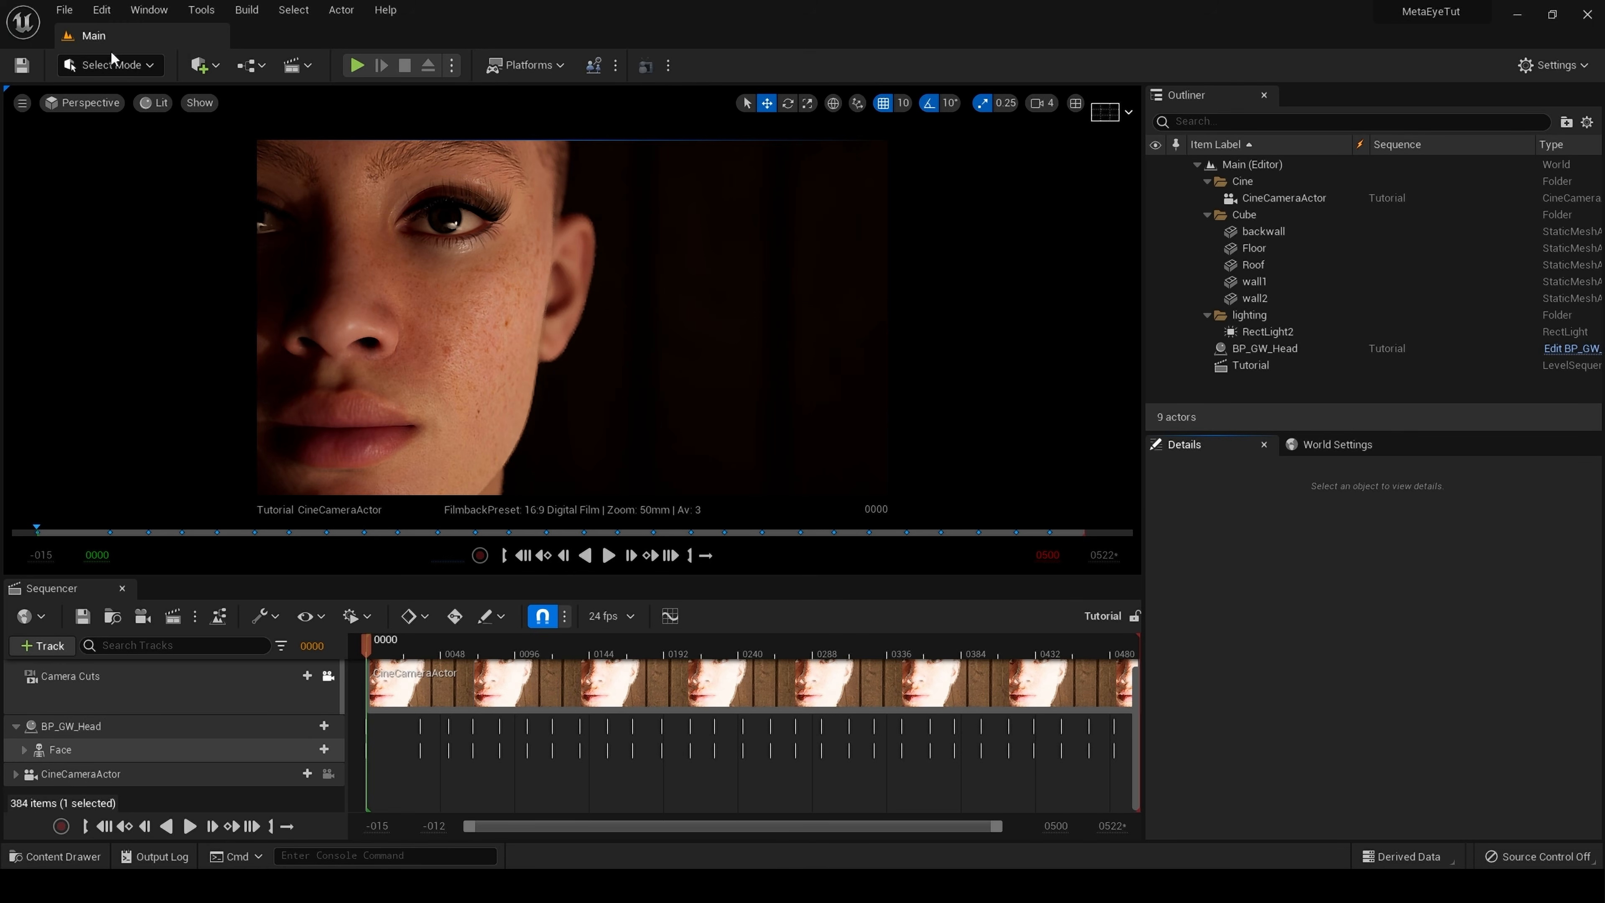
click(120, 62)
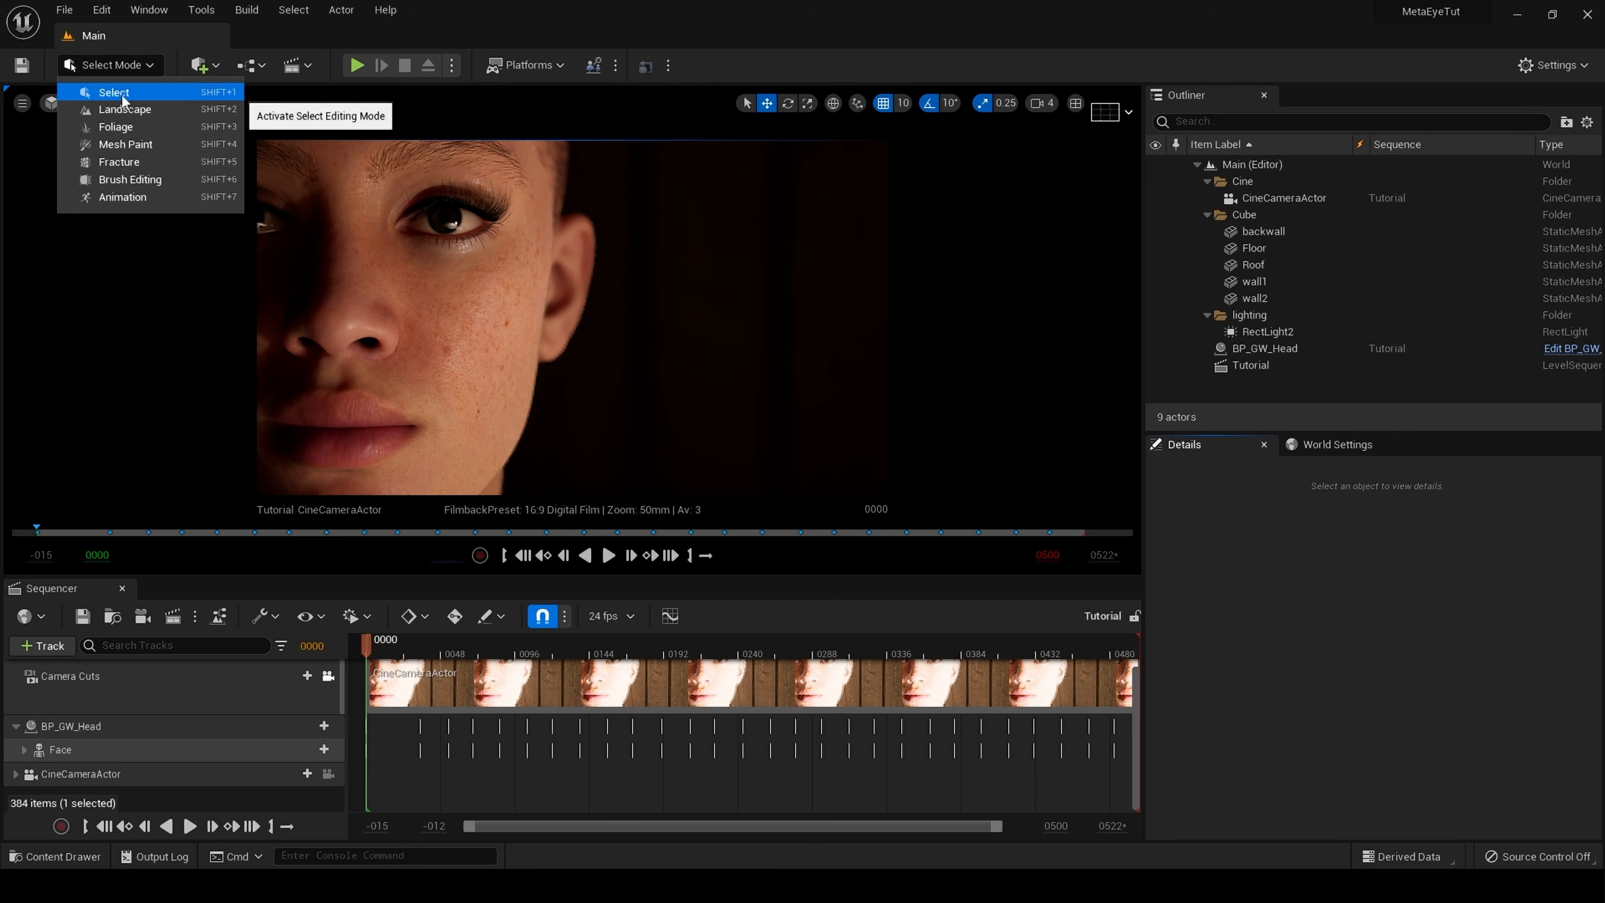
click(114, 99)
- Open the BP_GW_Head actor's blueprint for editing and select its Face component
click(506, 312)
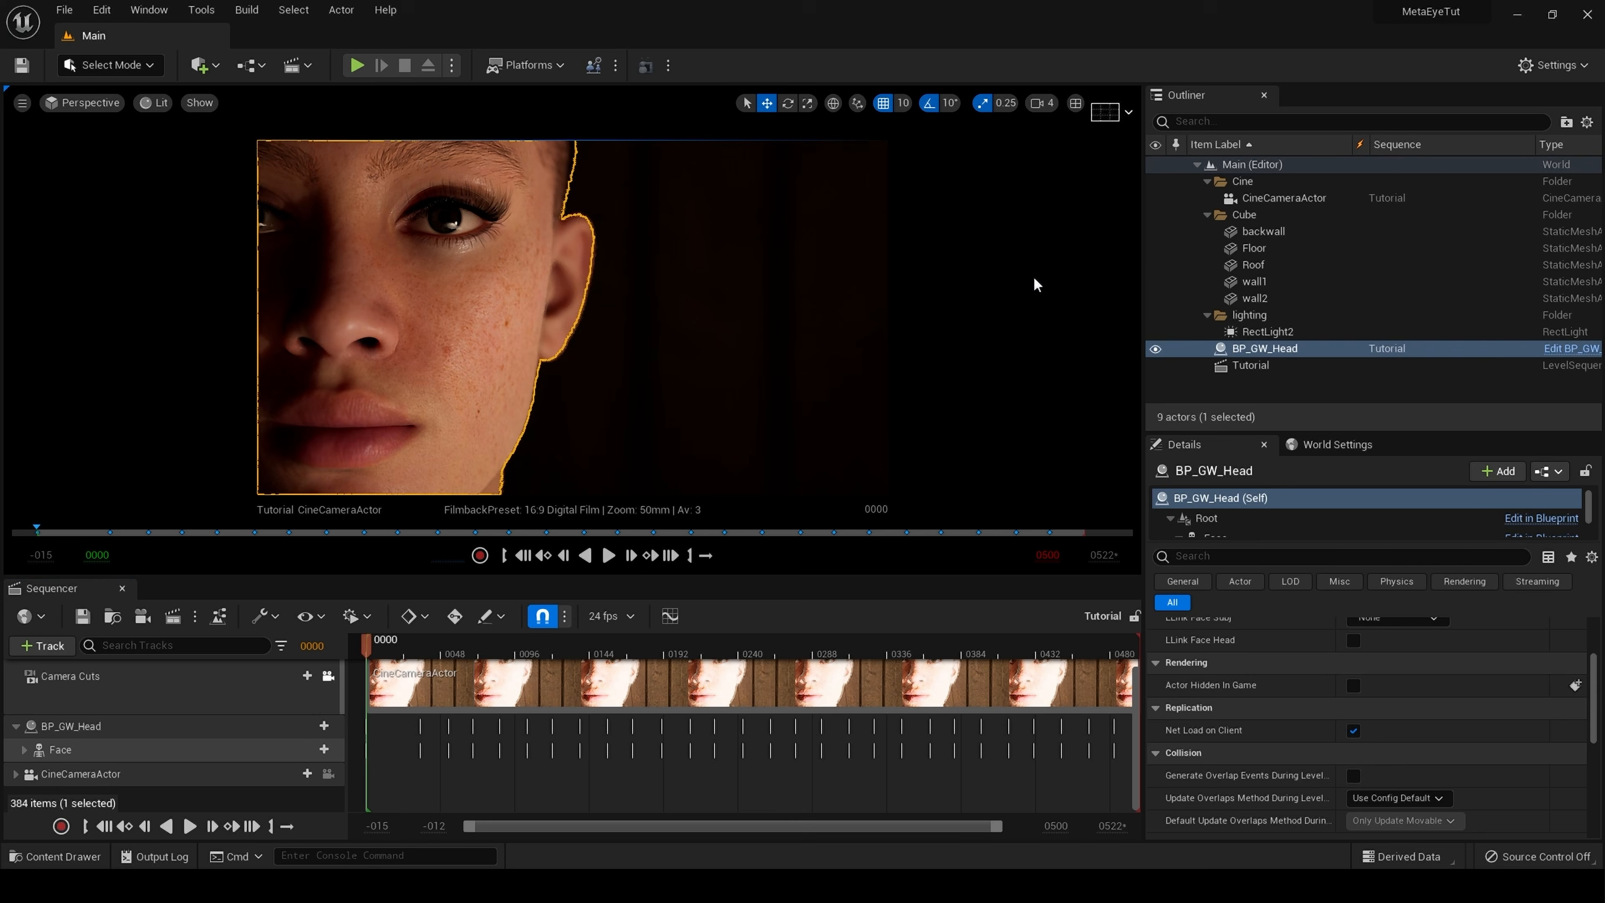
click(1553, 353)
key(w)
right_drag(930, 343, 929, 263)
key(w)
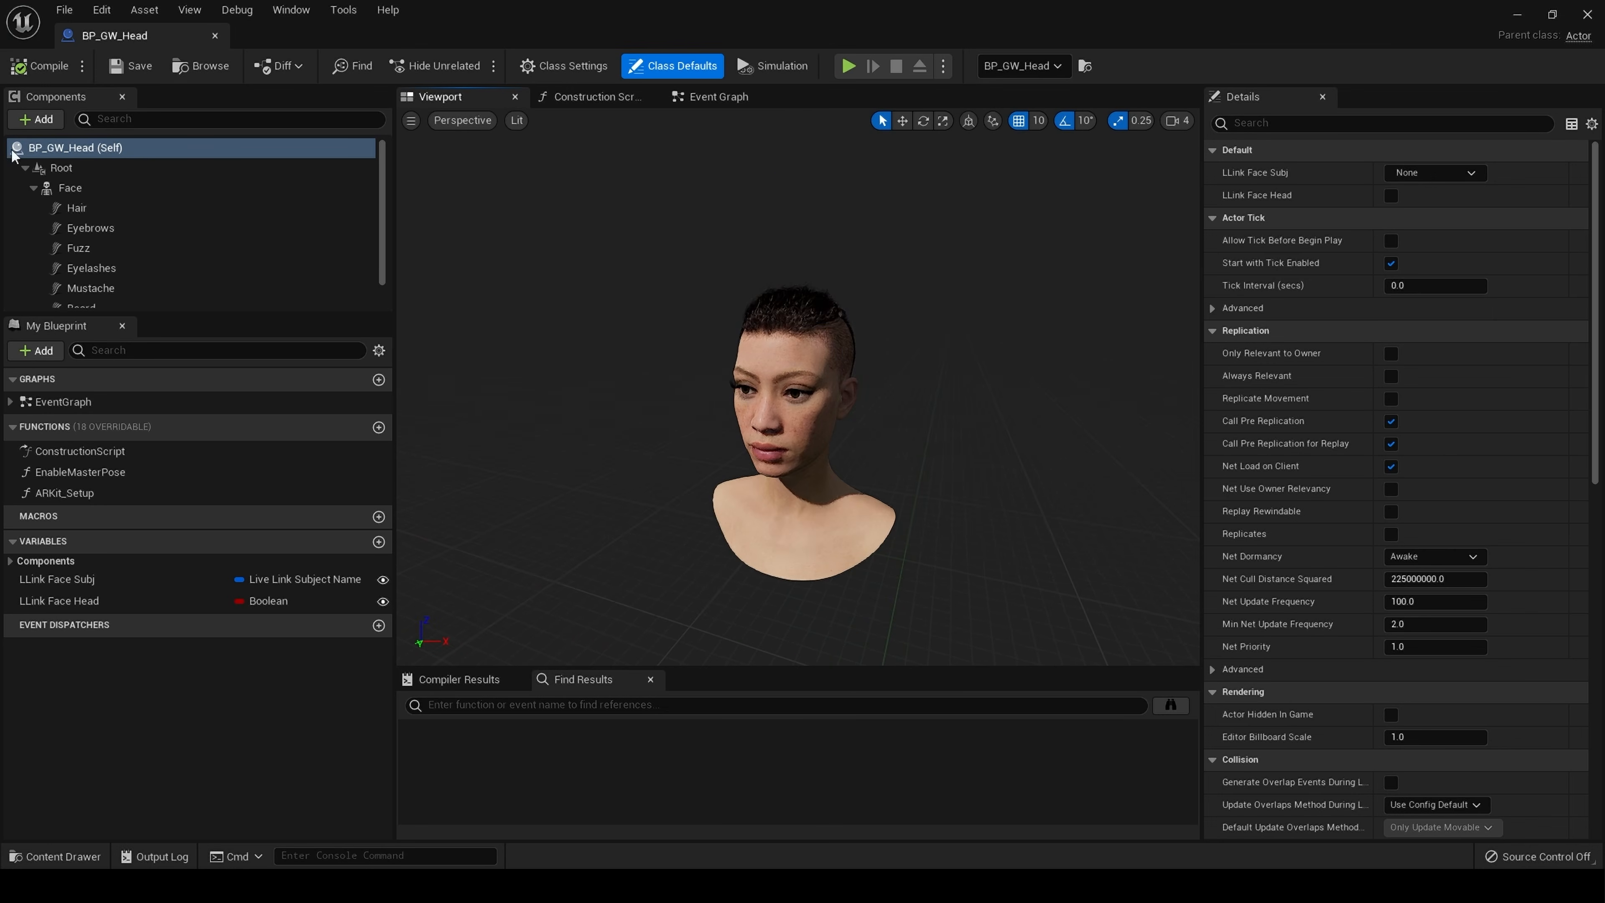
click(64, 187)
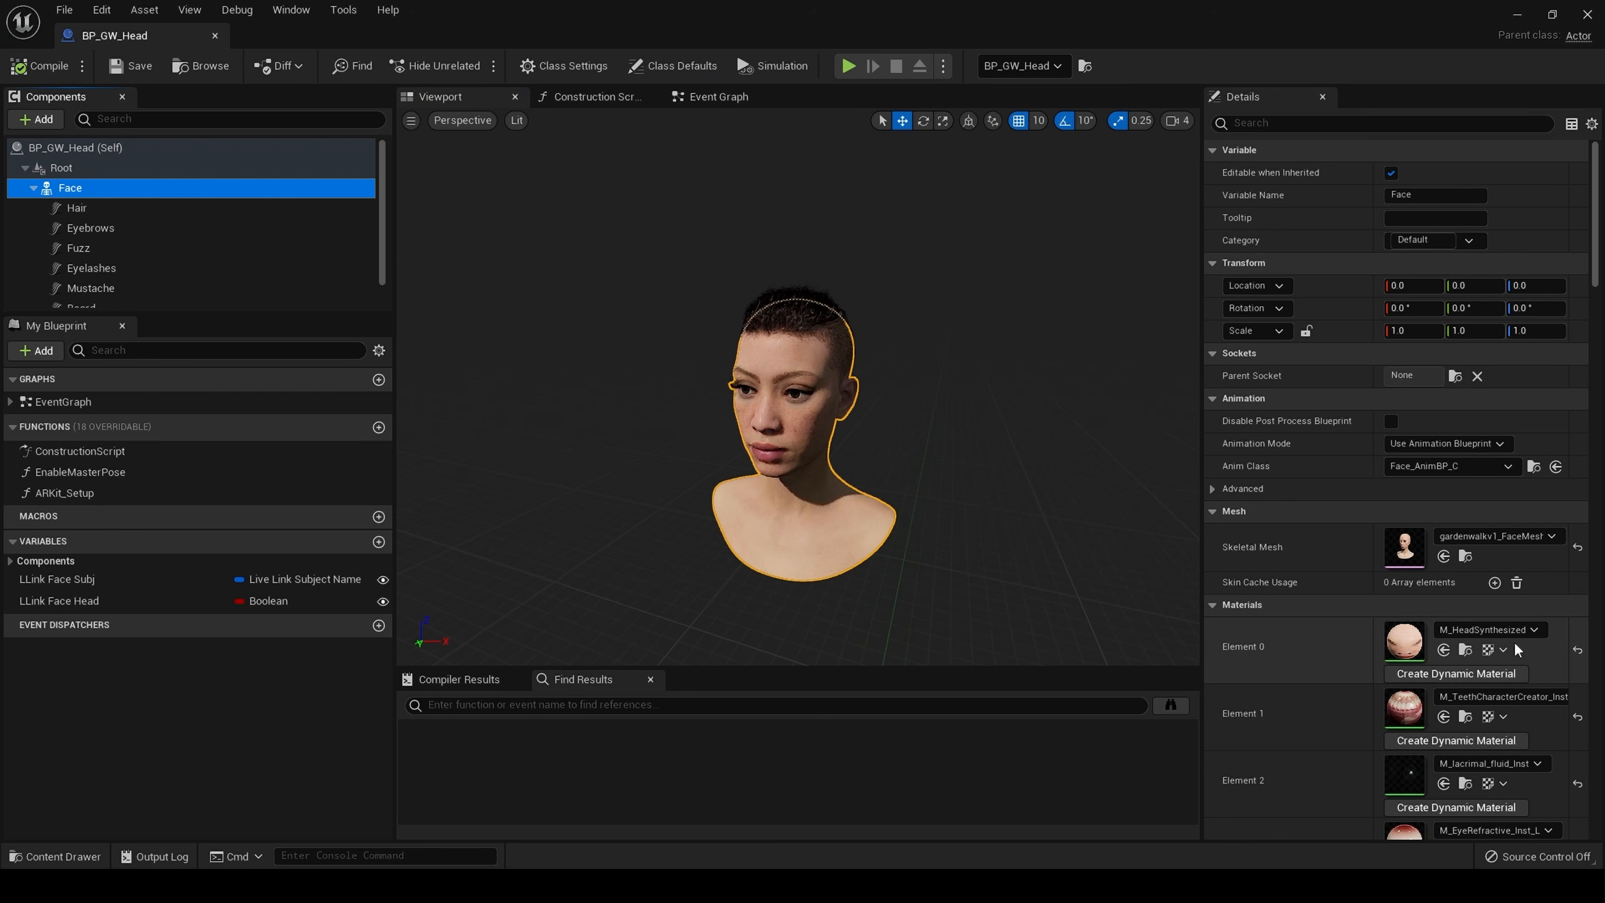
- Open the M_EyeRefractive_Inst_L material instance from the Face's Element 3 slot and examine its Iris and IrisGenerator parameters
scroll(1400, 645, down, 2)
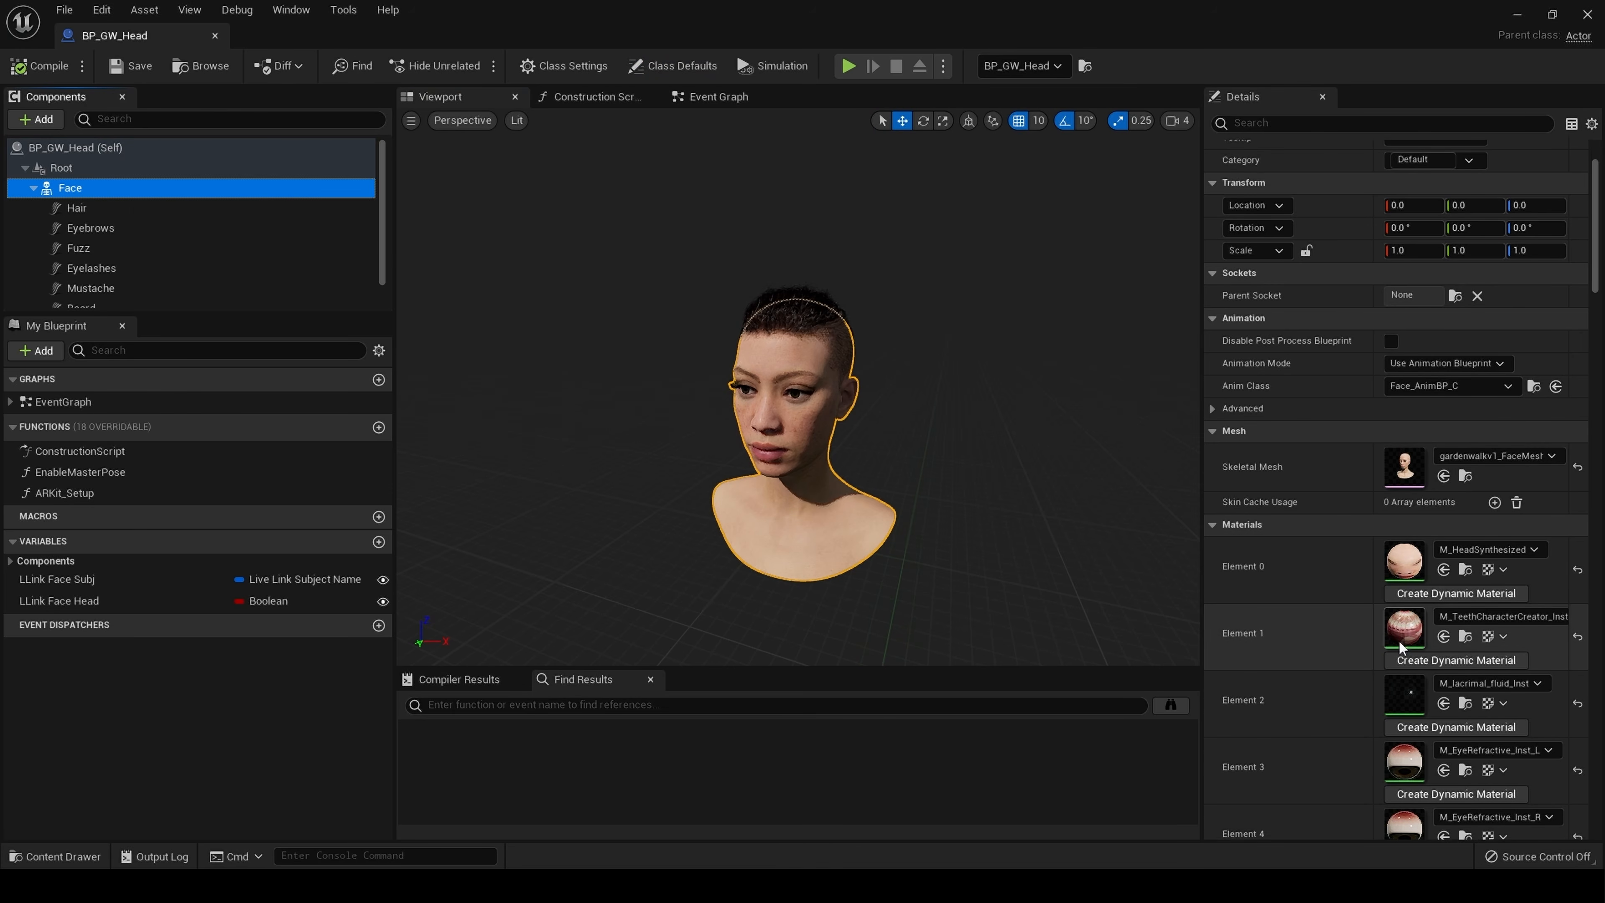
scroll(1400, 645, down, 2)
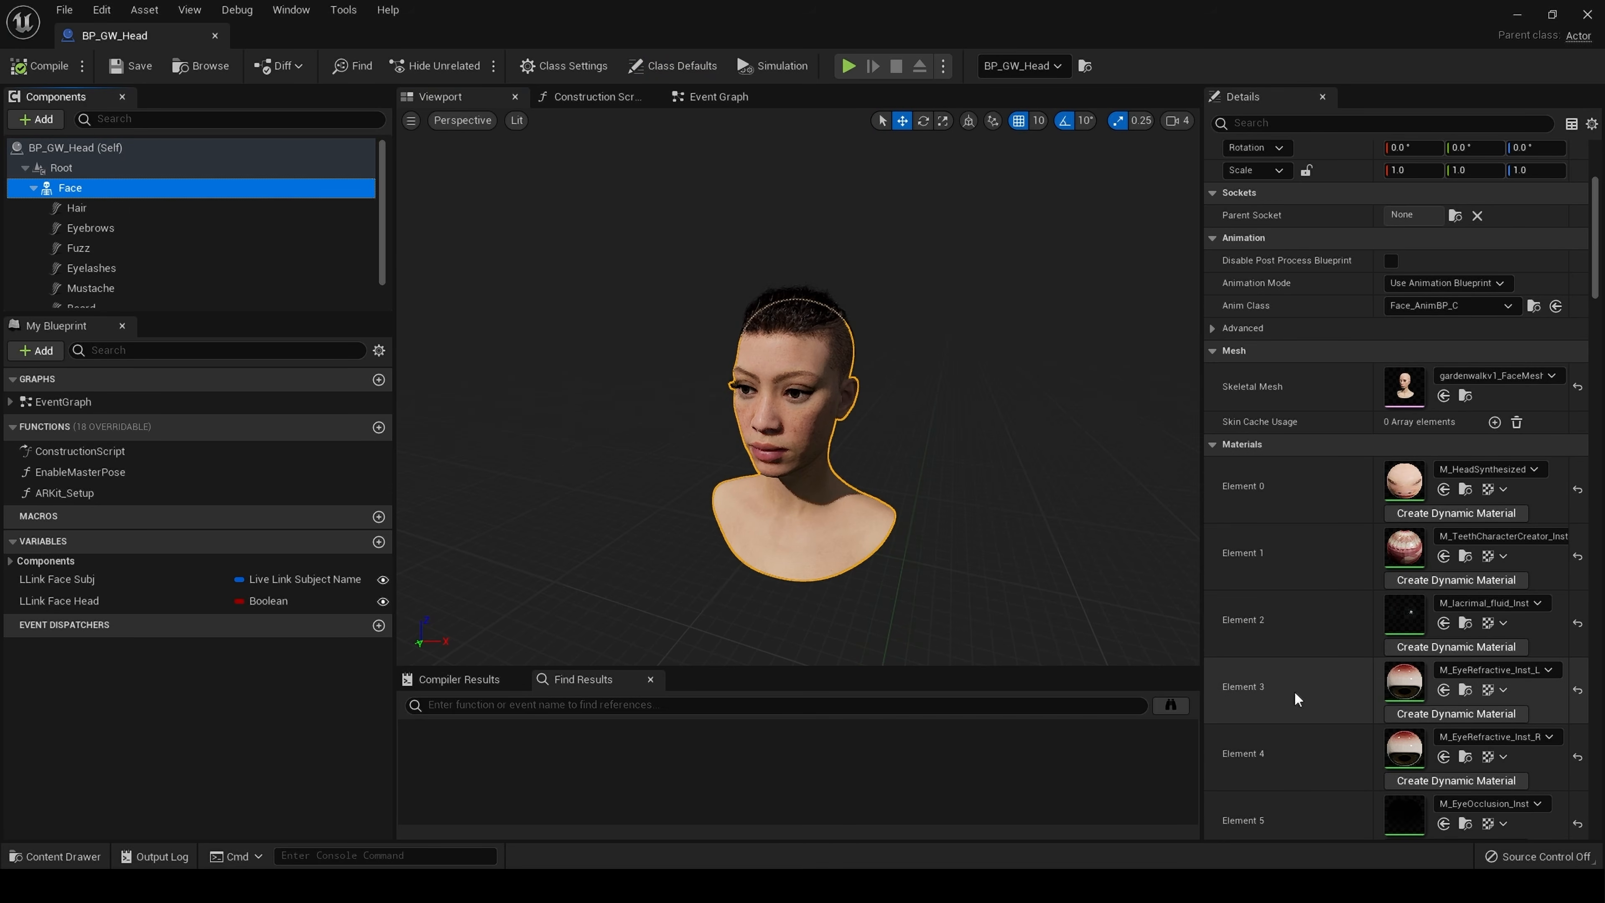
scroll(1294, 691, down, 1)
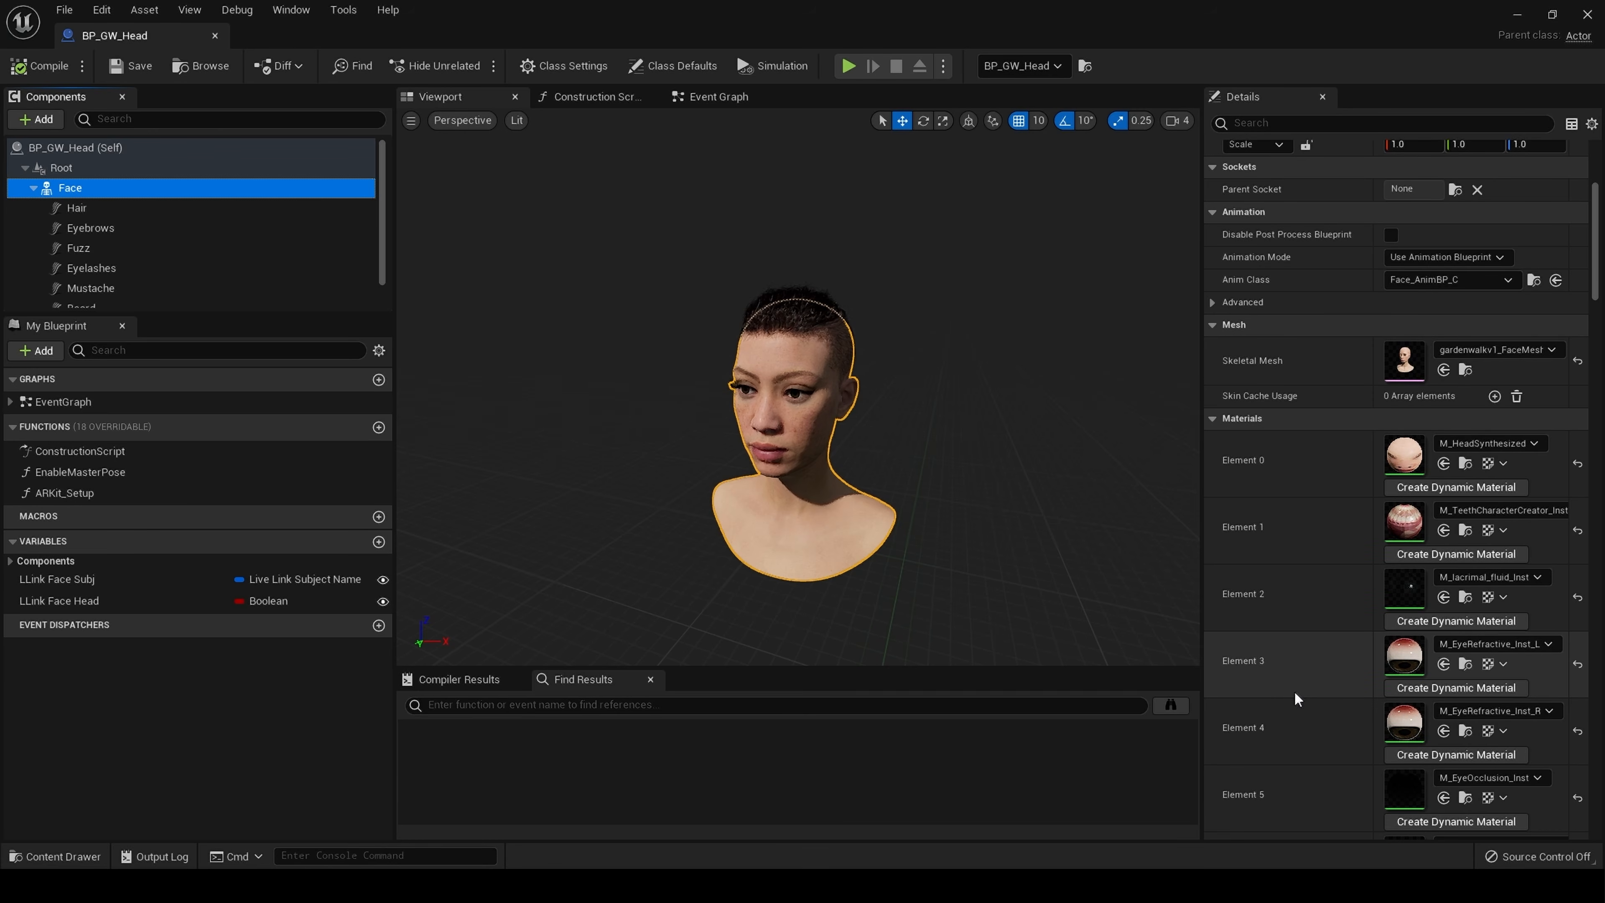
scroll(1294, 691, down, 1)
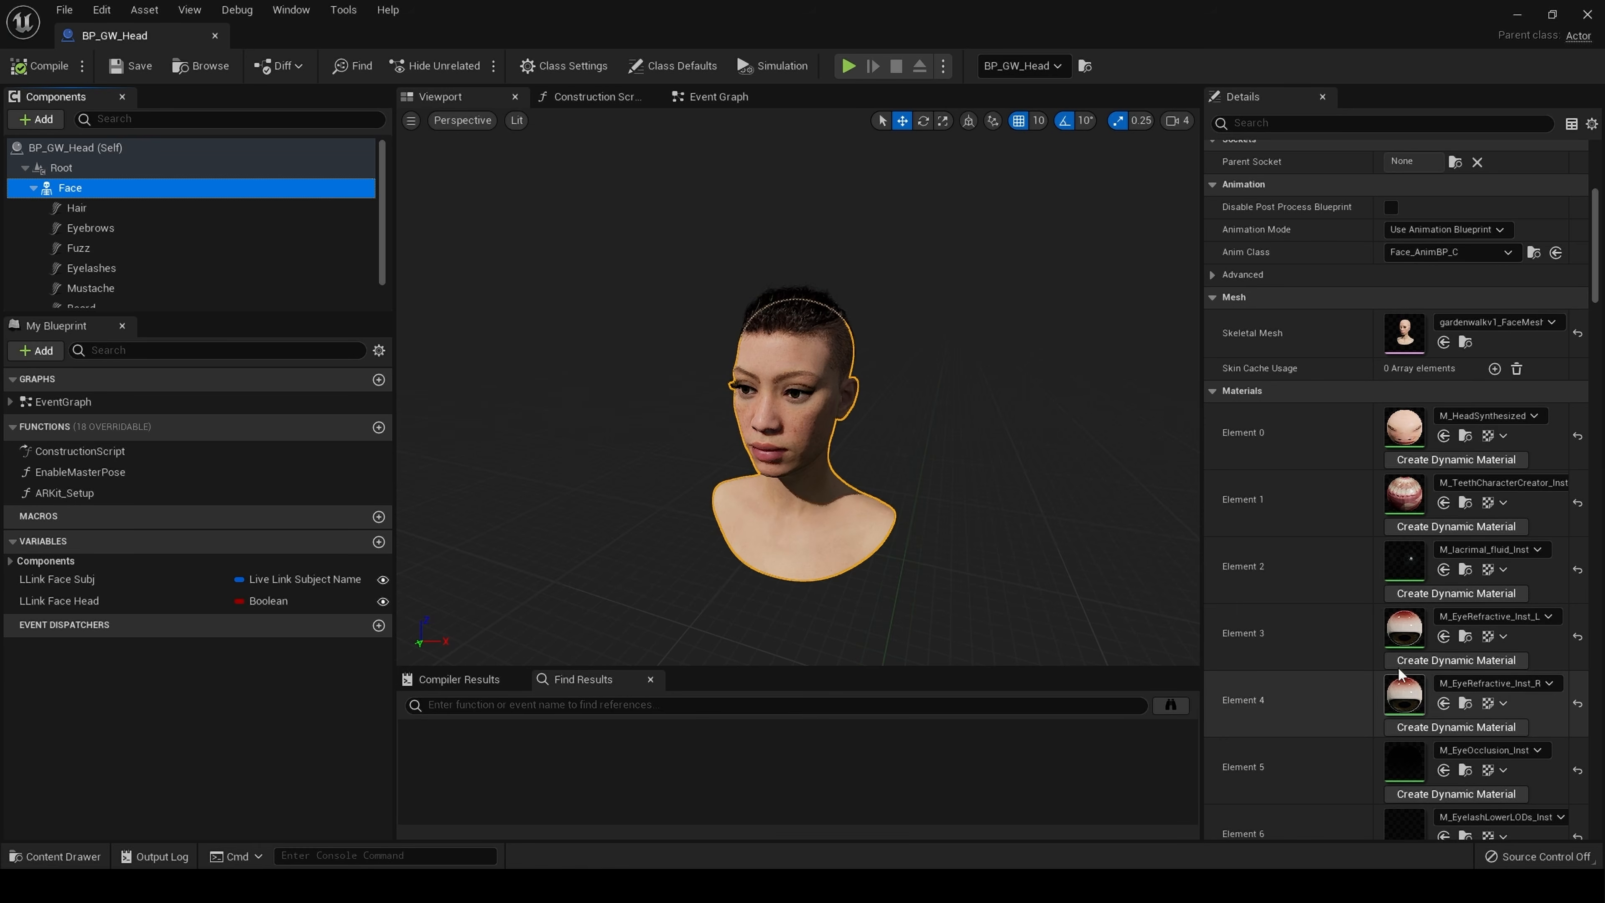
double_click(1406, 640)
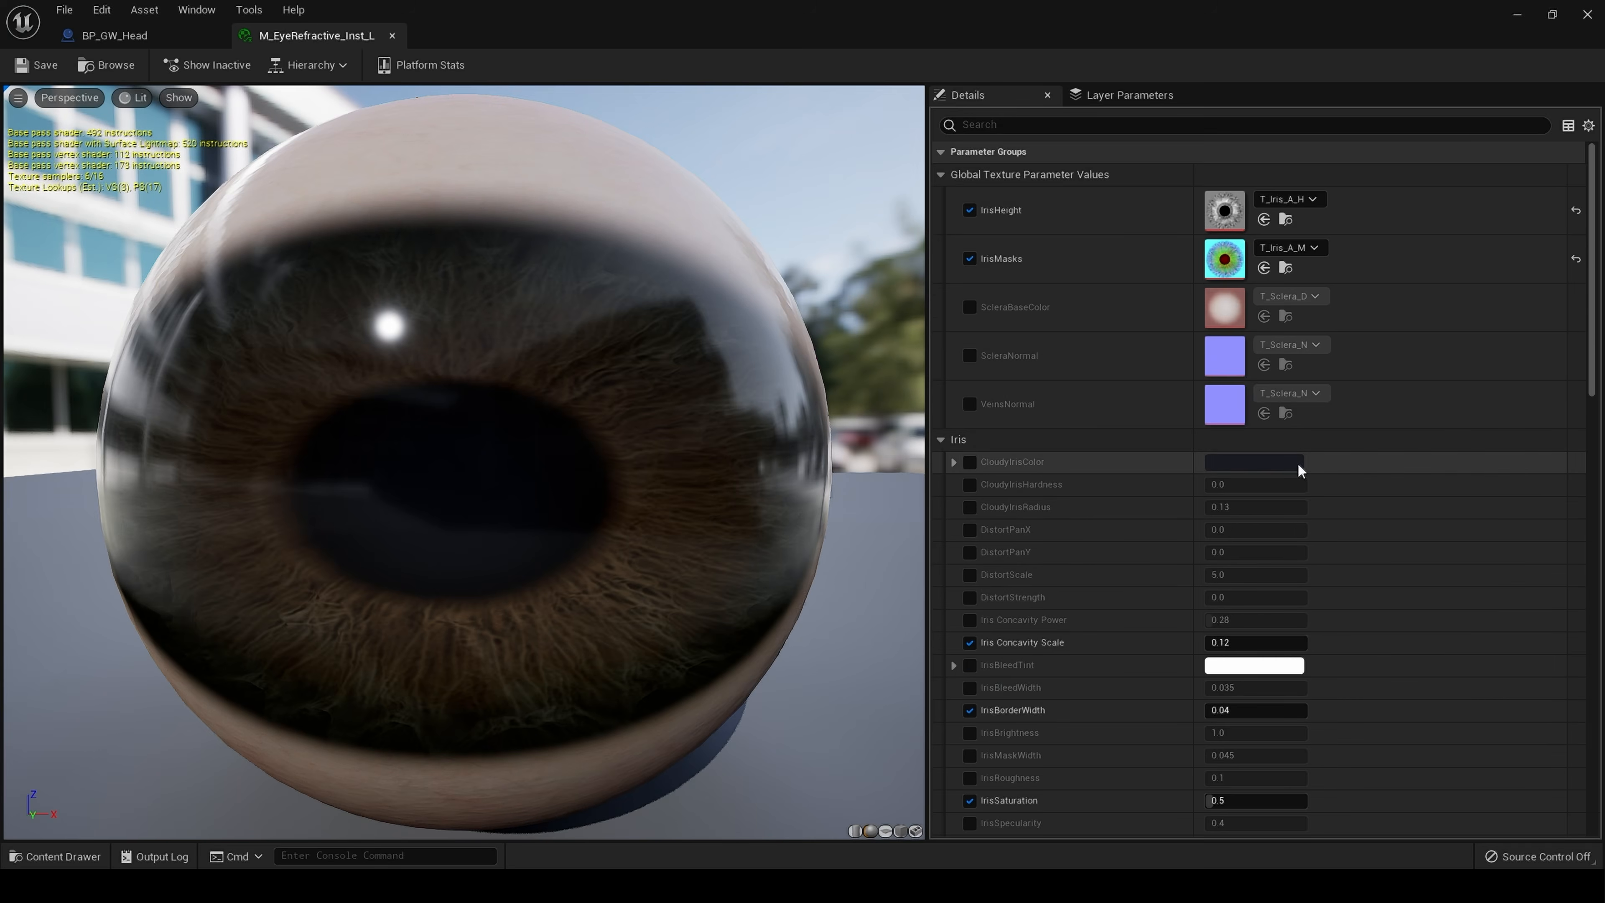
scroll(1298, 463, down, 4)
scroll(1298, 463, down, 4)
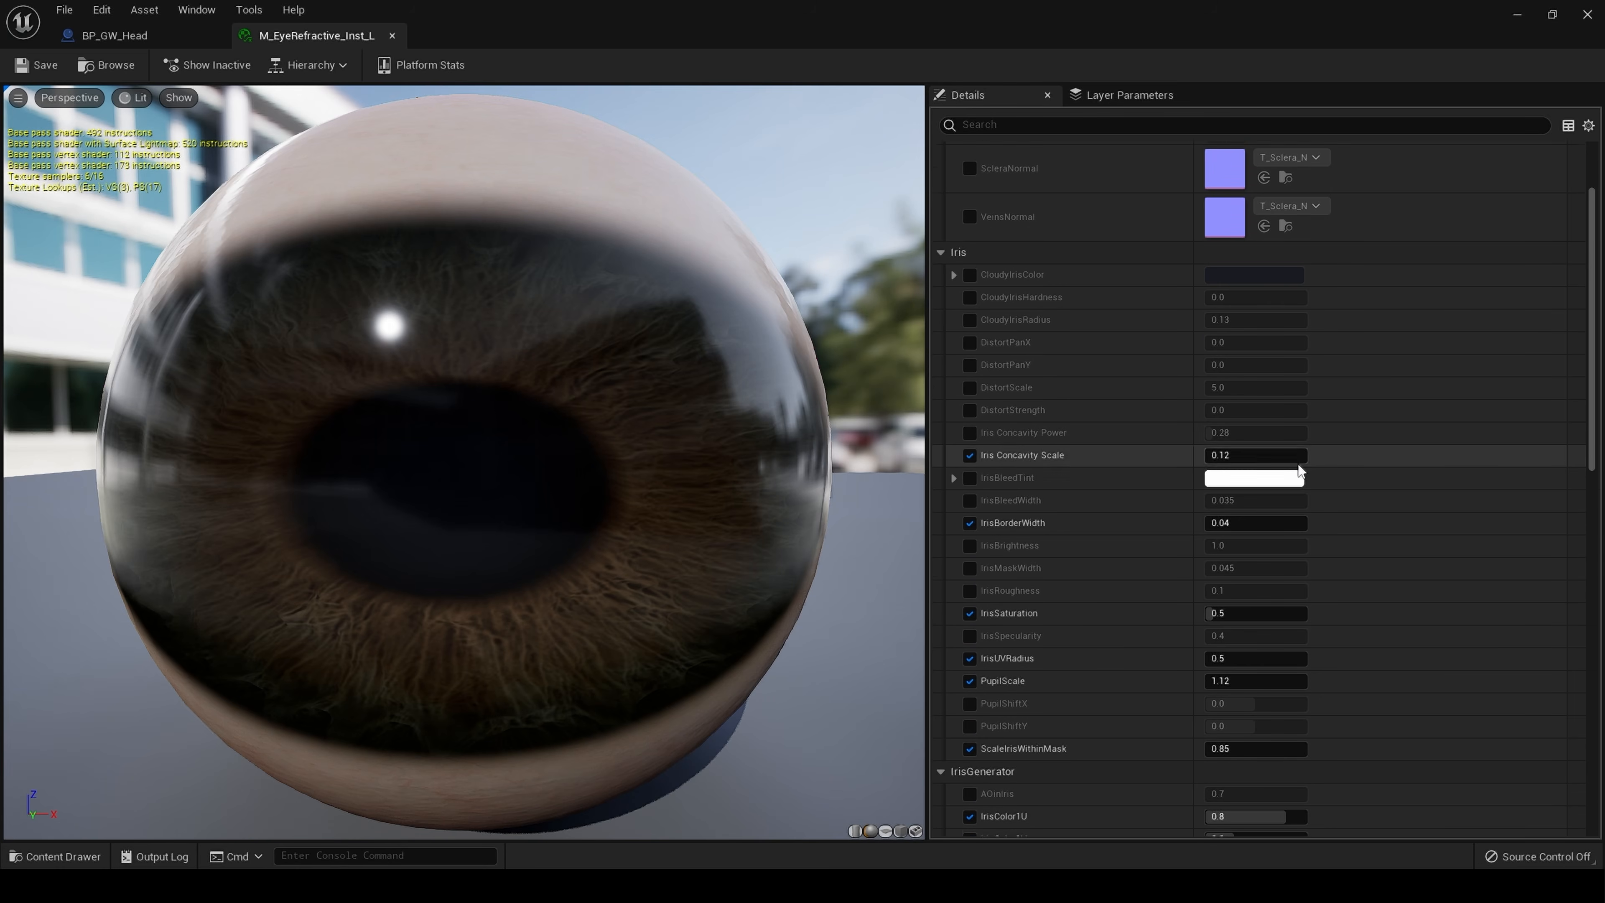
scroll(1298, 465, down, 2)
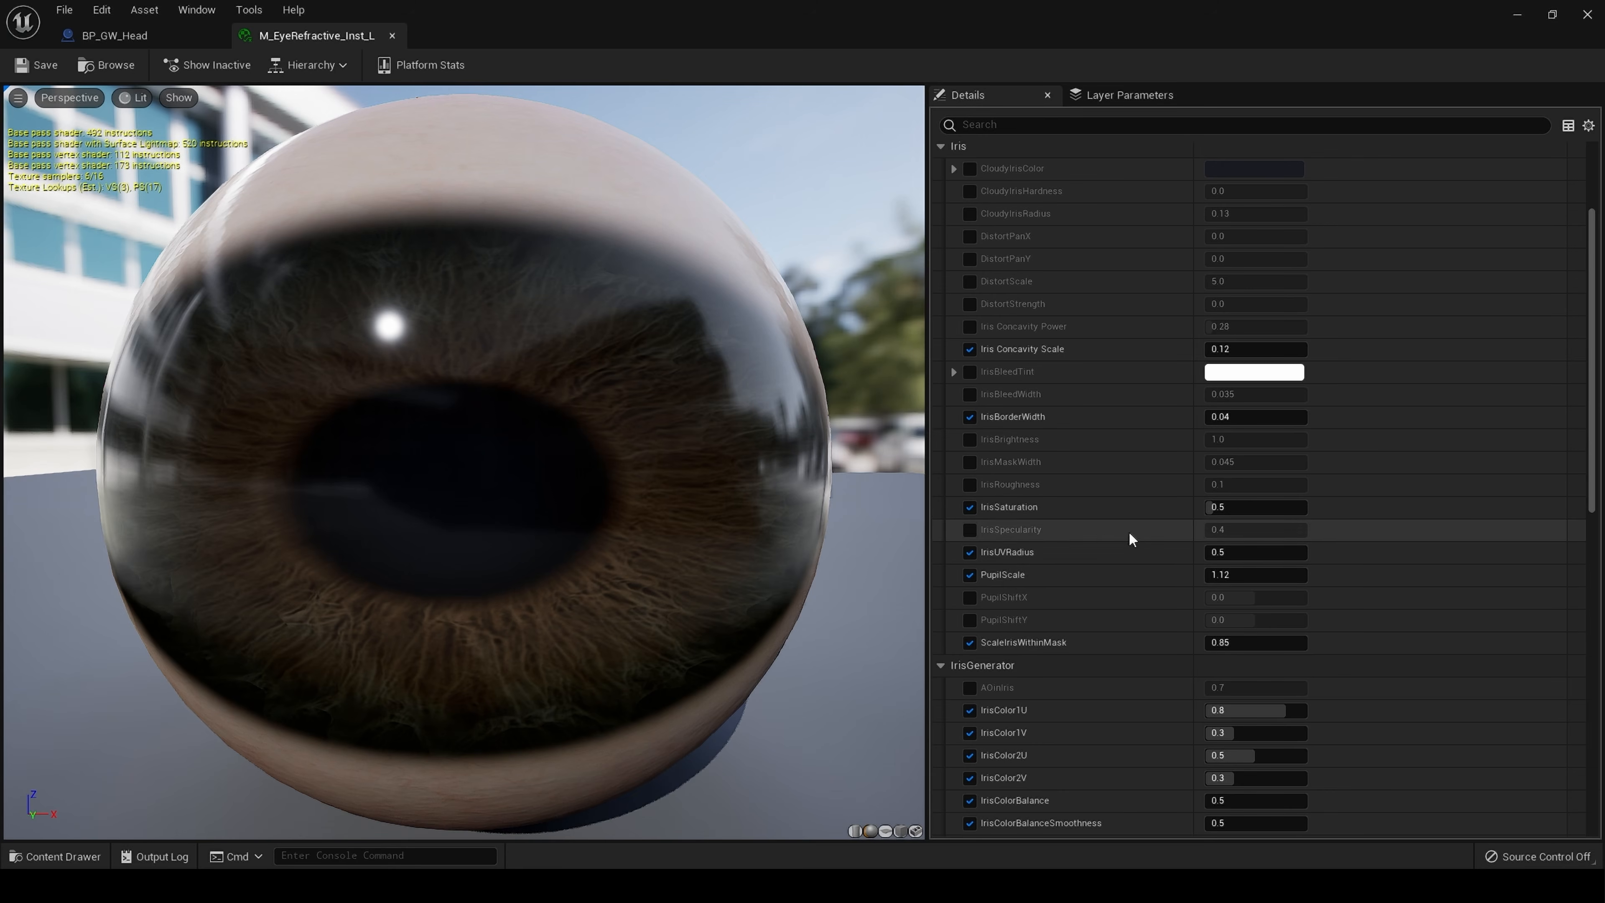
scroll(1145, 744, down, 5)
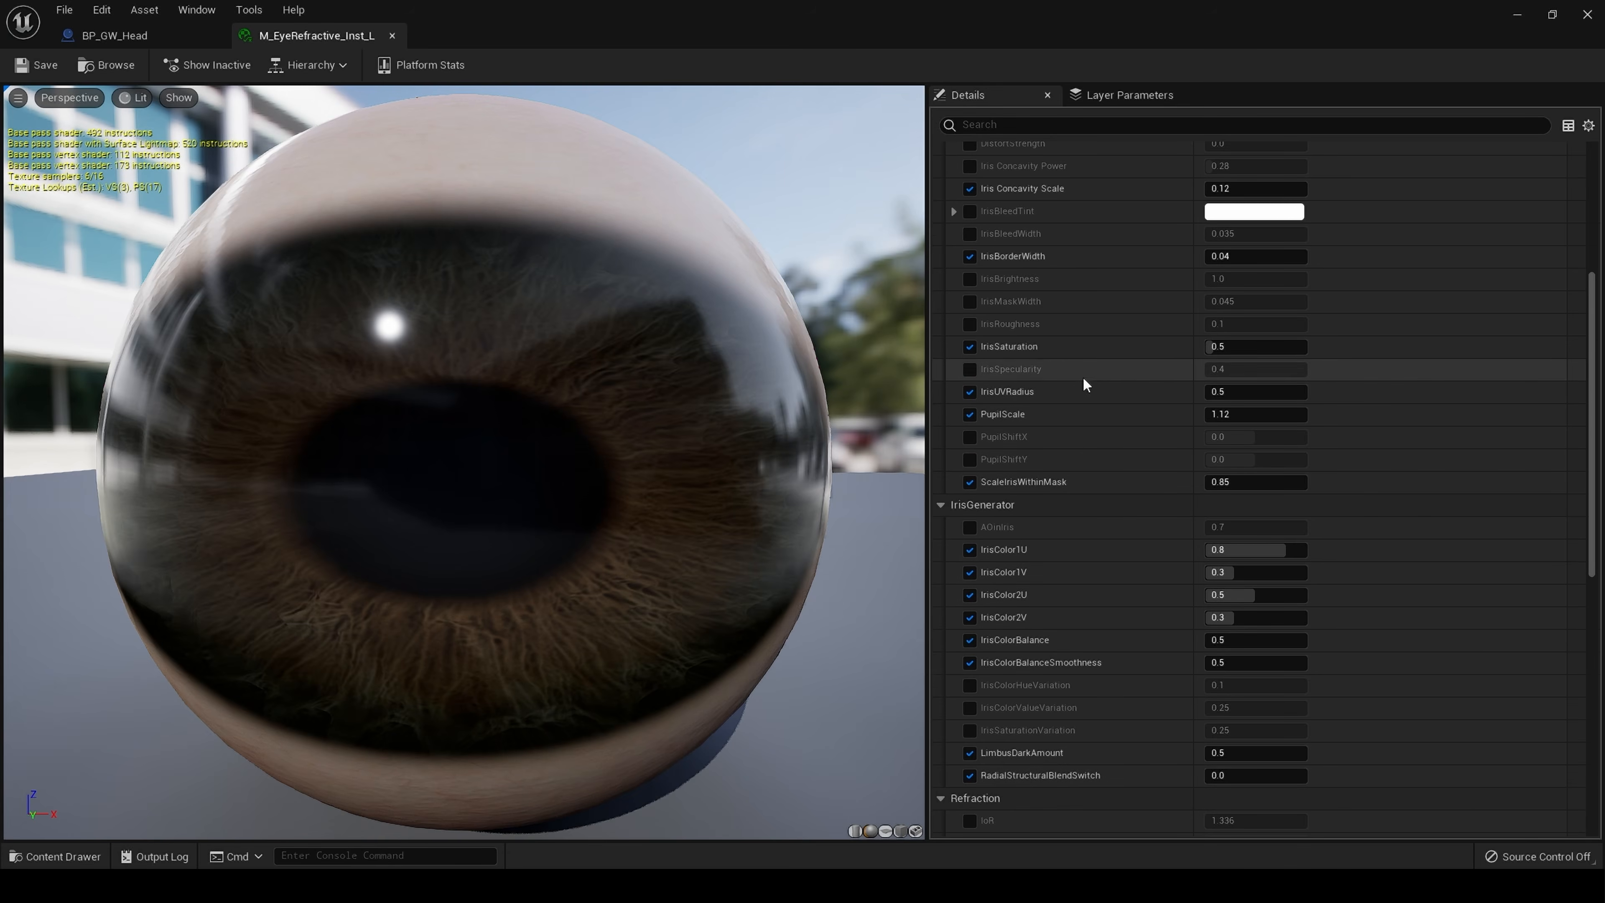
- Try IrisBorderWidth values of 0.312 and 0.136 on the left eye material, and restore its default with the override enabled
scroll(1085, 380, up, 3)
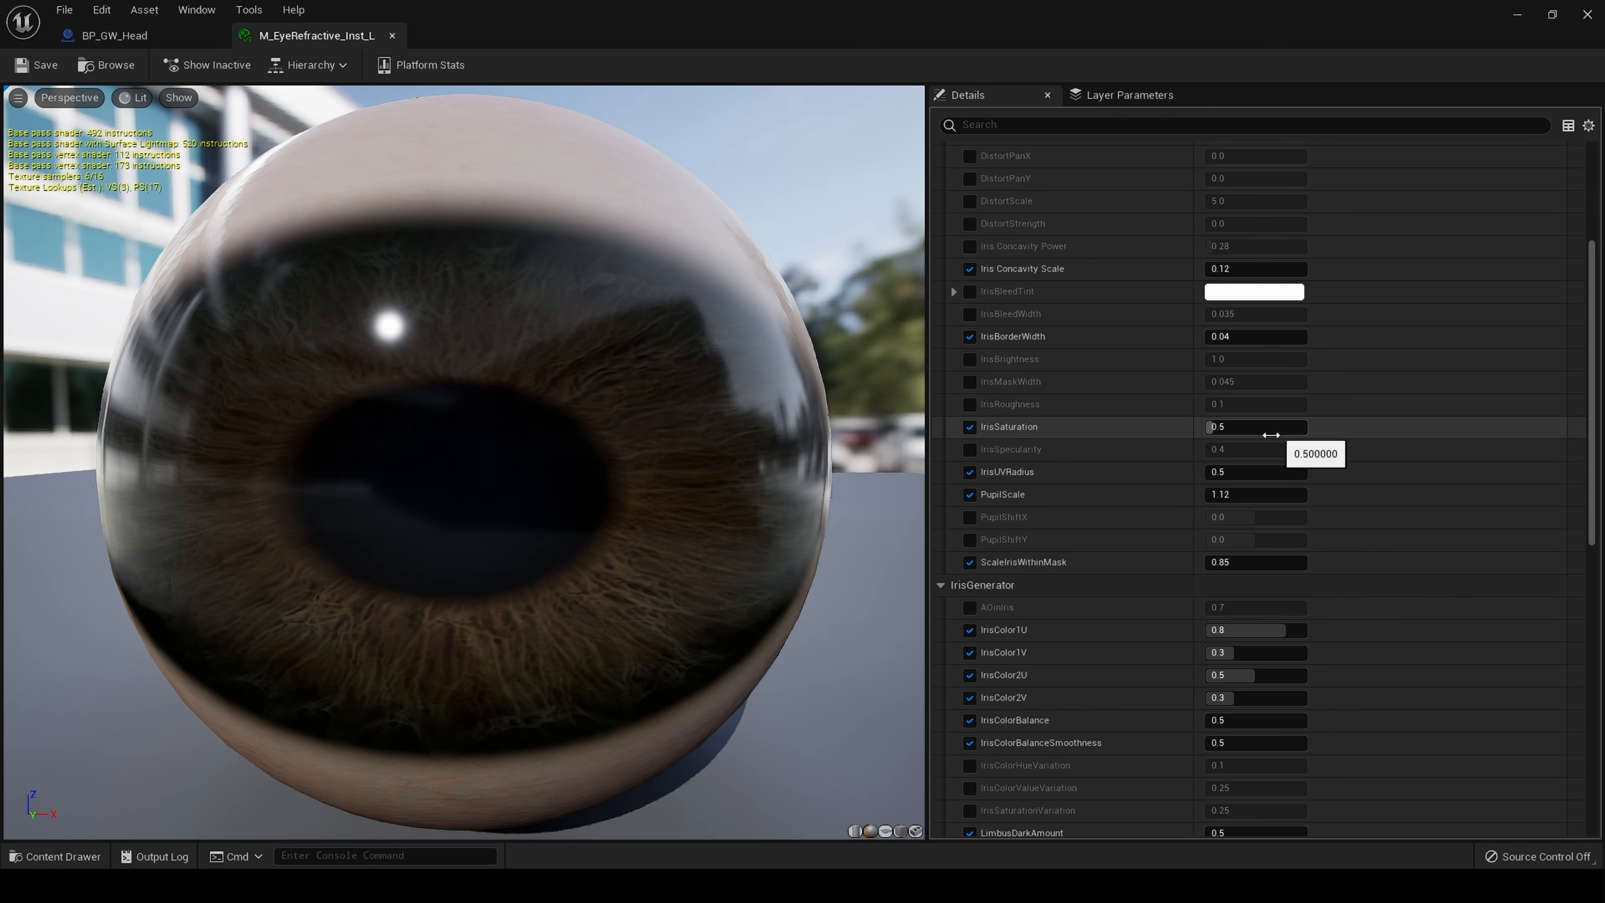
scroll(1188, 383, up, 2)
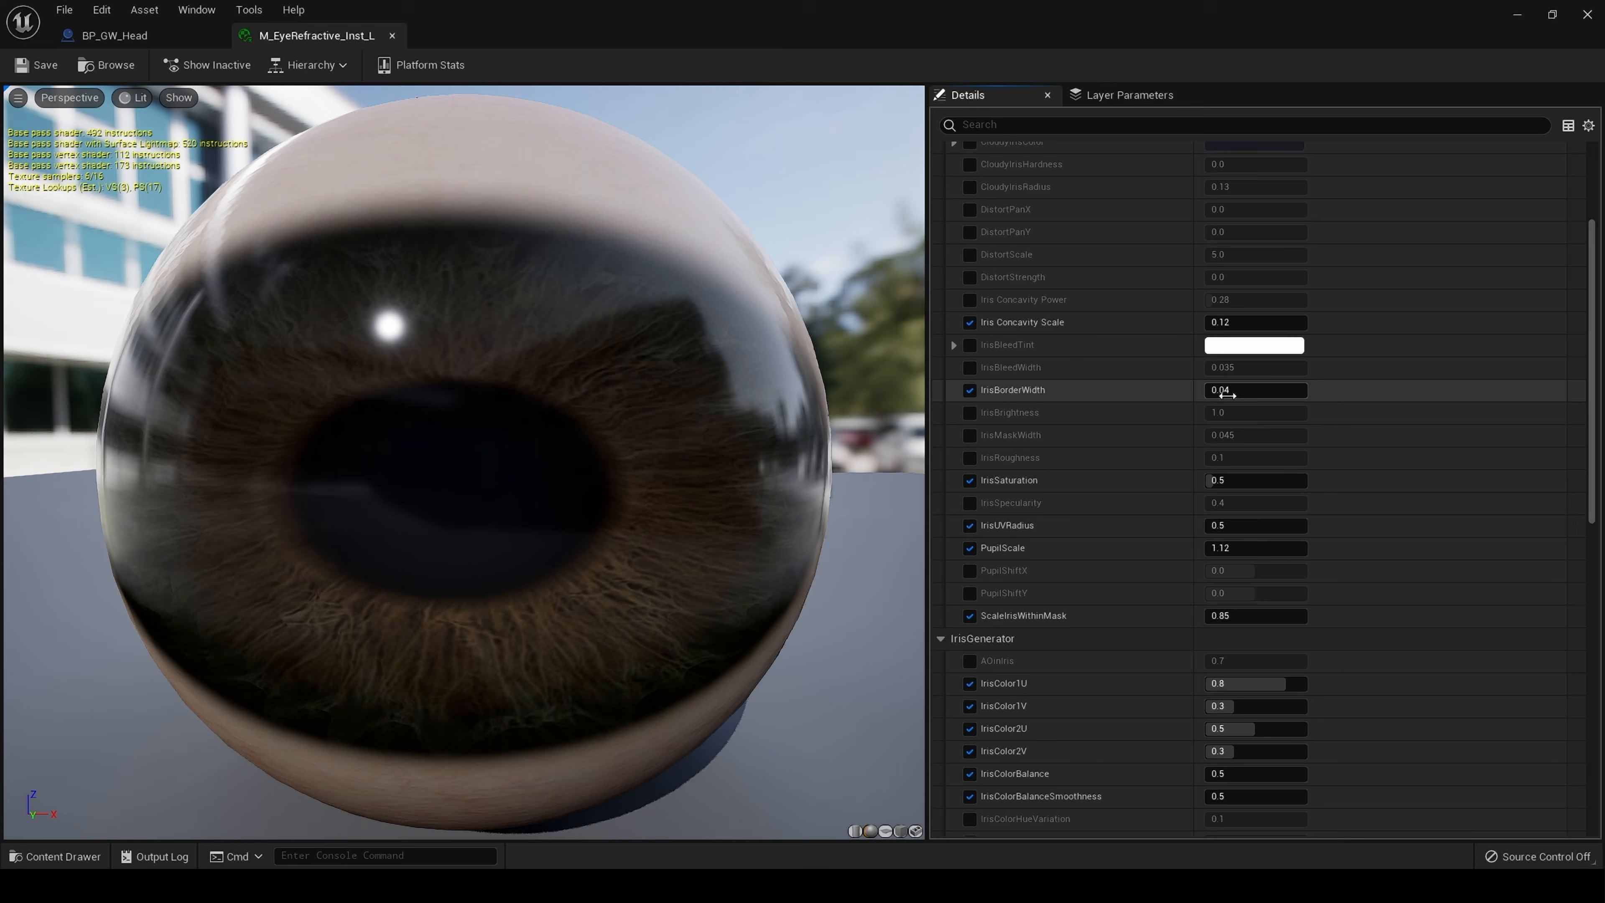
mouse_move(1236, 395)
mouse_down()
mouse_move(1346, 395)
mouse_move(1258, 390)
mouse_move(1305, 390)
mouse_up()
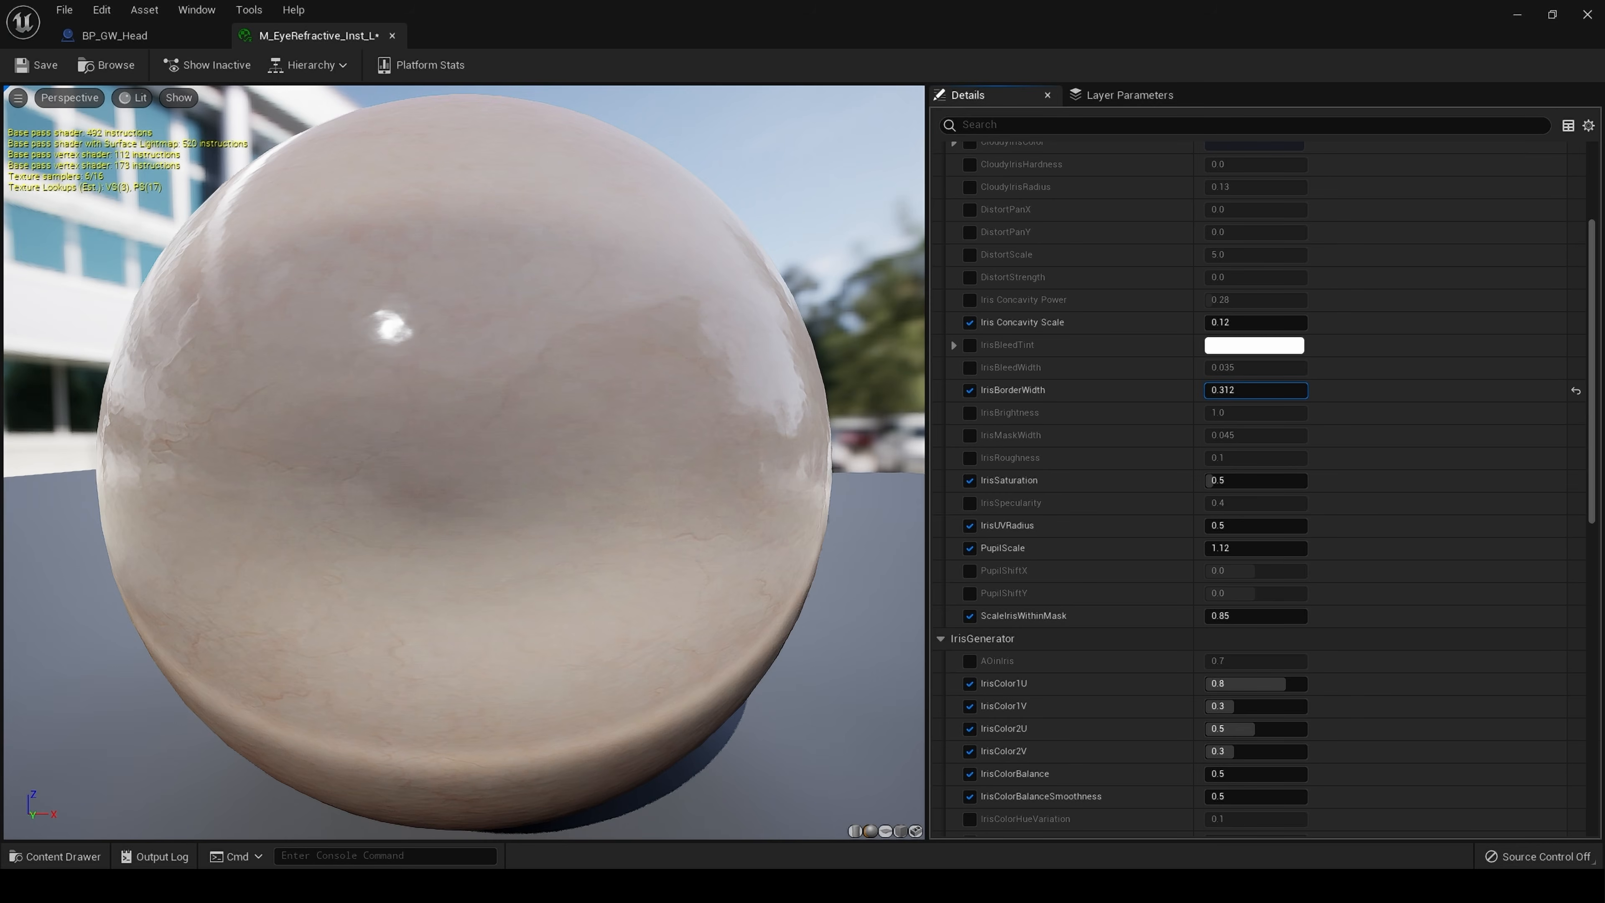
drag(1305, 390, 1295, 390)
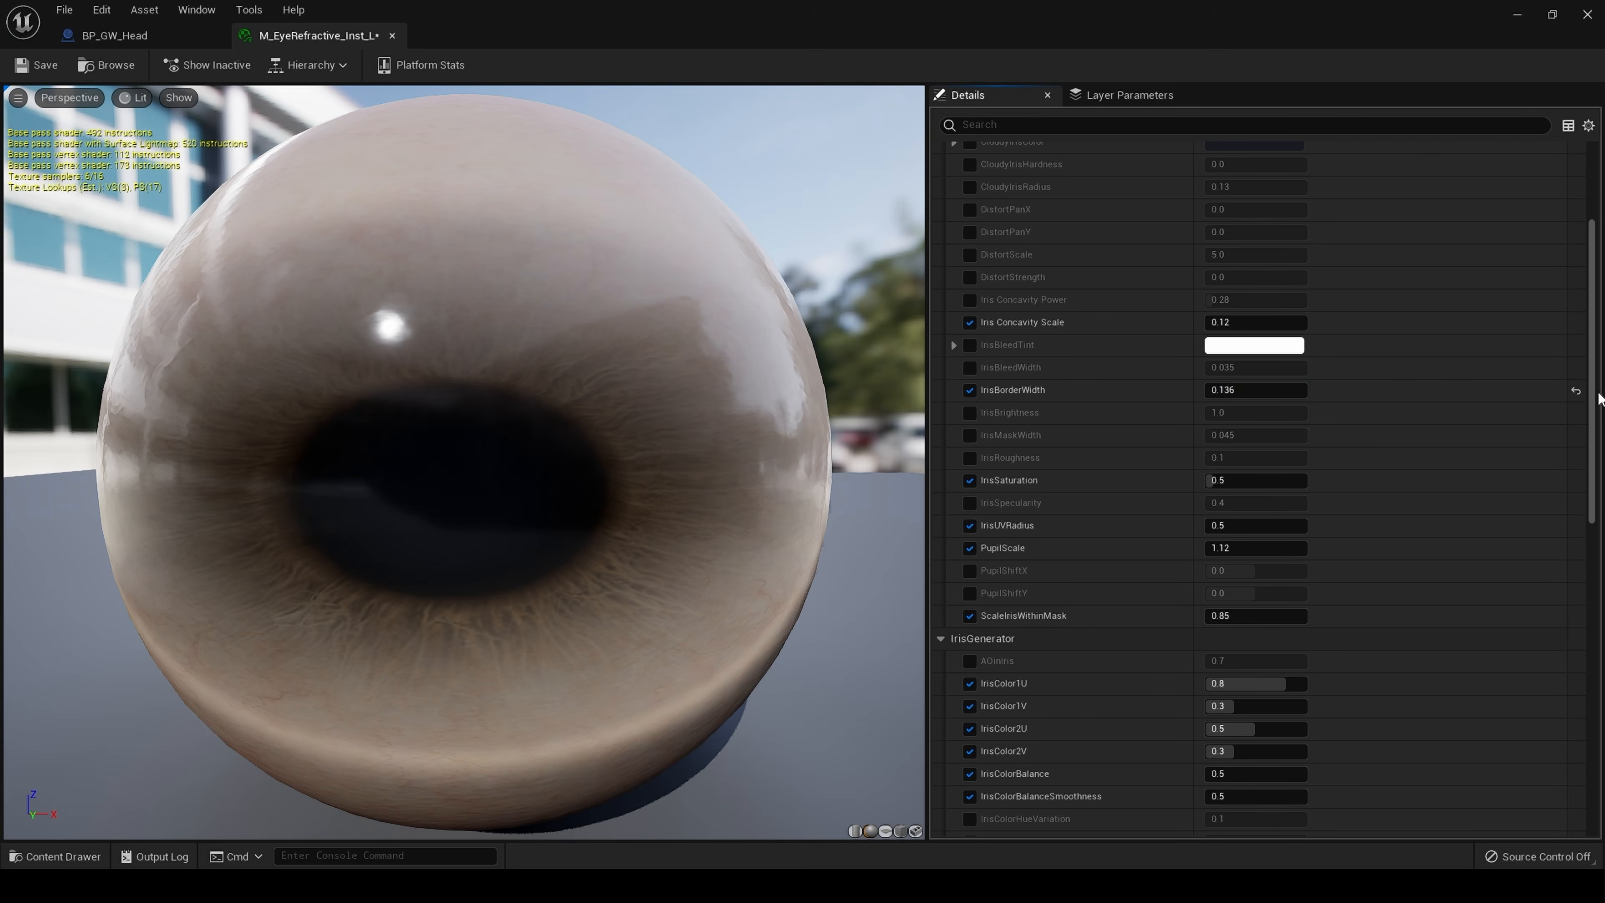
click(1576, 390)
click(969, 390)
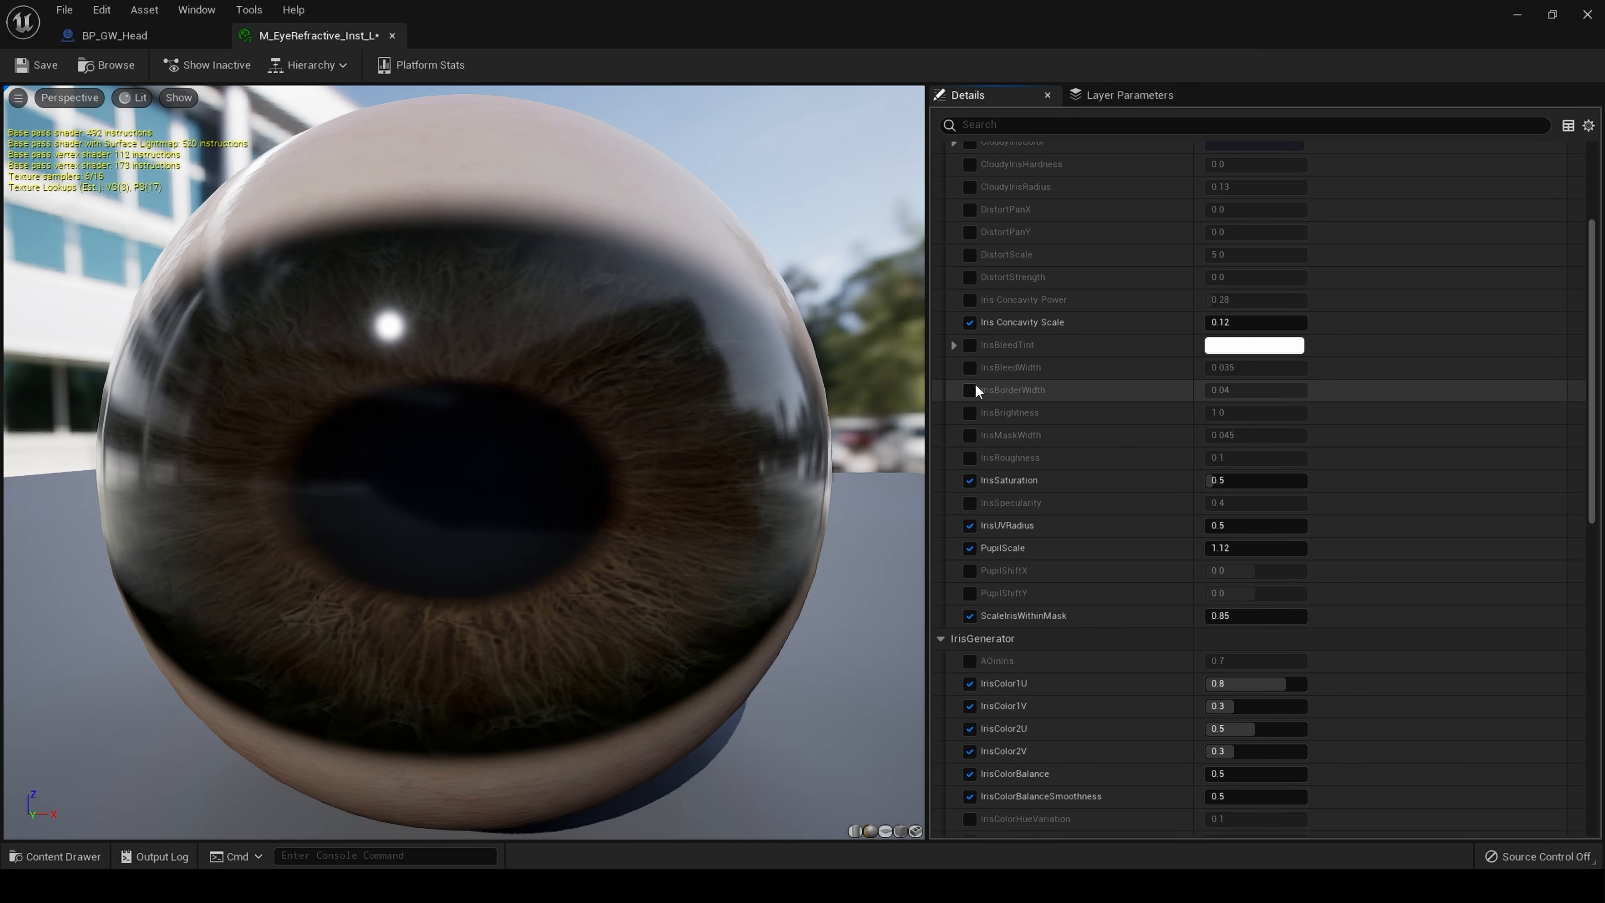
click(971, 390)
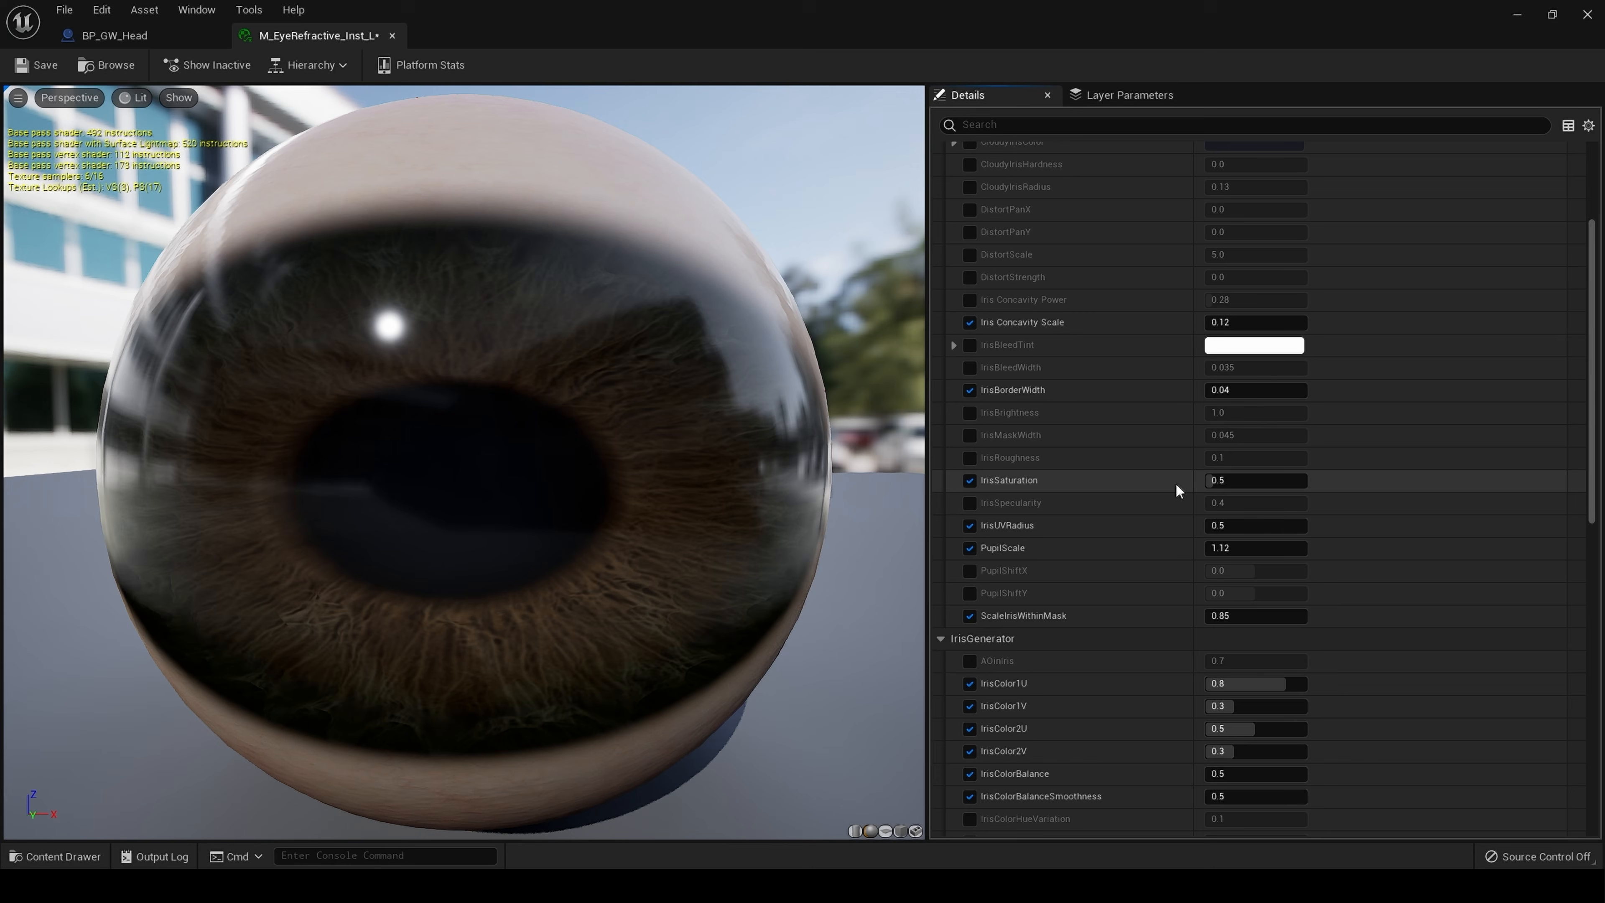
- Try IrisSaturation values of 0.0 and 2.96 on the eye material, and restore its default with the override enabled
mouse_move(1222, 481)
mouse_down()
mouse_move(1307, 480)
mouse_move(1206, 480)
mouse_up()
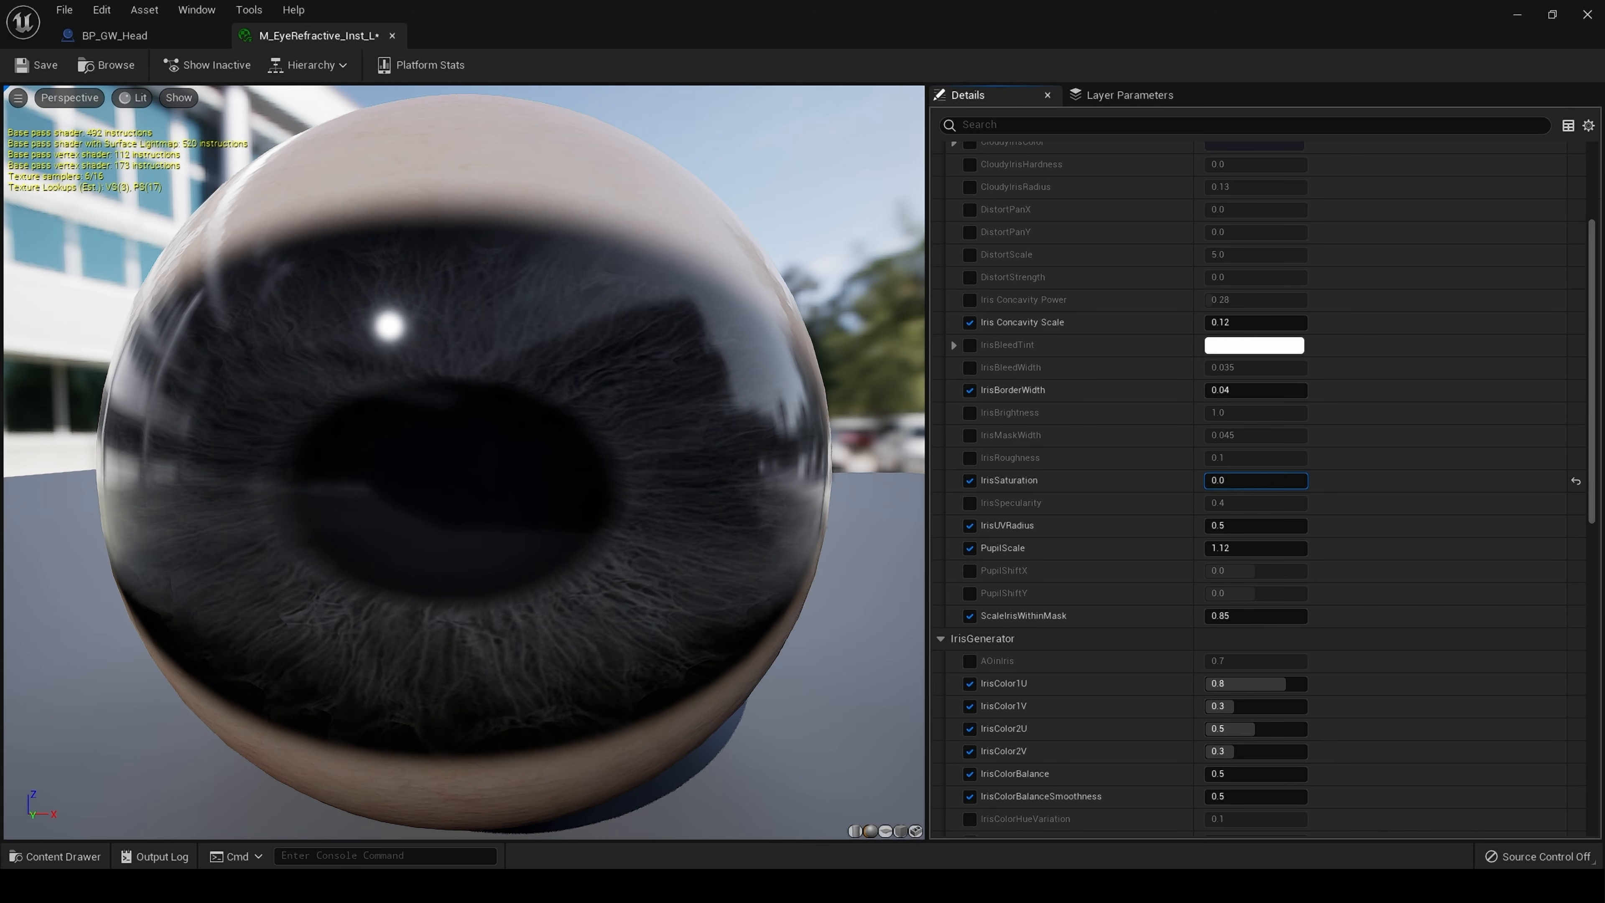
drag(1206, 481, 1266, 481)
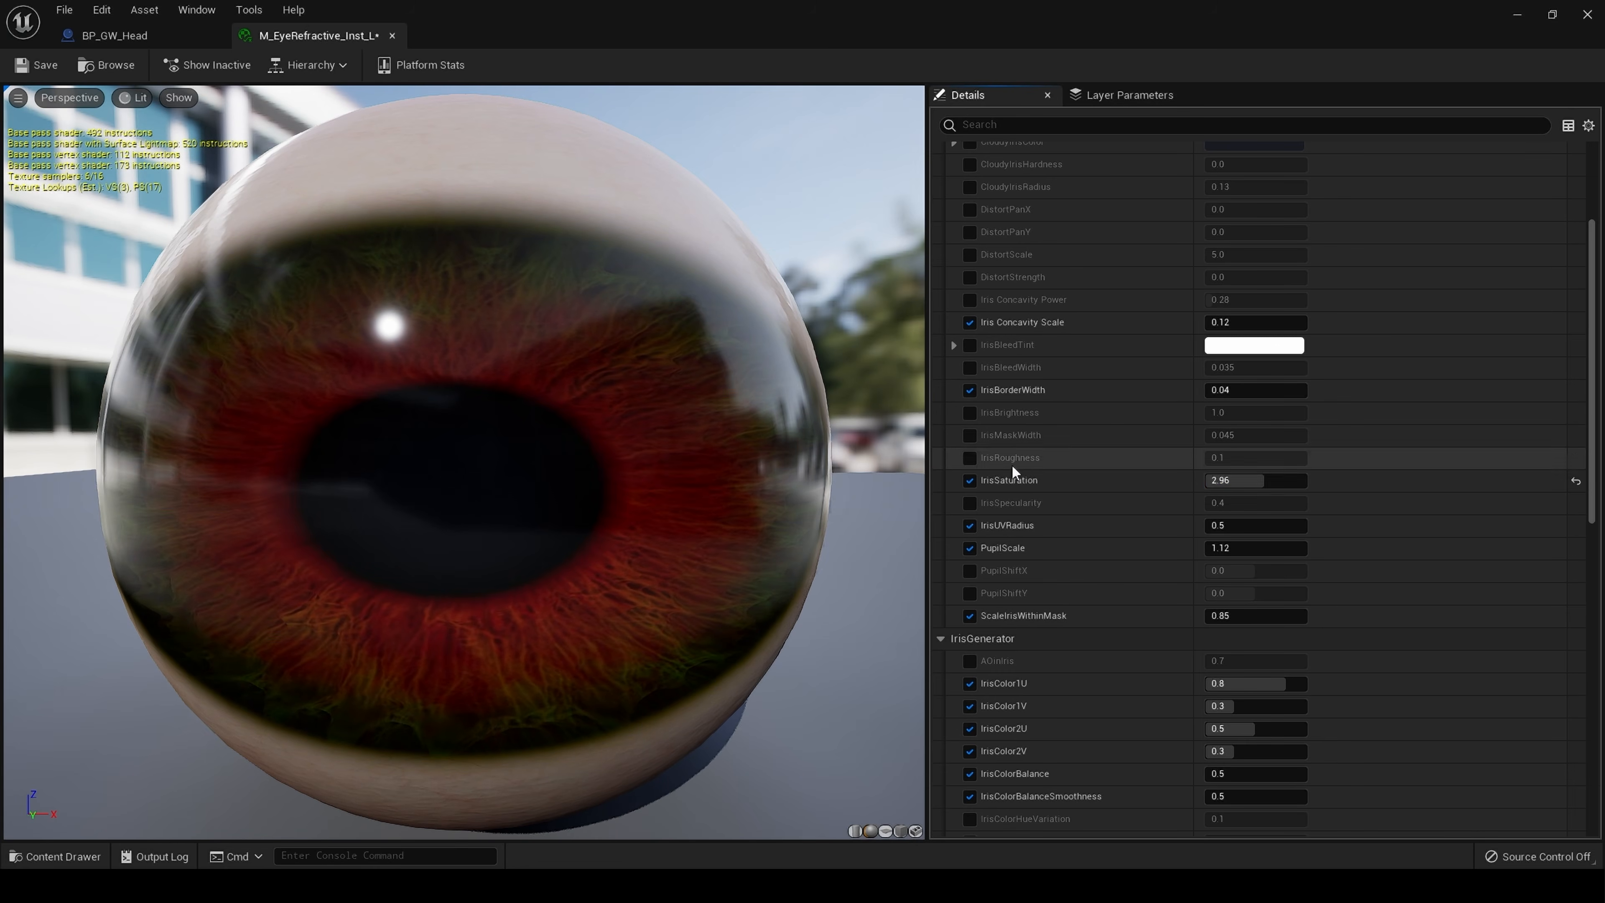
click(974, 479)
click(974, 479)
click(1573, 483)
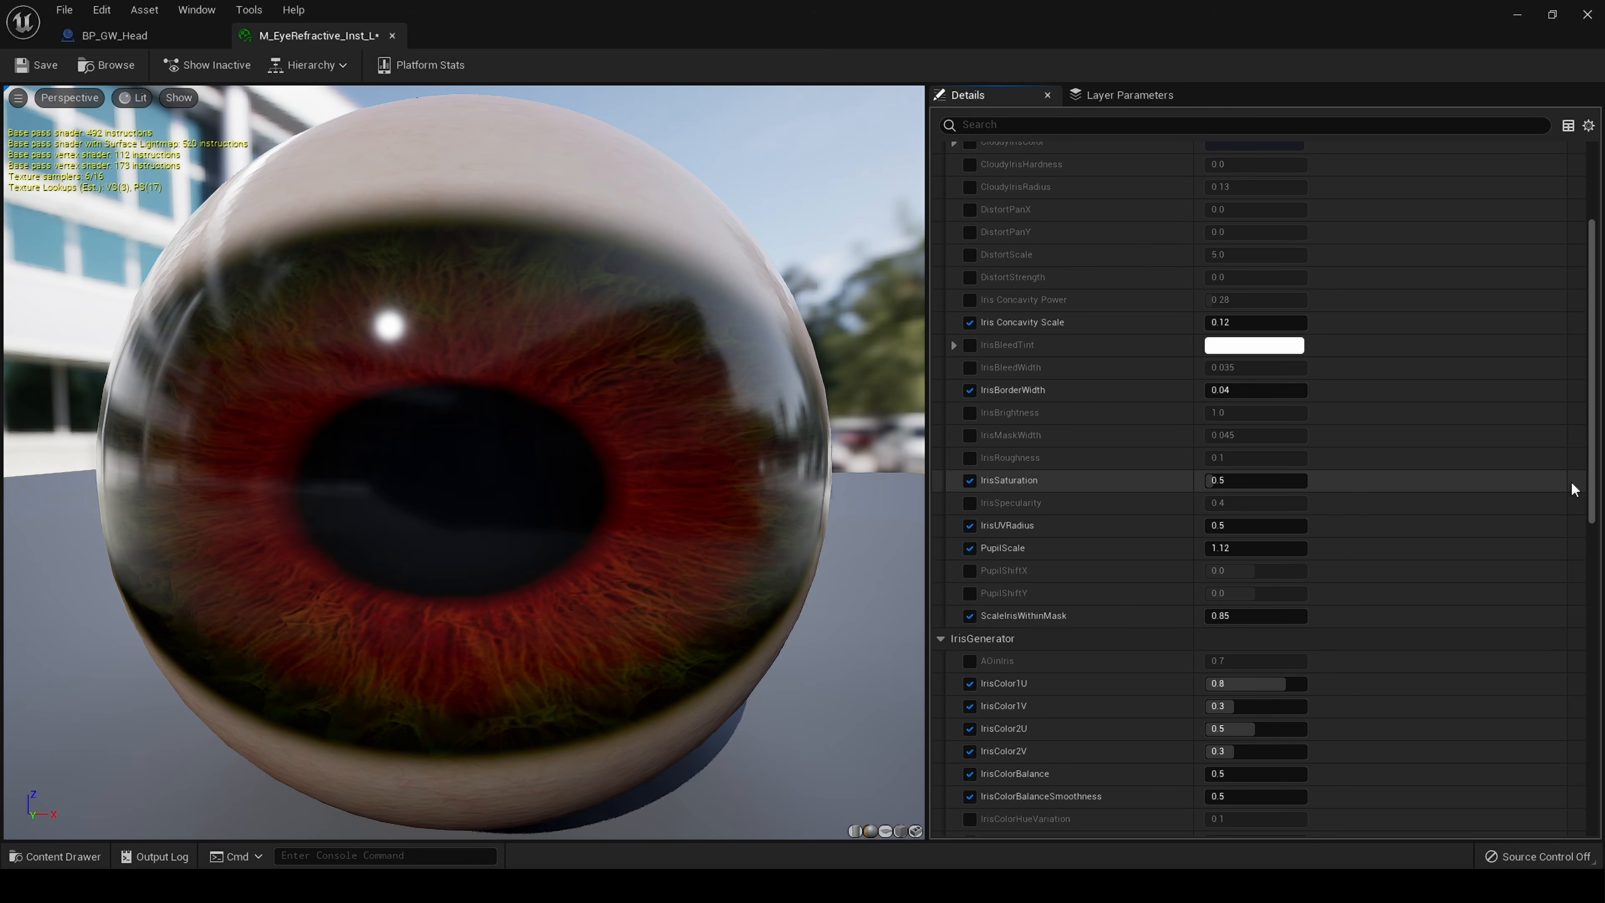
click(965, 484)
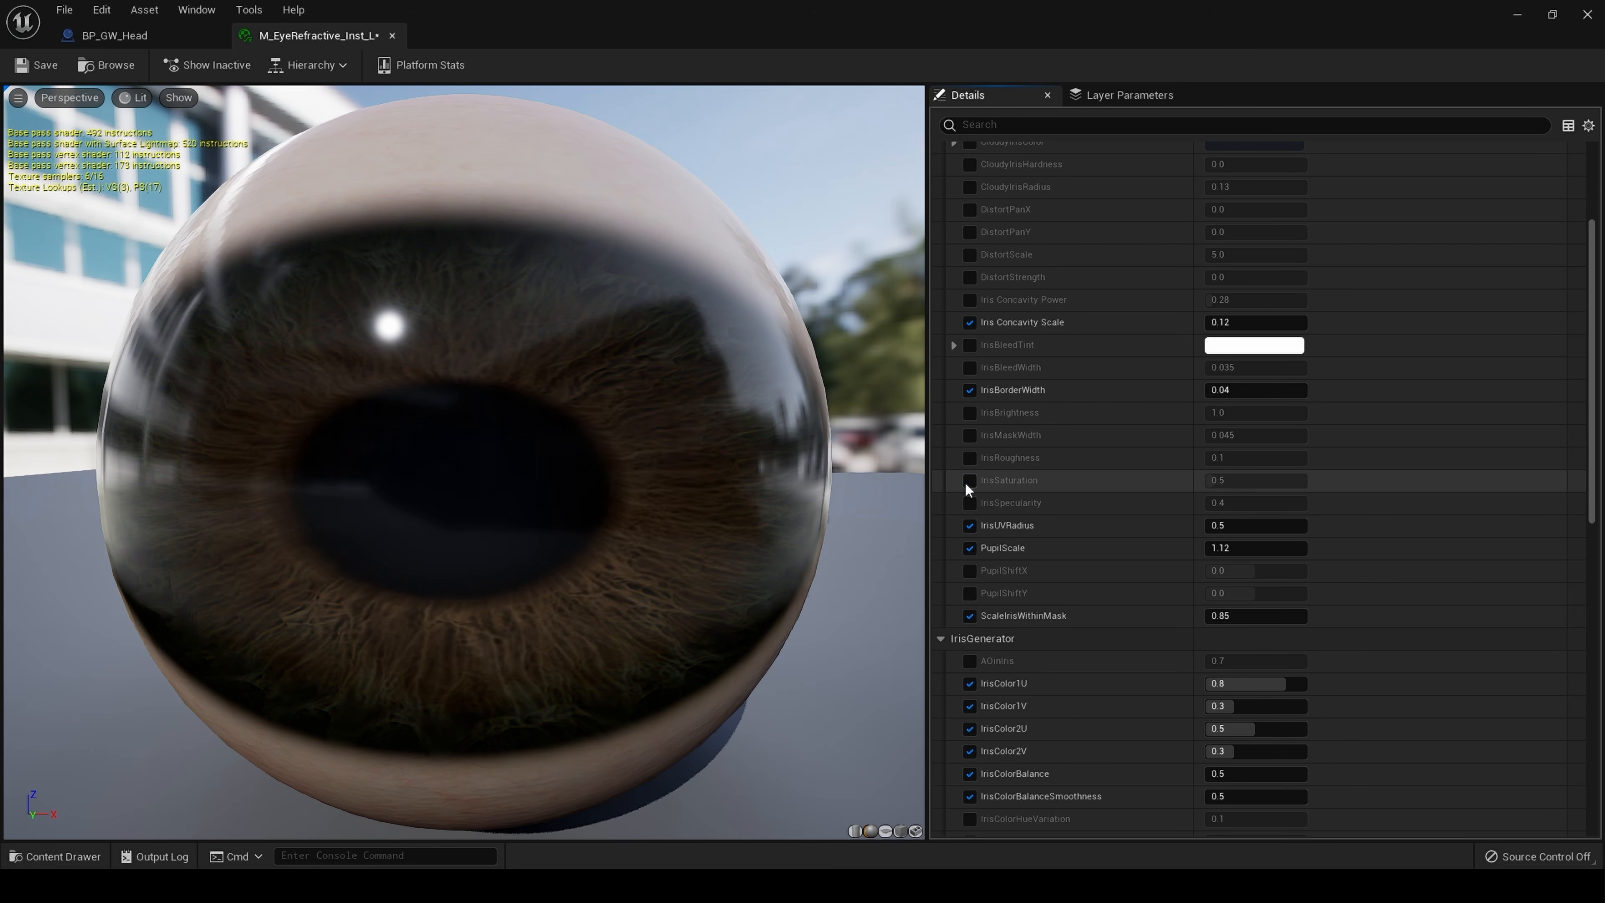
click(966, 484)
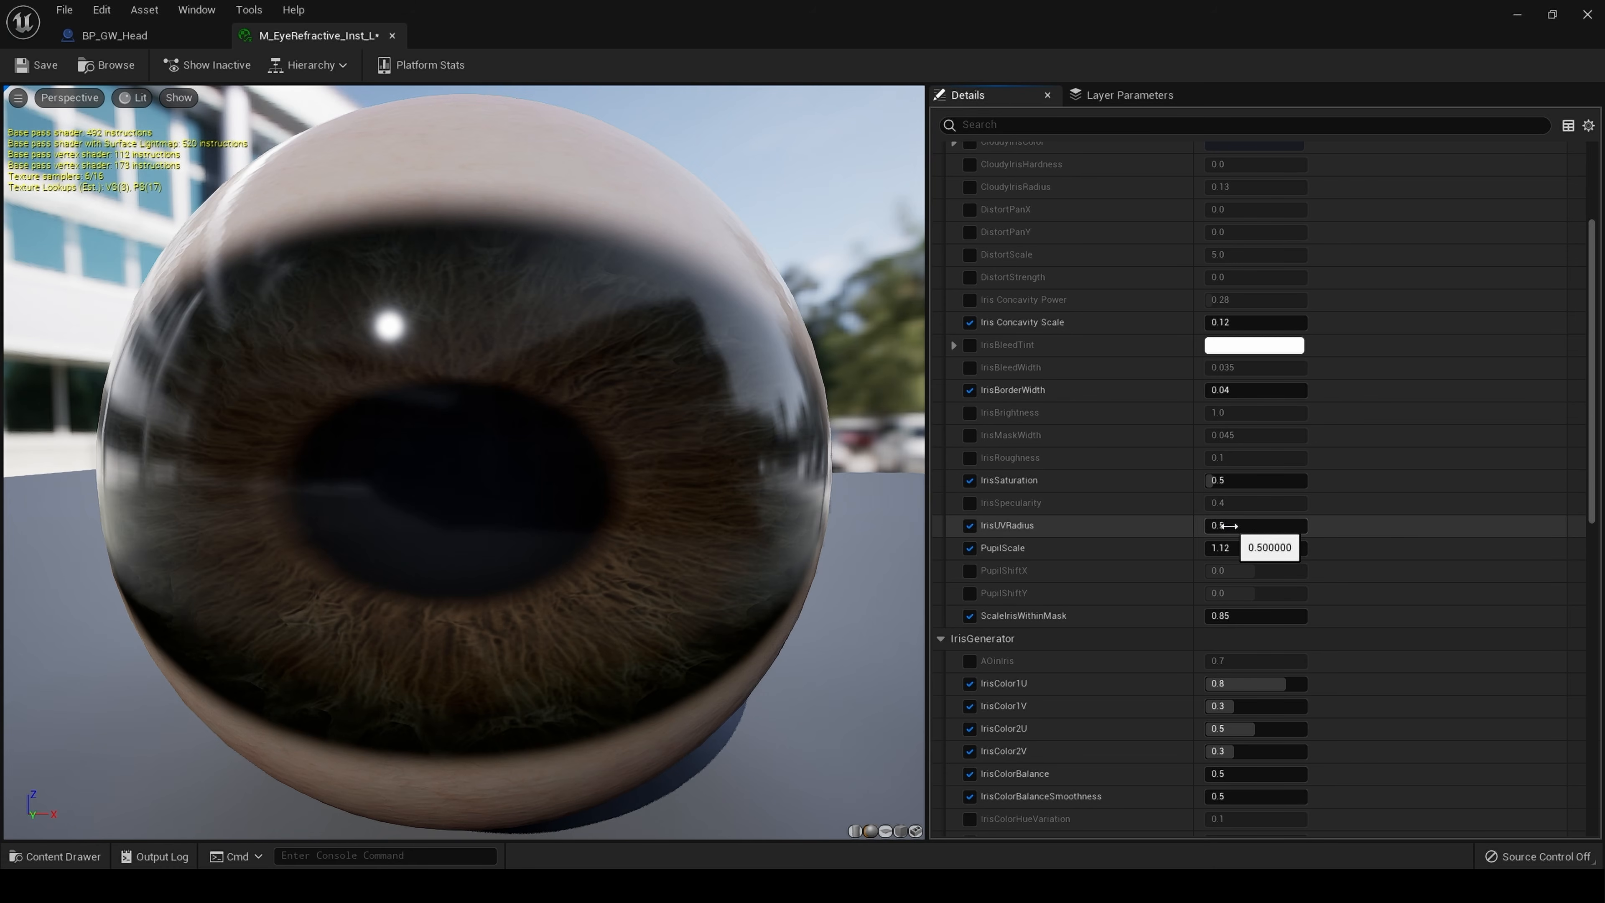
- Test the effect of the IrisUVRadius, PupilScale and ScaleIrisWithinMask parameters on the eye, restoring each to its default
drag(1228, 525, 1429, 525)
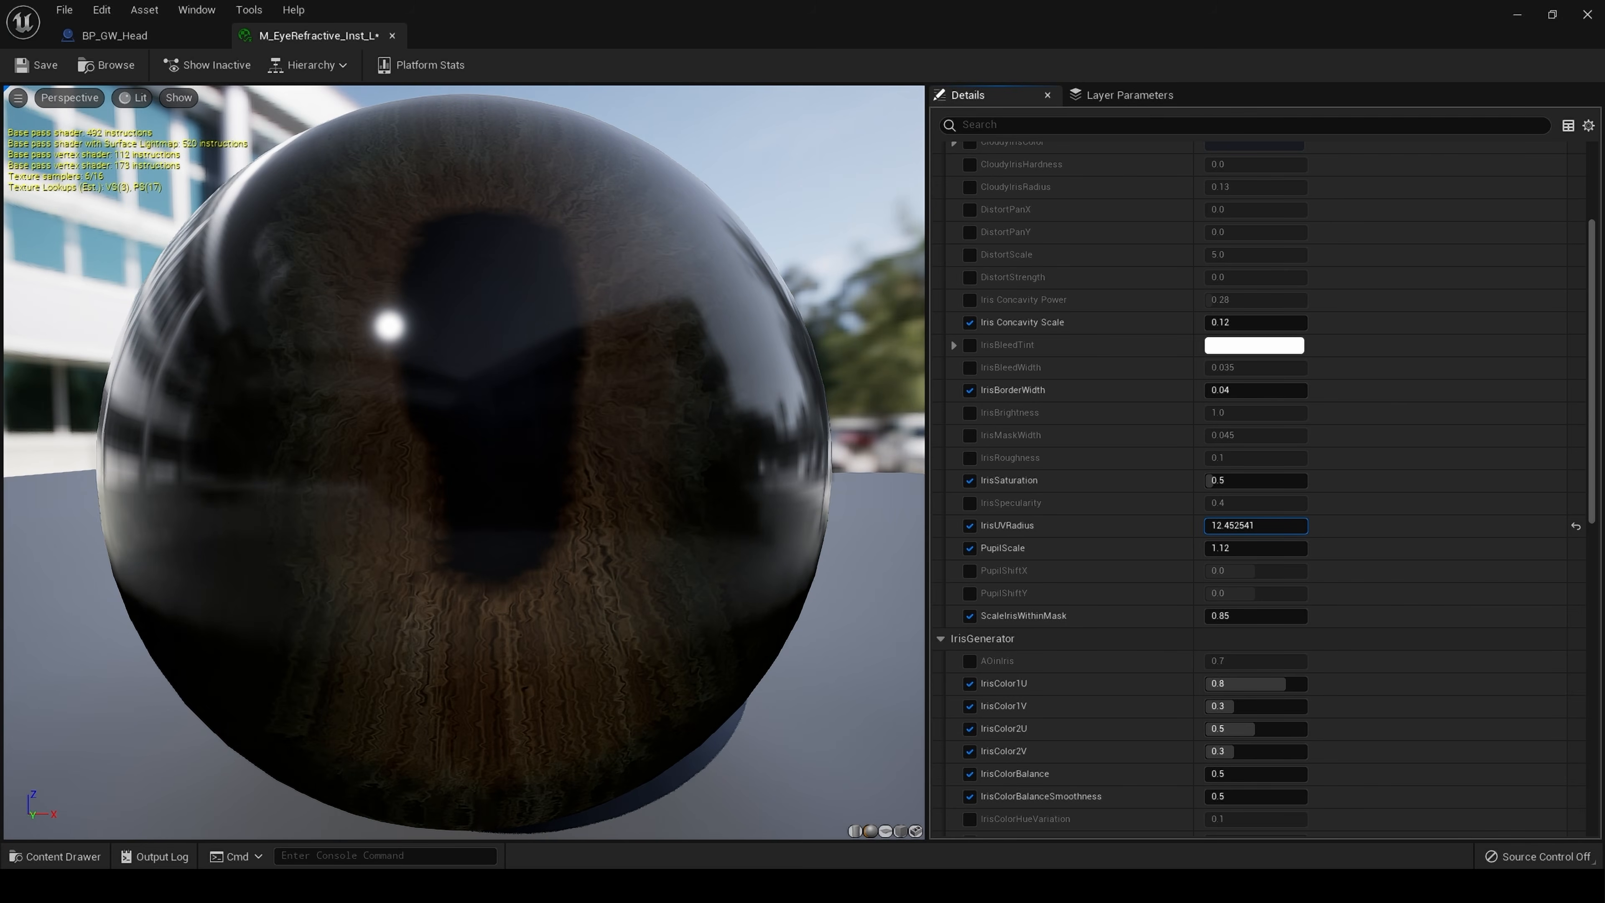
click(1575, 525)
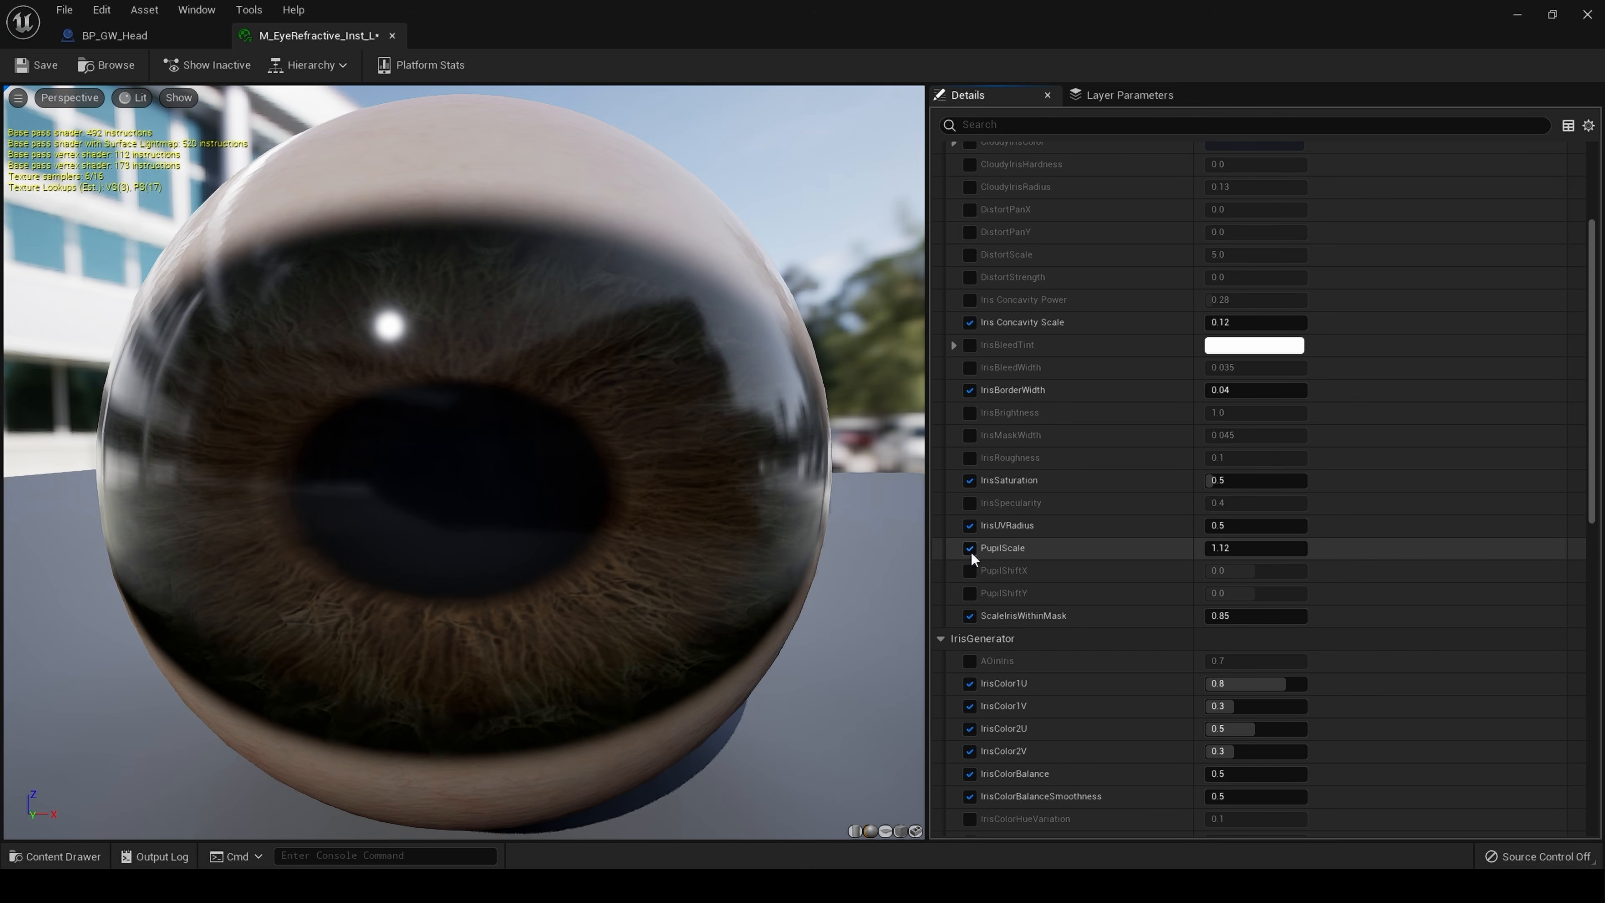
mouse_move(1217, 548)
mouse_down()
mouse_move(1270, 547)
mouse_move(1232, 547)
mouse_up()
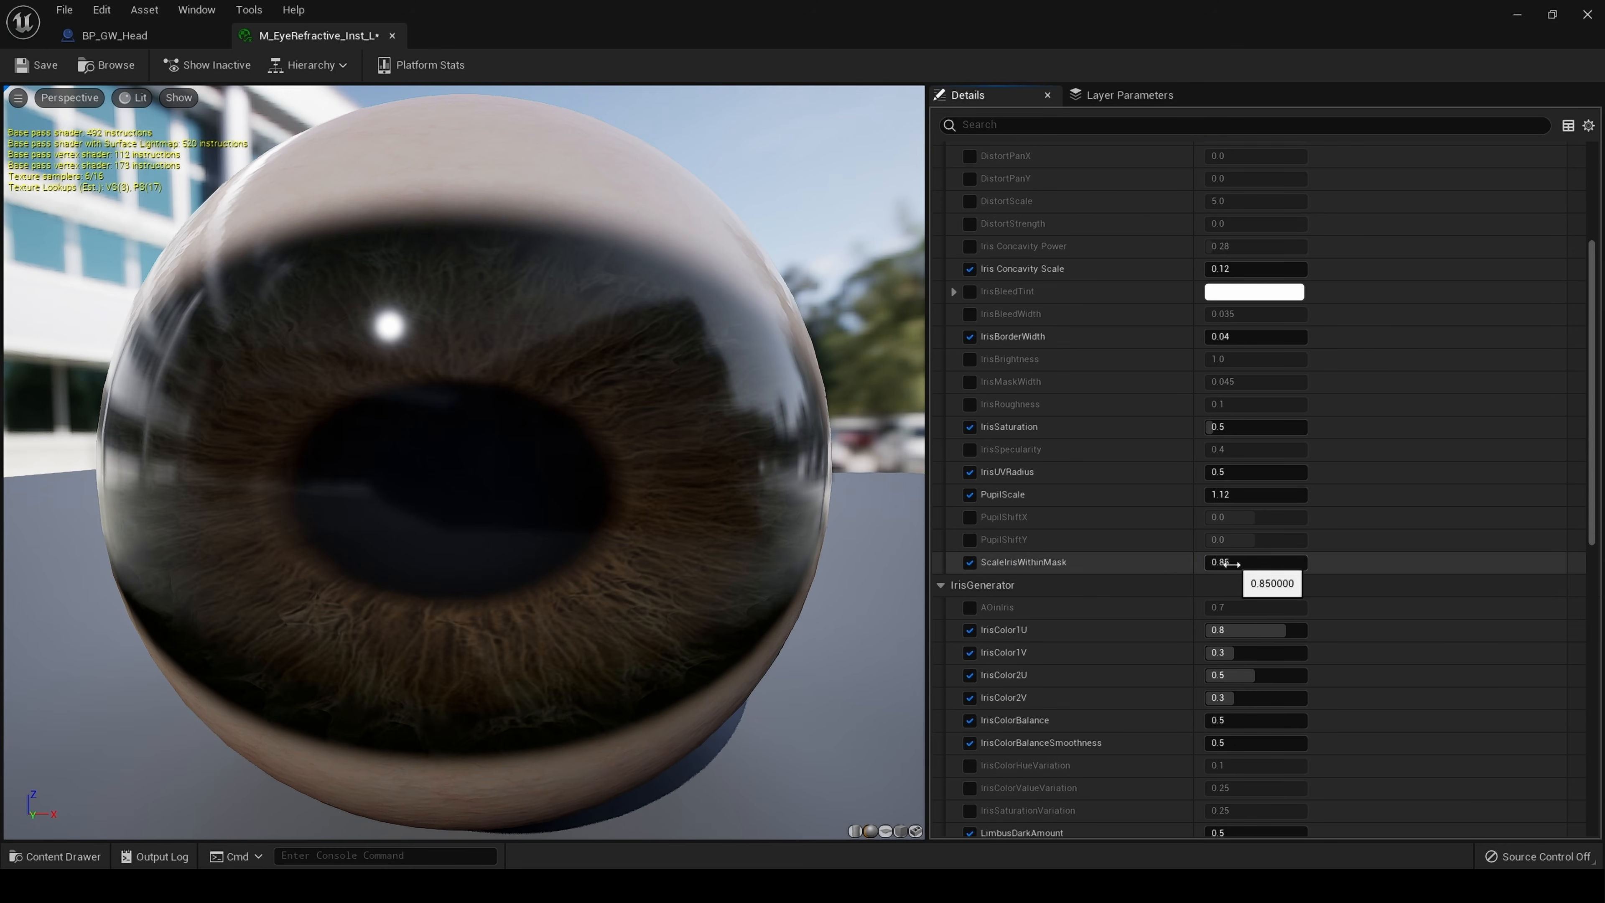
mouse_move(1230, 567)
mouse_down()
mouse_move(1286, 567)
mouse_move(1204, 564)
mouse_up()
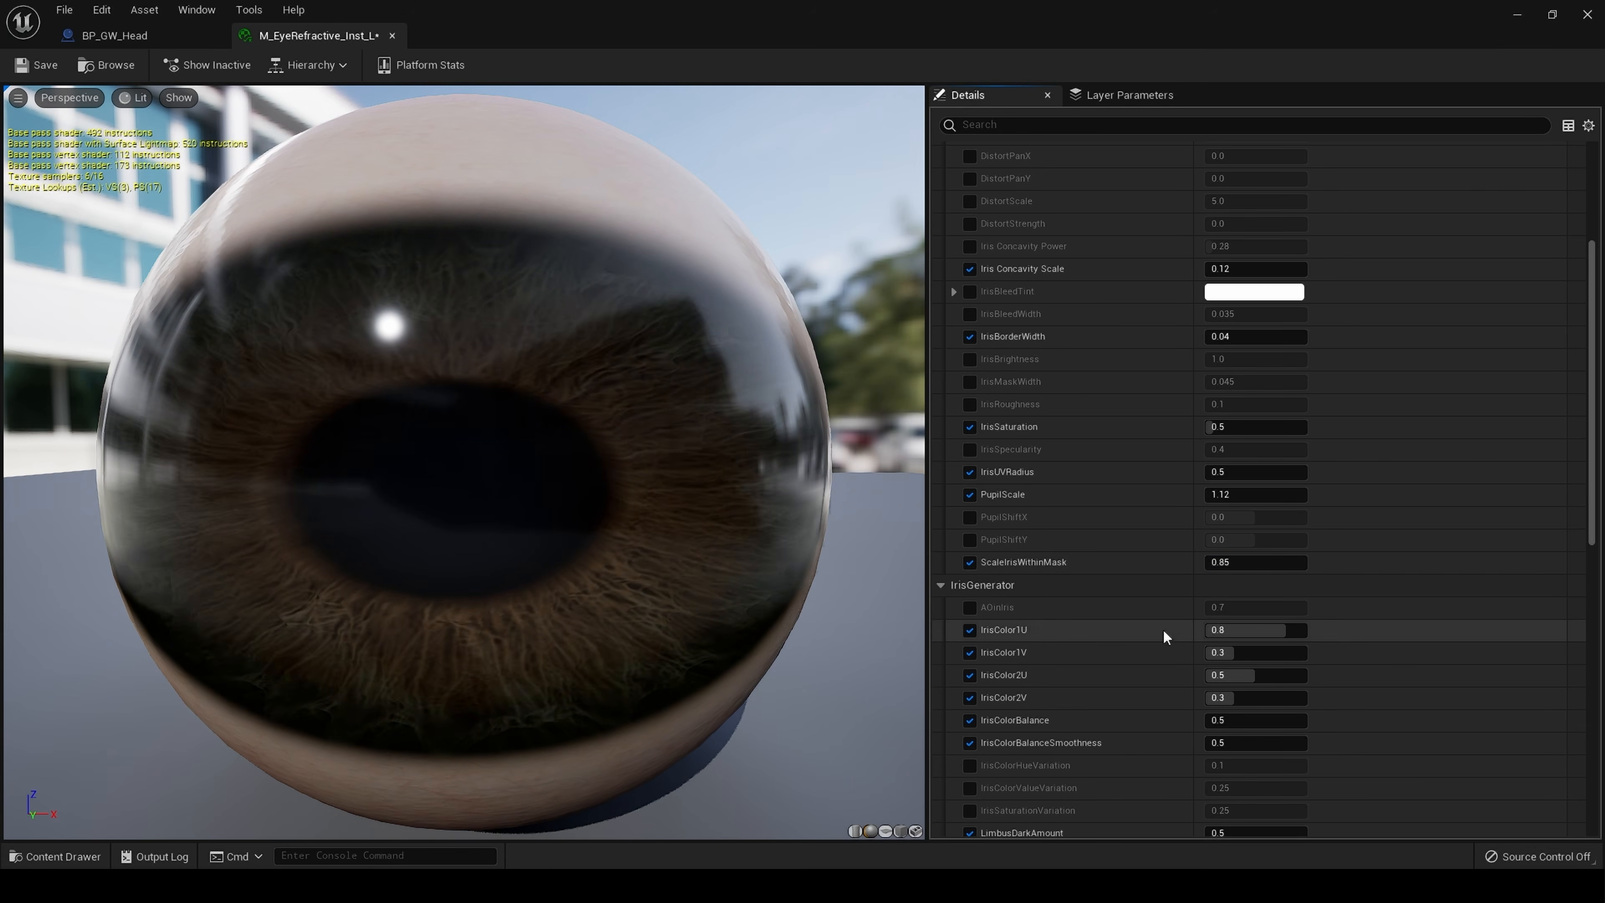
- Try IrisColor1U 0.12, IrisColor1V 0.716, IrisColor2U 0.148, IrisColorBalance 0.316, IrisColorBalanceSmoothness about 0.119 and LimbusDarkAmount about -0.565
scroll(1165, 635, down, 3)
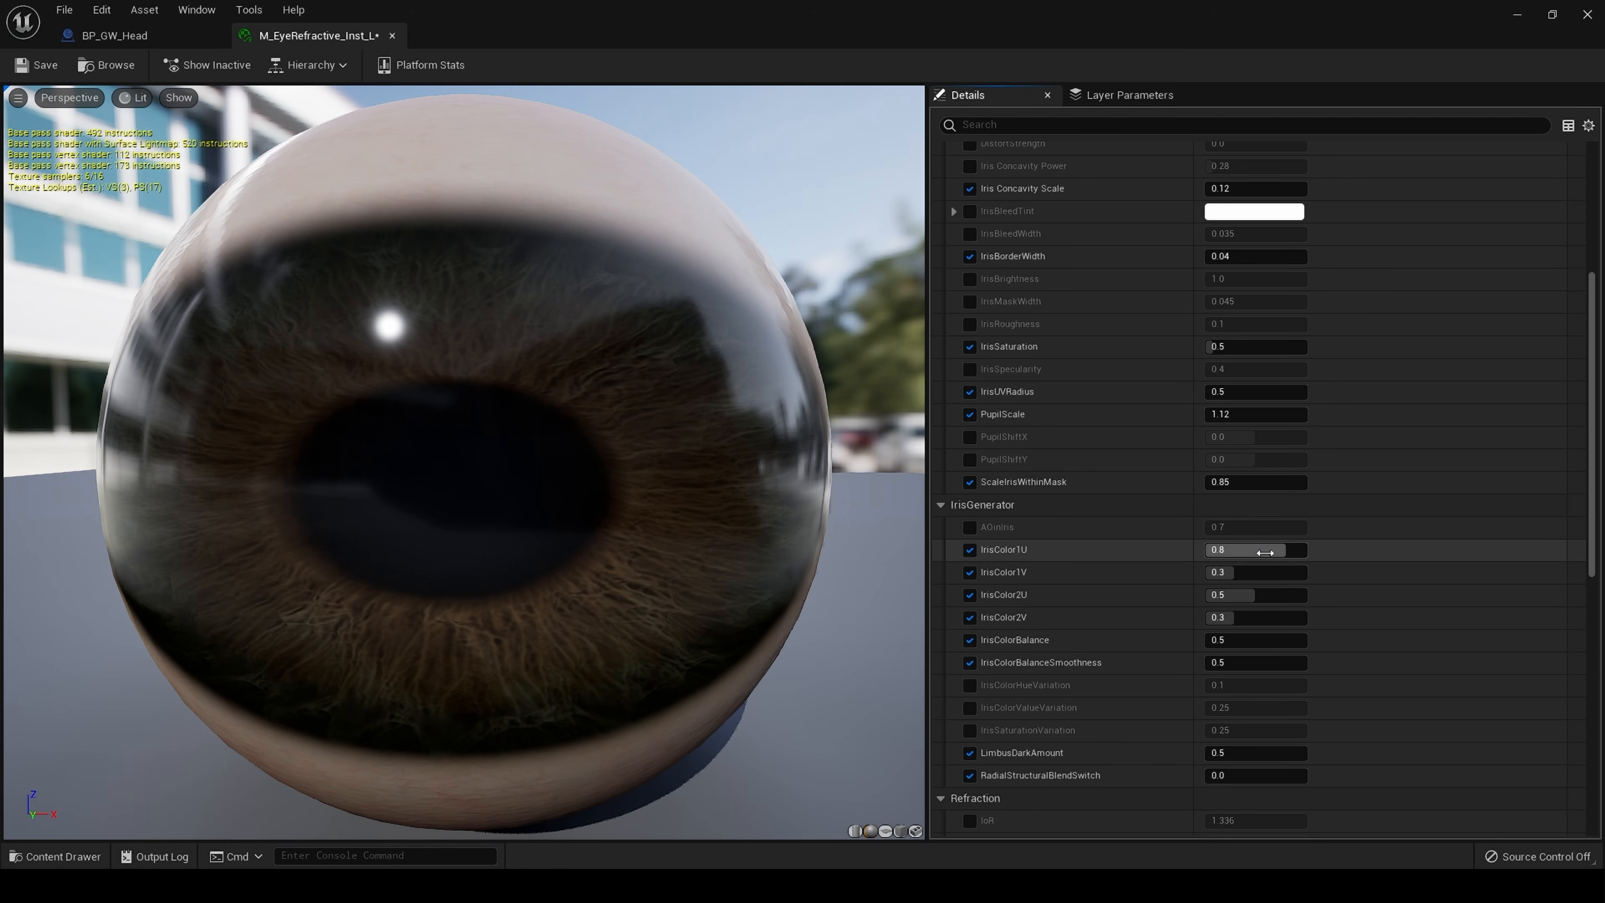
mouse_move(1264, 553)
mouse_down()
mouse_move(1213, 554)
mouse_move(1262, 549)
mouse_move(1218, 549)
mouse_move(1293, 572)
mouse_move(1221, 594)
mouse_up()
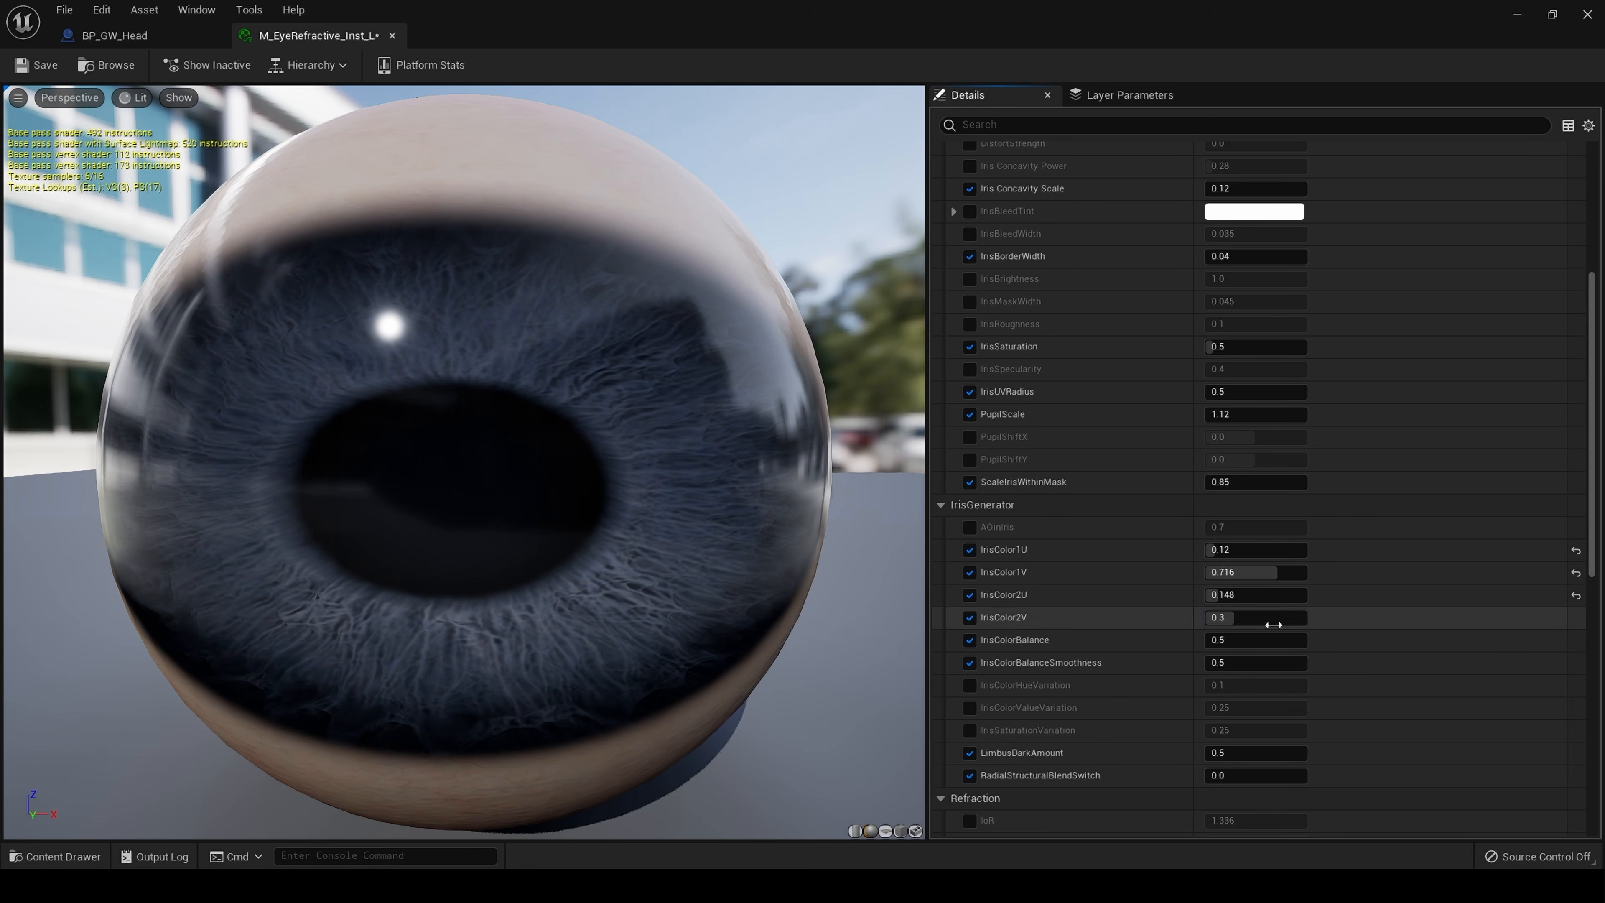
drag(1275, 640, 1272, 640)
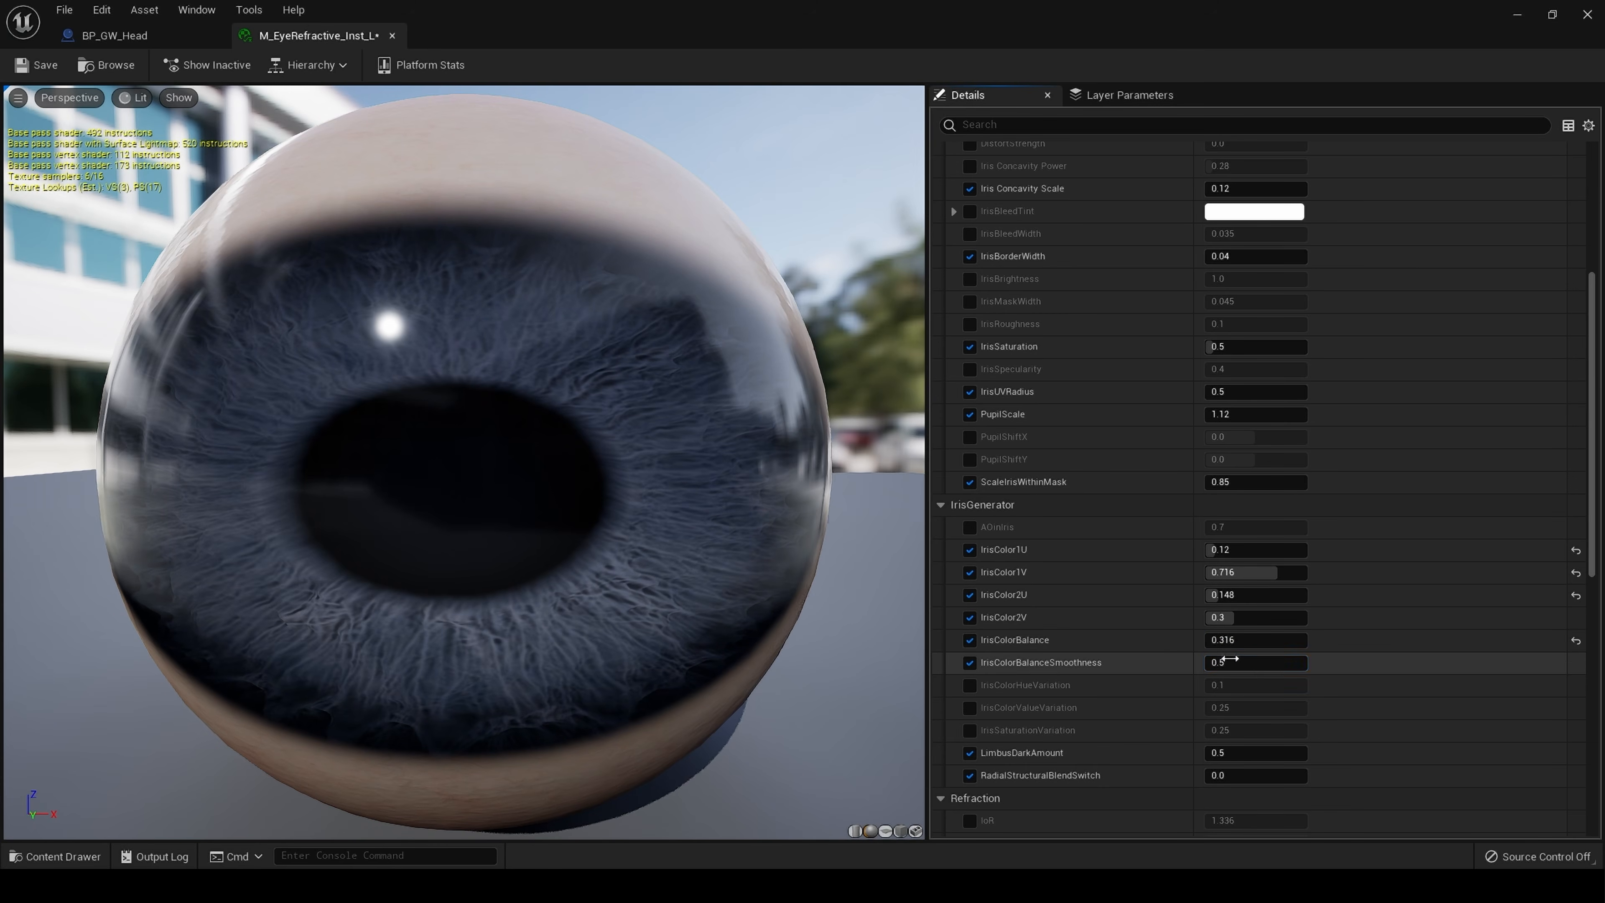
drag(1267, 663, 1250, 663)
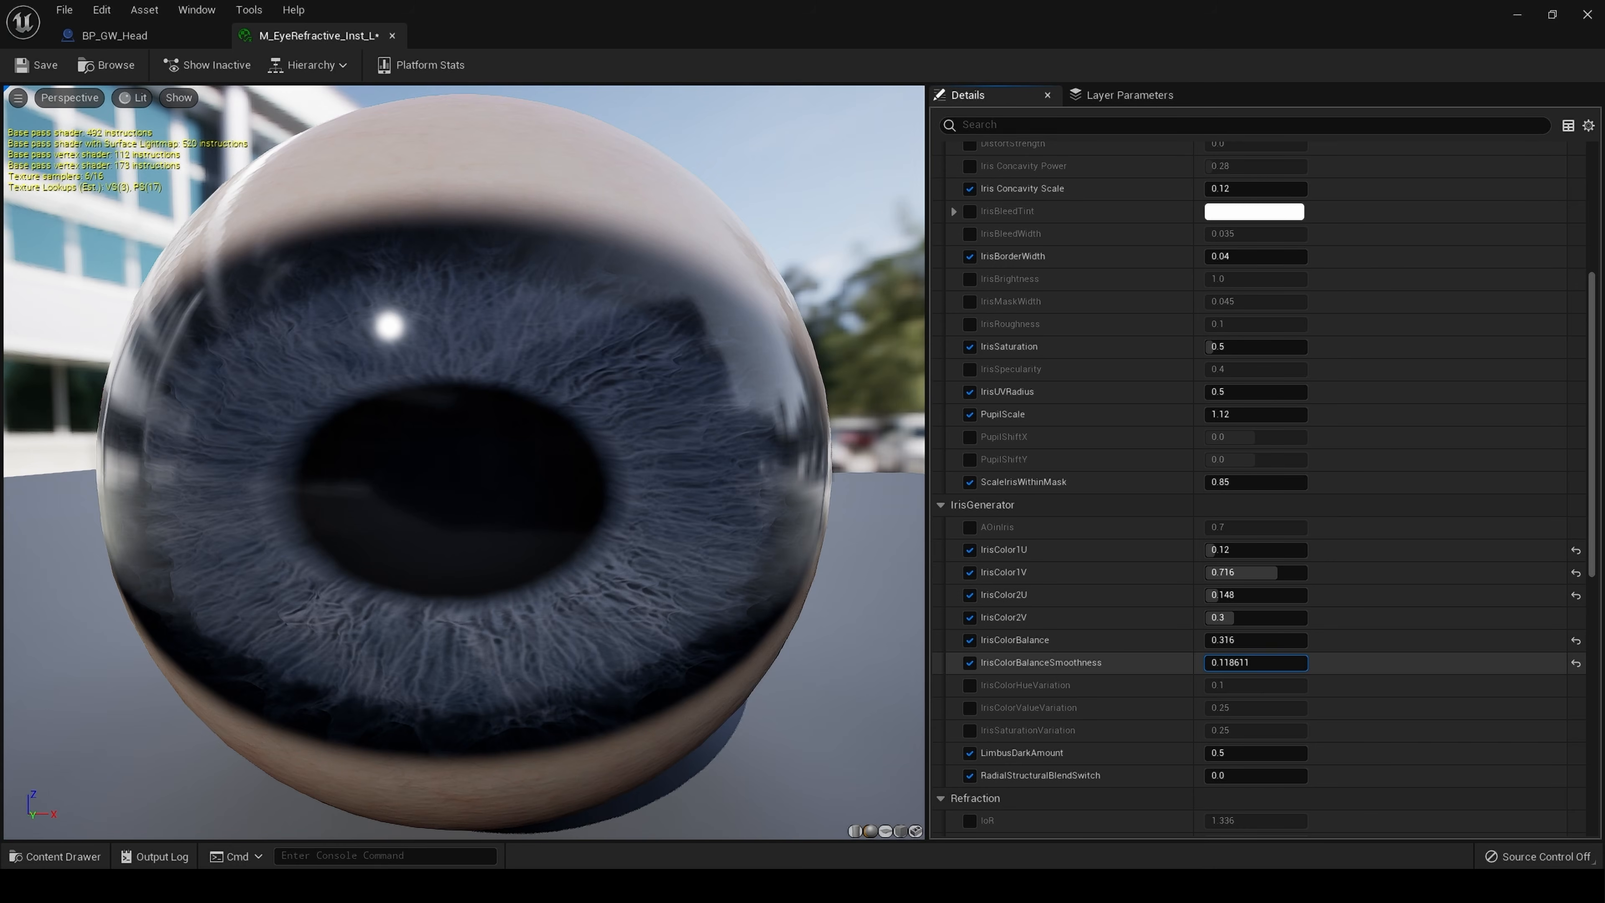
mouse_move(1229, 752)
mouse_down()
mouse_move(1255, 752)
mouse_move(1236, 752)
mouse_up()
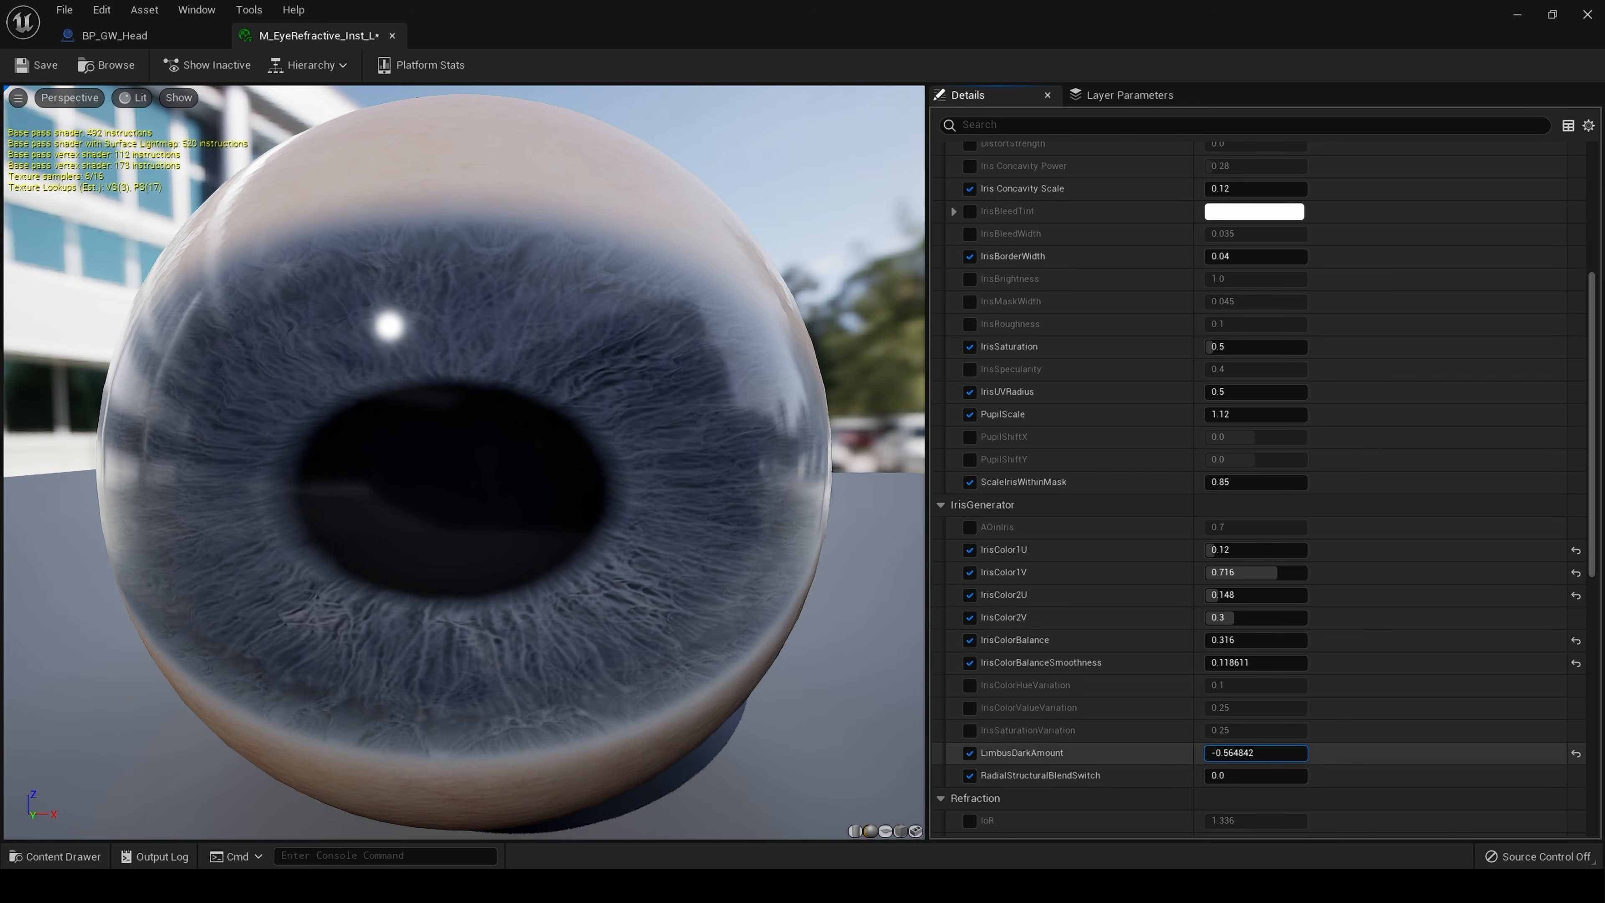
- Reset LimbusDarkAmount, IrisColorBalanceSmoothness, IrisColorBalance, IrisColor2U, IrisColor1V and IrisColor1U to their default values
click(1576, 754)
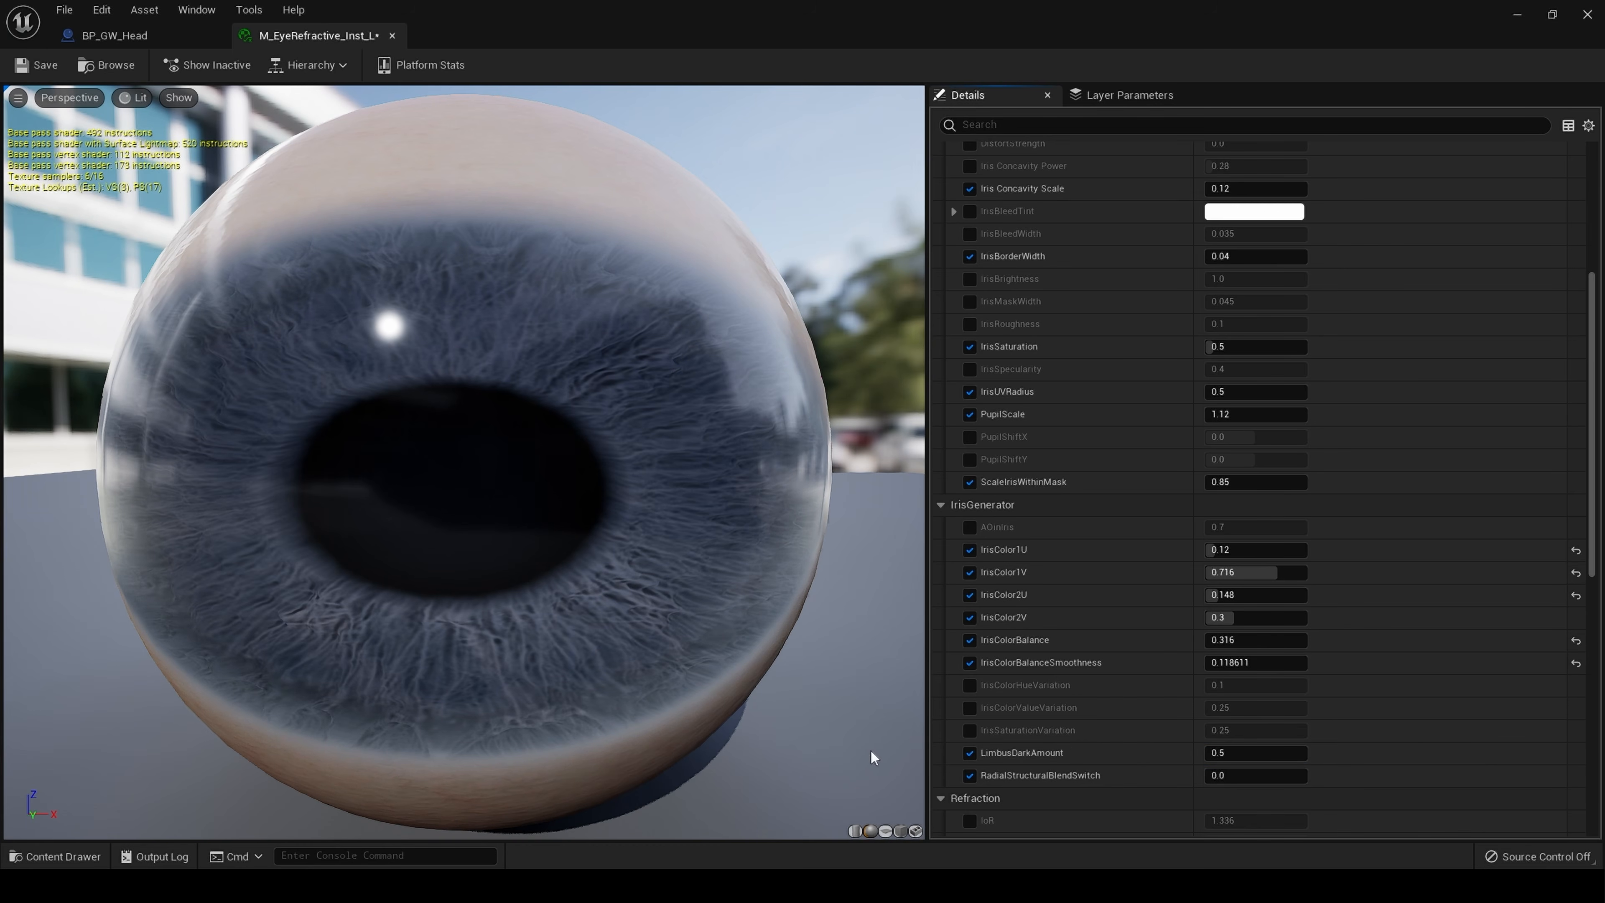
click(1576, 663)
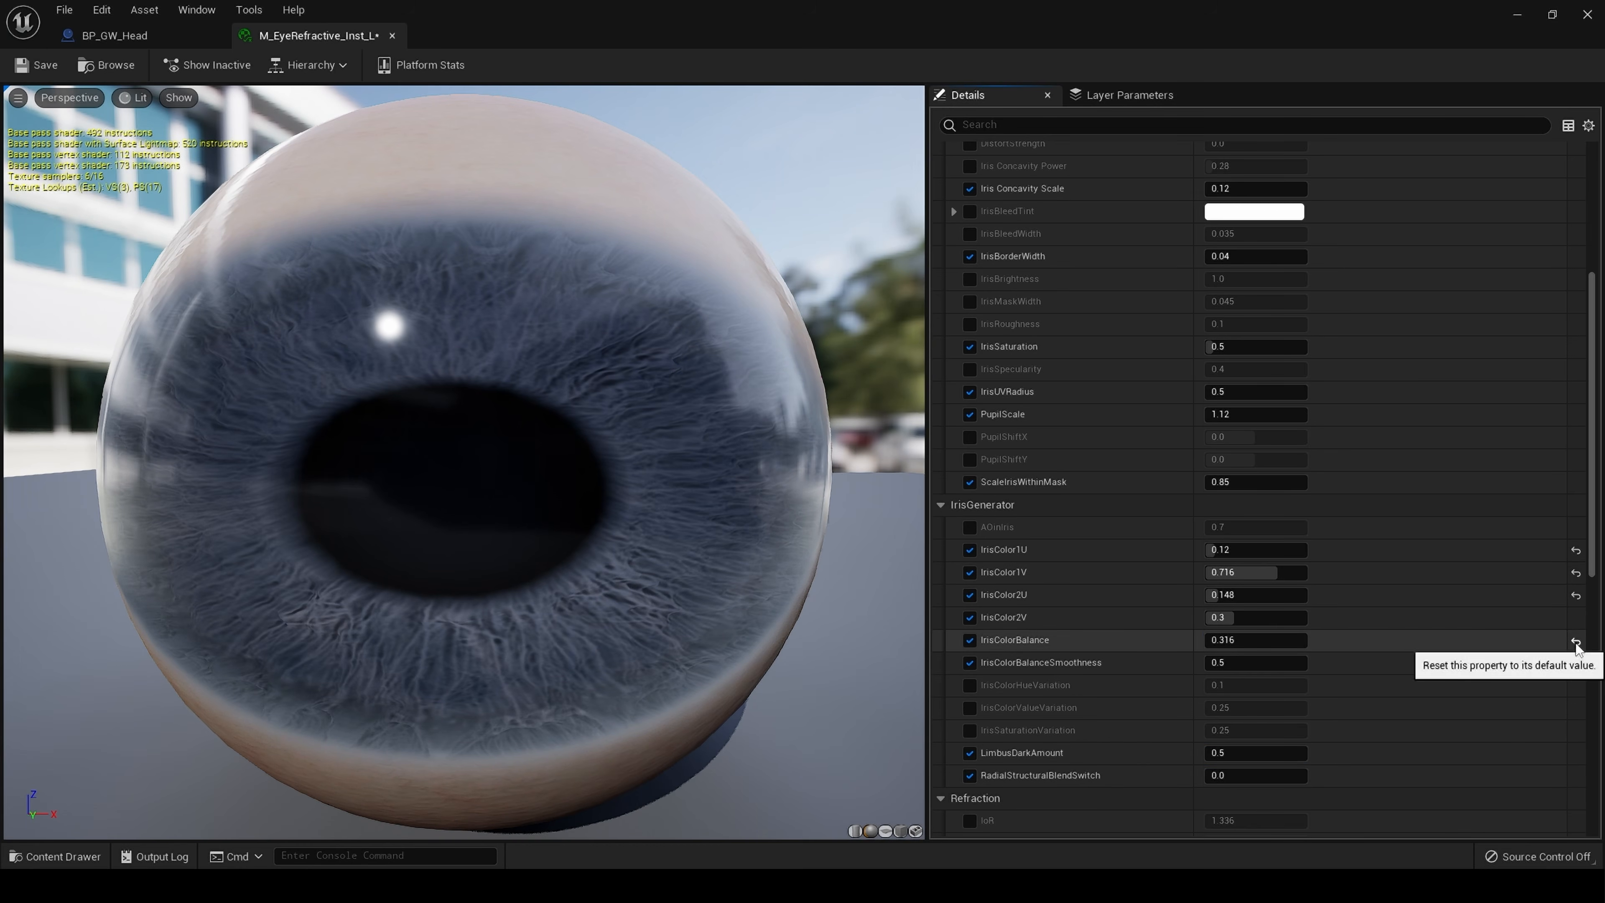
click(1575, 640)
click(1576, 594)
click(1576, 572)
click(1576, 550)
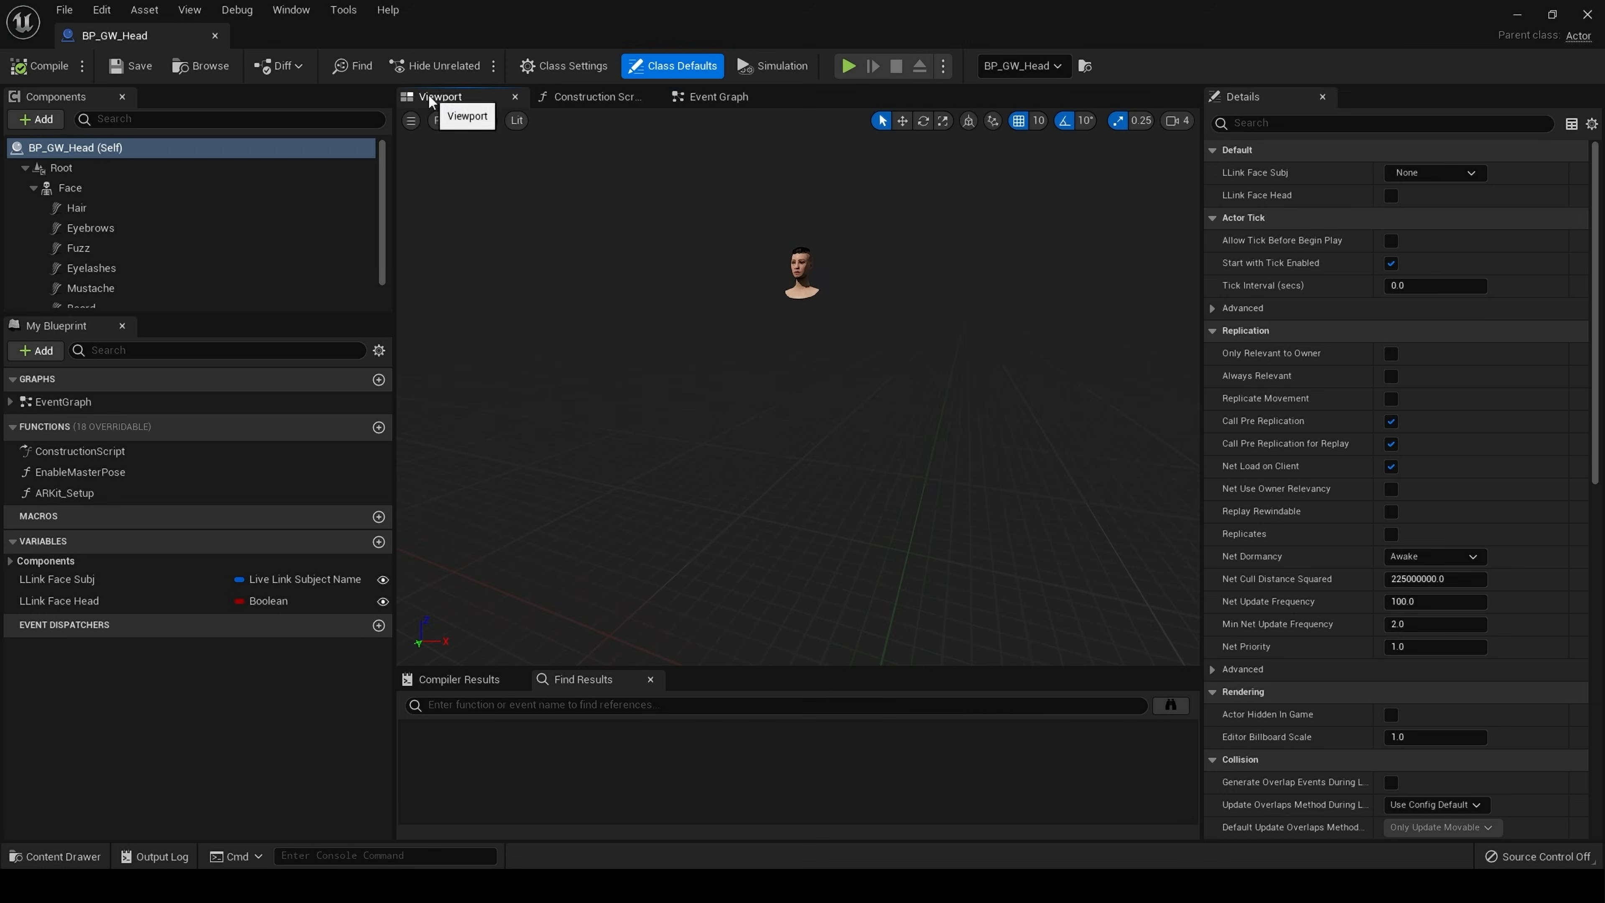
- Examine the Face component's Element 3 and Element 4 eye material slots in BP_GW_Head and close the blueprint
drag(894, 363, 908, 297)
click(64, 189)
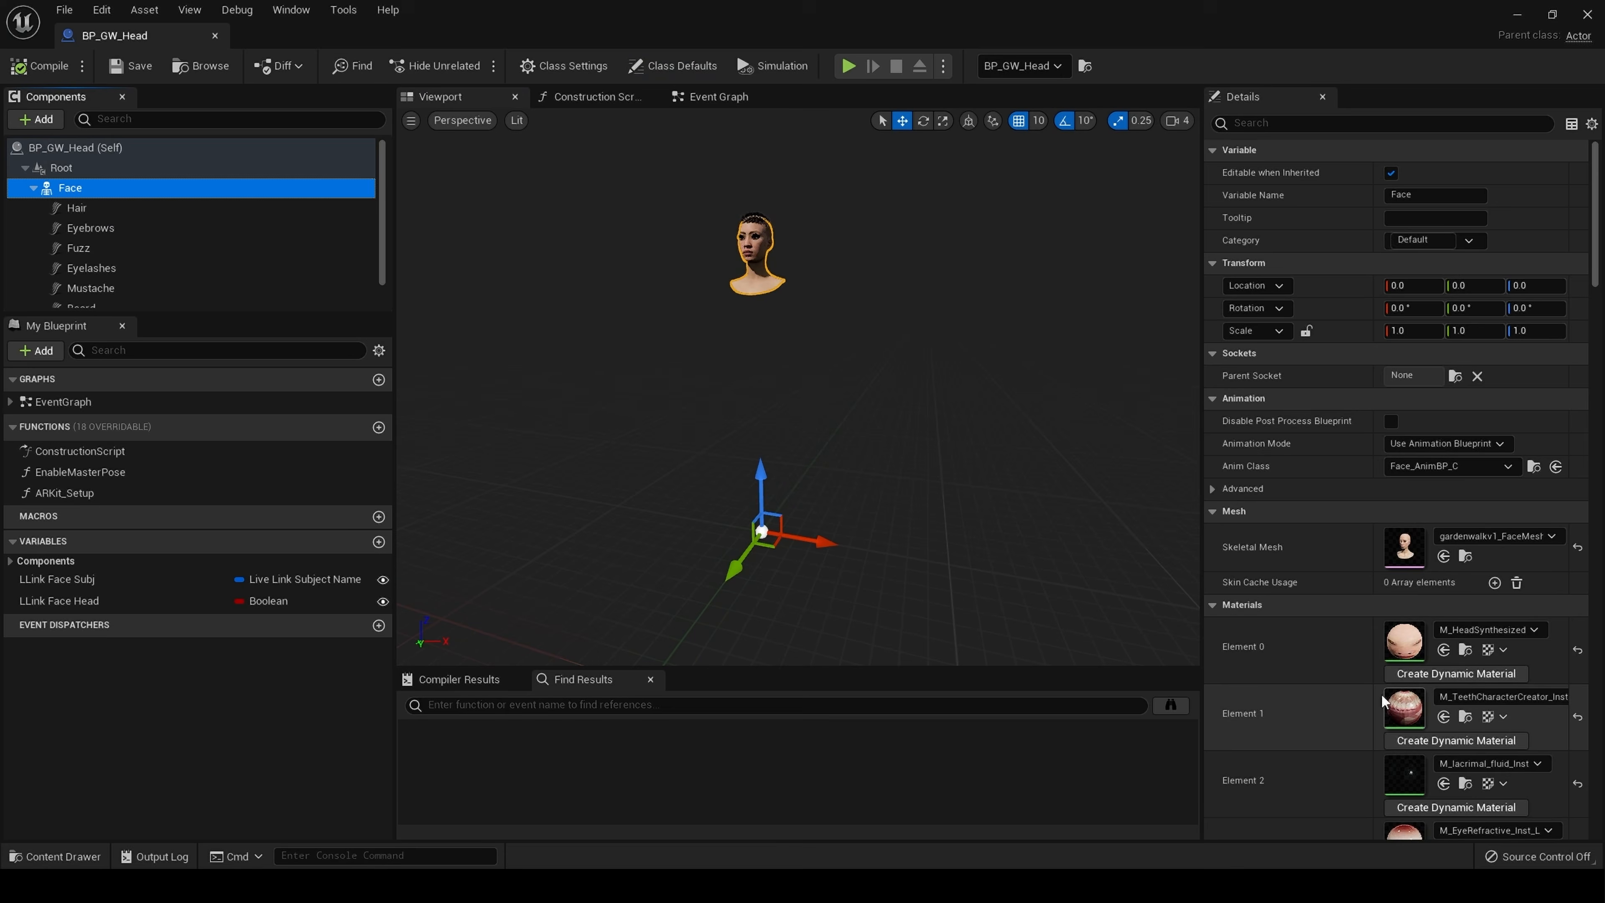
scroll(1302, 683, down, 3)
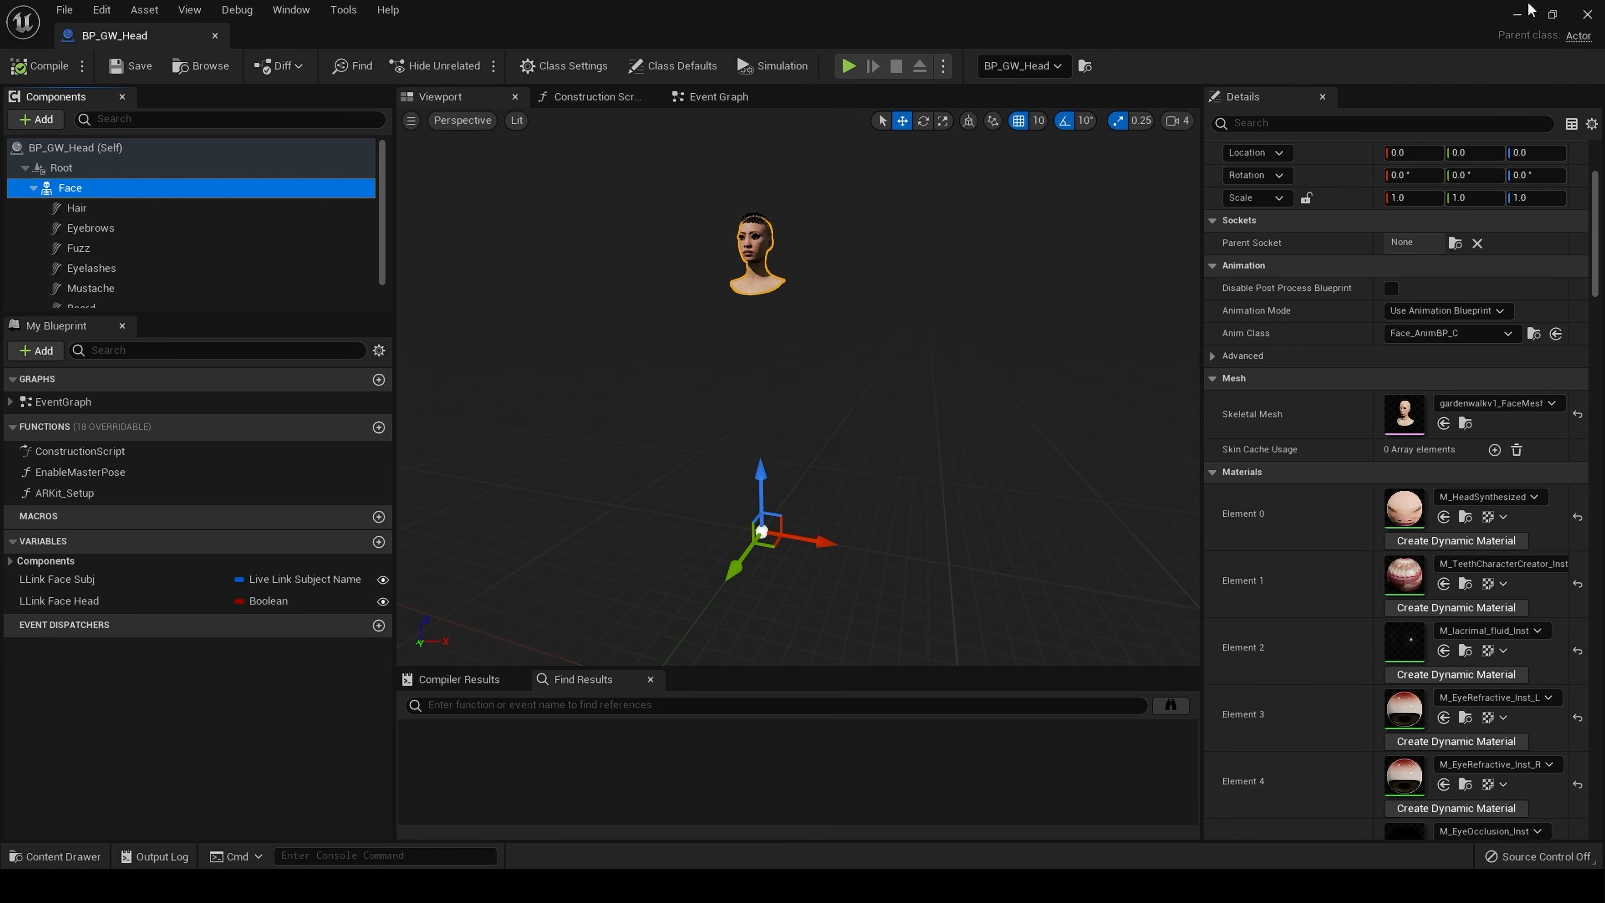
key(f)
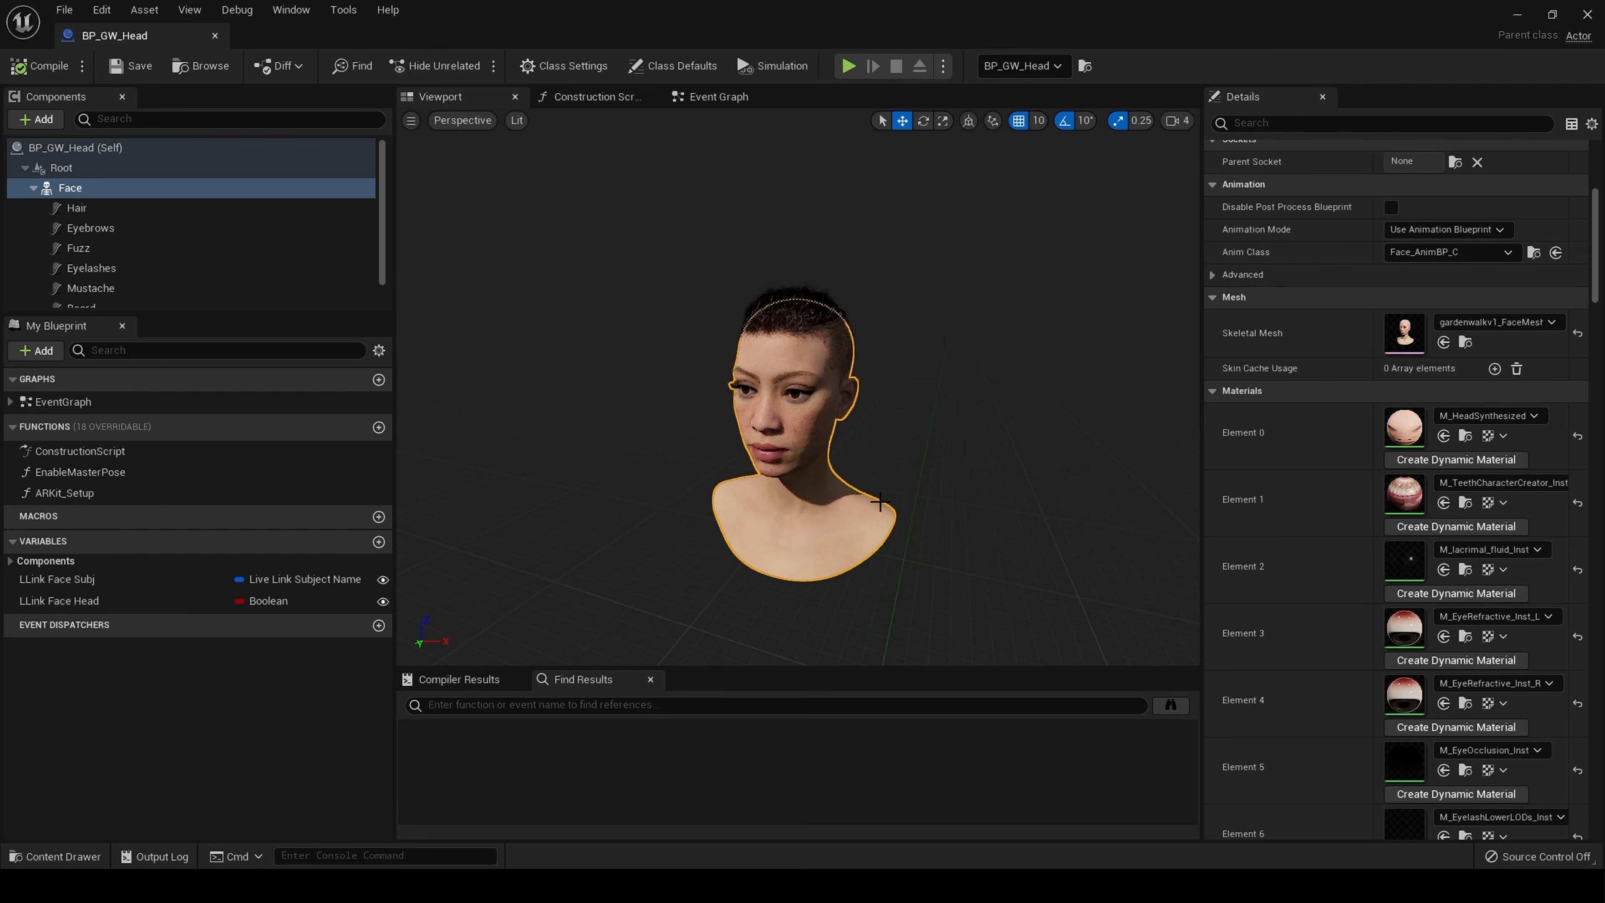
drag(881, 501, 881, 437)
middle_drag(880, 501, 874, 552)
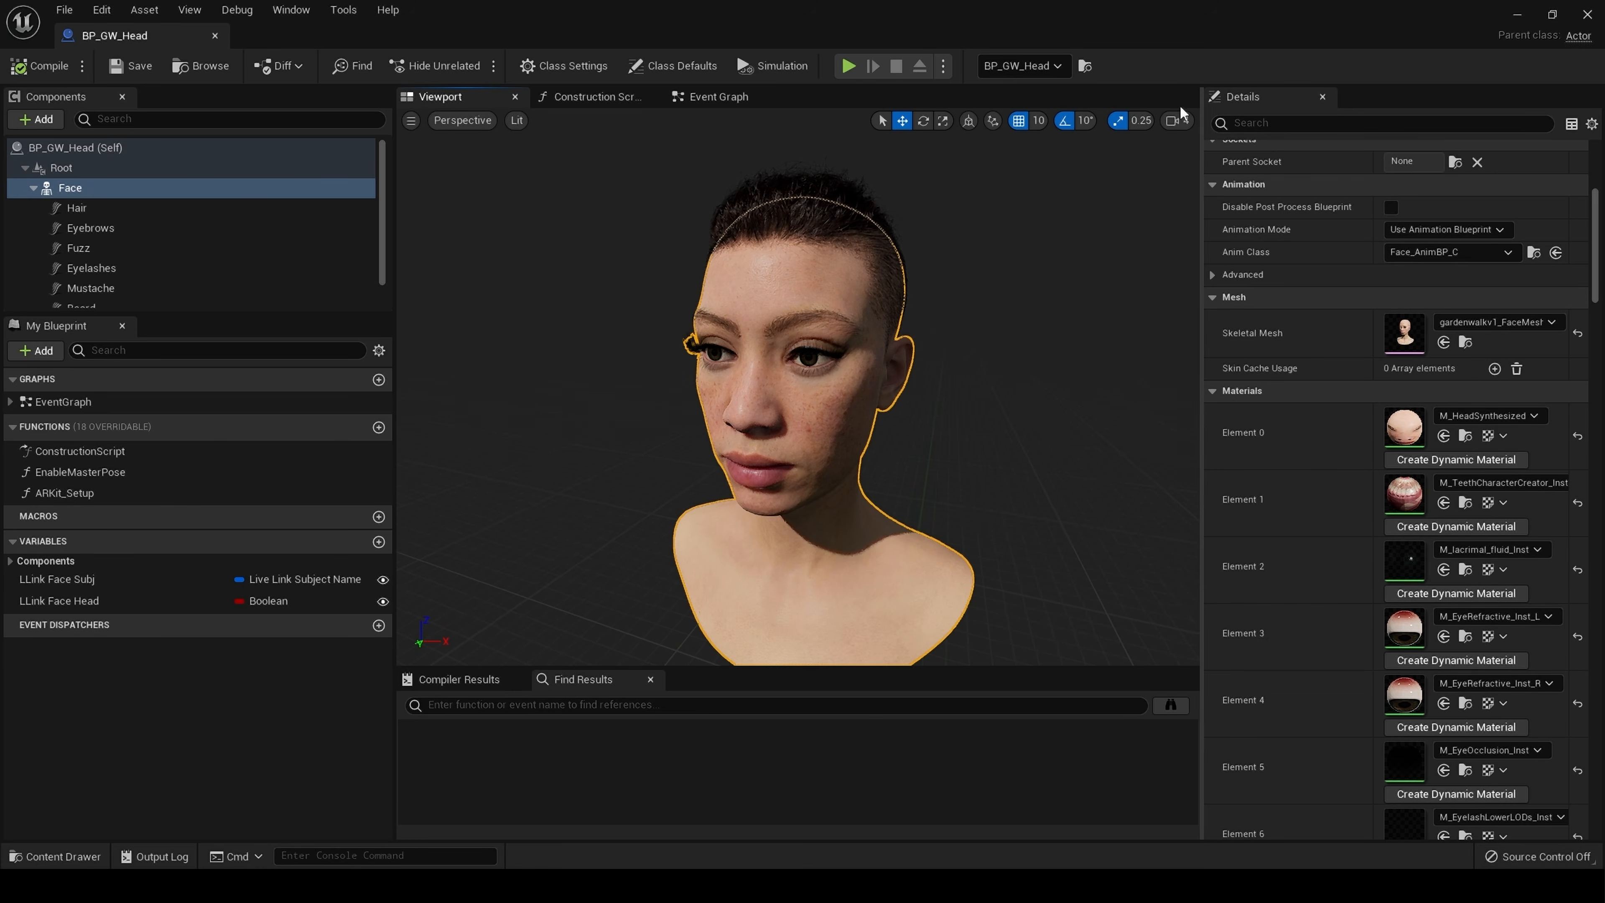
click(1588, 14)
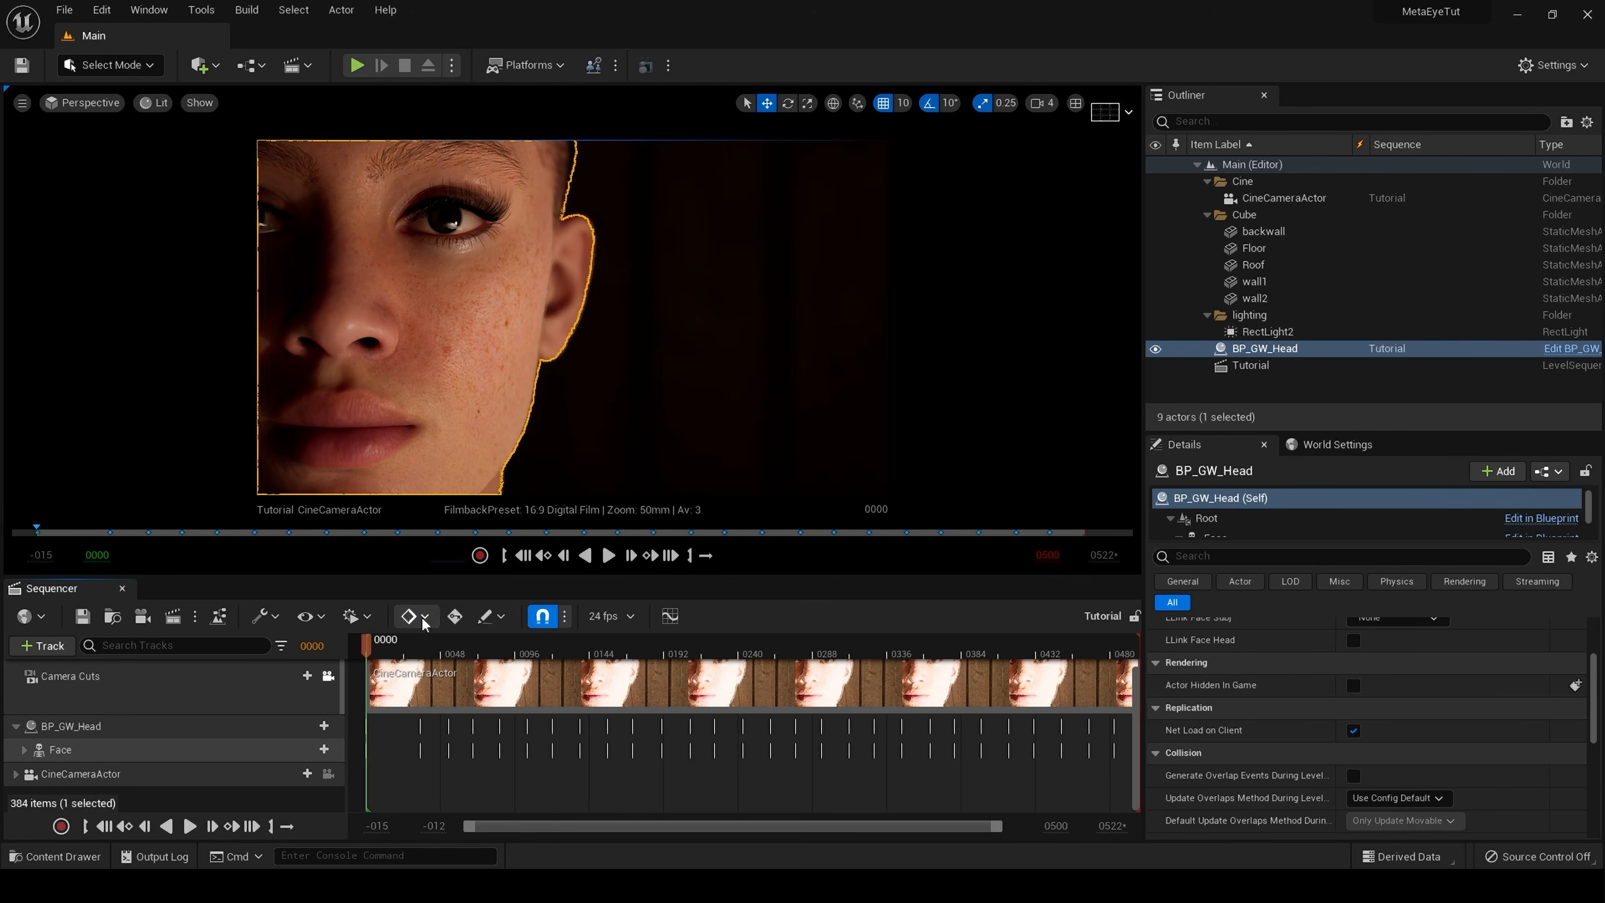
- Add material parameter tracks for Element 3 and Element 4 to the Face track in the Tutorial sequence
click(64, 750)
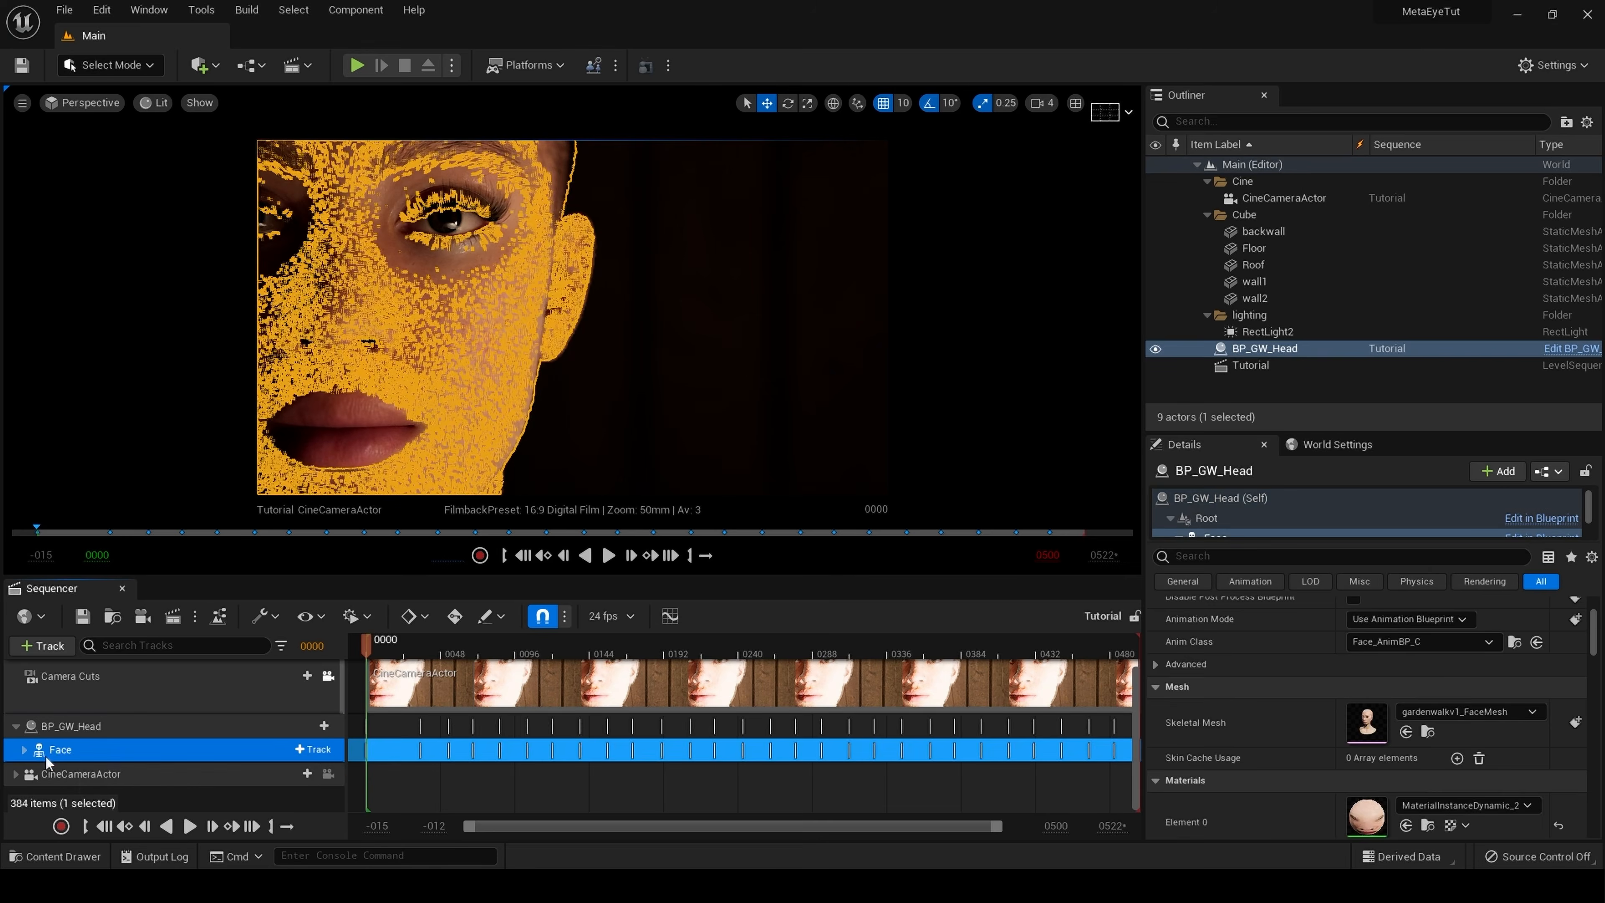
click(314, 749)
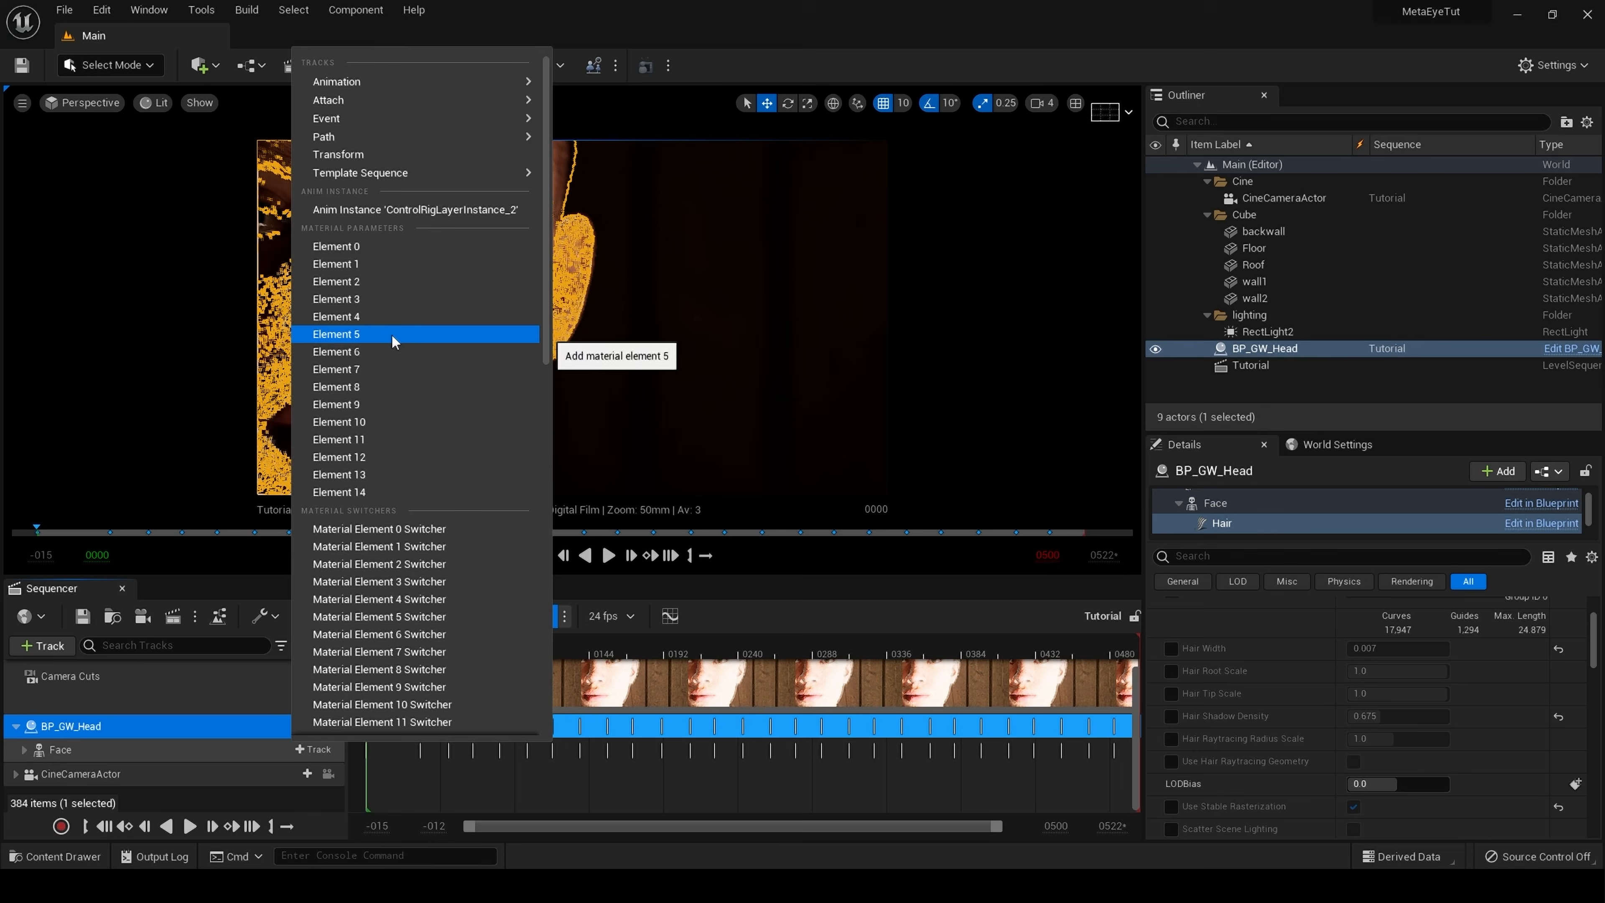
click(386, 300)
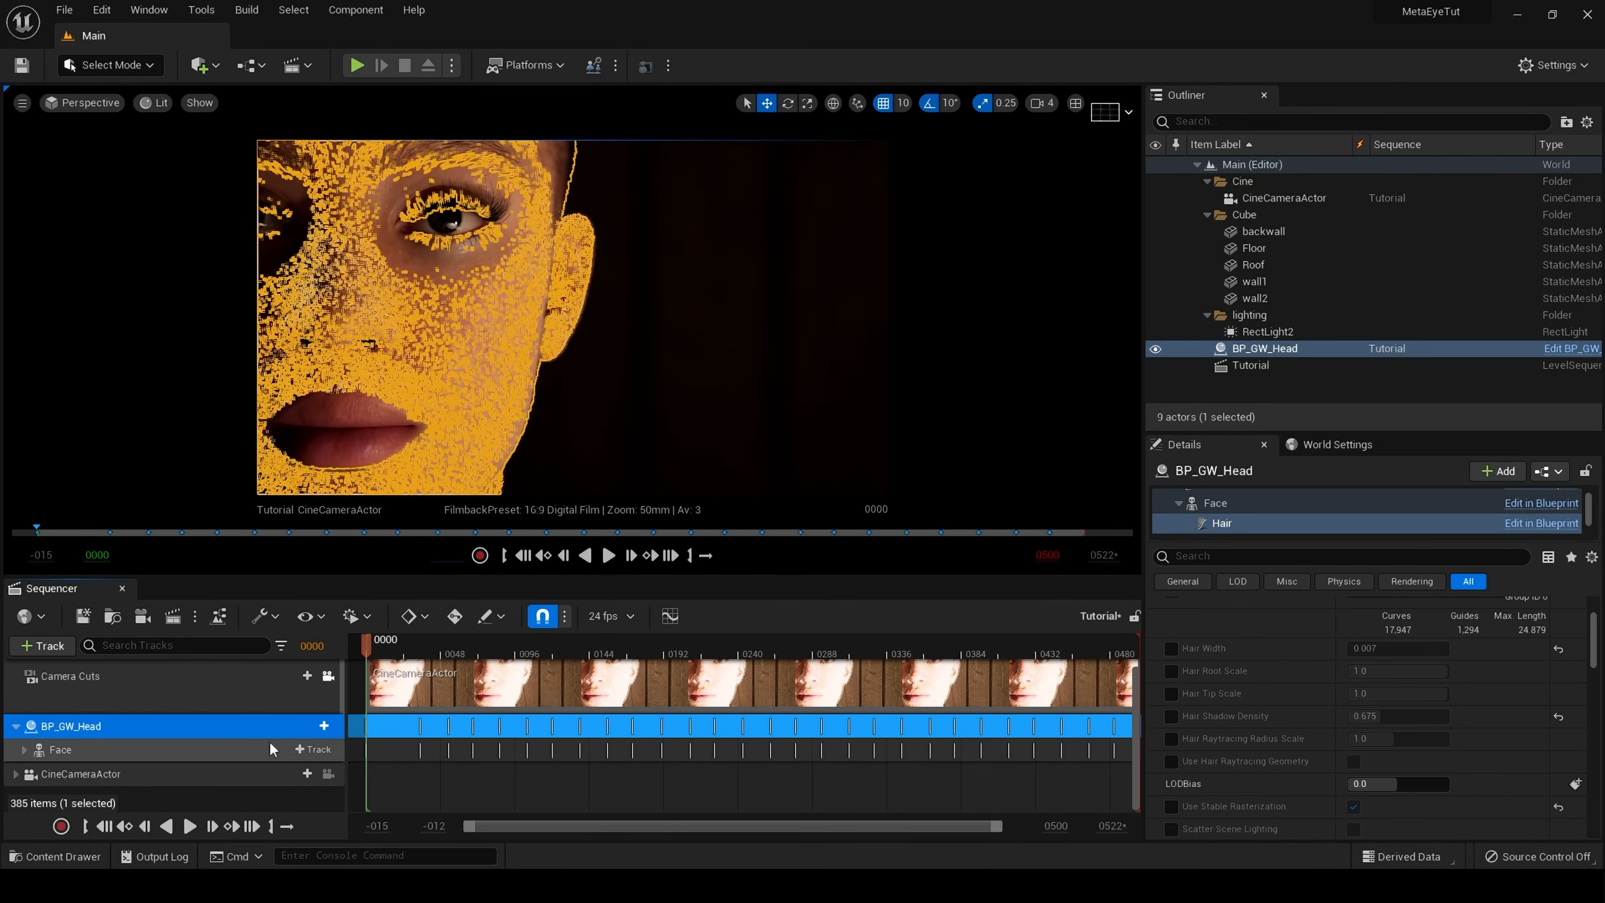
click(318, 751)
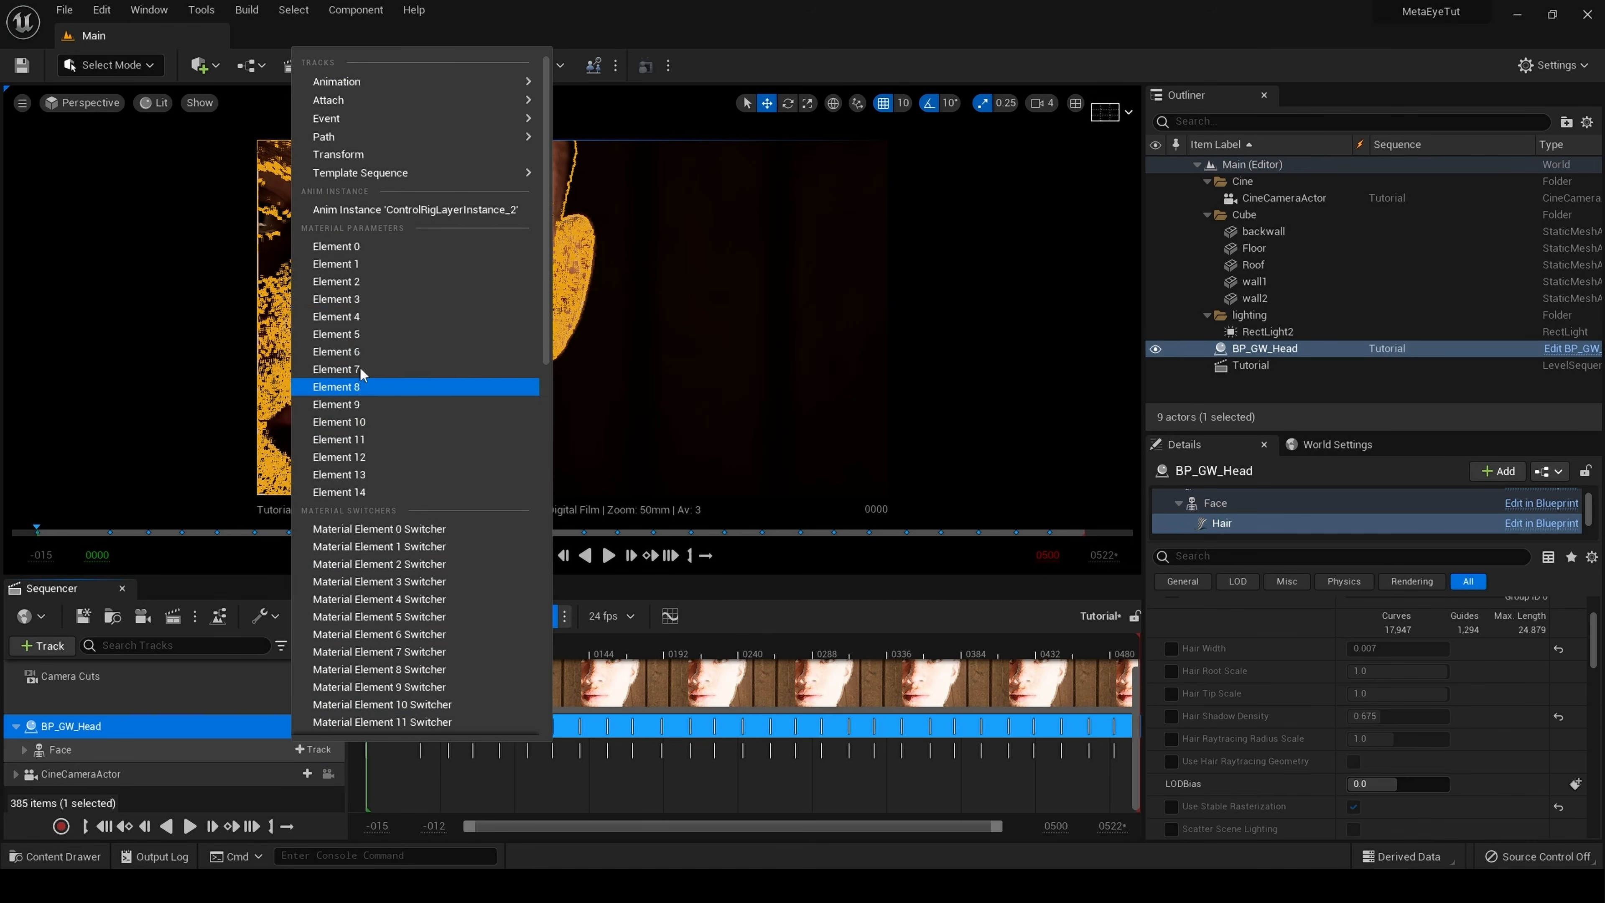
click(364, 323)
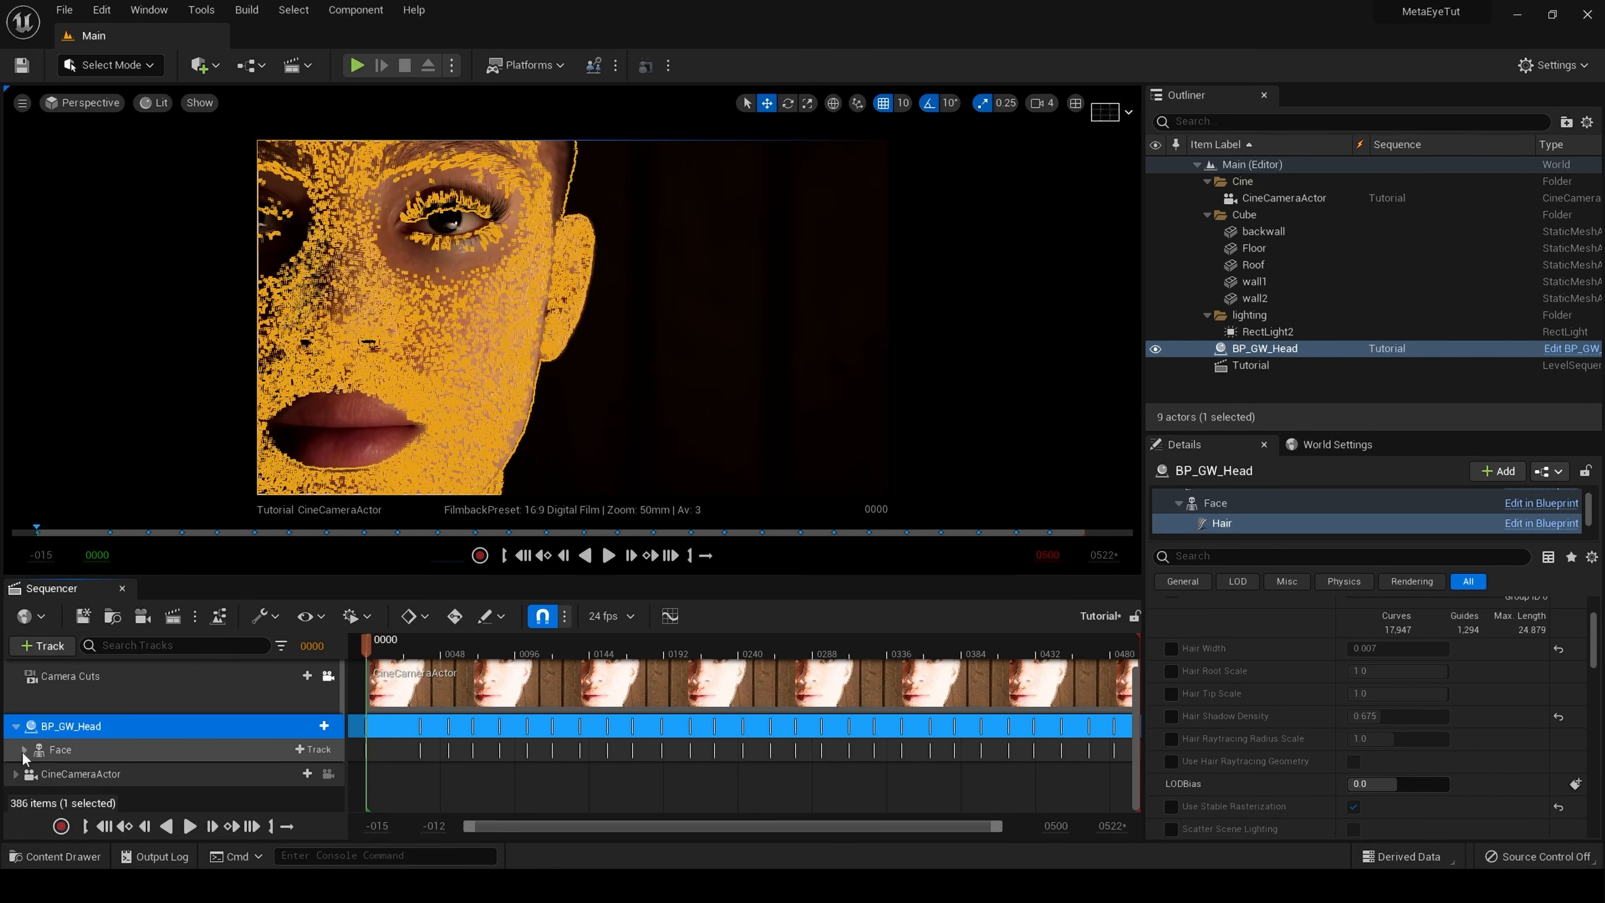
- Expand the Face track down to its Material Element tracks and select the backwall to clear the head's highlight
click(24, 749)
scroll(95, 774, down, 2)
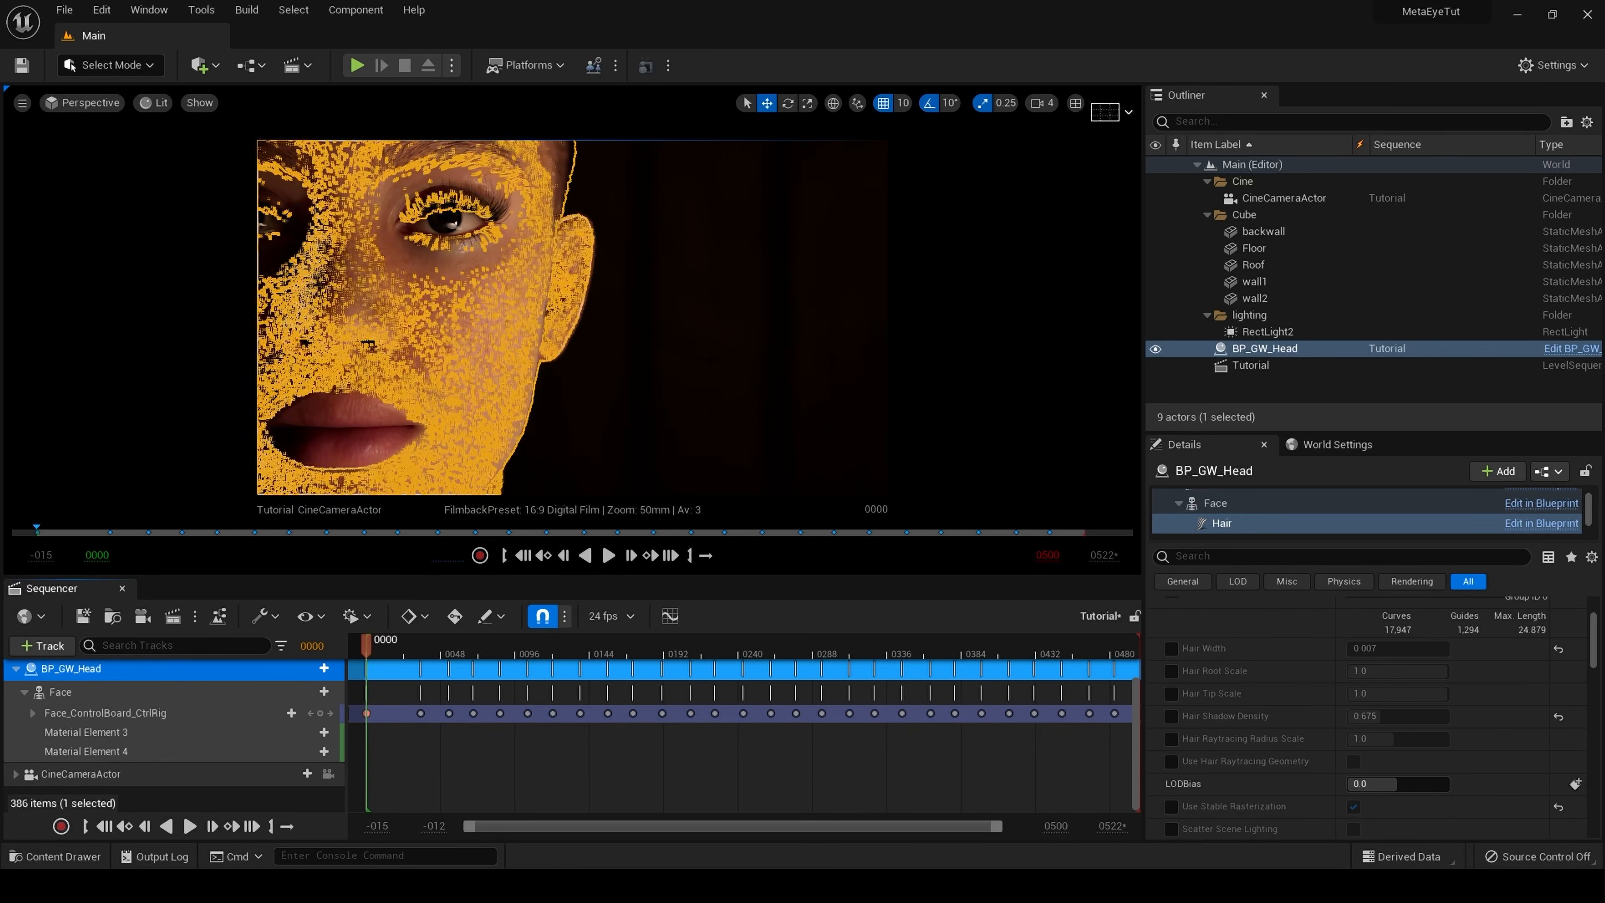
click(707, 361)
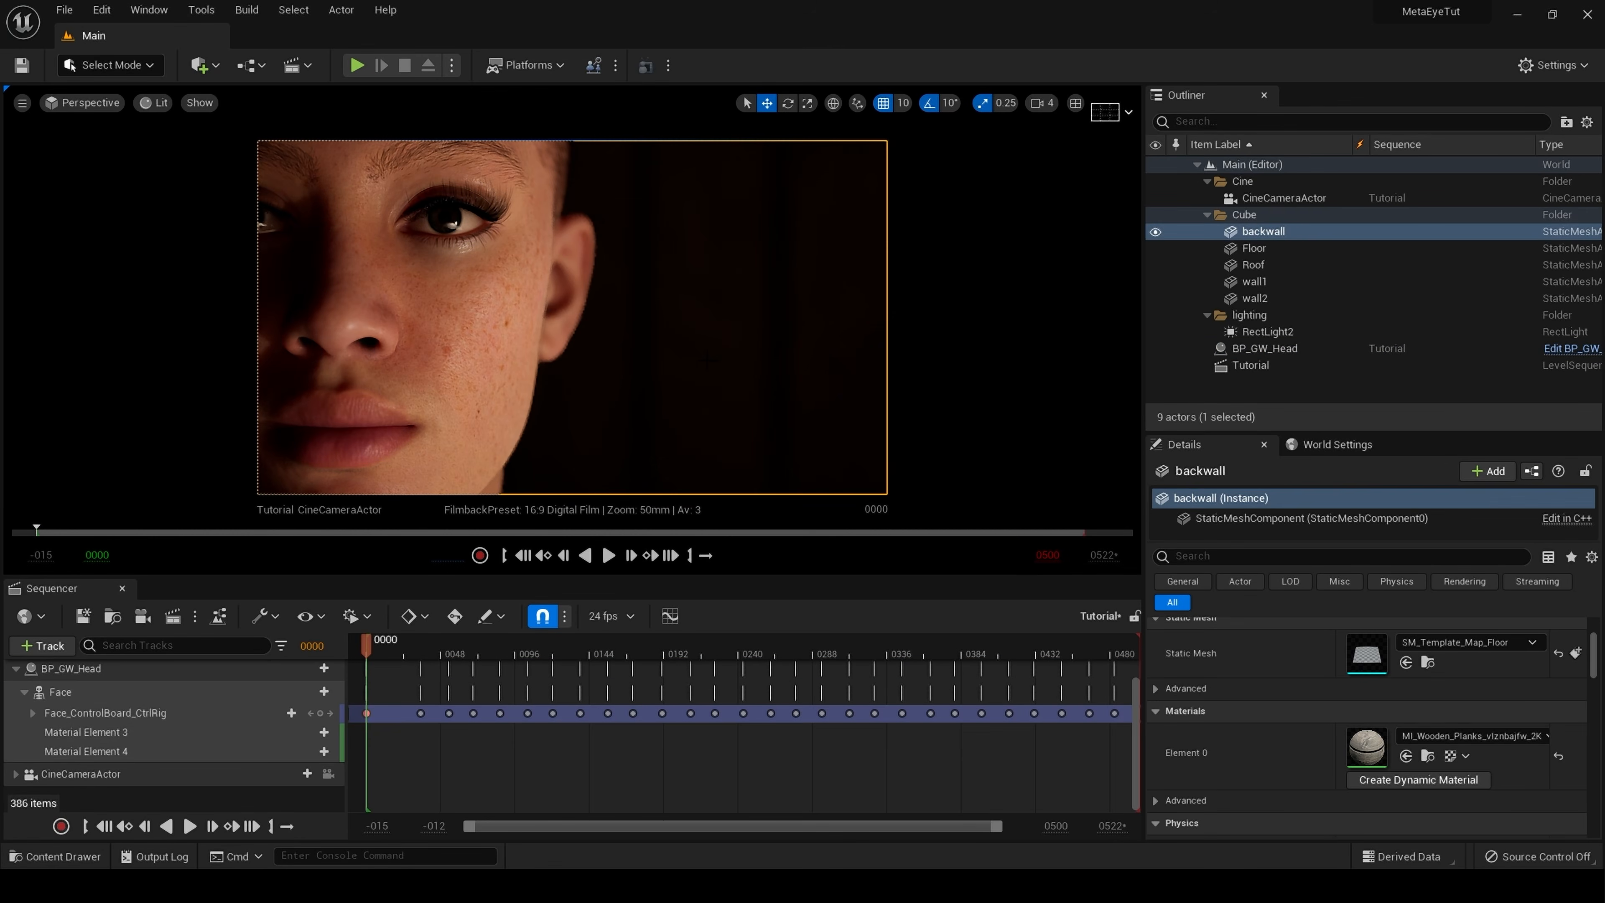
- Add IrisColor1U, IrisColor1V, IrisColor2U and IrisColor2V parameters to the Material Element 3 track
click(184, 730)
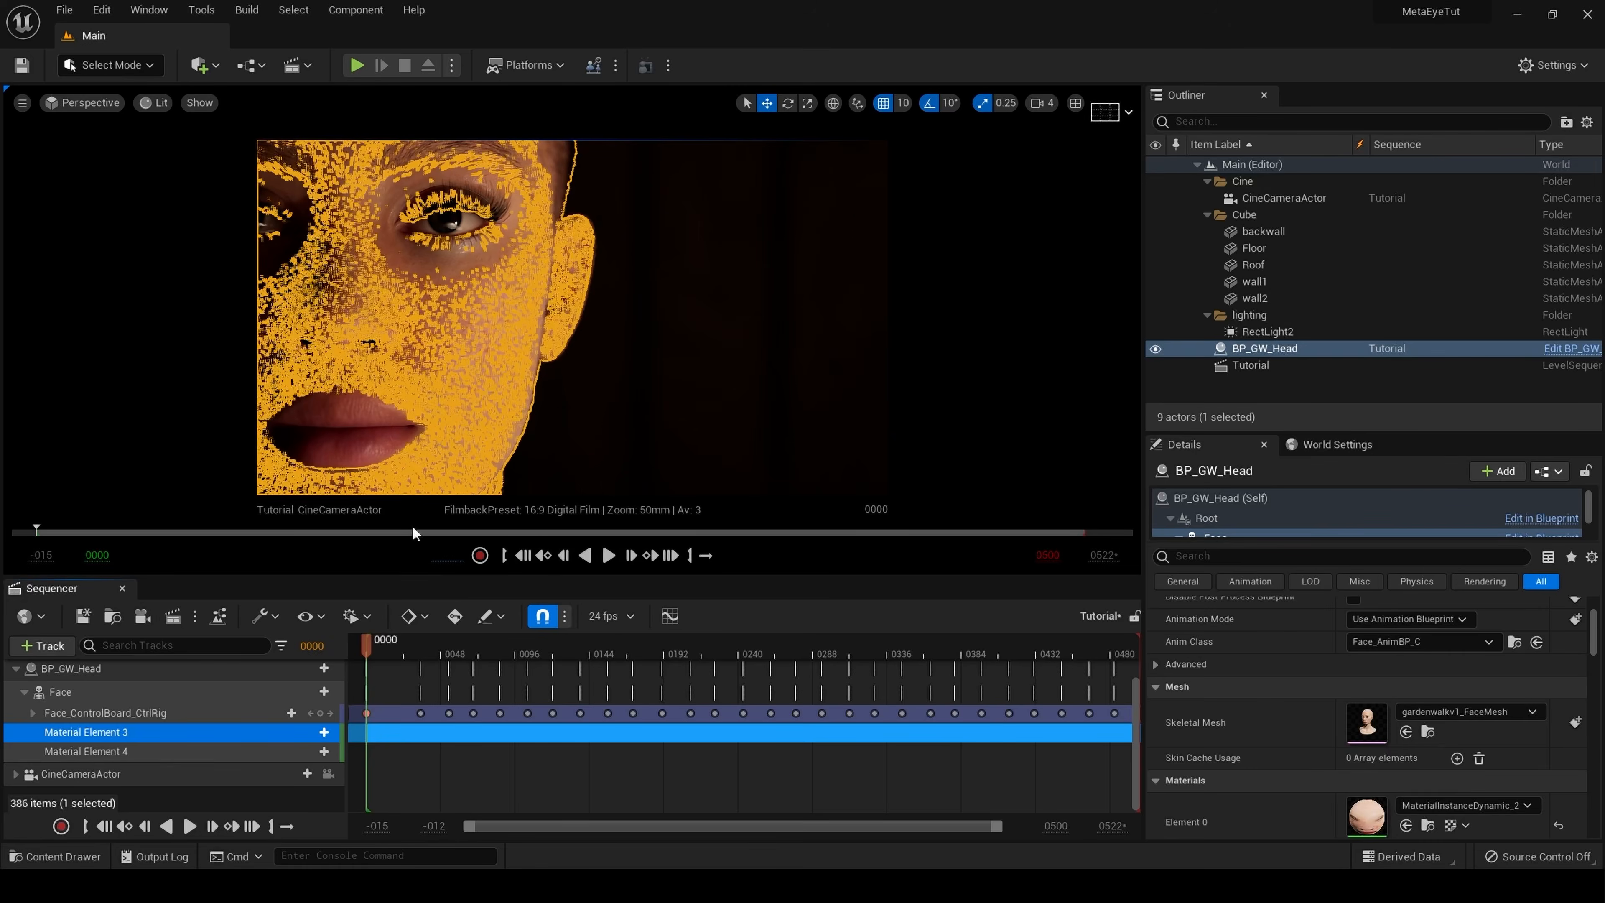
click(321, 734)
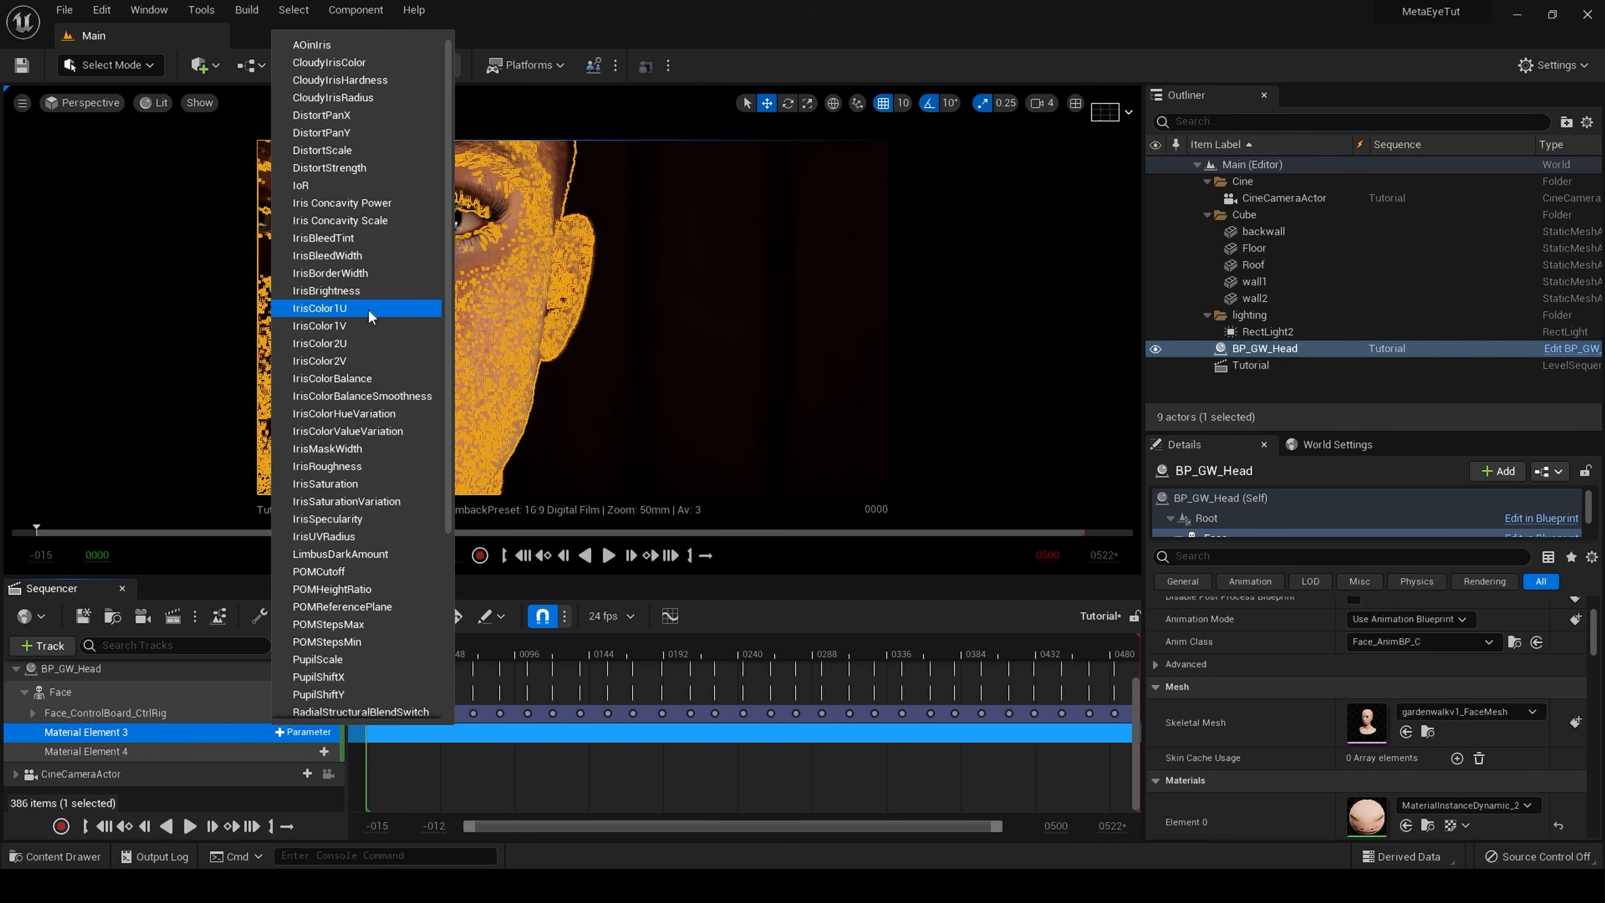
click(302, 732)
click(302, 732)
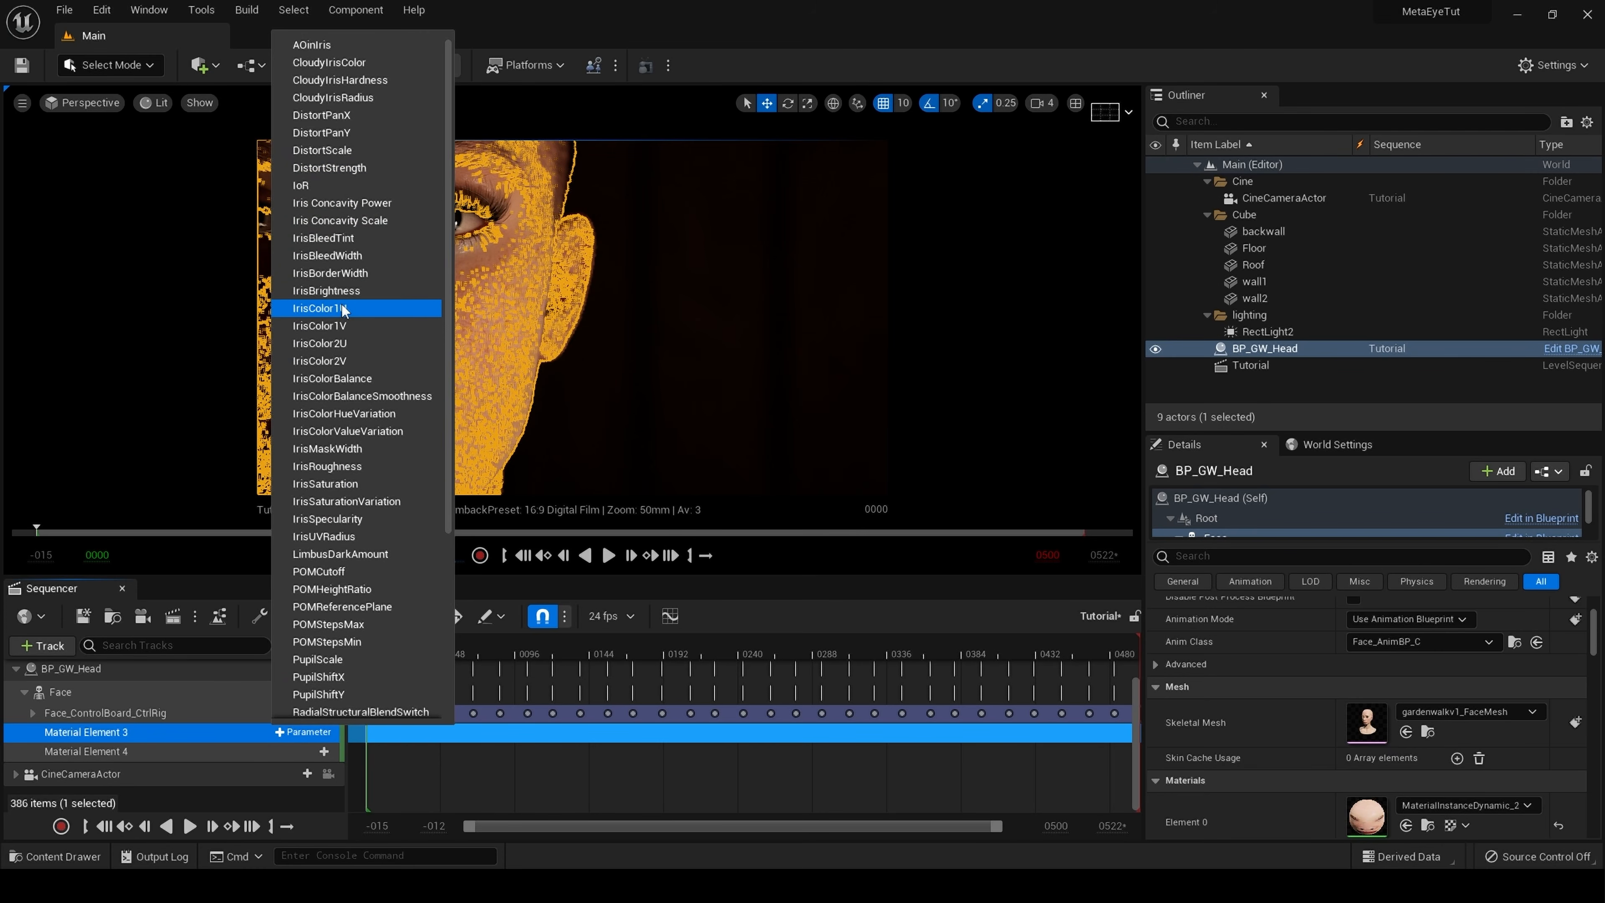
click(328, 308)
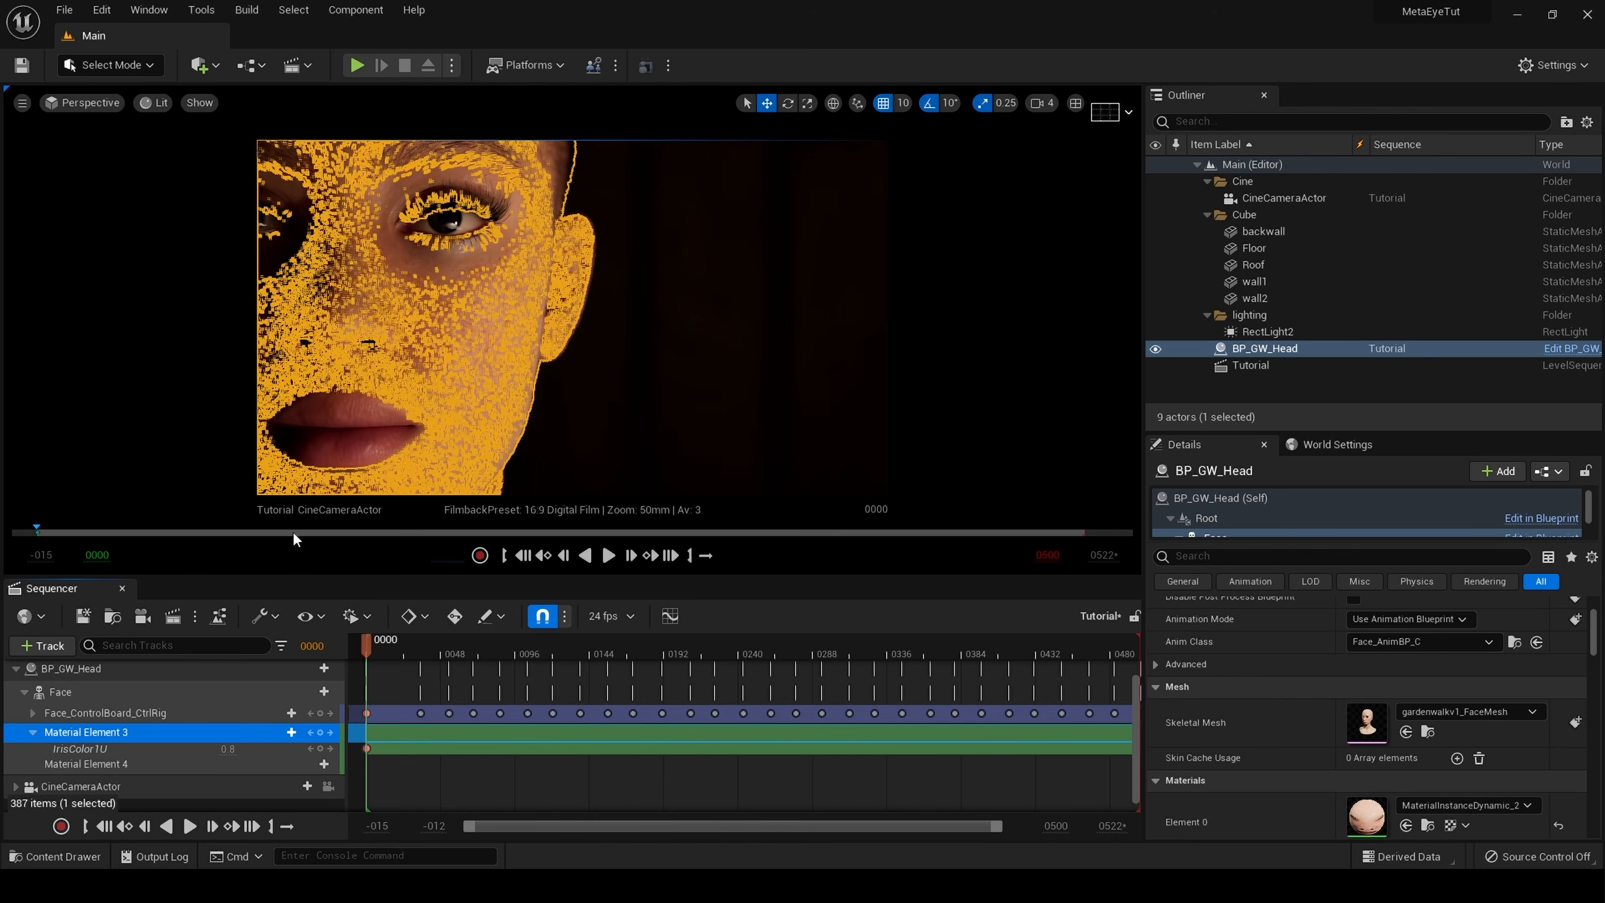
click(292, 731)
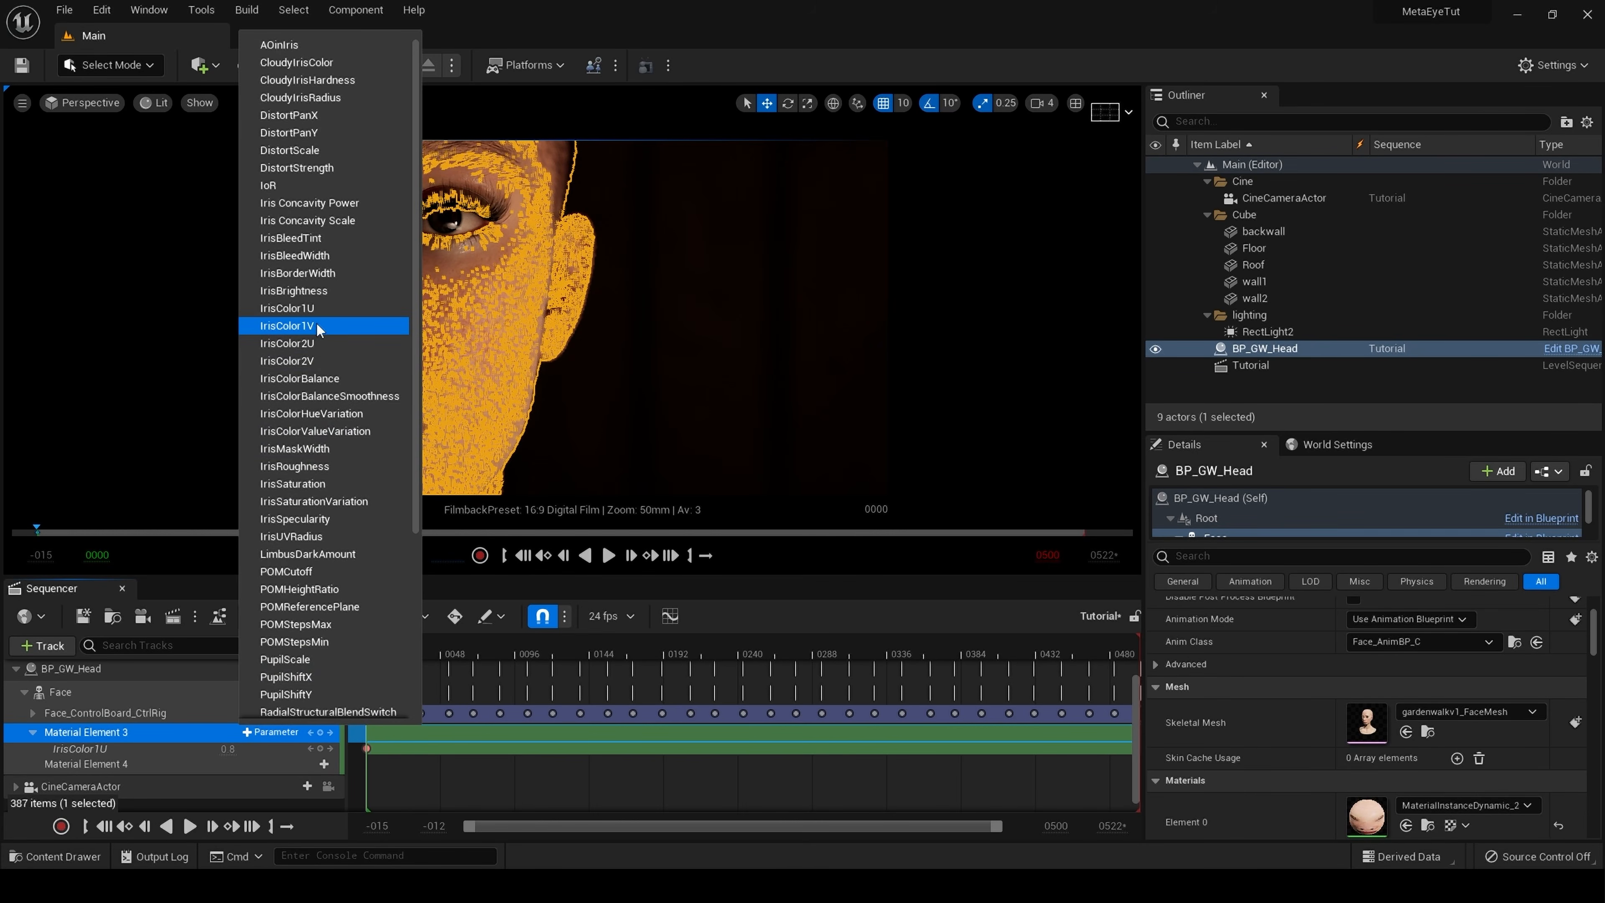
click(316, 325)
click(274, 732)
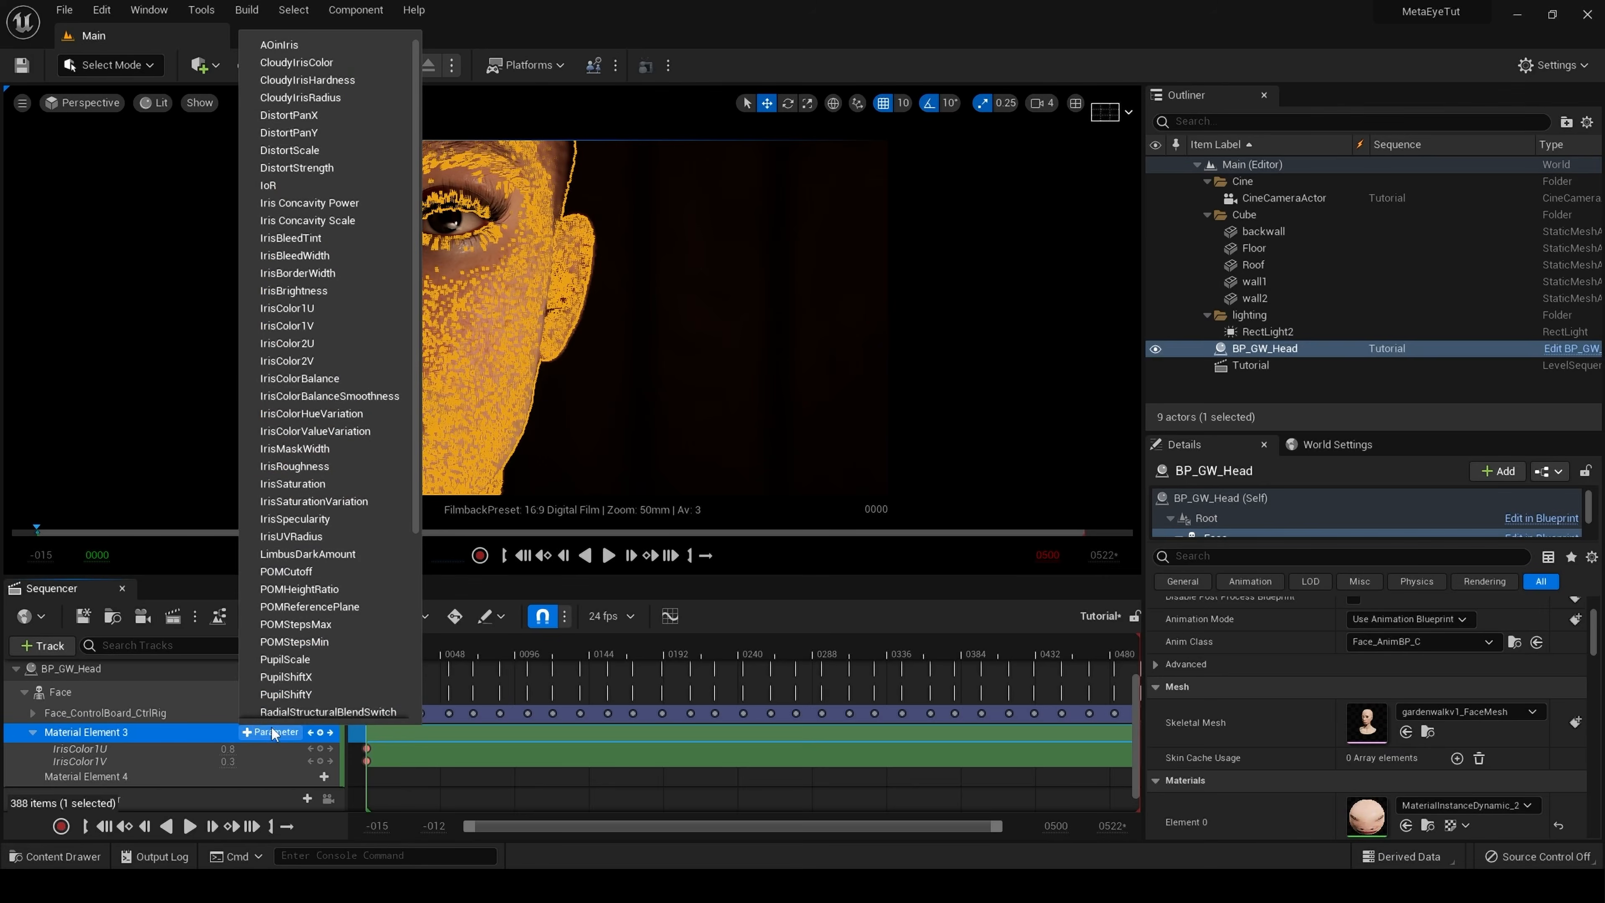
click(288, 343)
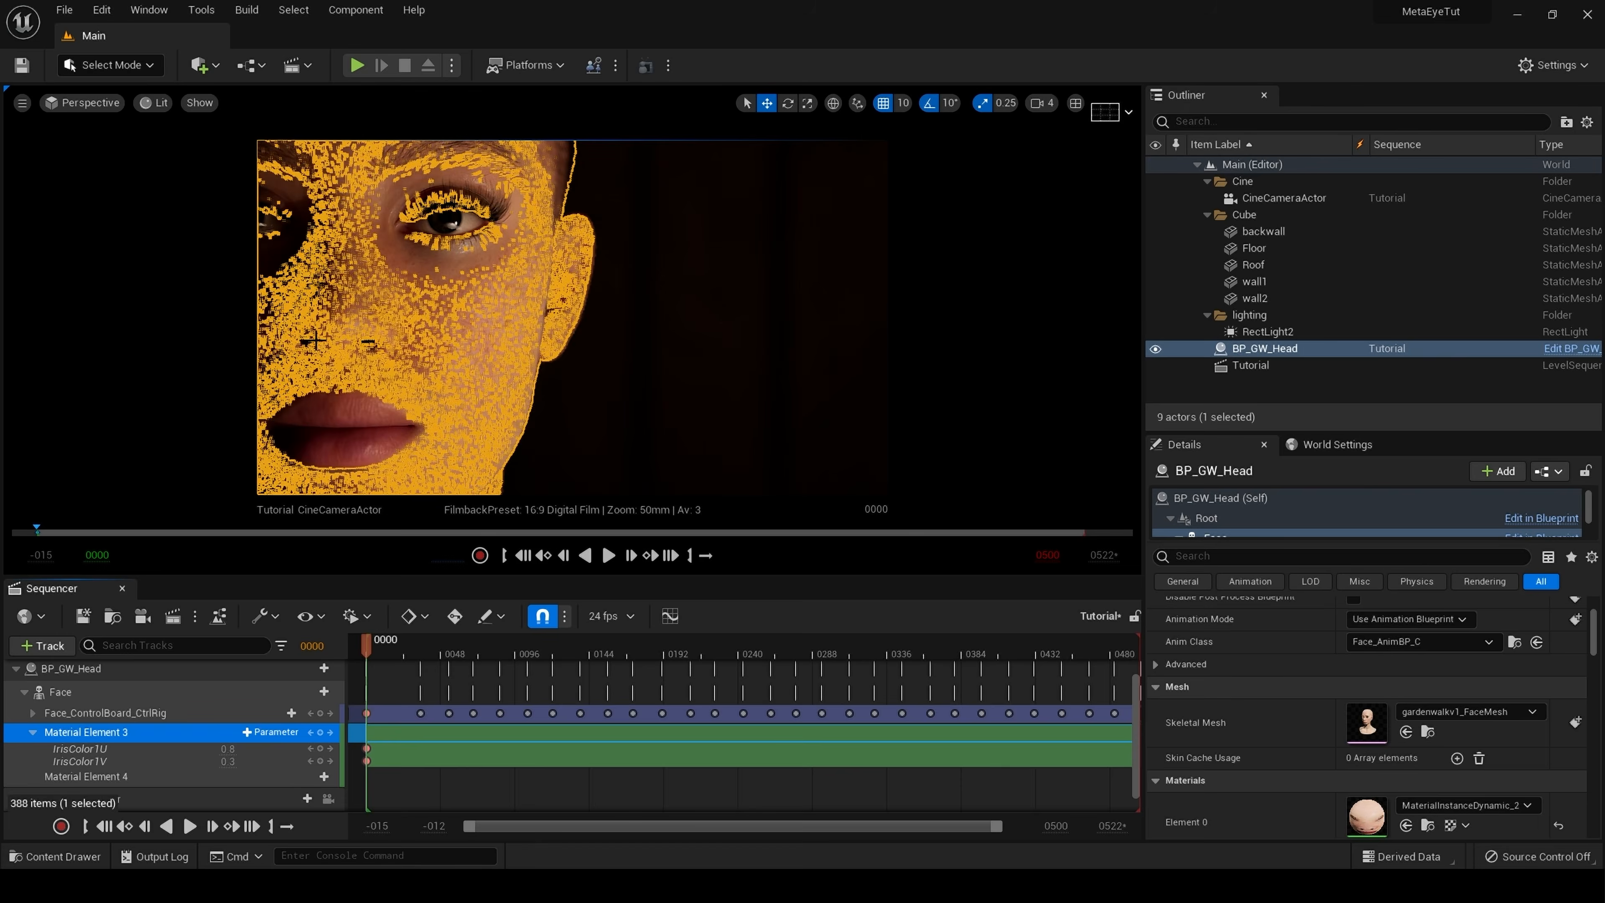
click(272, 732)
click(288, 360)
- Add IrisUVRadius, IrisSaturation, IrisMaskWidth, LimbusDarkAmount and PupilScale parameters to the Material Element 3 track
click(285, 681)
click(345, 681)
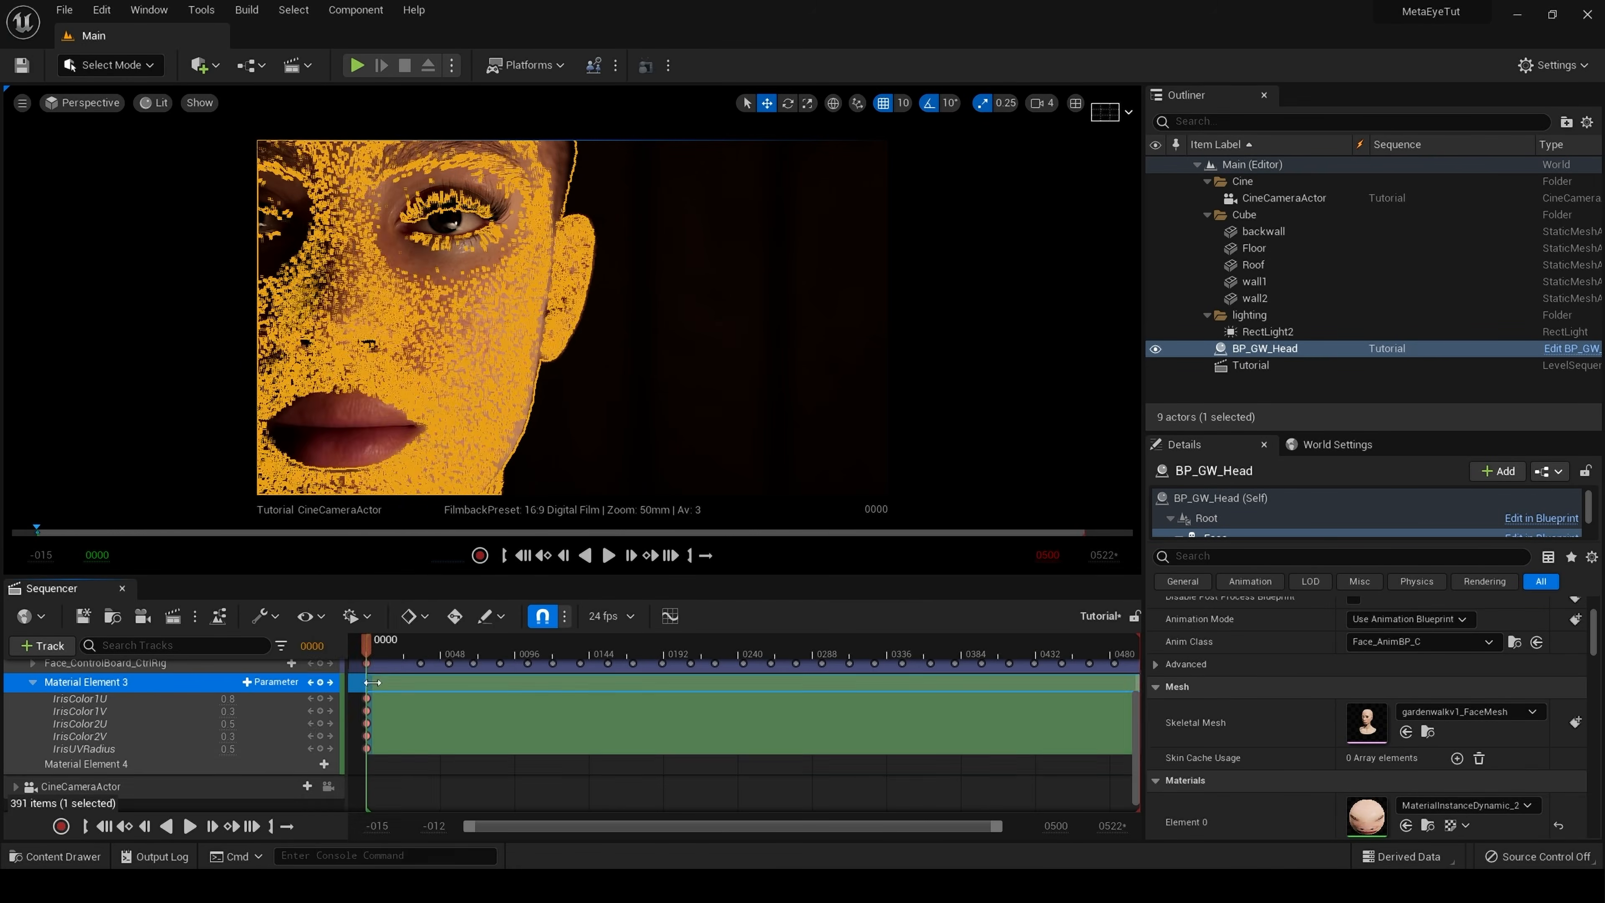
click(285, 682)
click(412, 629)
click(284, 682)
click(402, 593)
click(285, 682)
click(354, 698)
click(284, 682)
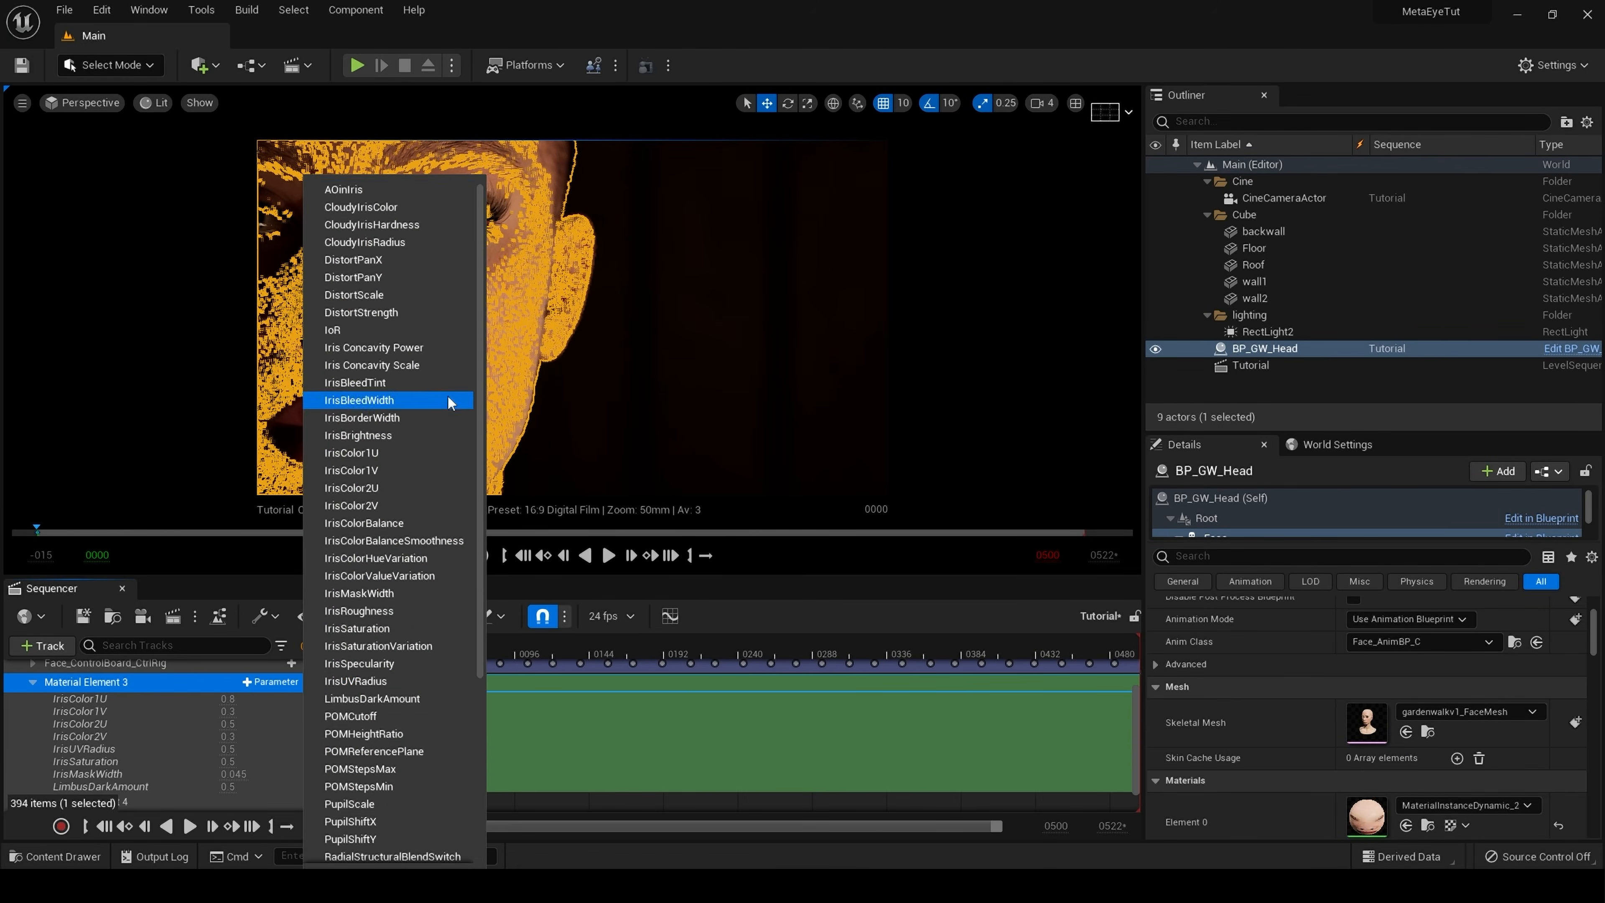
click(430, 191)
- Examine Material Element 3's available parameters and the added parameters' keys at frame 0, with the backwall selected to clear the head's highlight
scroll(248, 721, down, 3)
scroll(248, 686, up, 4)
scroll(259, 708, up, 2)
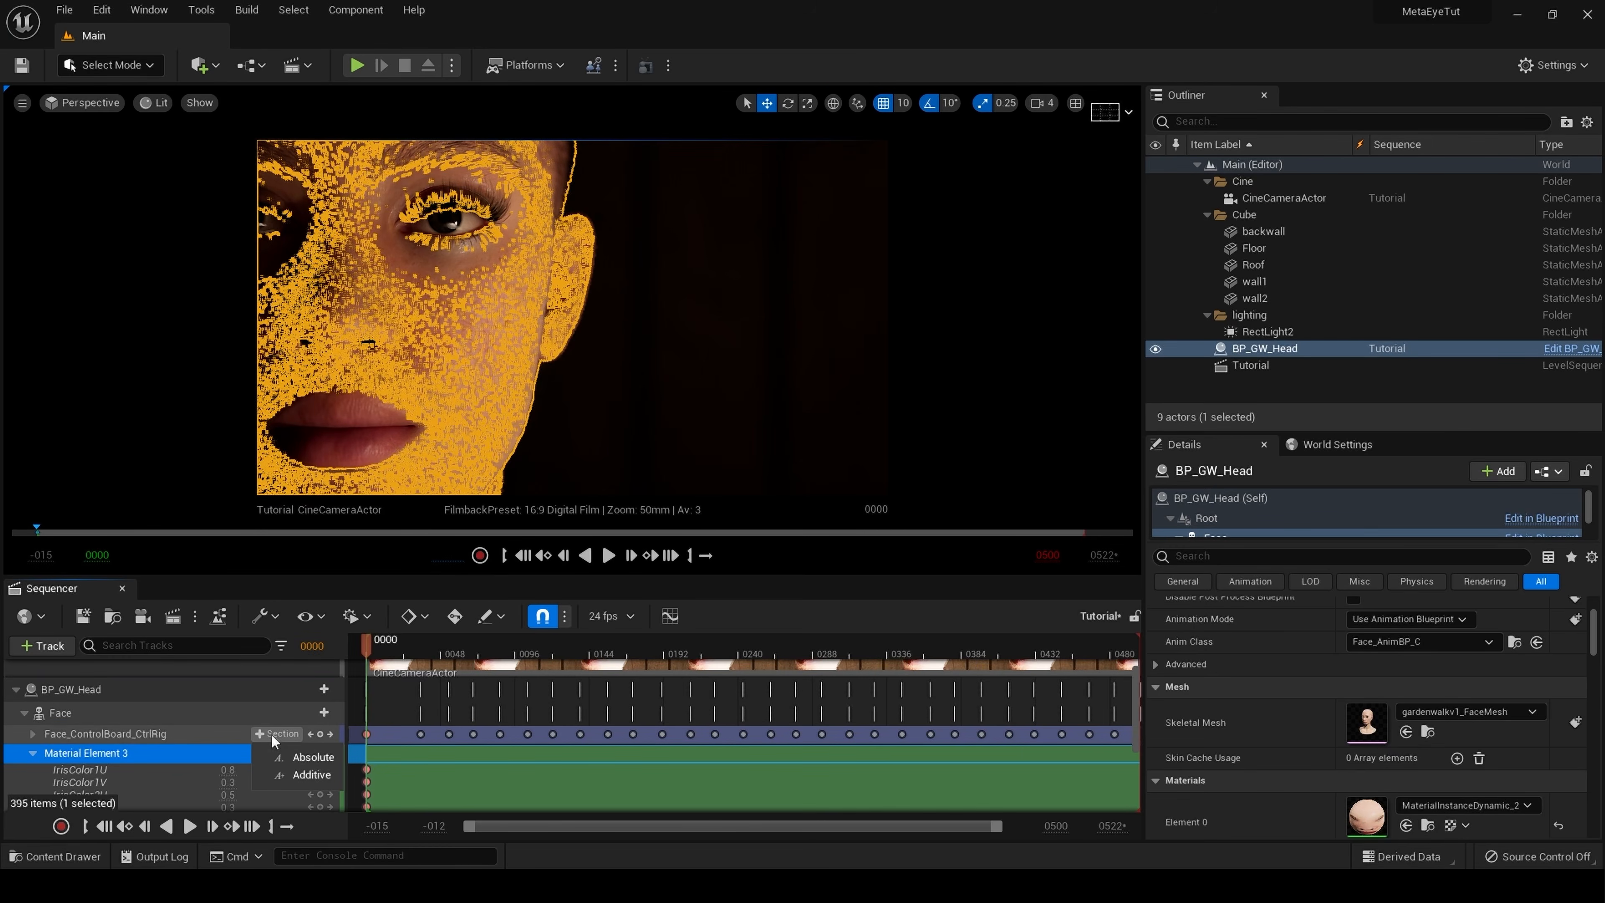
click(280, 752)
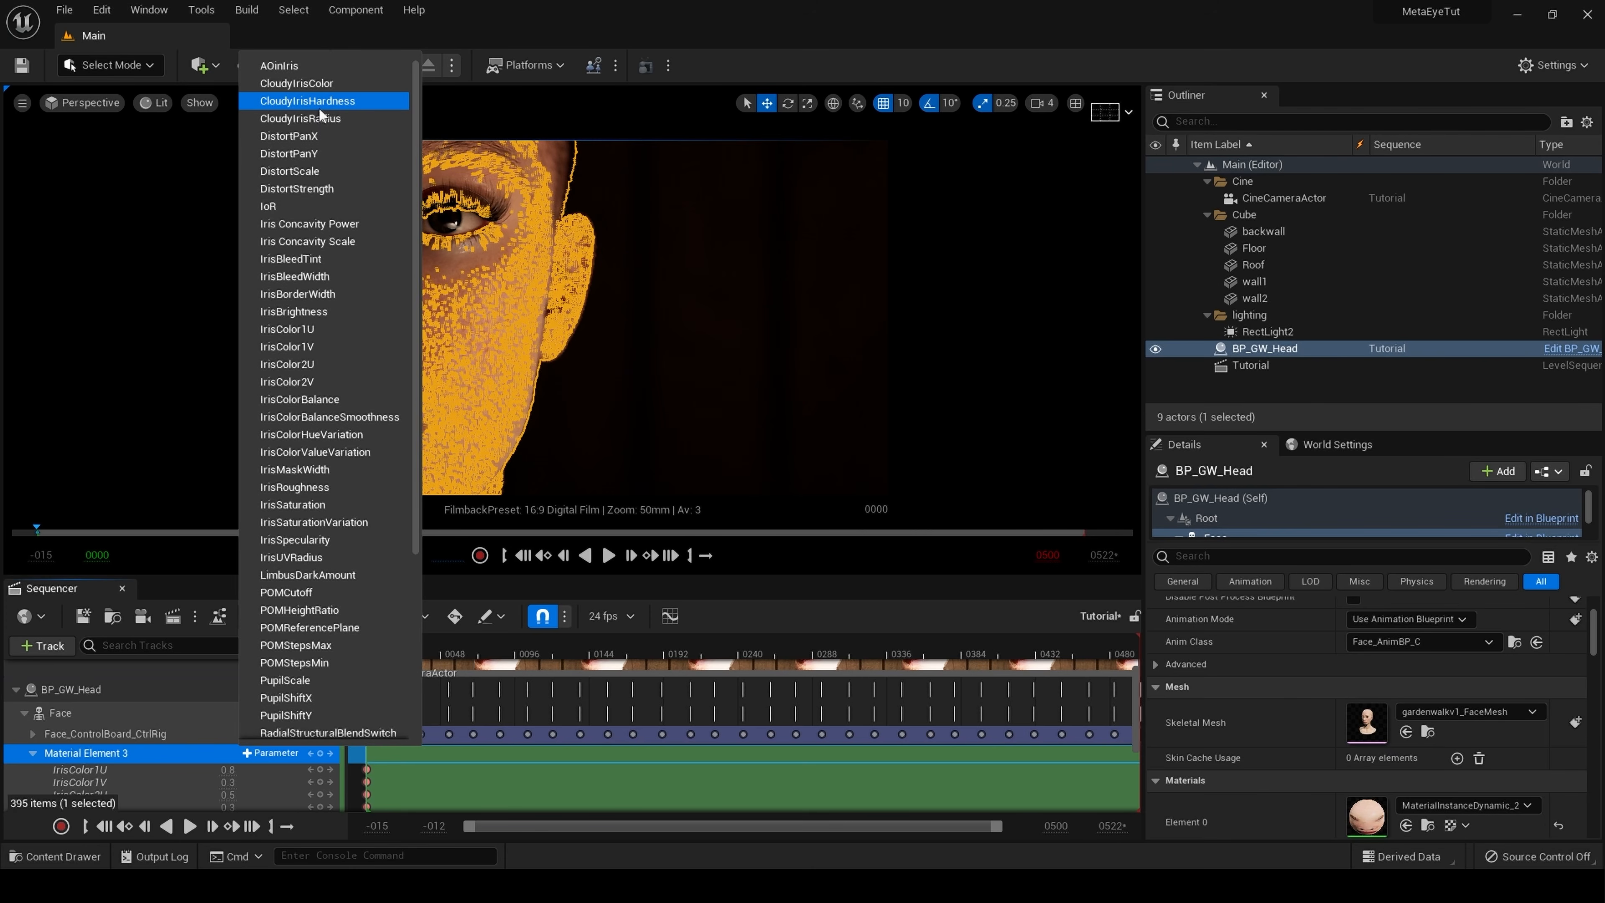
scroll(386, 329, down, 1)
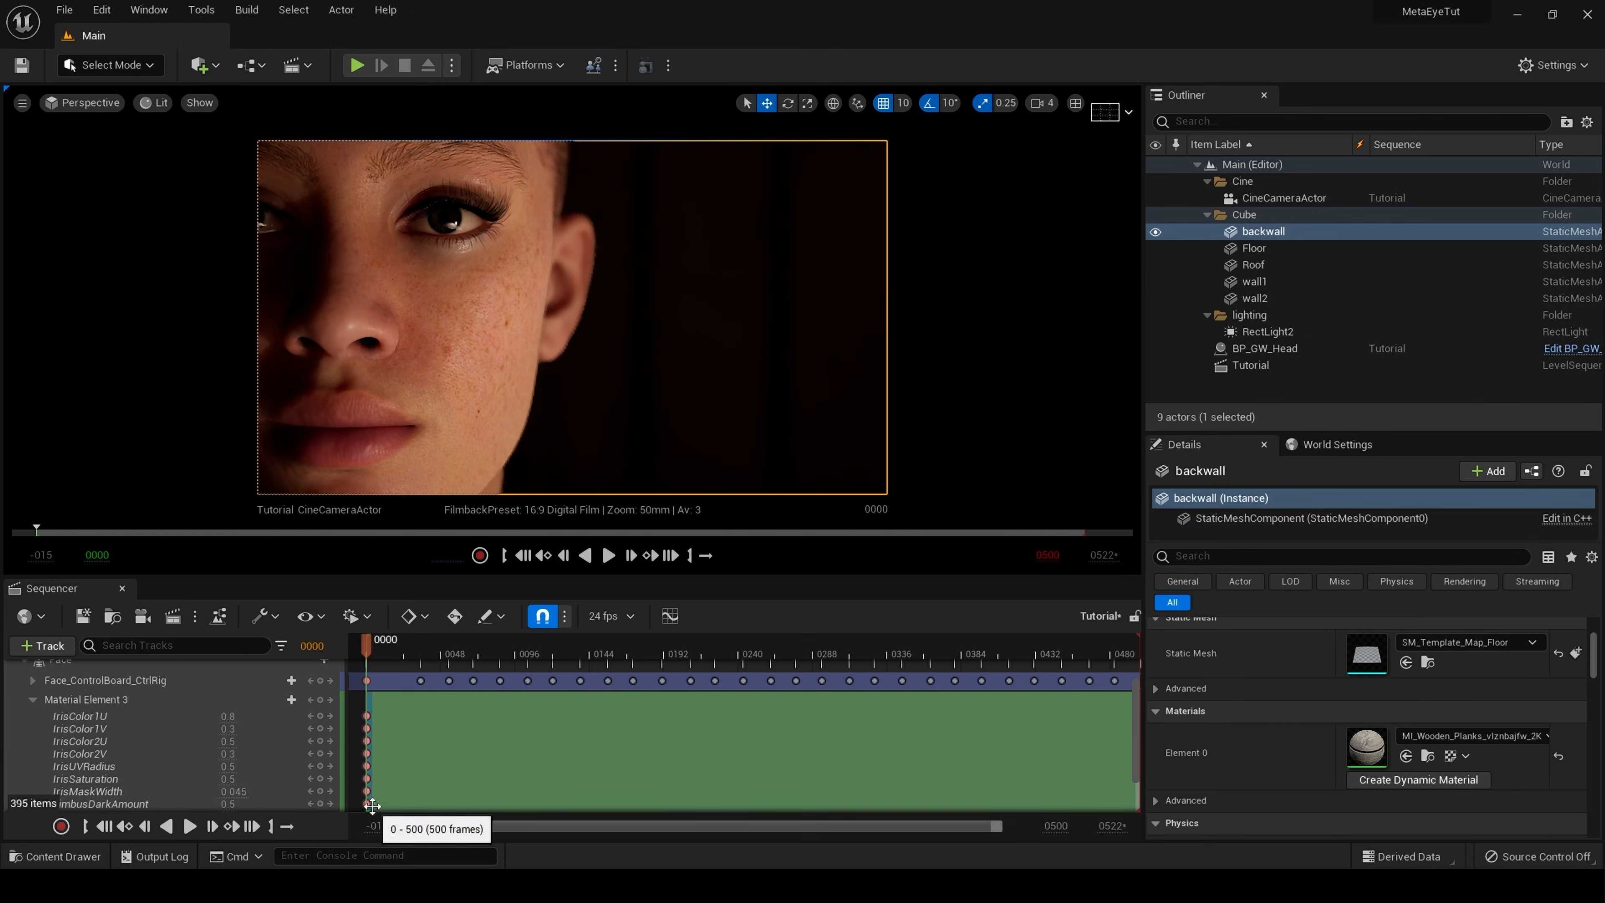
scroll(372, 806, down, 2)
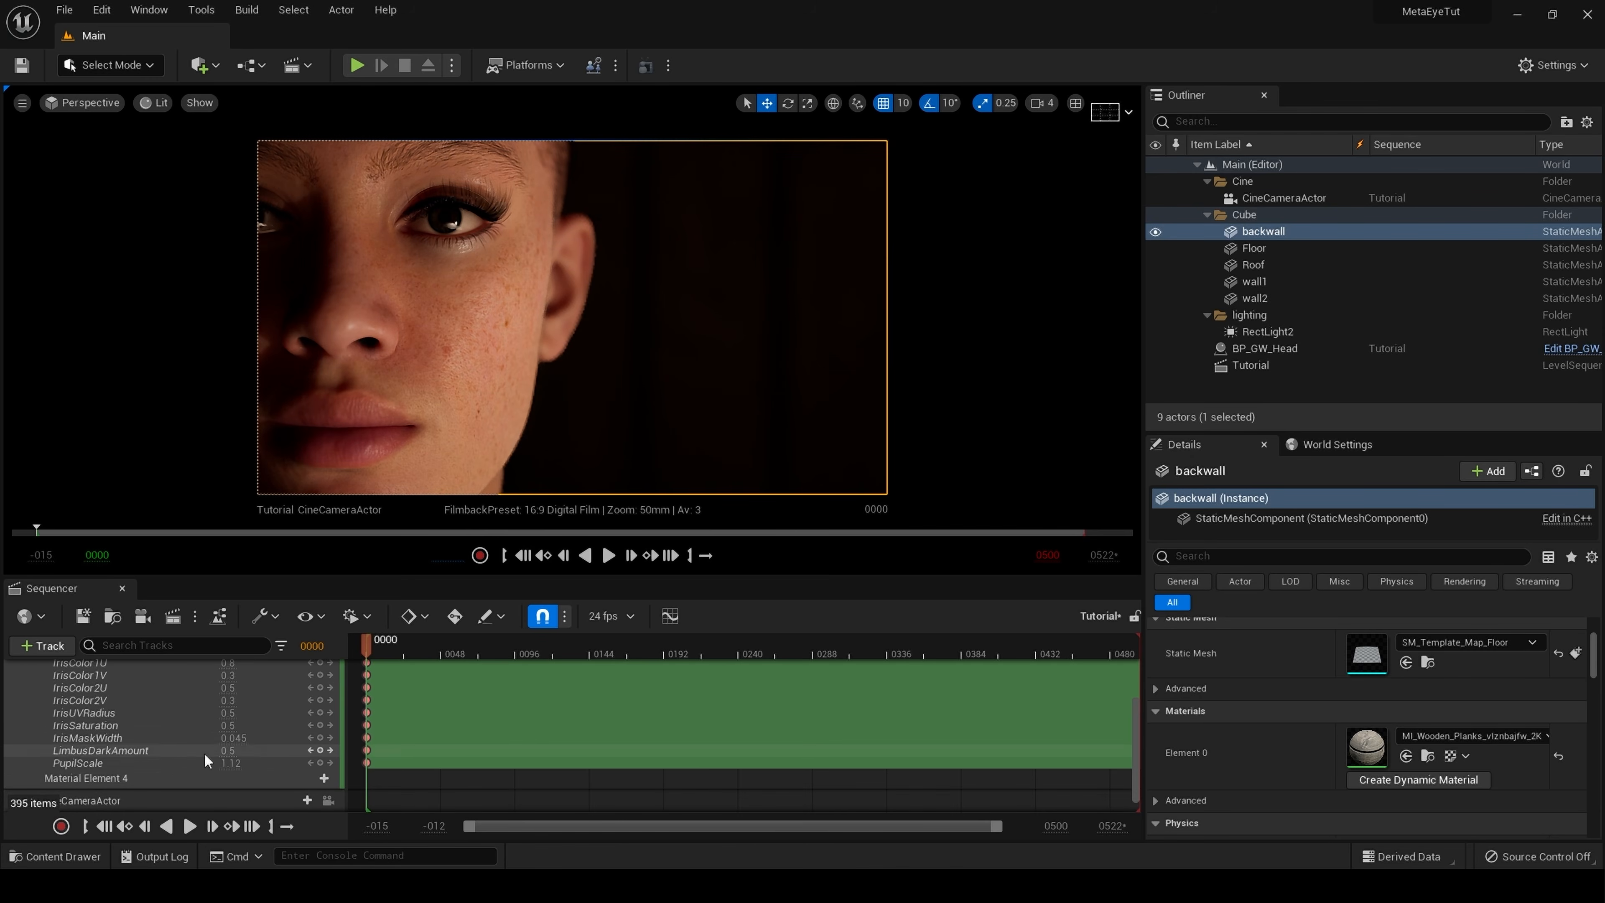
scroll(163, 757, up, 2)
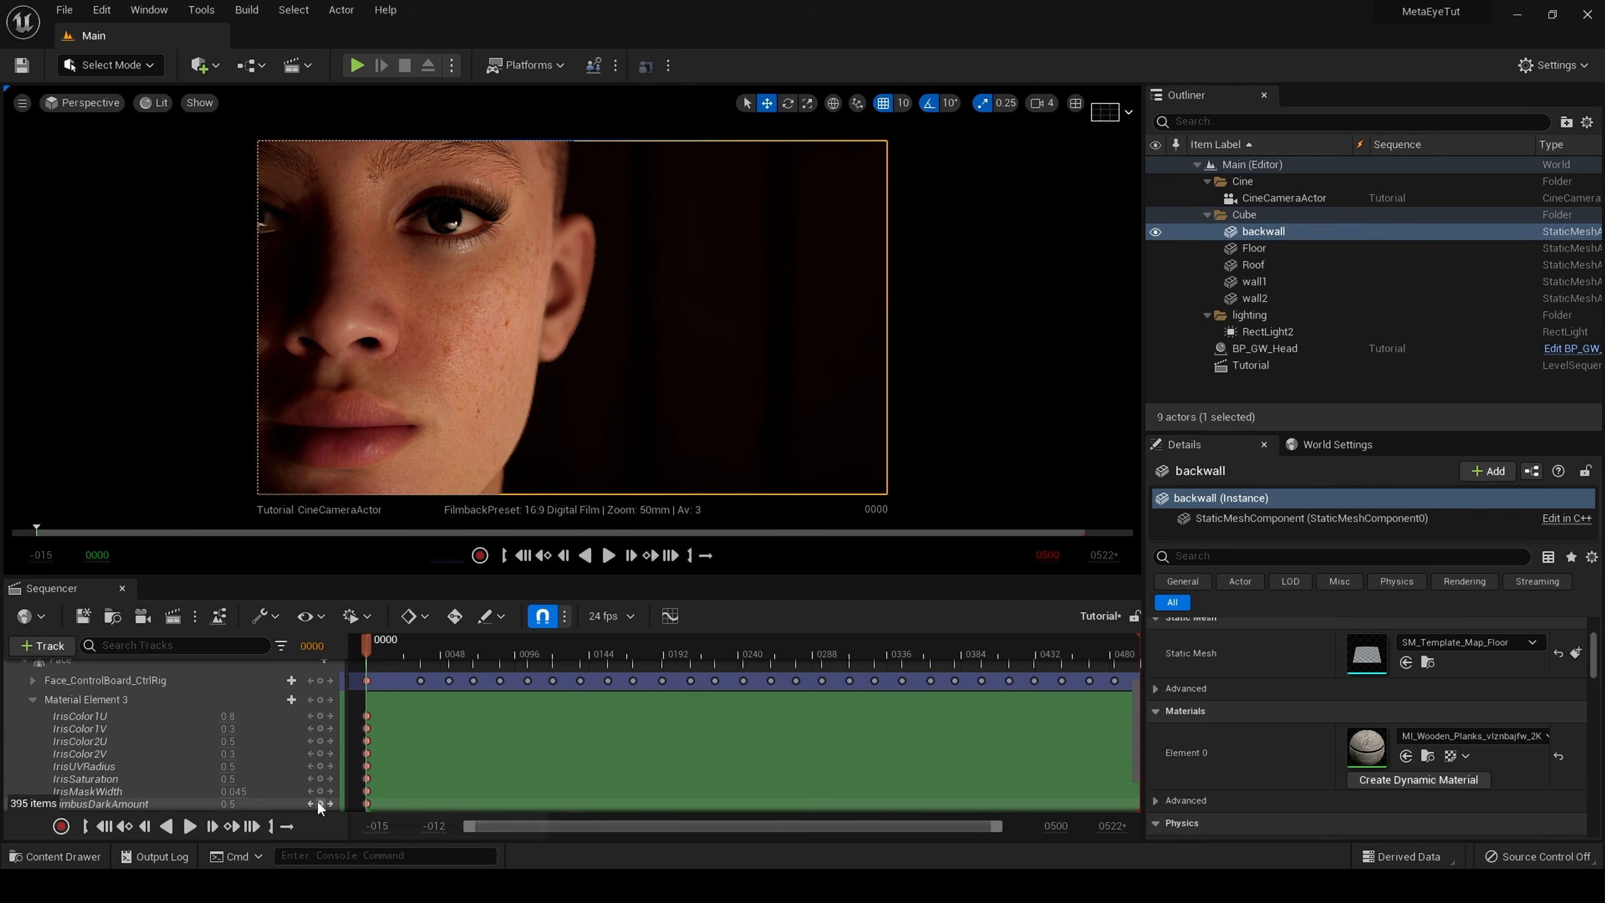
scroll(318, 794, down, 2)
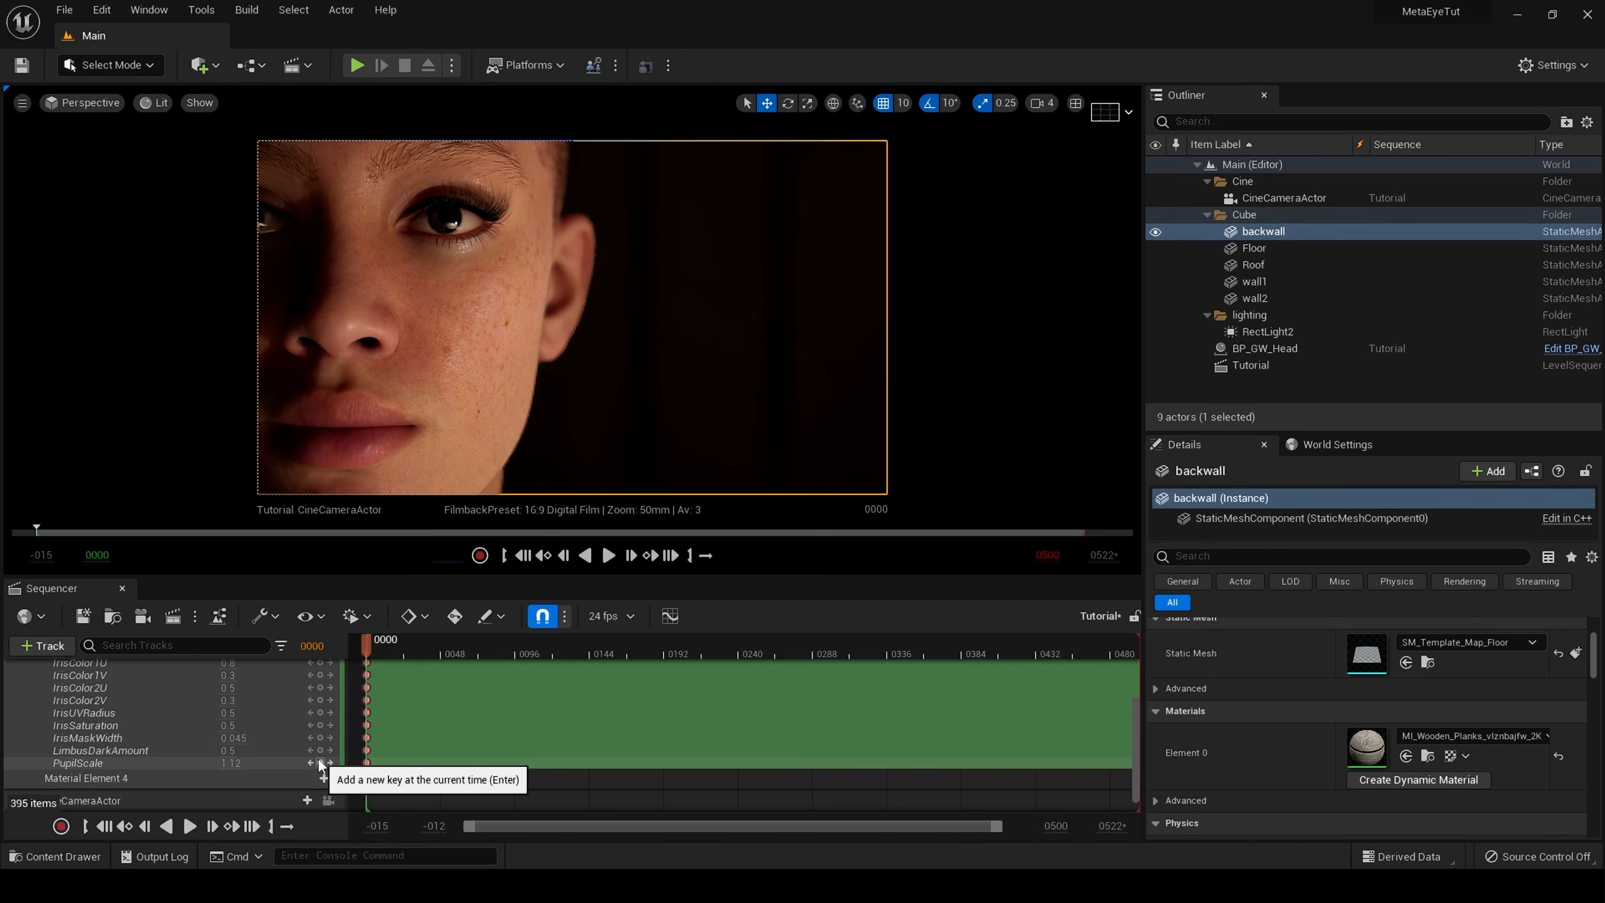
scroll(253, 772, up, 2)
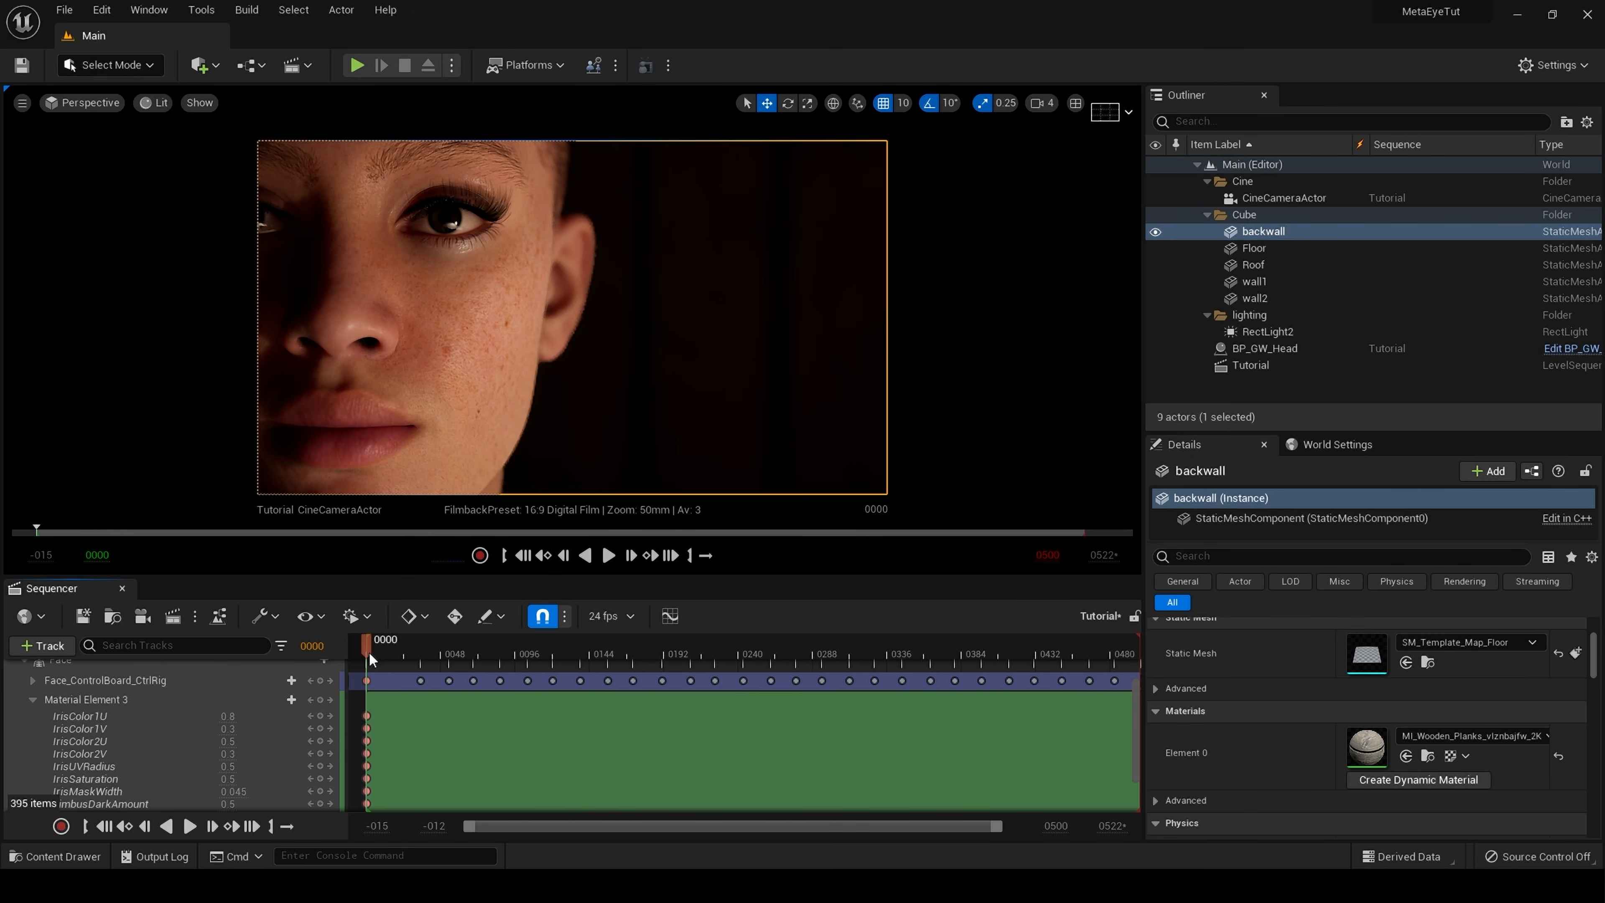
- At frame 20, key IrisColor1U at 15.387362, IrisColor1V at 1.190273, IrisColor2U at 0.783295 and IrisColor2V at 0.905249
key(space)
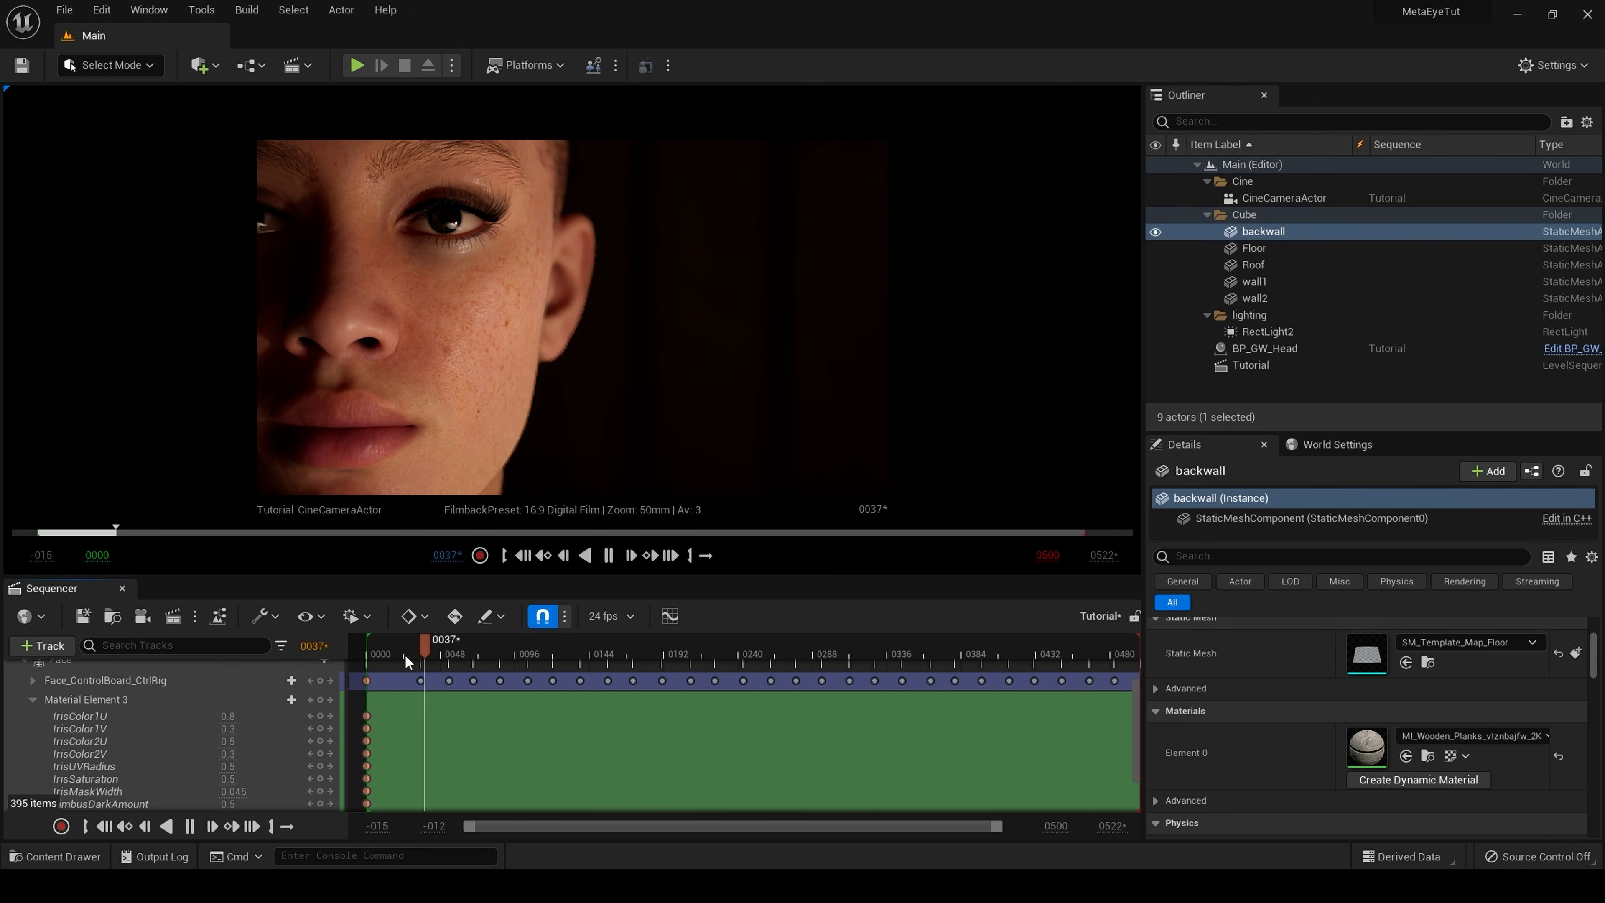
key(space)
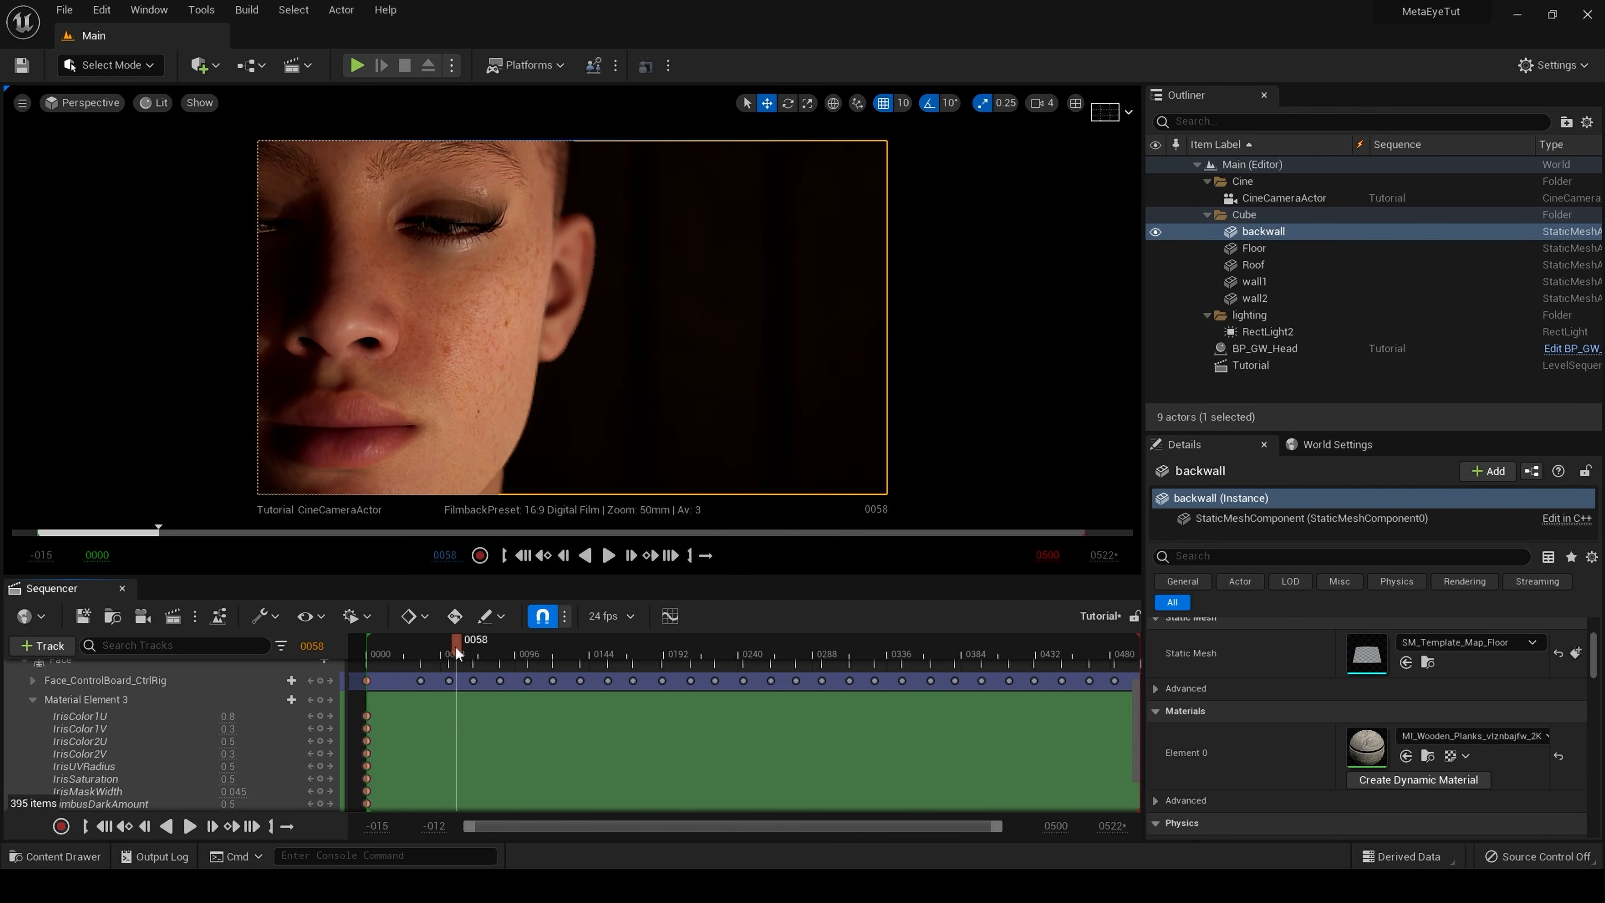
drag(456, 648, 448, 651)
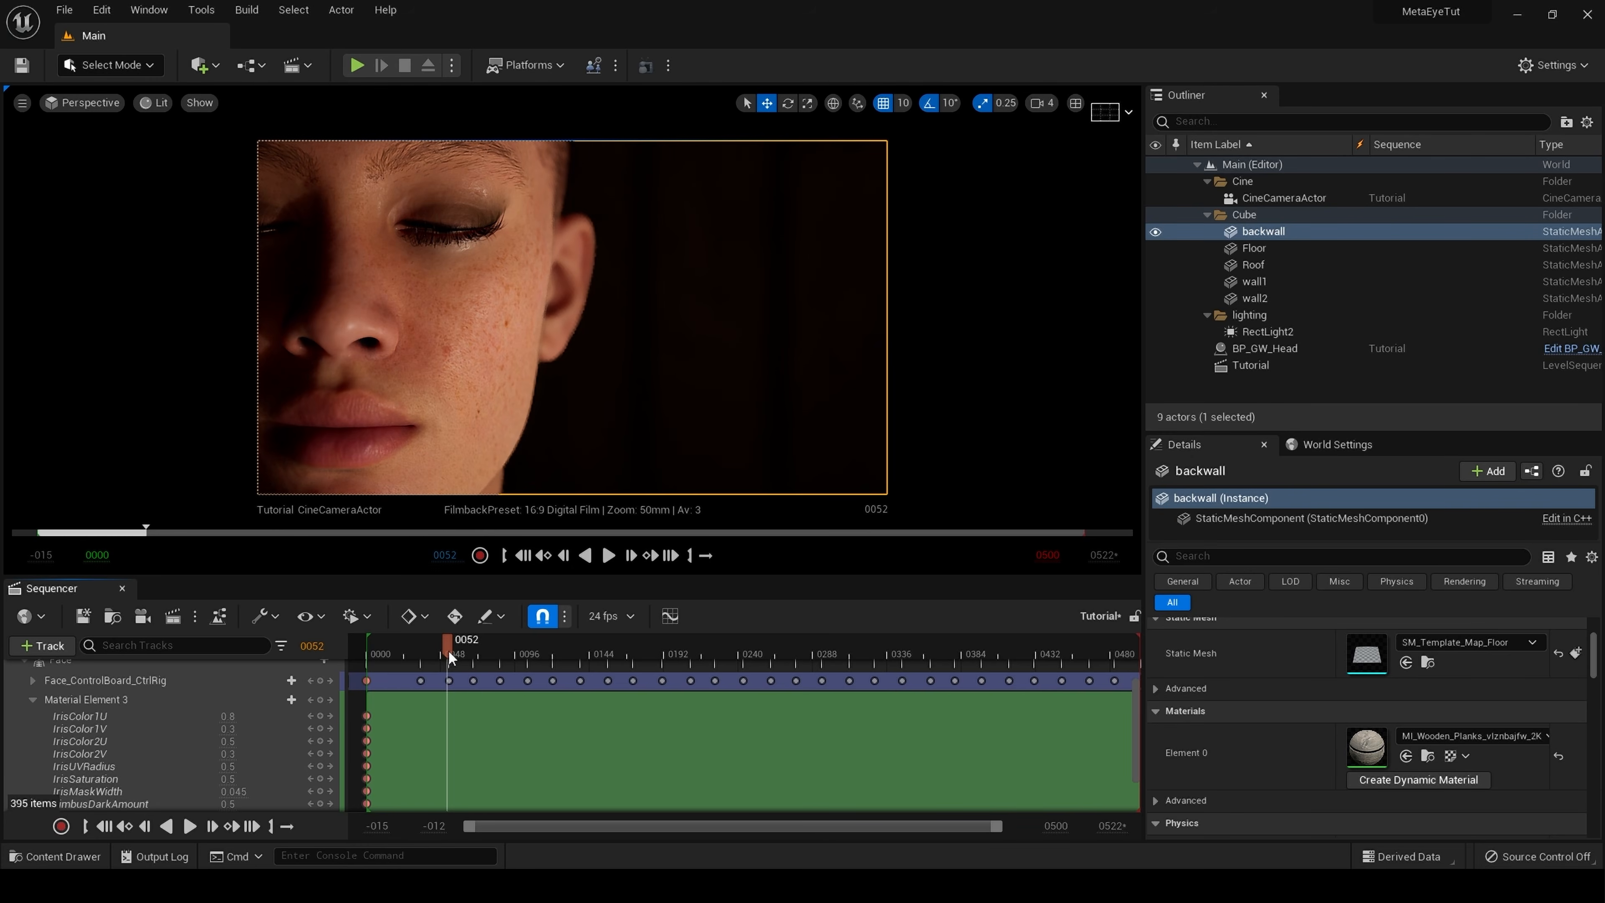
drag(448, 652, 397, 660)
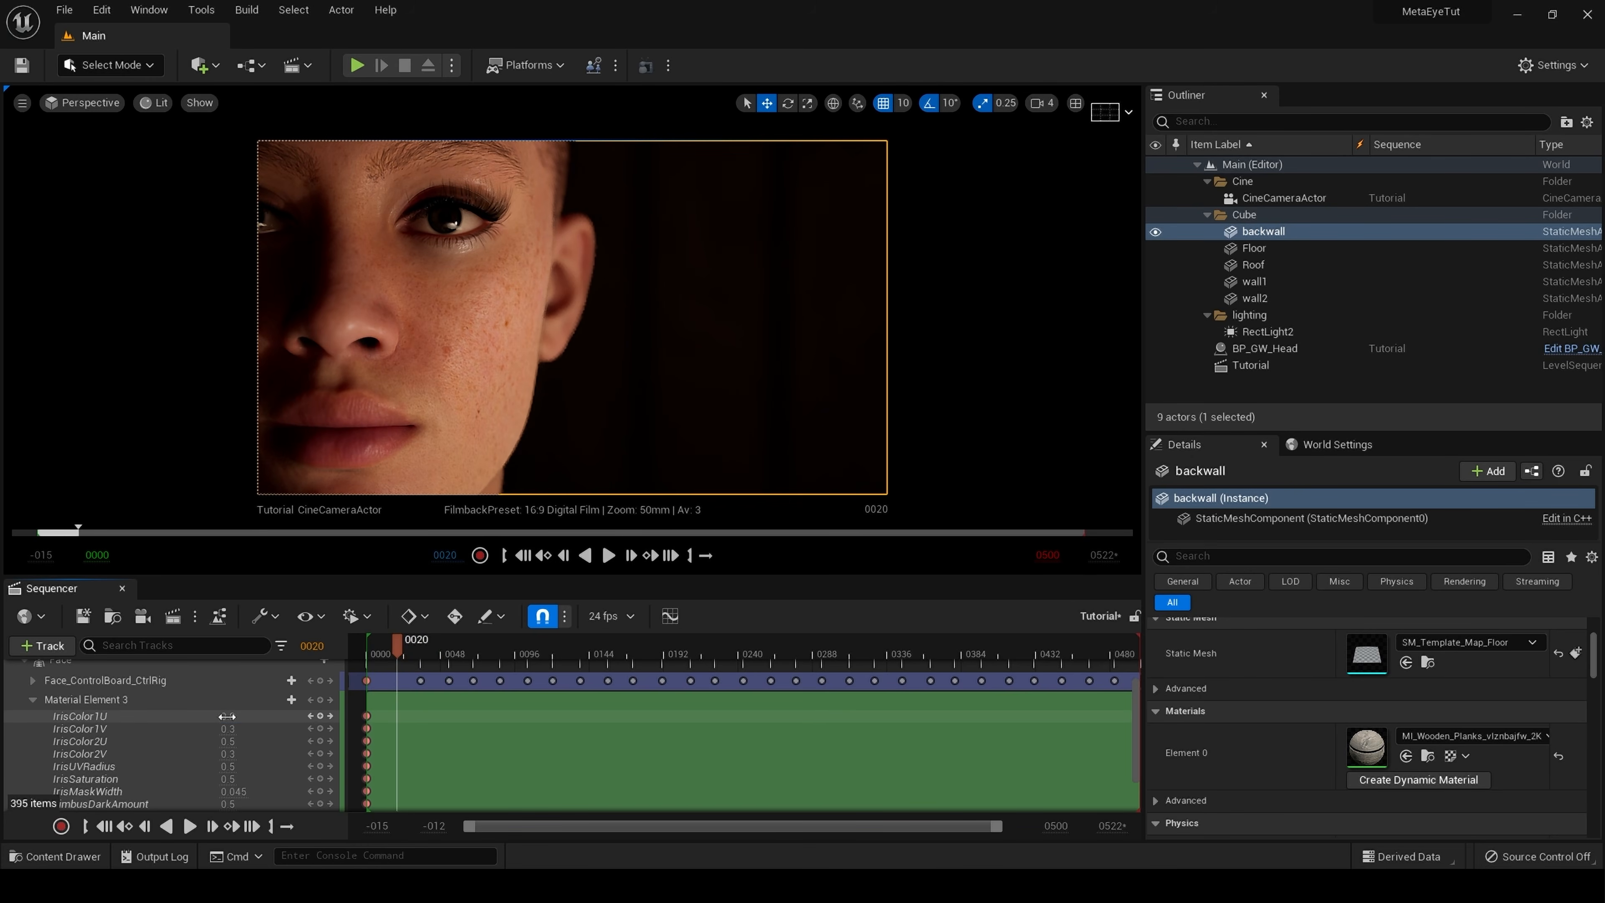
mouse_move(243, 717)
mouse_down()
mouse_move(272, 717)
mouse_move(235, 743)
mouse_up()
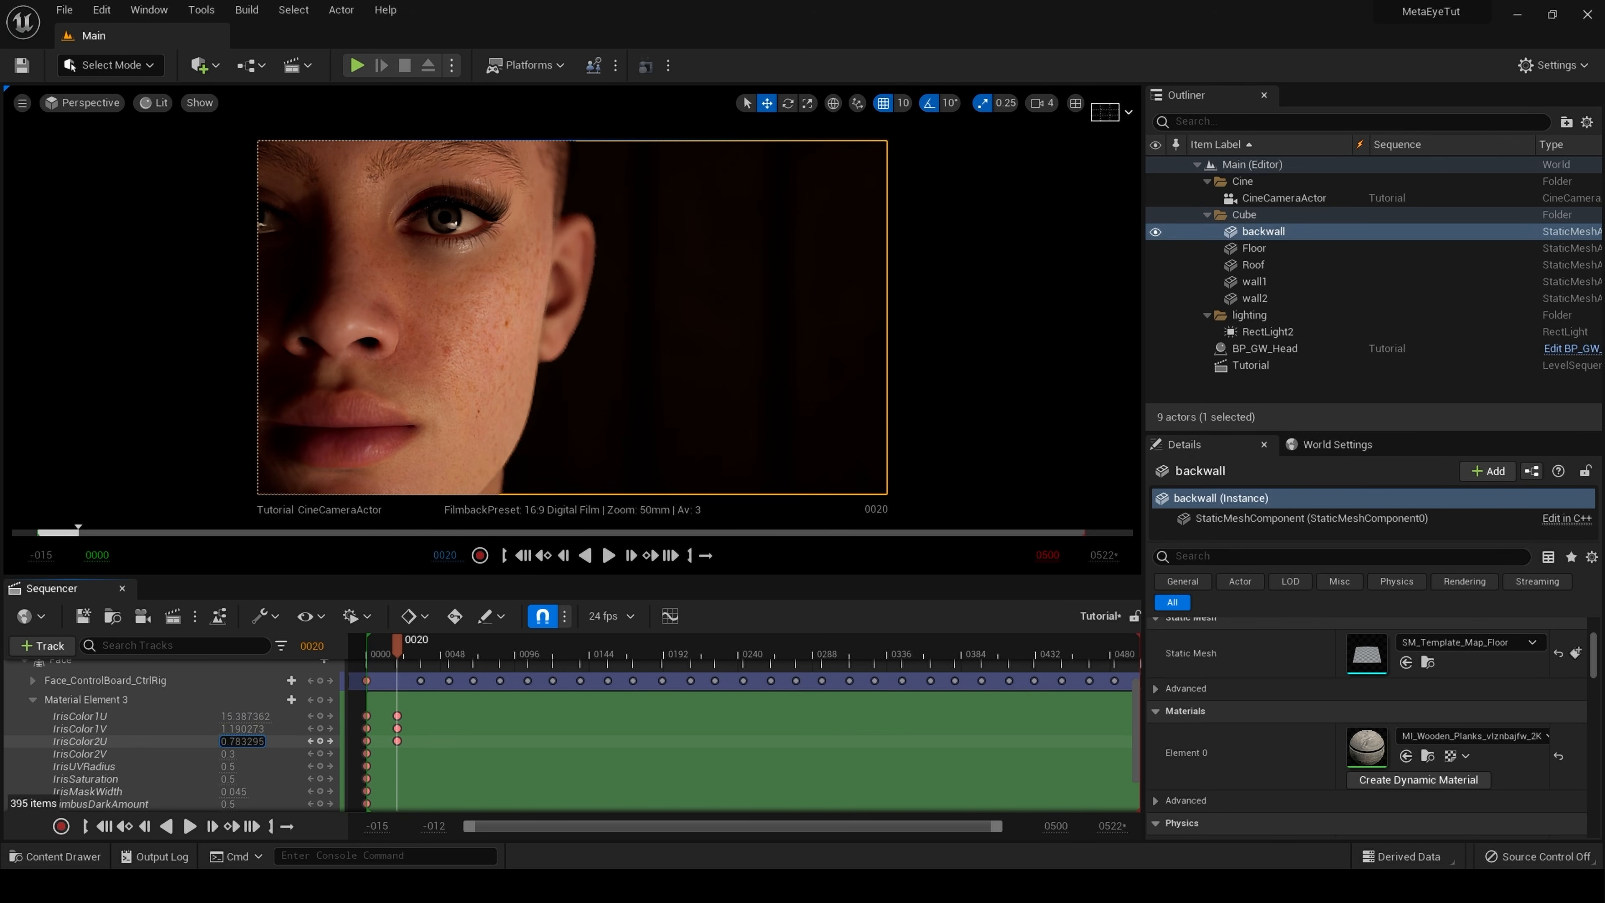
drag(242, 741, 239, 765)
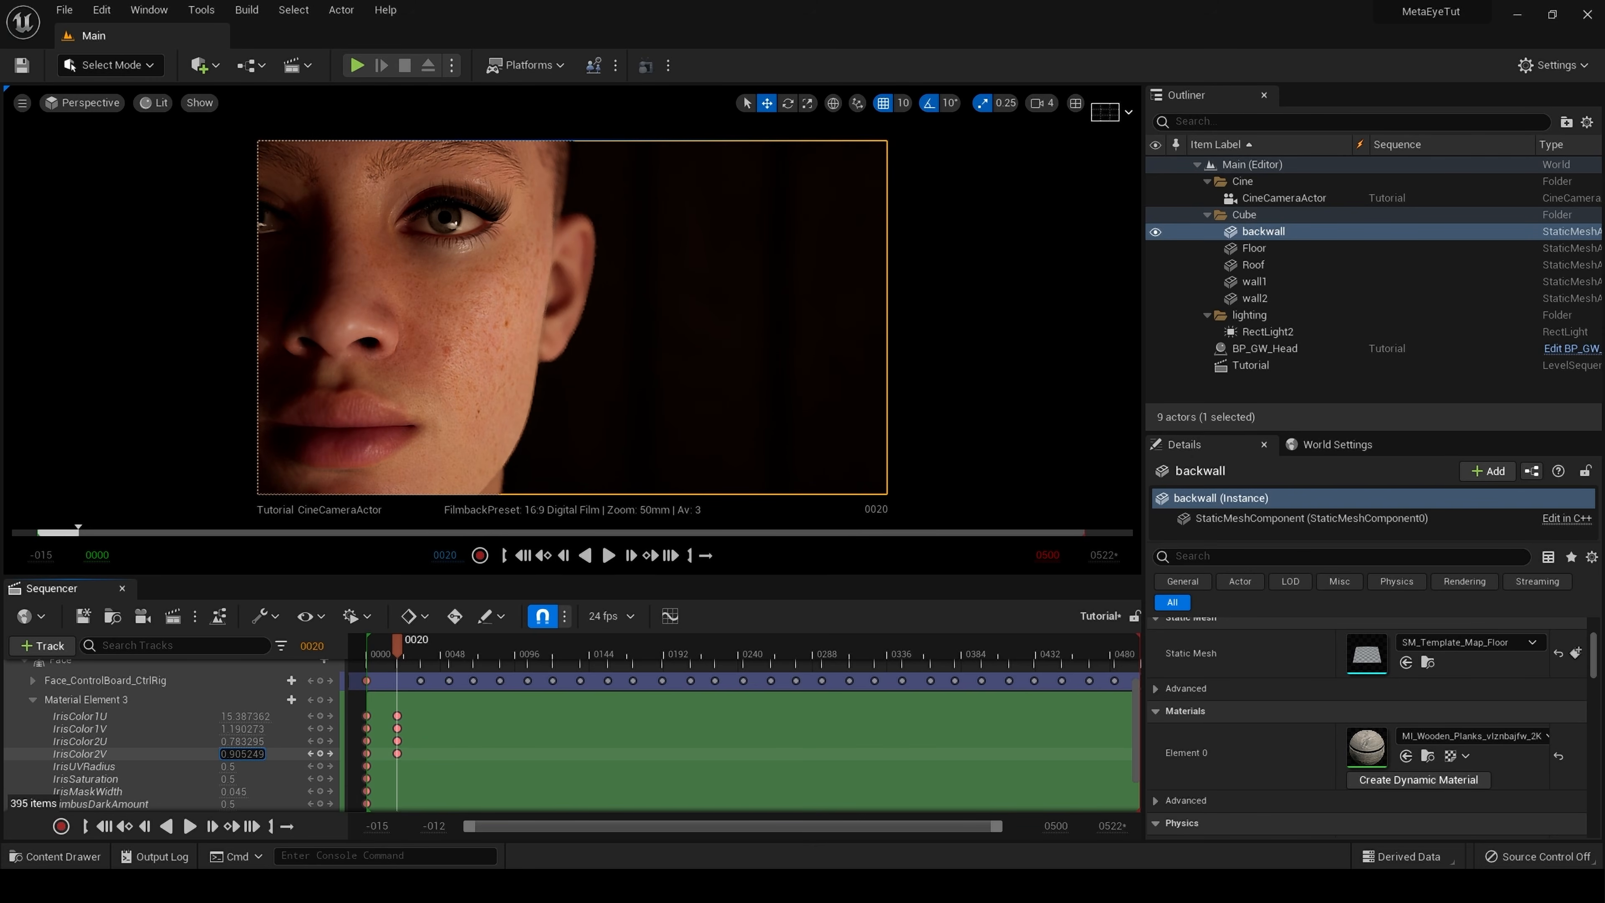
drag(243, 754, 229, 756)
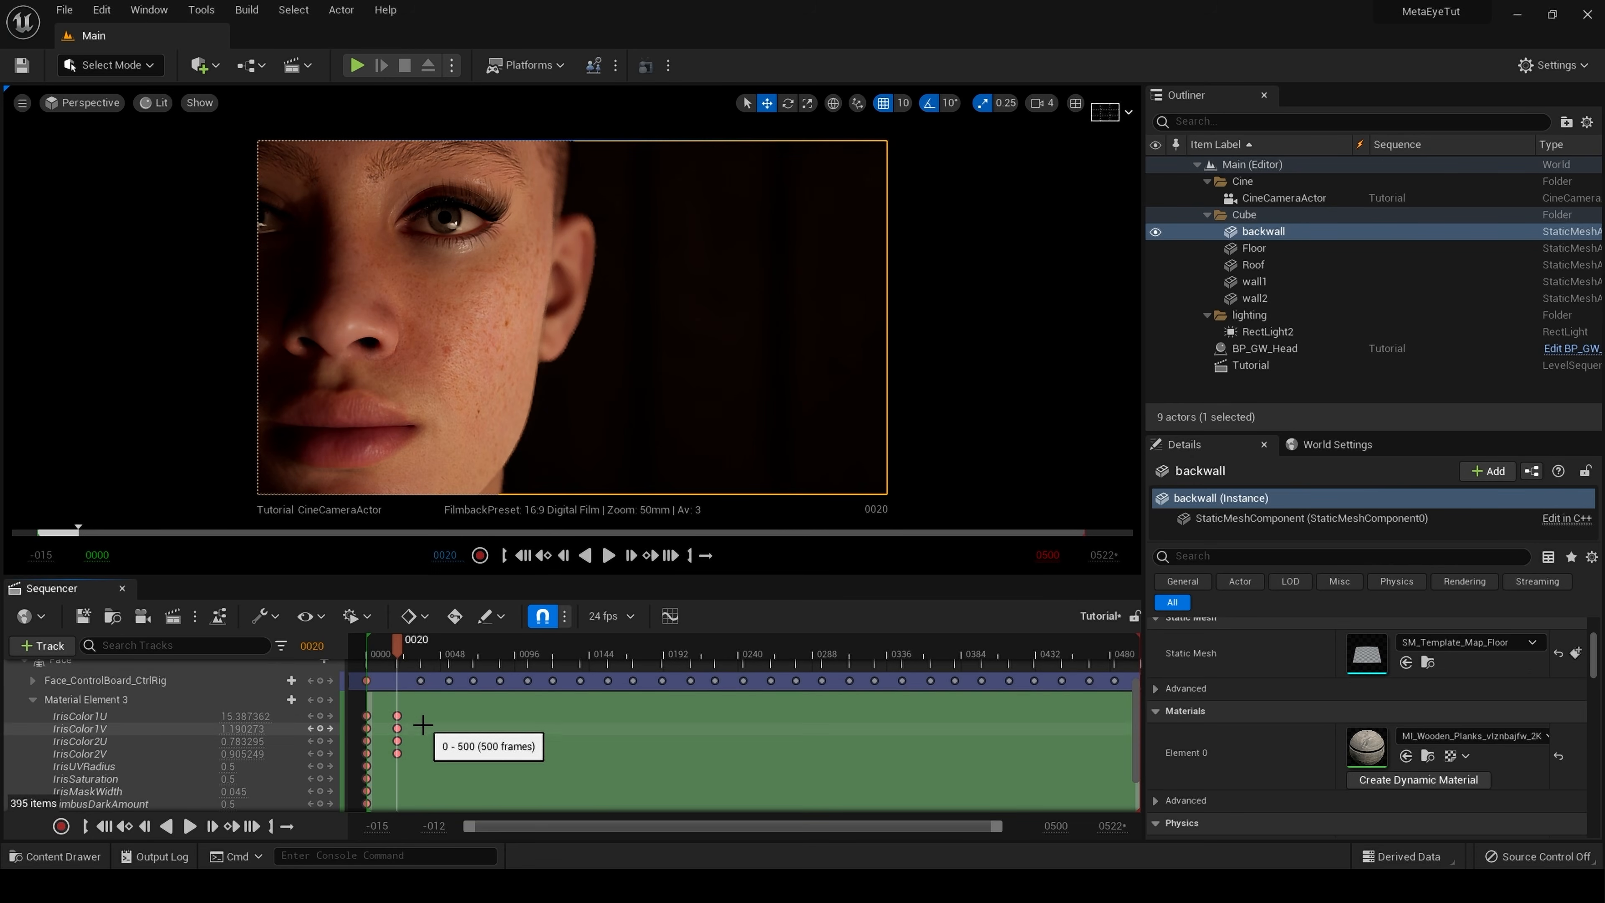
- Move the four iris color keys from frame 20 to the closed-eye blink at frame 53 and check the playback
drag(409, 703, 451, 761)
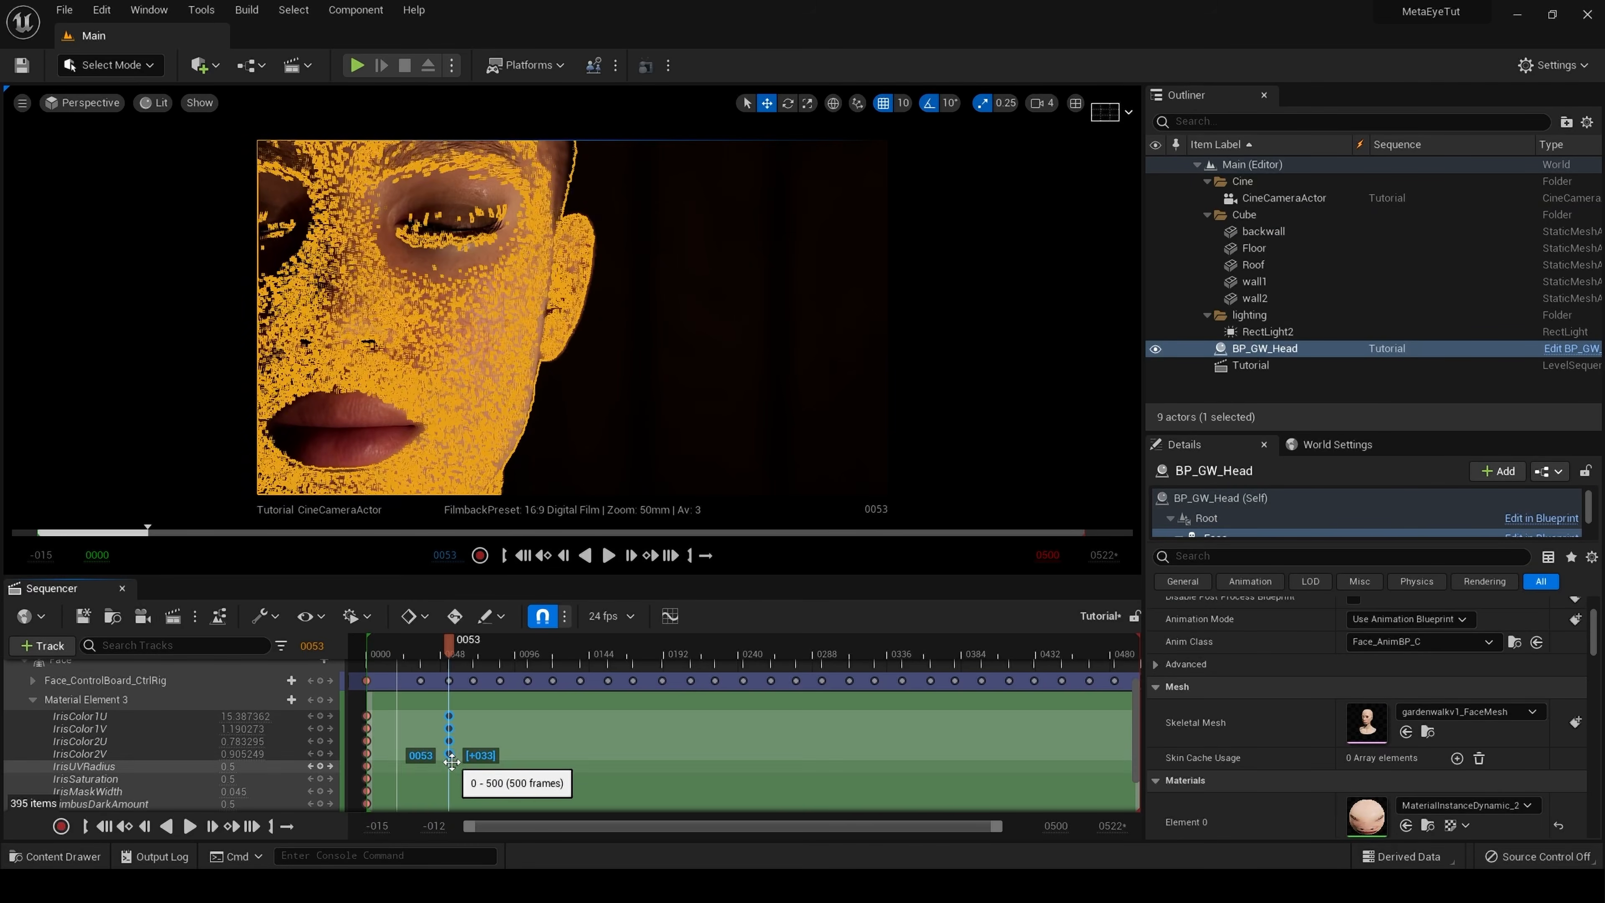
click(417, 654)
key(space)
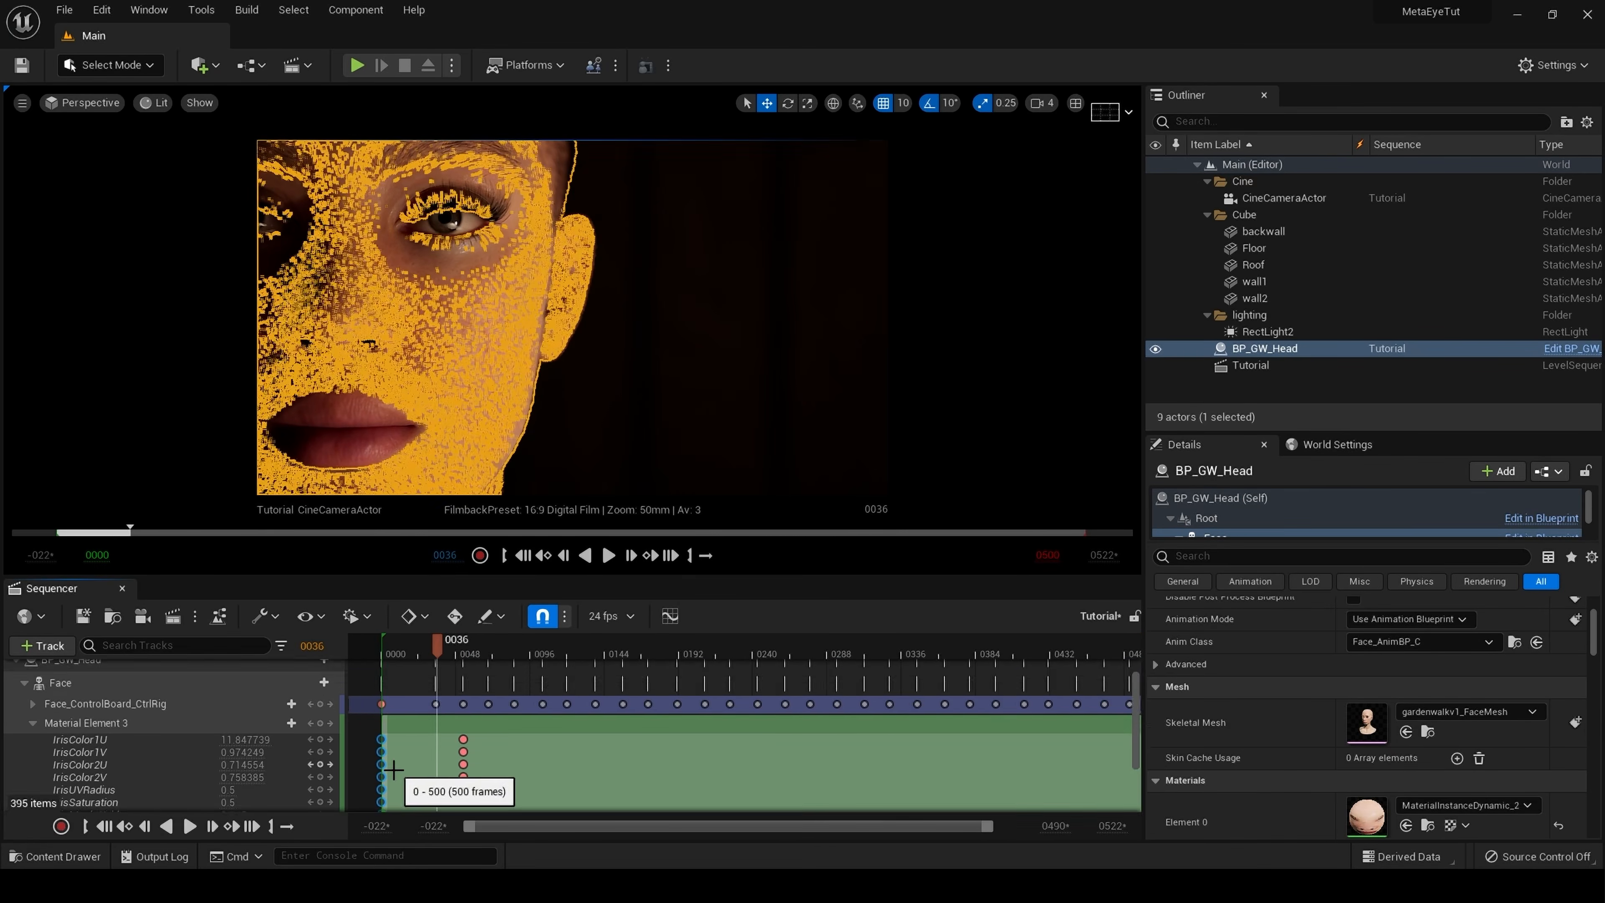
- Copy Material Element 3's frame 0 keys to frame 35 so the original iris values hold until the first blink
scroll(393, 770, down, 2)
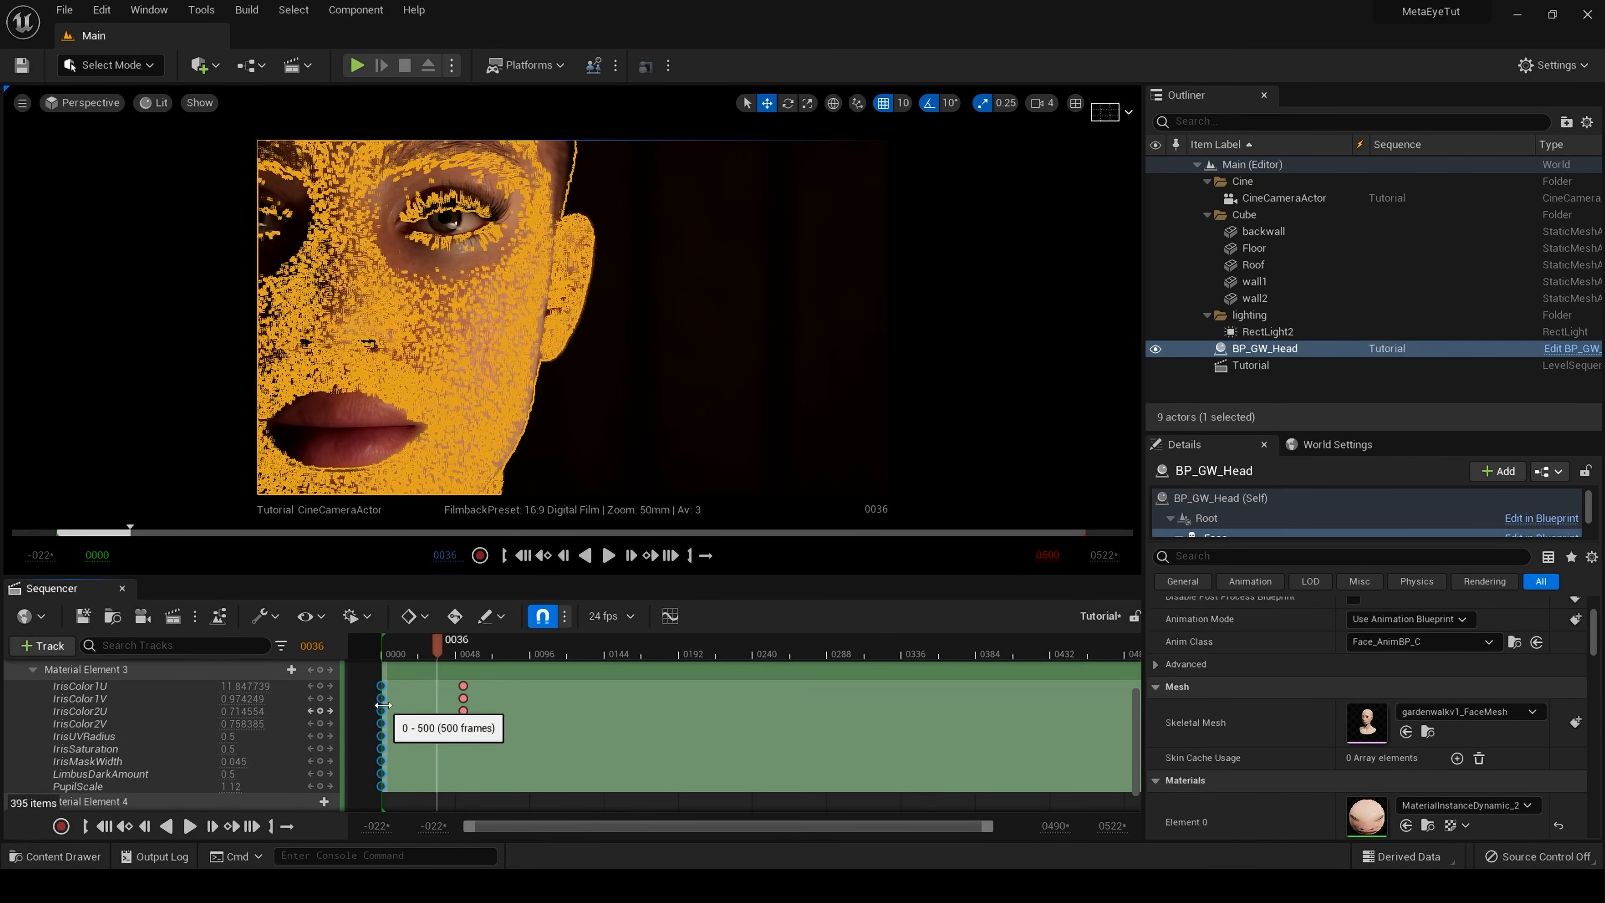
click(385, 684)
drag(385, 683, 444, 650)
key(ctrl+z)
scroll(451, 696, up, 3)
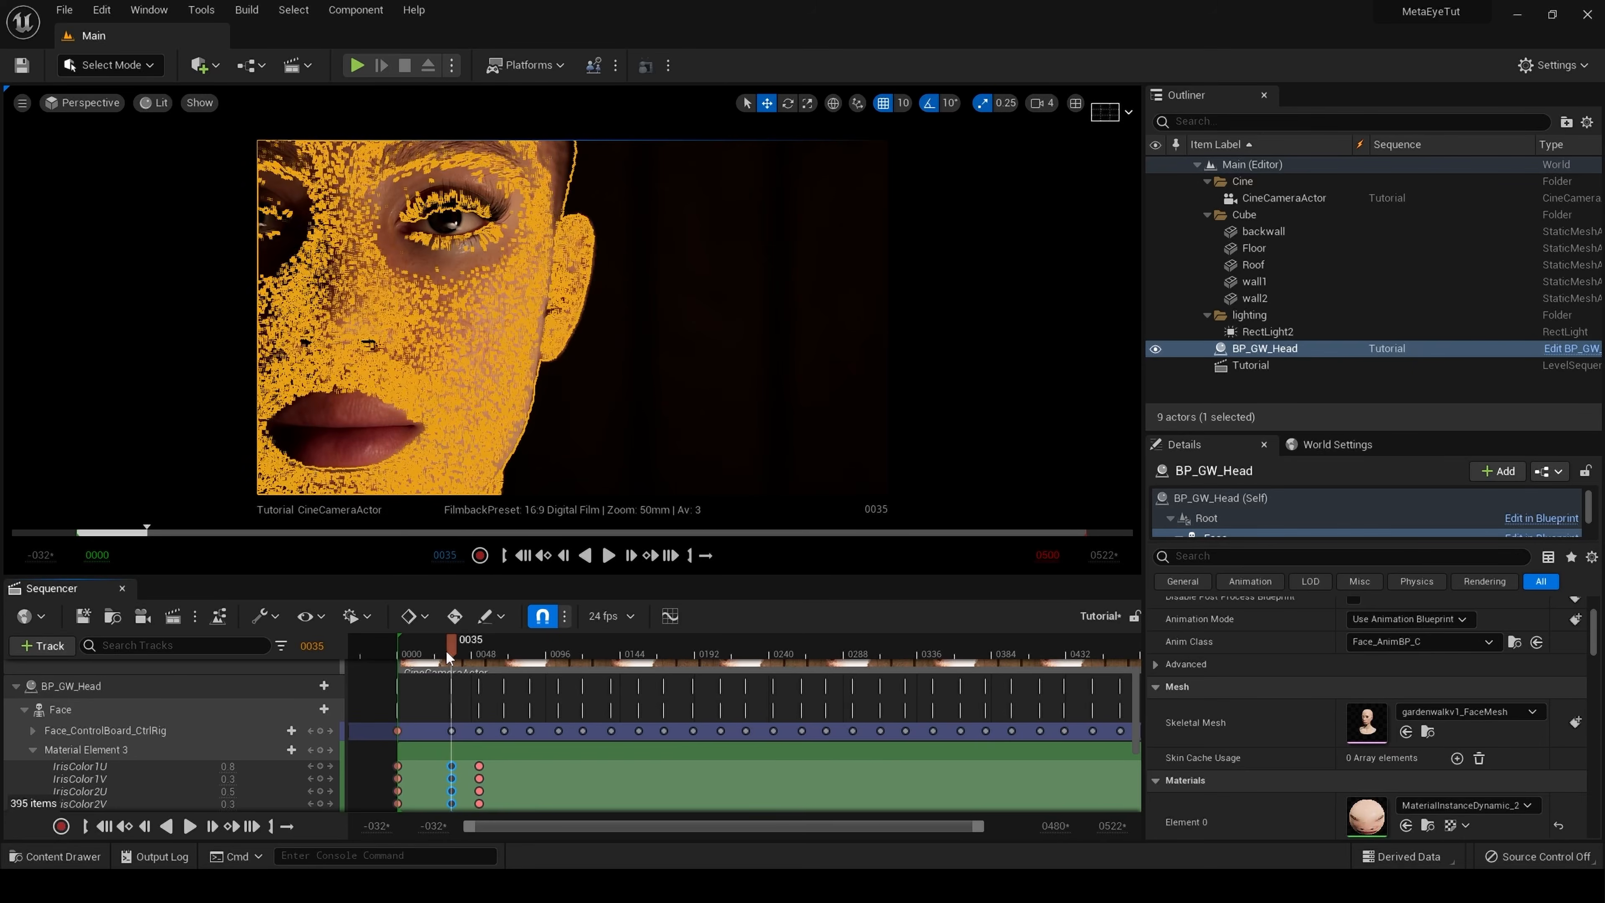
right_click(451, 767)
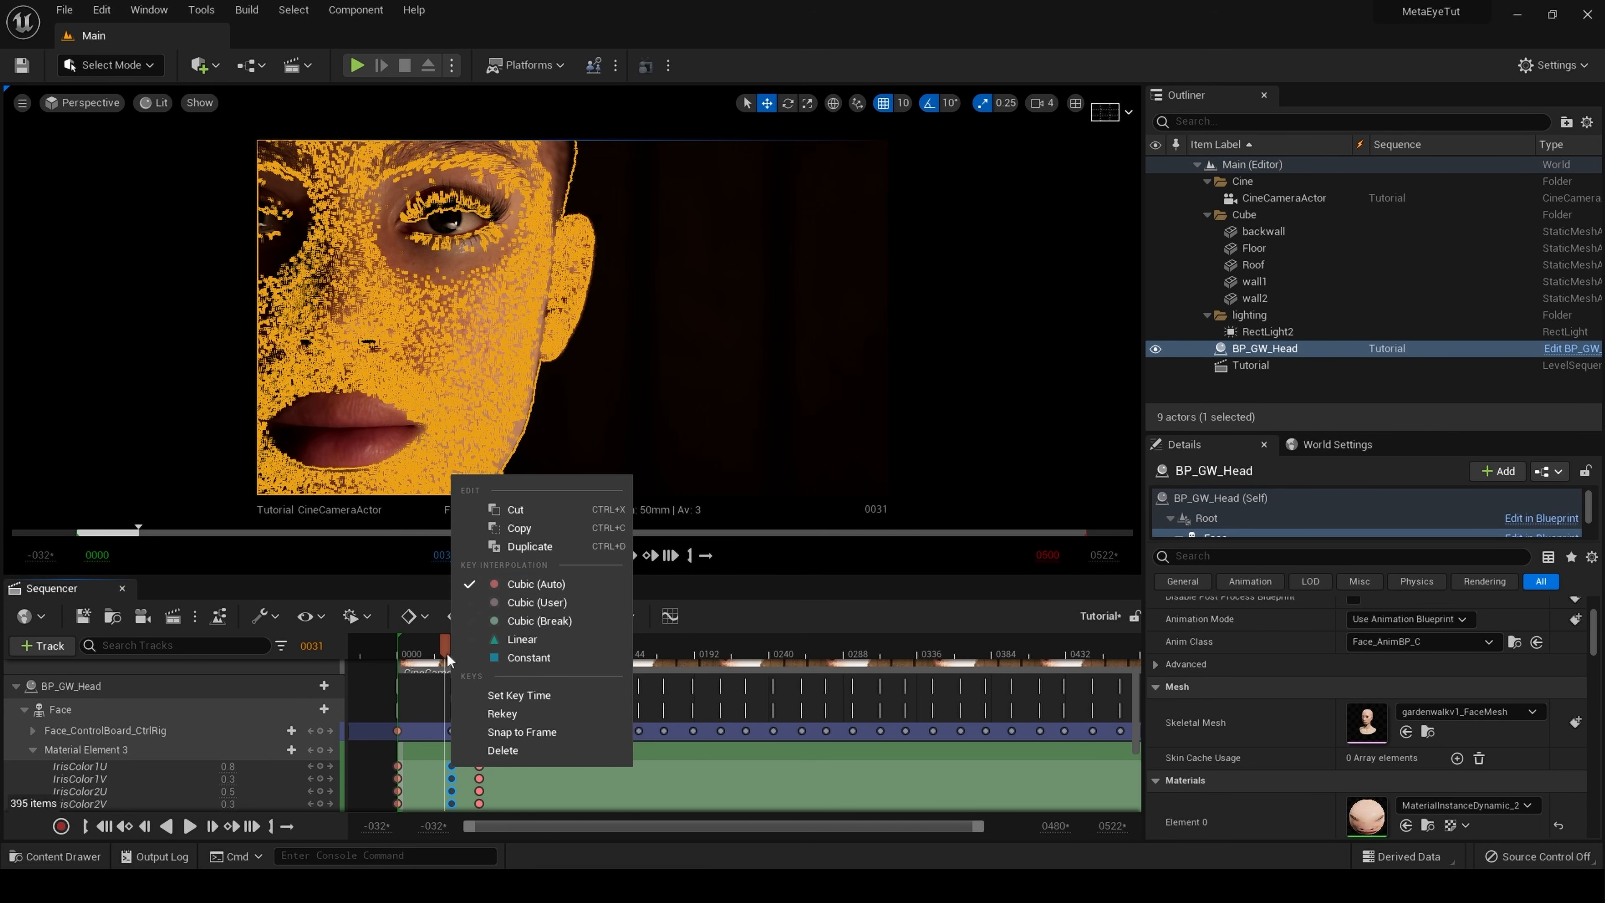
click(442, 646)
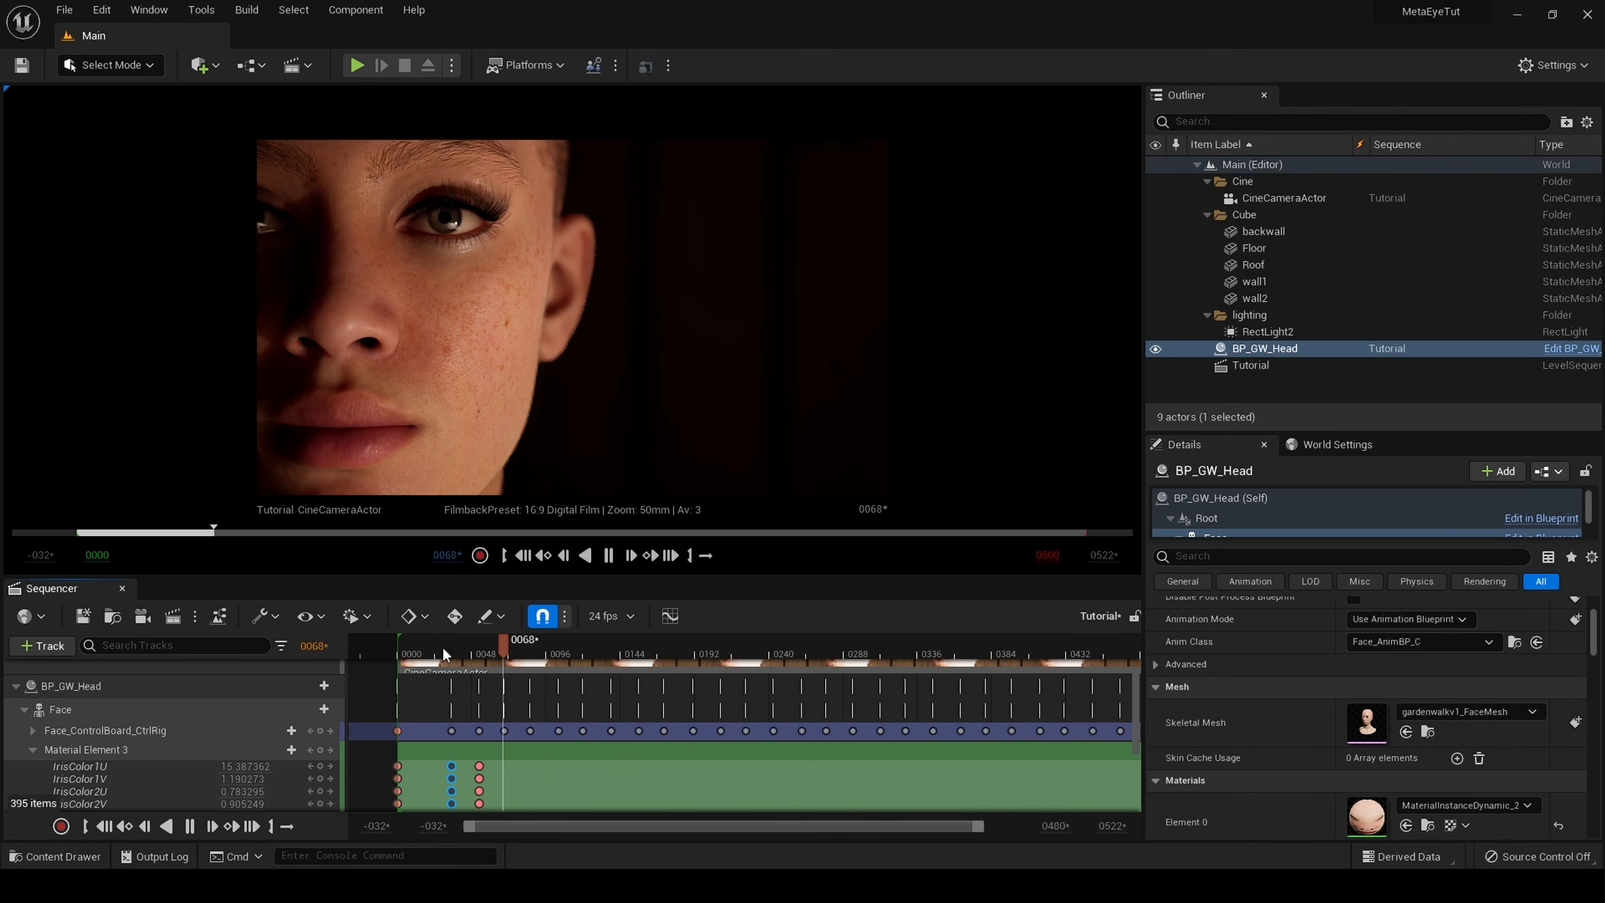
- Play the sequence from frame 25 without the head's highlight, and scrub around the blink at frame 105 to review the iris color change
click(434, 649)
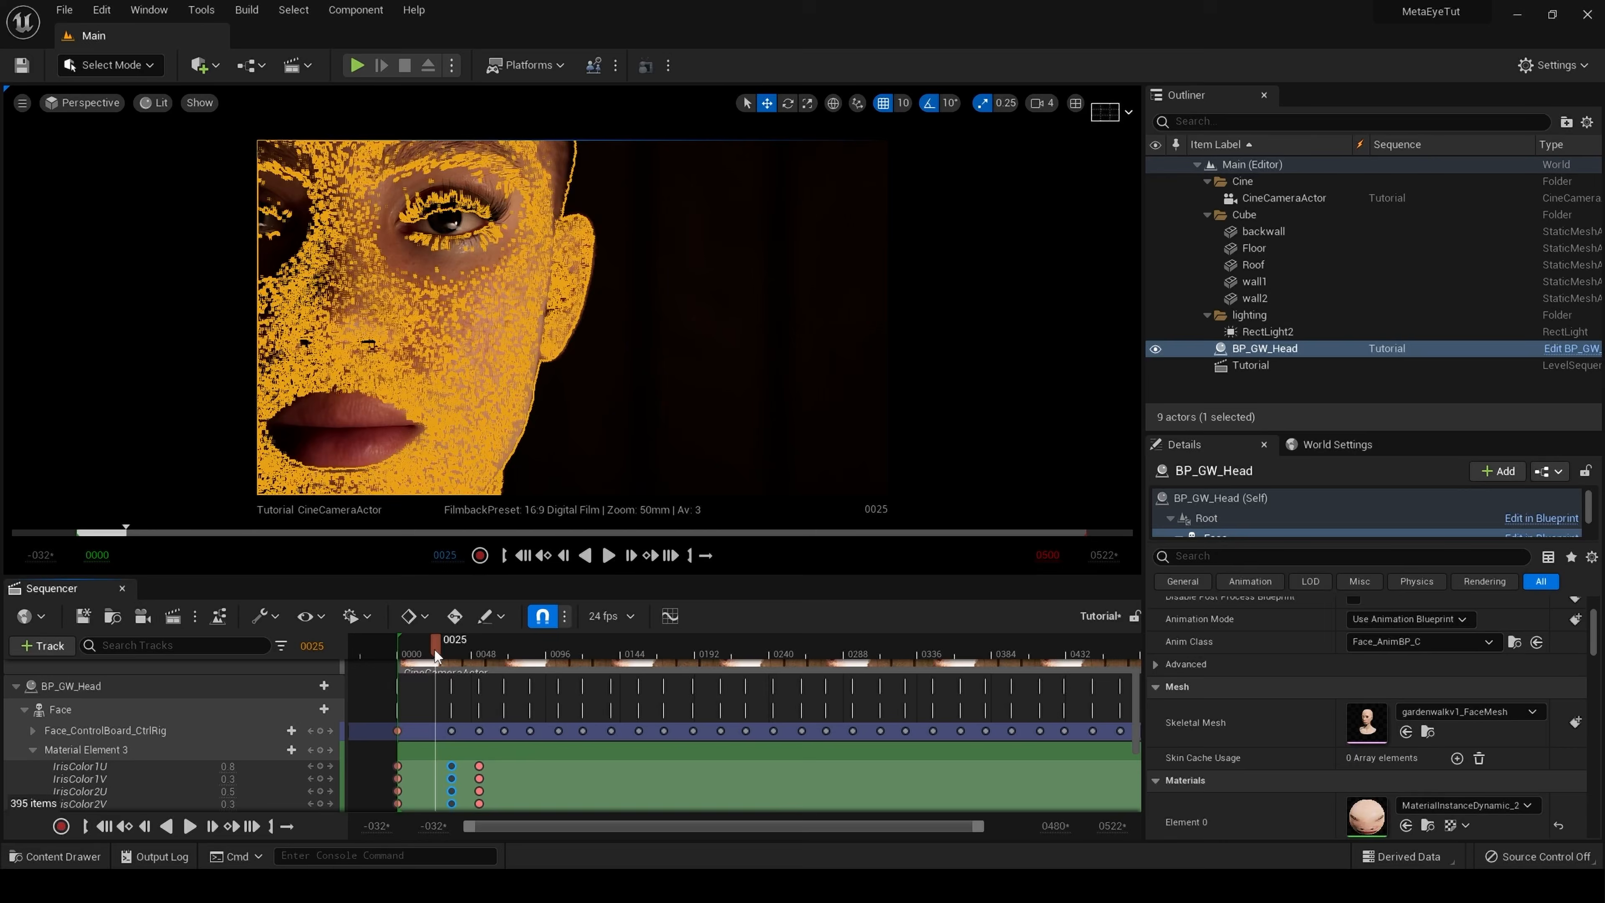
click(707, 316)
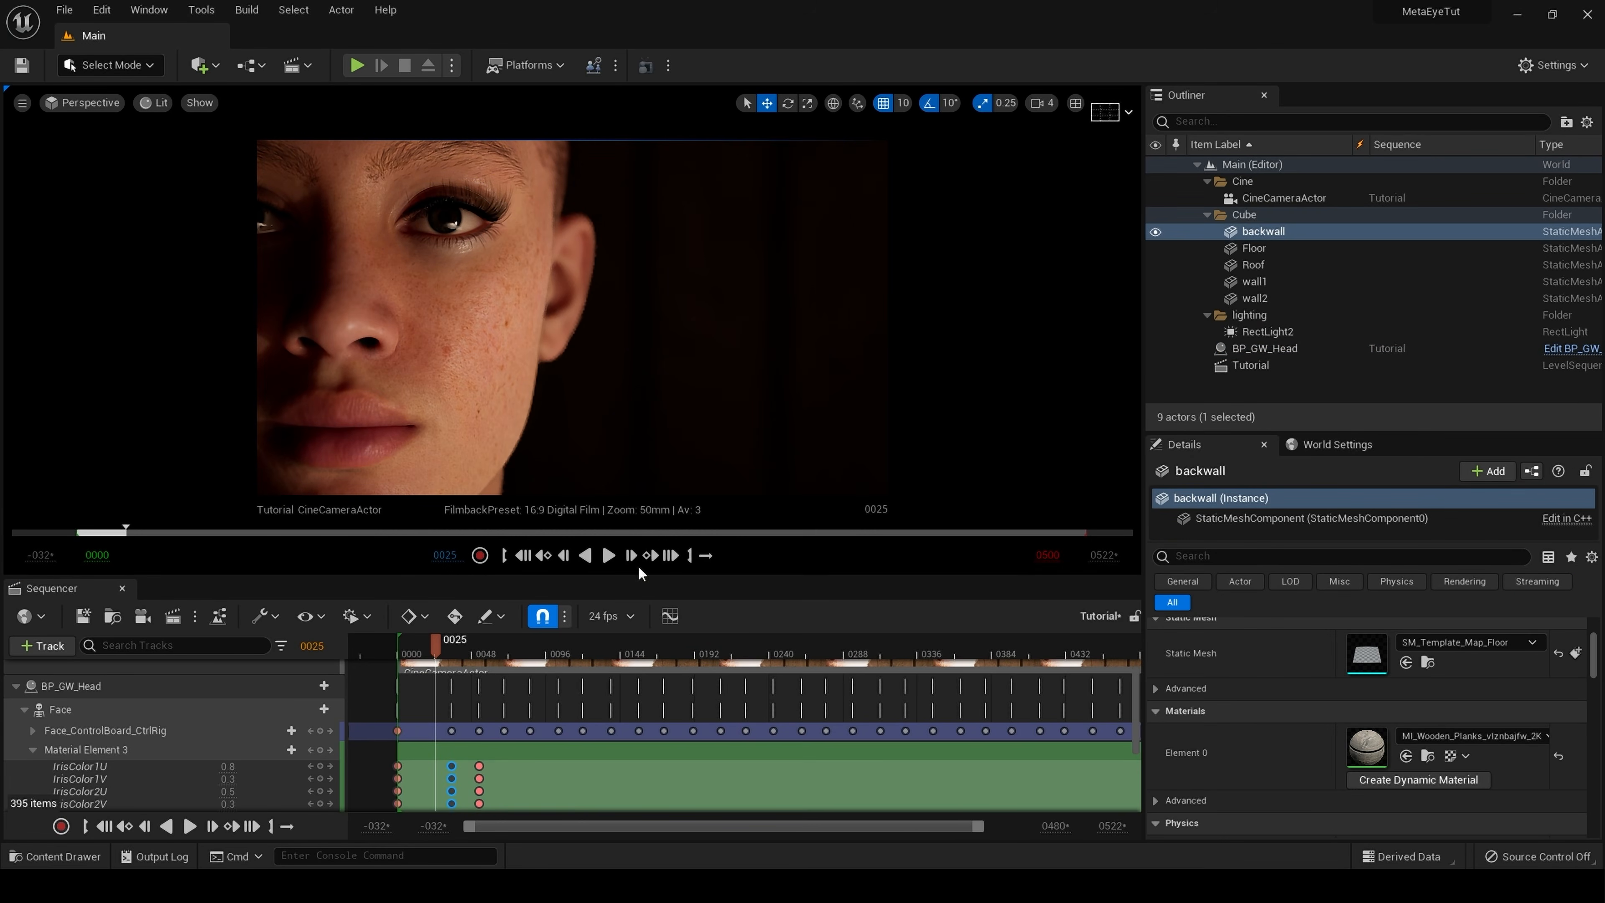
click(609, 556)
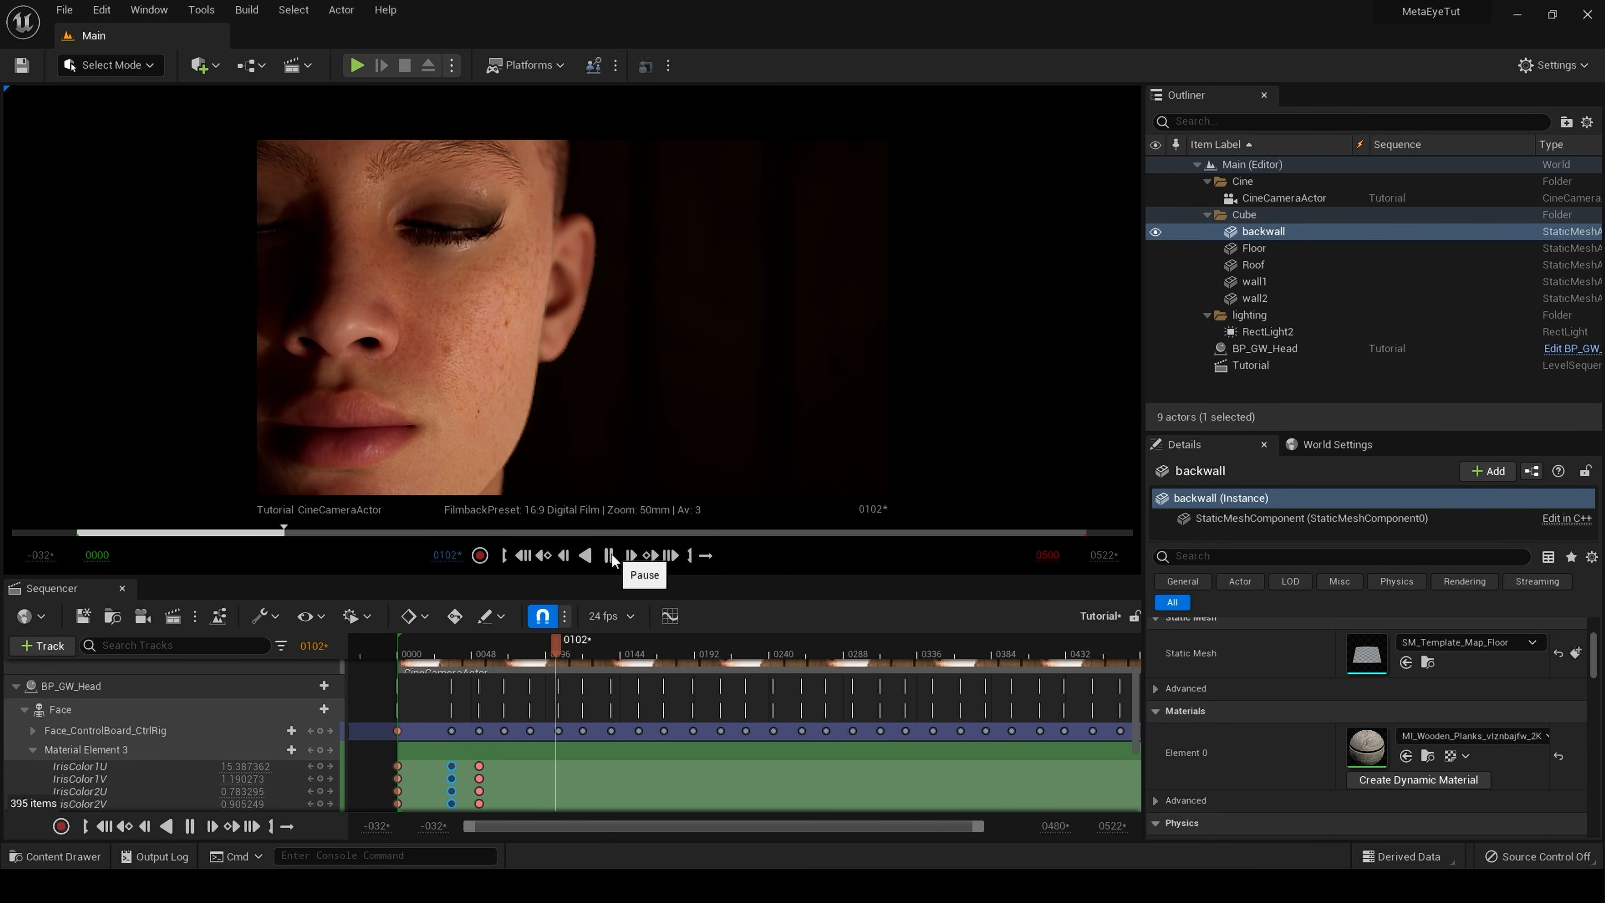
click(609, 556)
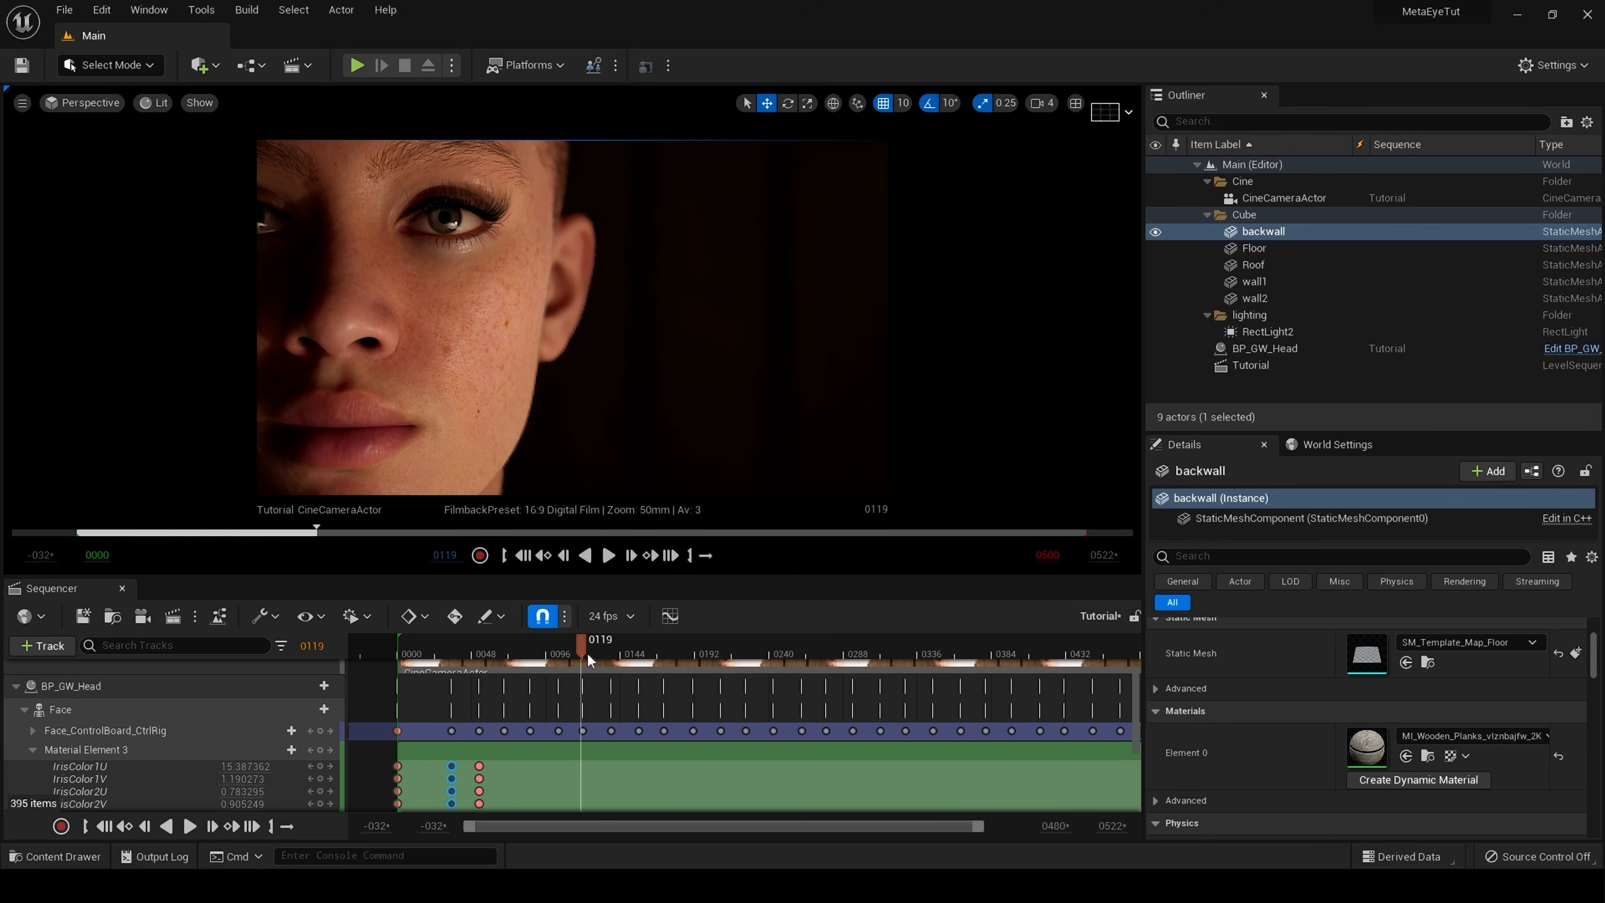
mouse_move(581, 644)
mouse_down()
mouse_move(529, 660)
mouse_move(561, 662)
mouse_up()
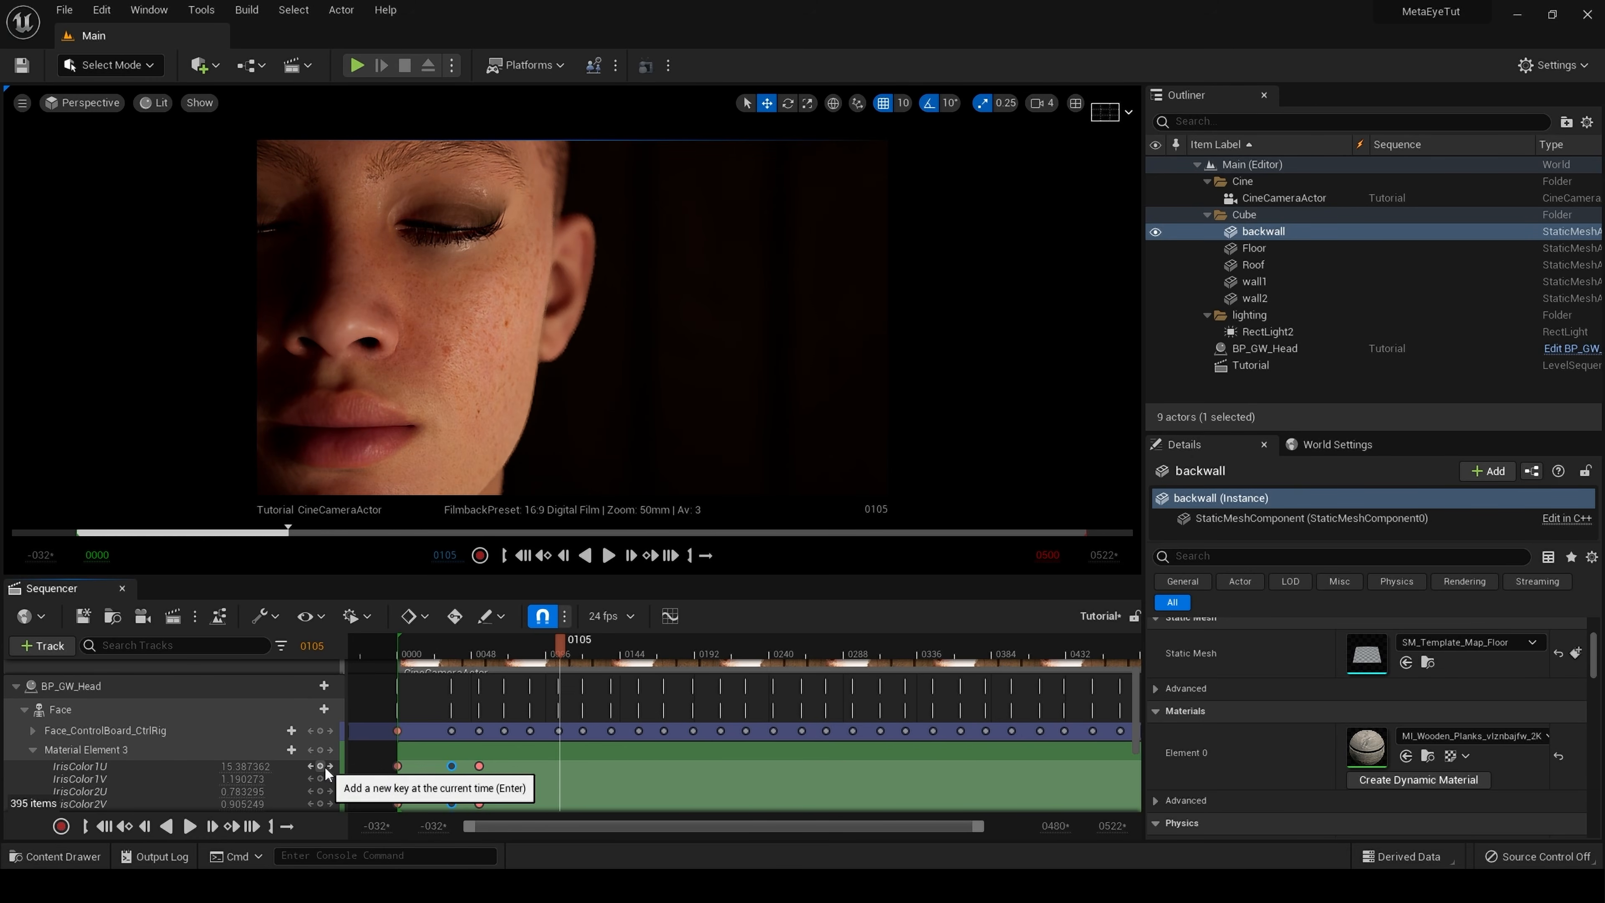
drag(560, 654, 523, 657)
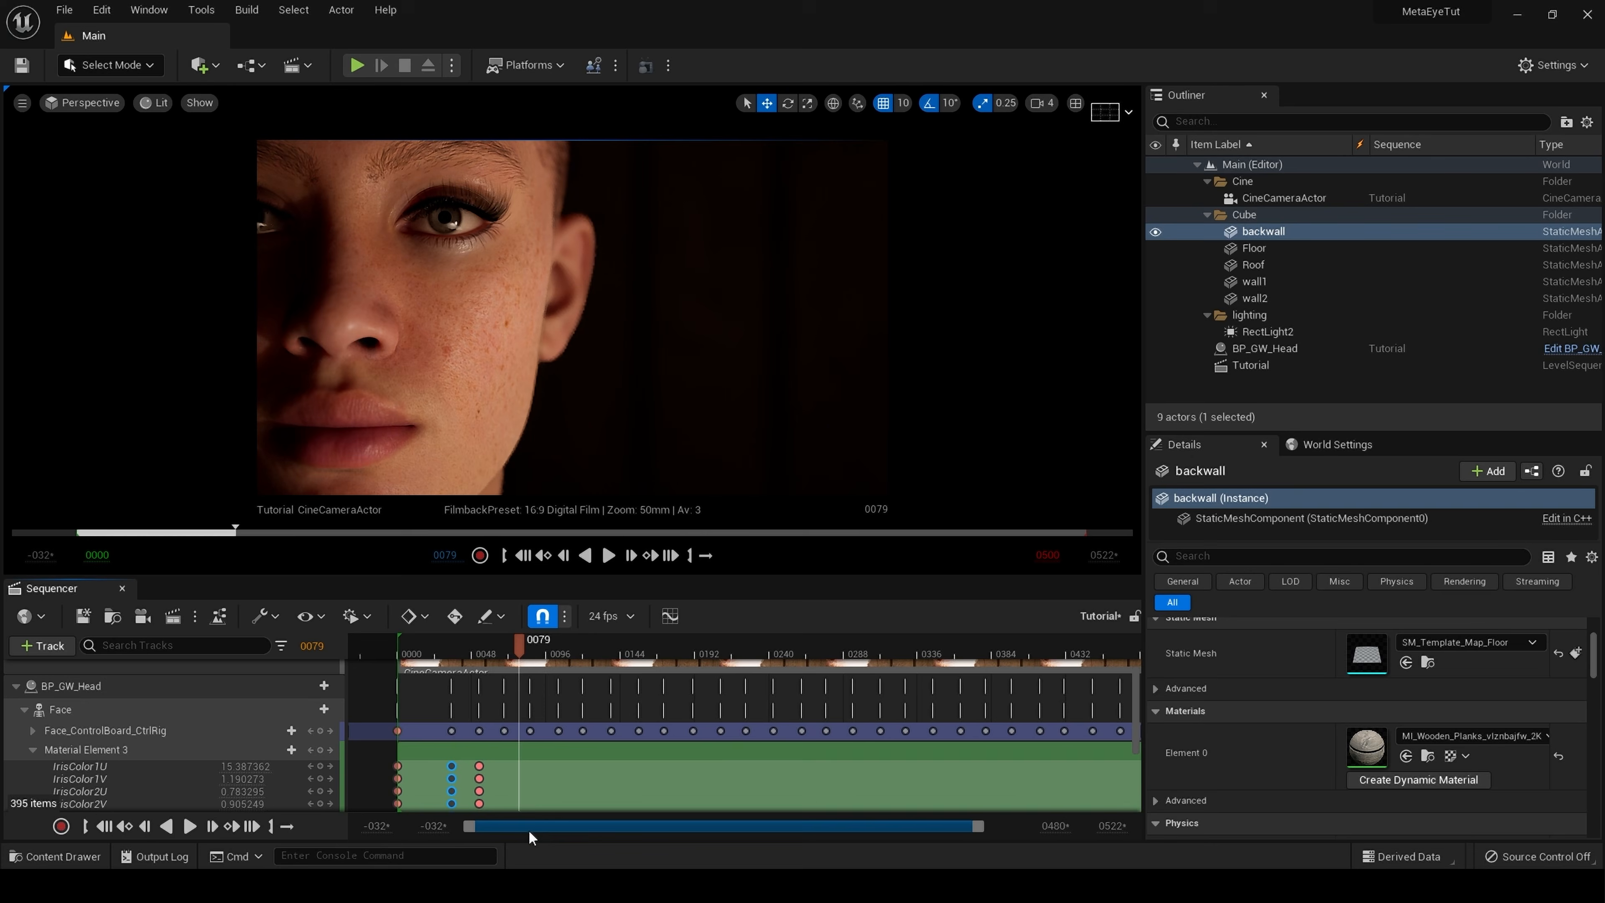
- At frame 79, key Material Element 3's IrisUVRadius at 1.269376 and PupilScale at 1.476683
scroll(524, 799, down, 3)
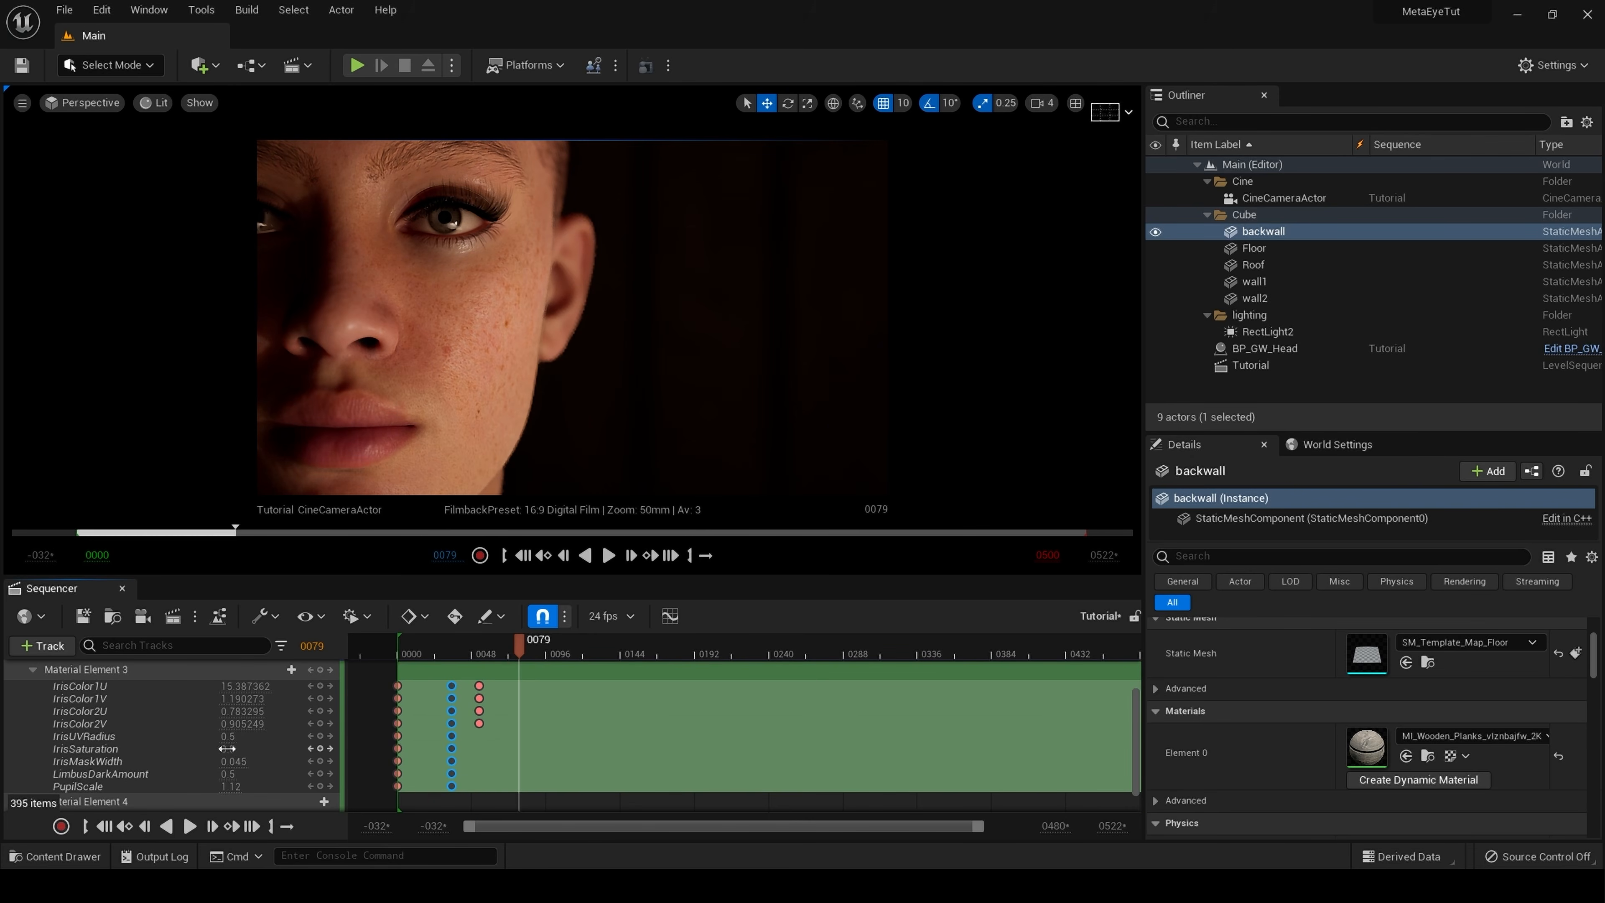
drag(231, 737, 253, 787)
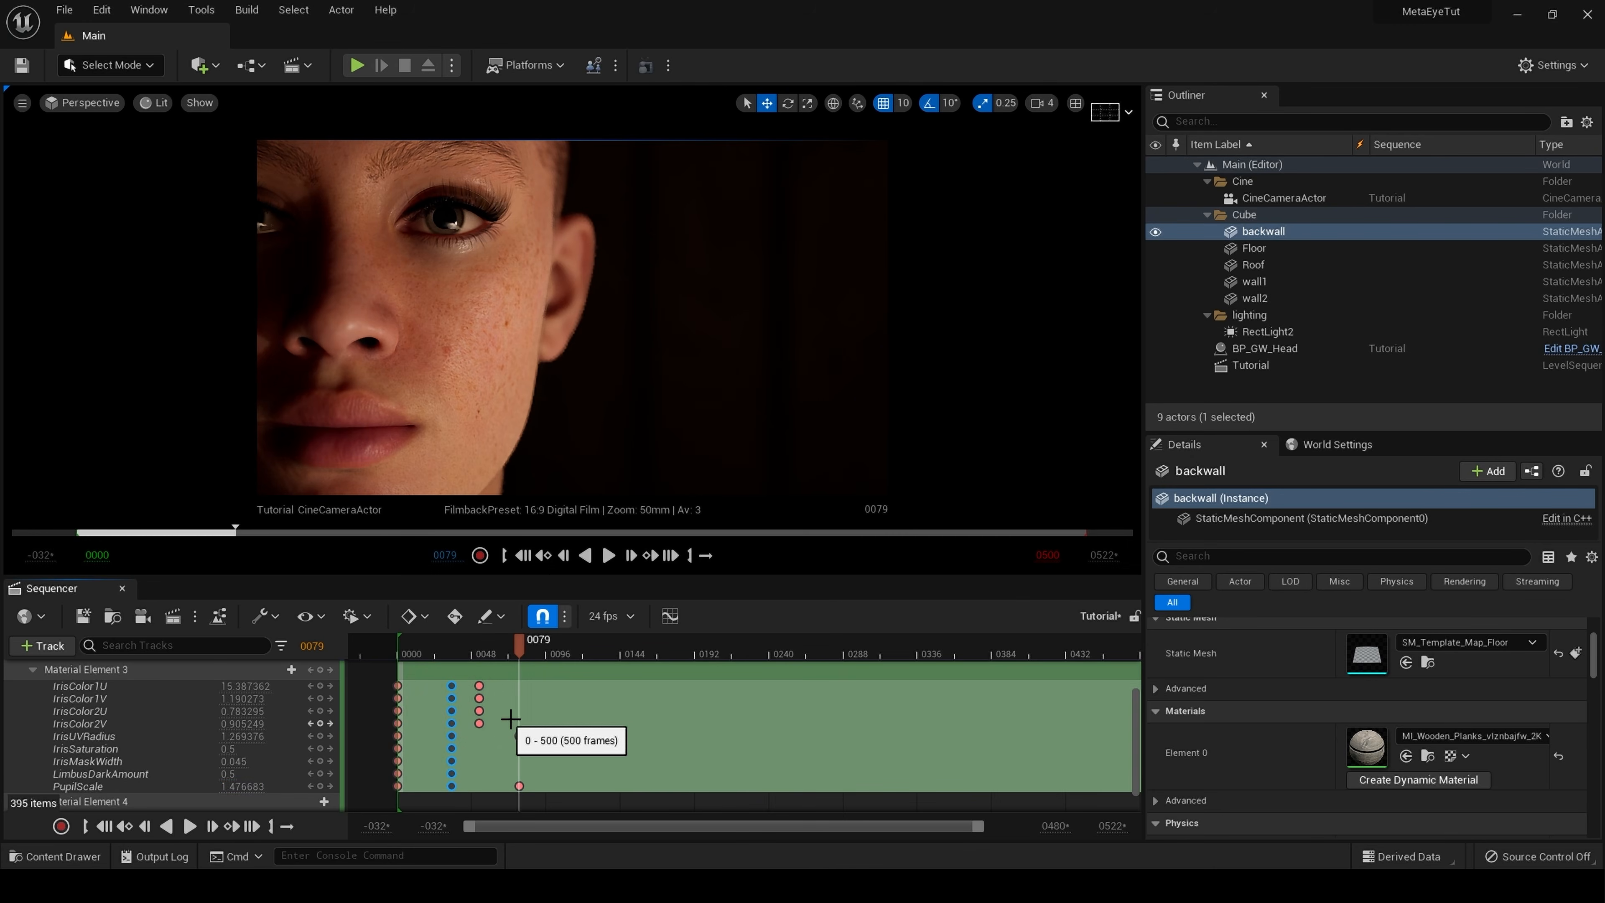
- Move the IrisUVRadius and PupilScale keys from frame 79 to the closed-eye blink near frame 104, and play the result from frame 51
click(520, 737)
drag(522, 643, 551, 665)
click(591, 436)
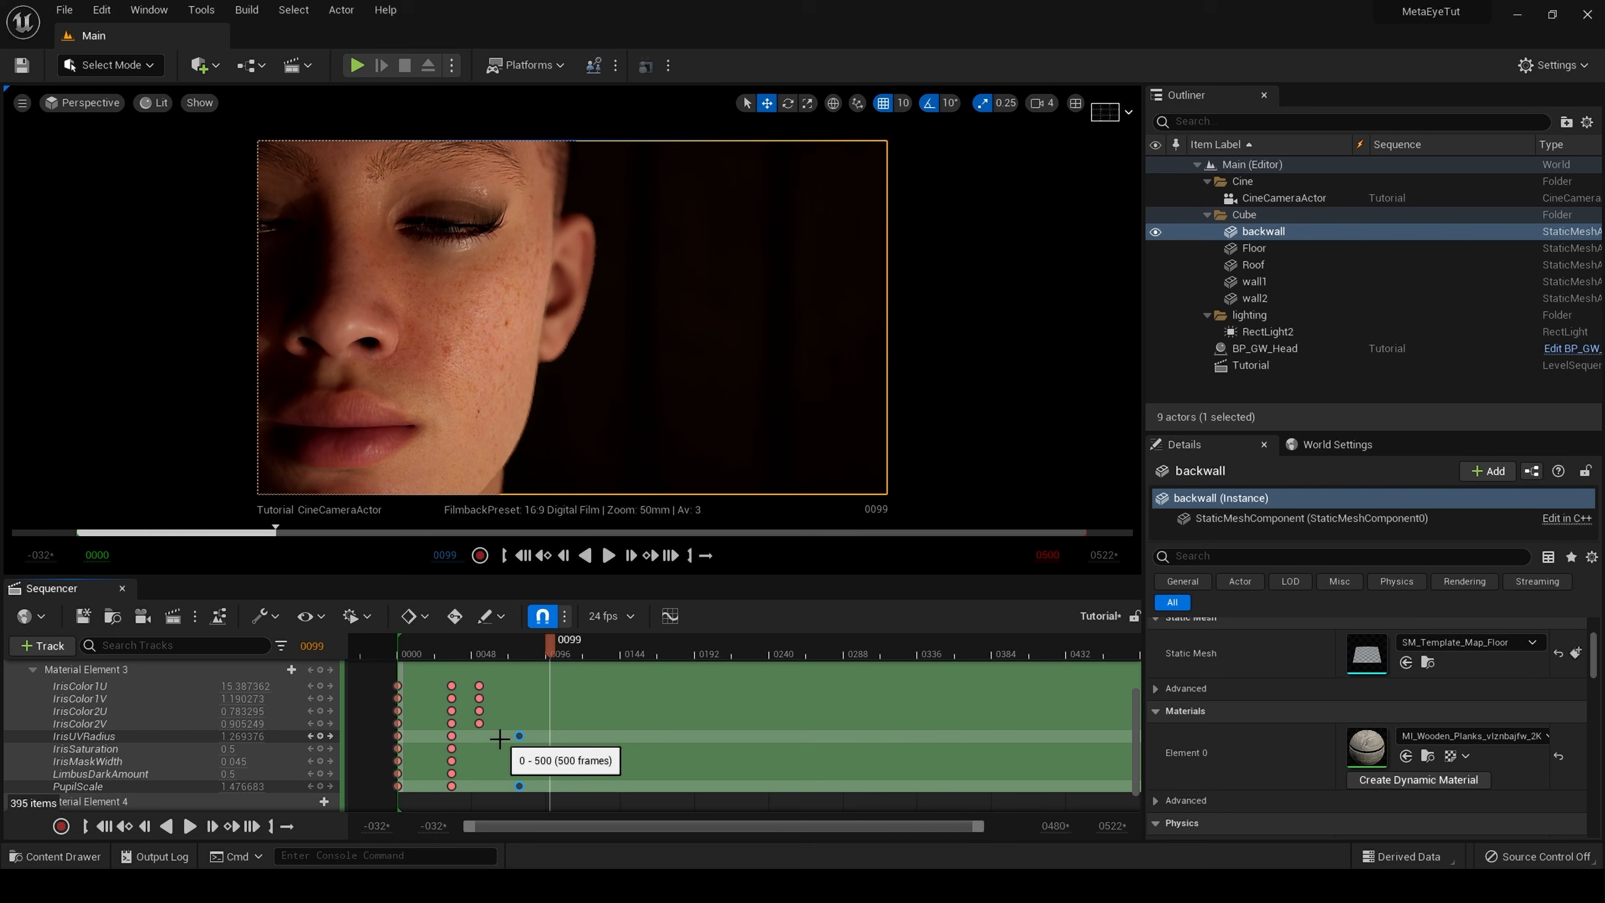
drag(519, 737, 478, 650)
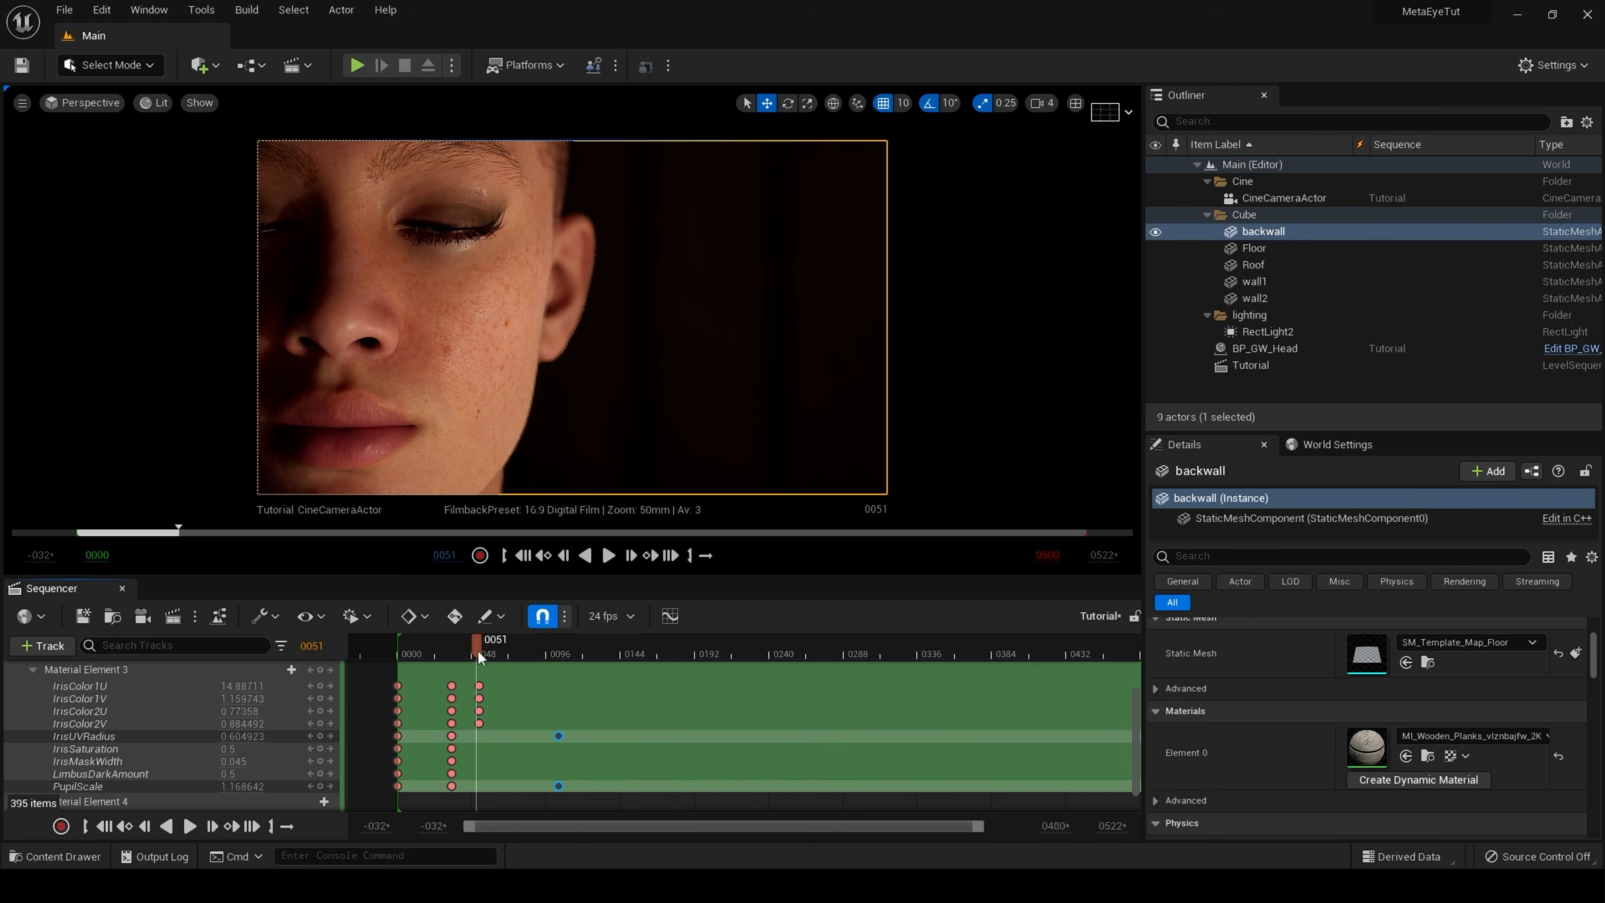
key(space)
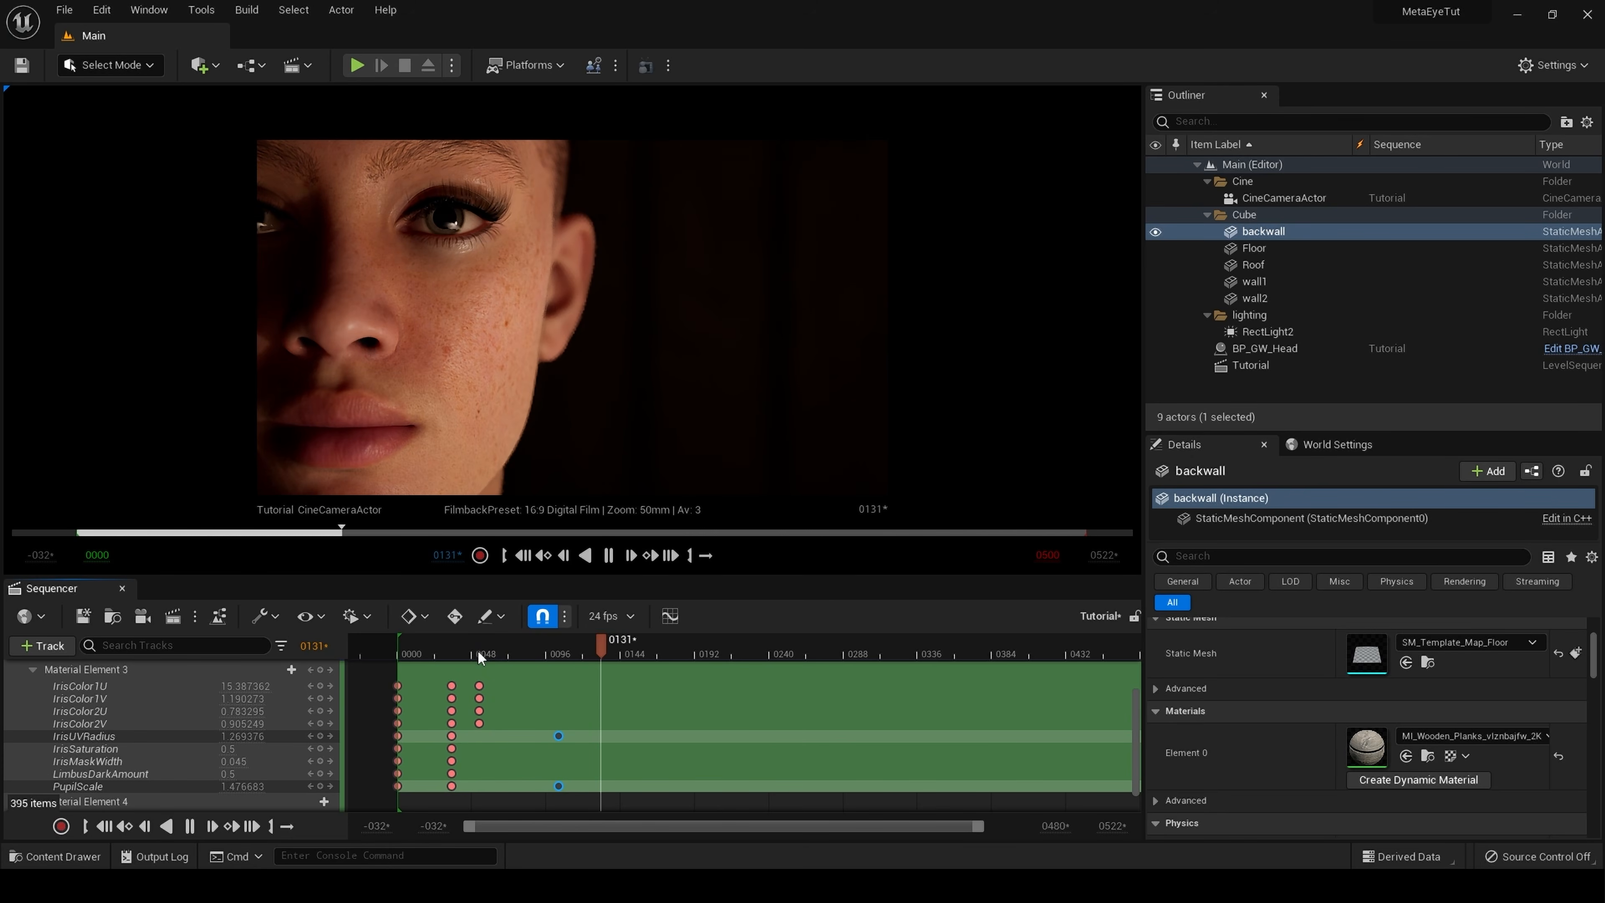
key(space)
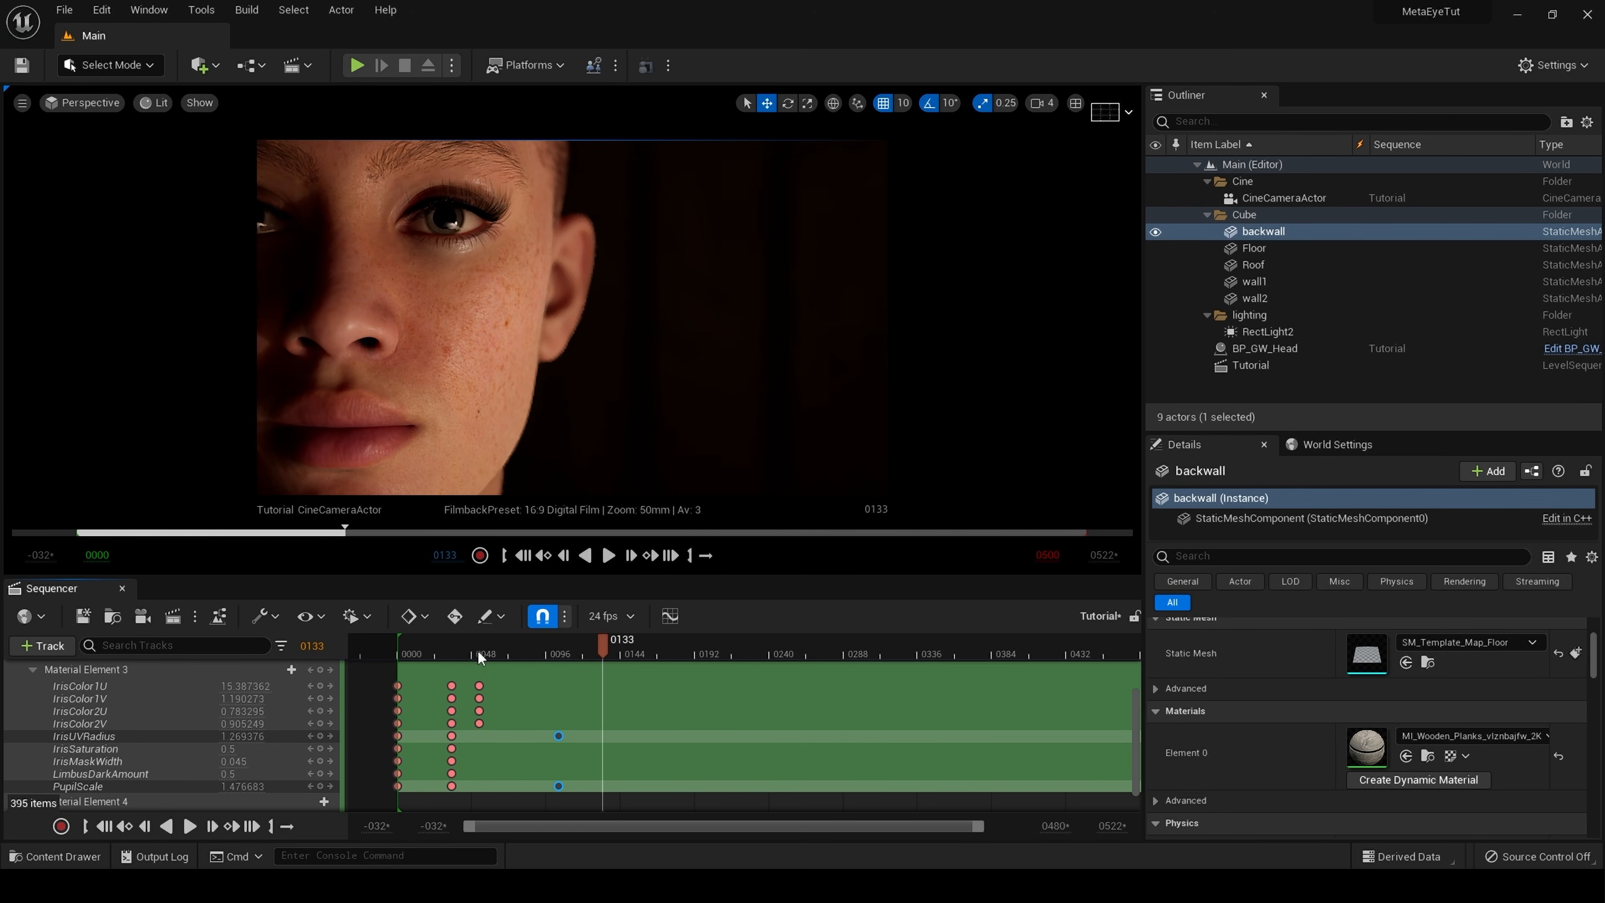
- Key PupilScale at 1.024107 at frame 125 and play the sequence to check the pupil change
mouse_move(606, 649)
mouse_down()
mouse_move(573, 651)
mouse_move(591, 657)
mouse_up()
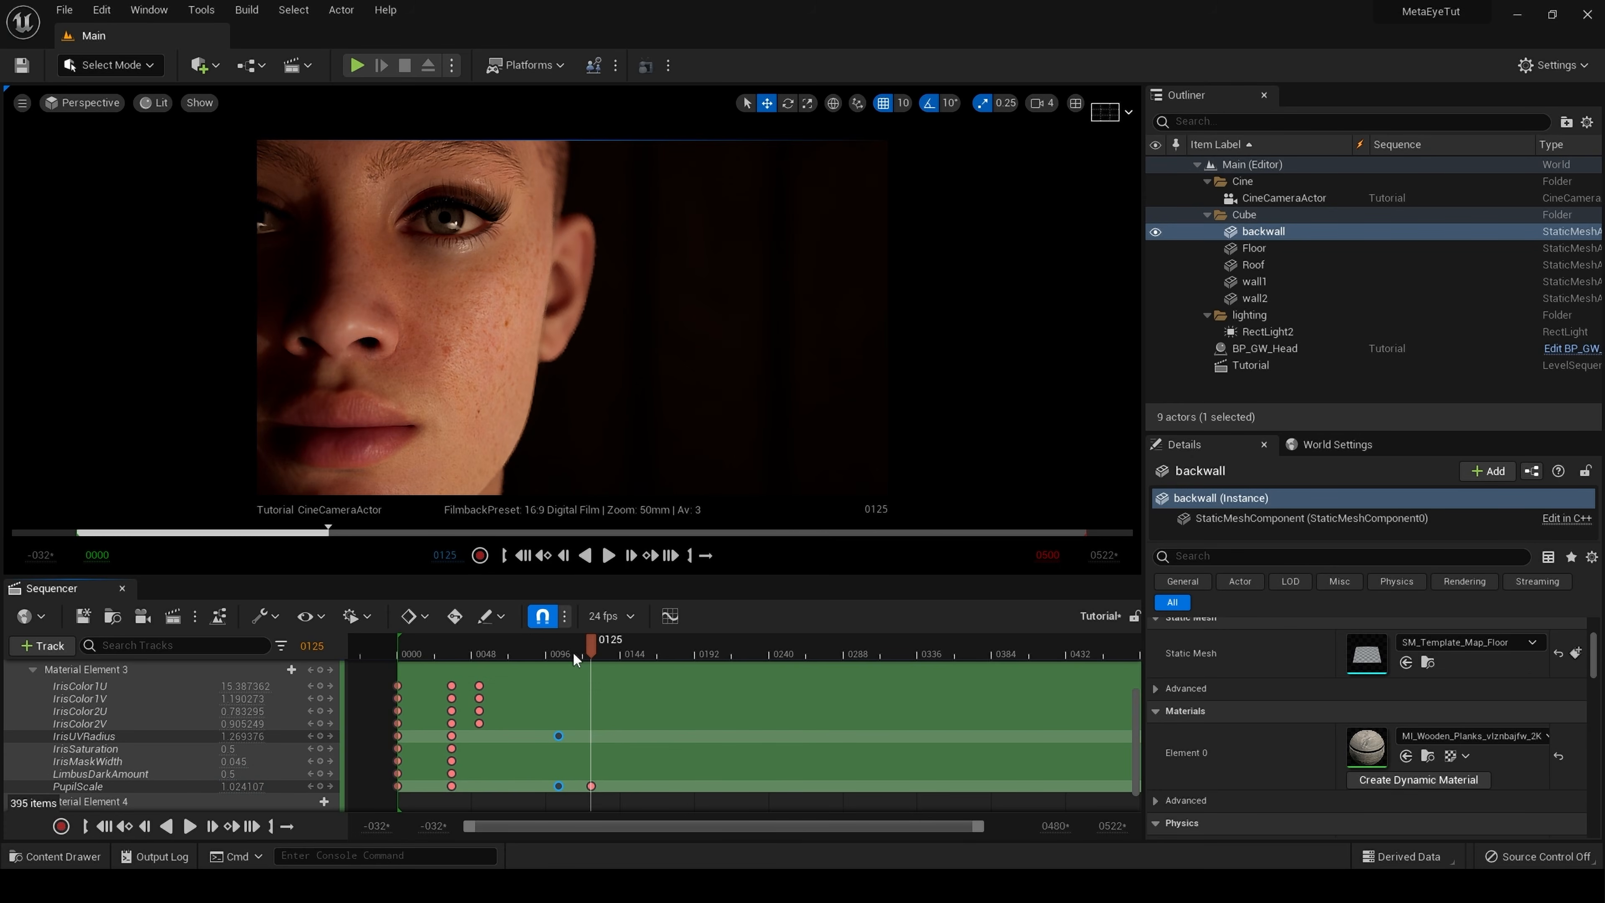
click(557, 654)
key(space)
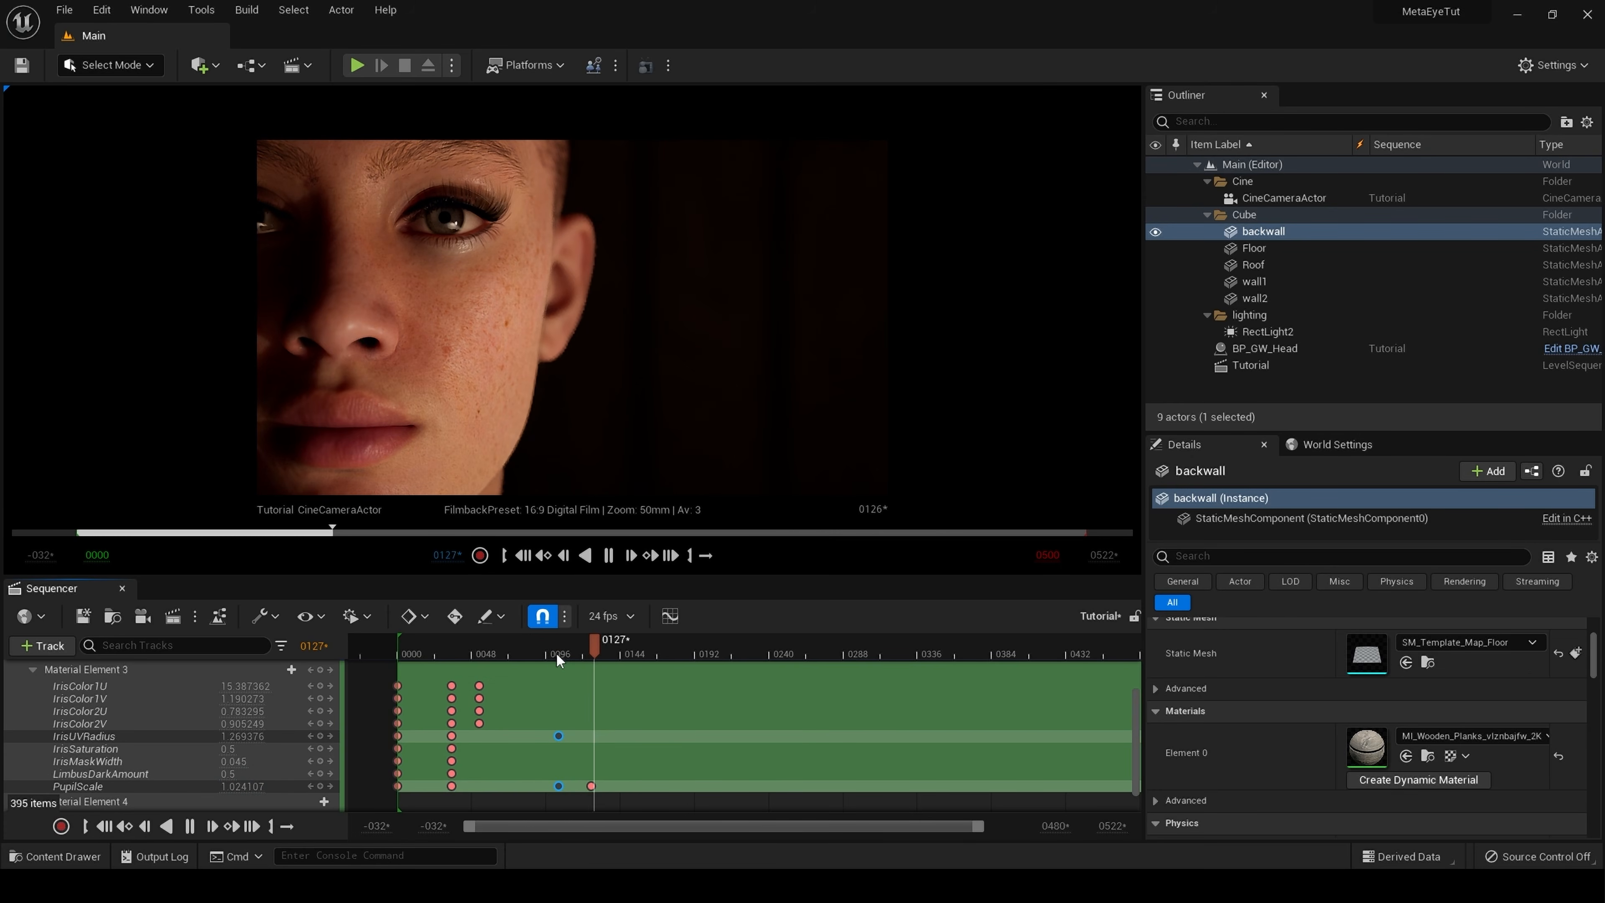
key(space)
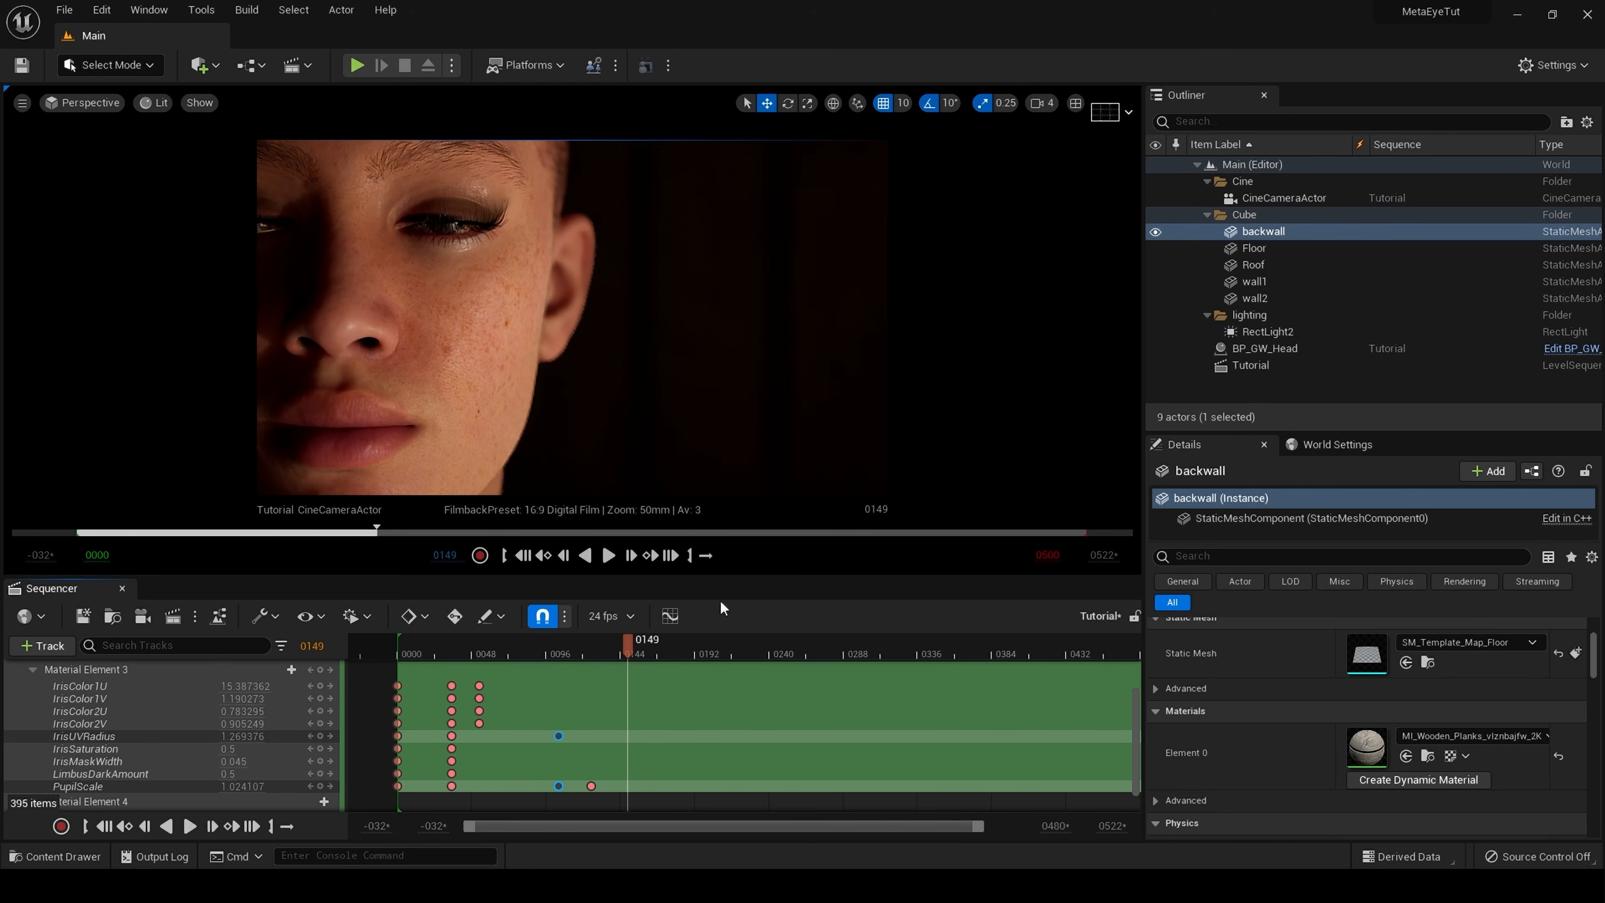
- At frame 174, key IrisColor2U at 1.415051 and IrisSaturation at -10.400284 for a vivid blue iris
drag(625, 643, 667, 654)
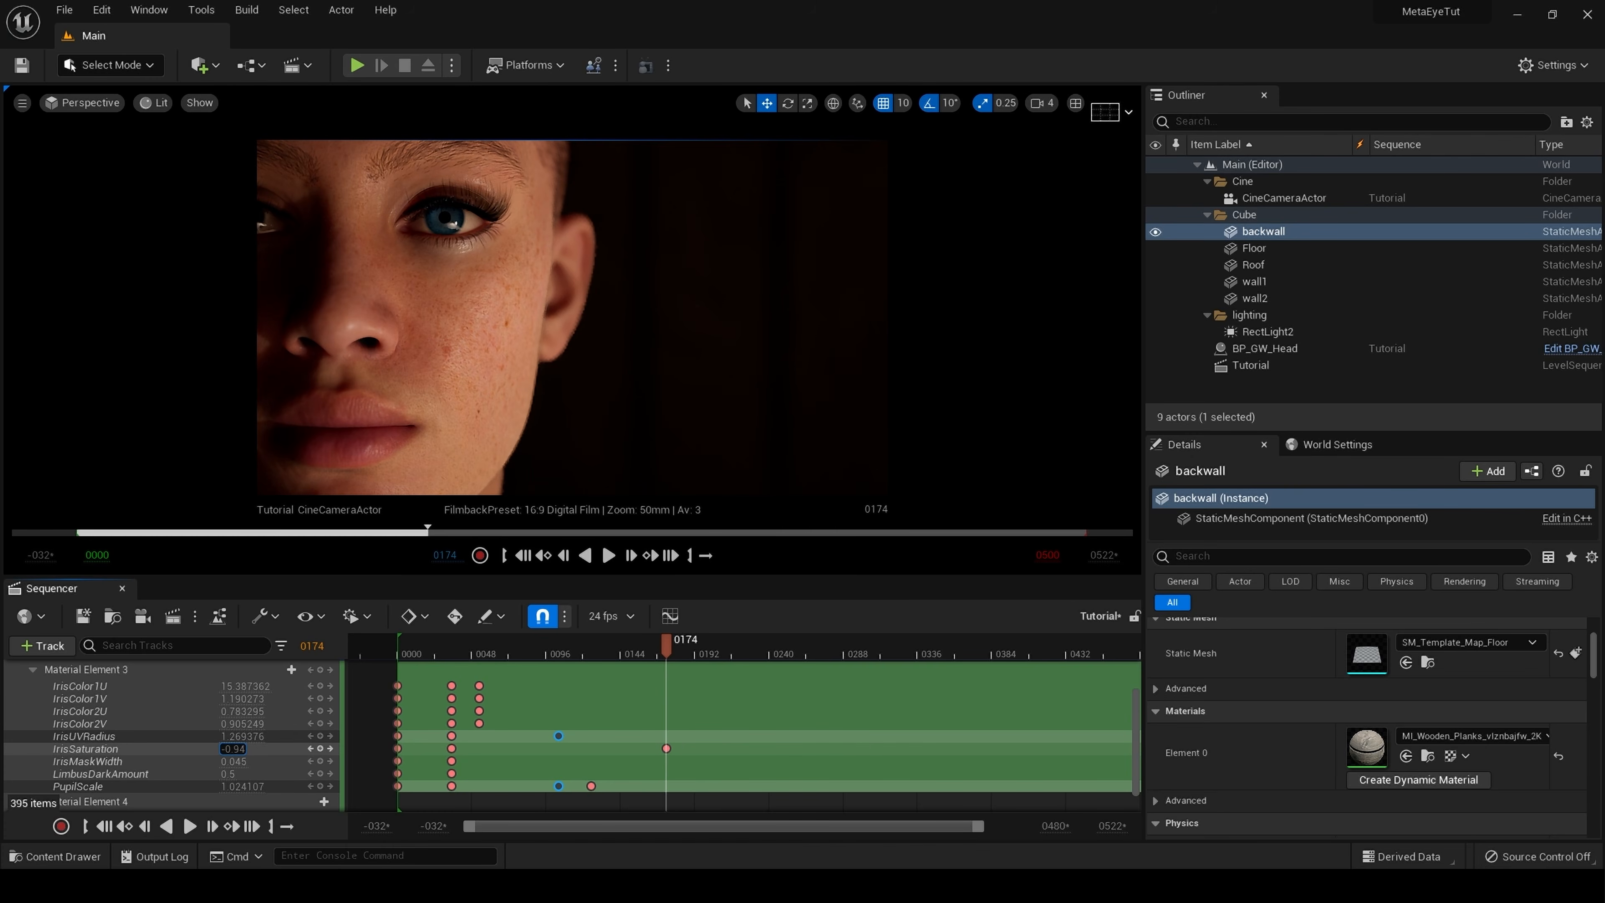
drag(244, 711, 265, 710)
mouse_move(244, 749)
mouse_down()
mouse_move(266, 748)
mouse_move(215, 749)
mouse_up()
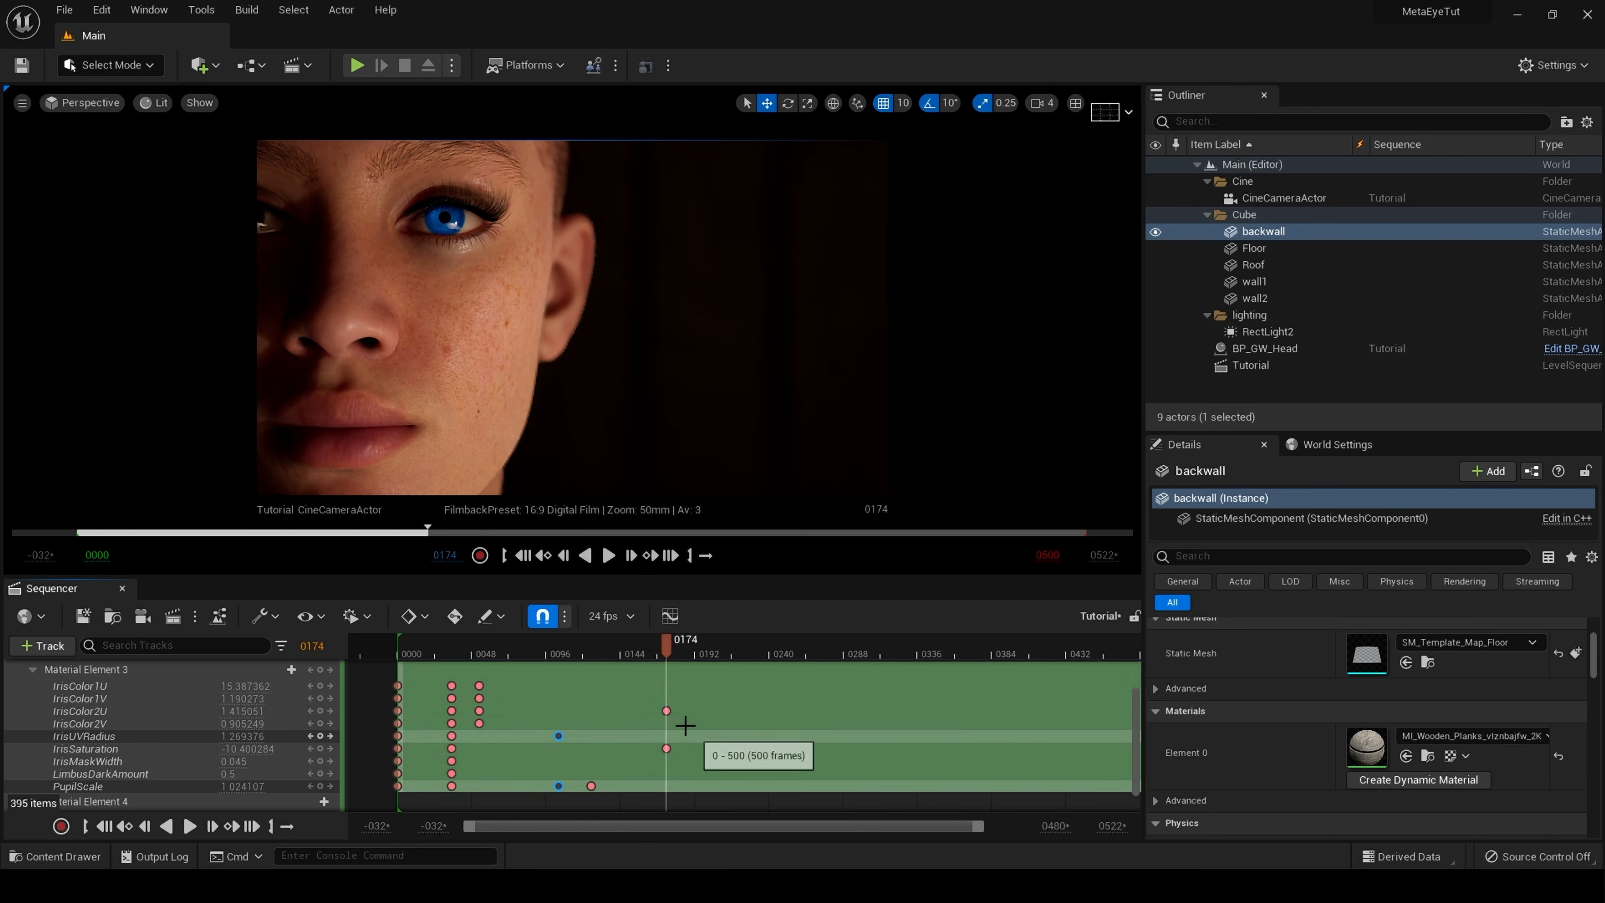
- Move the IrisColor2U and IrisSaturation keys from frame 174 to the closed-eye blink at frame 156
drag(665, 641, 639, 647)
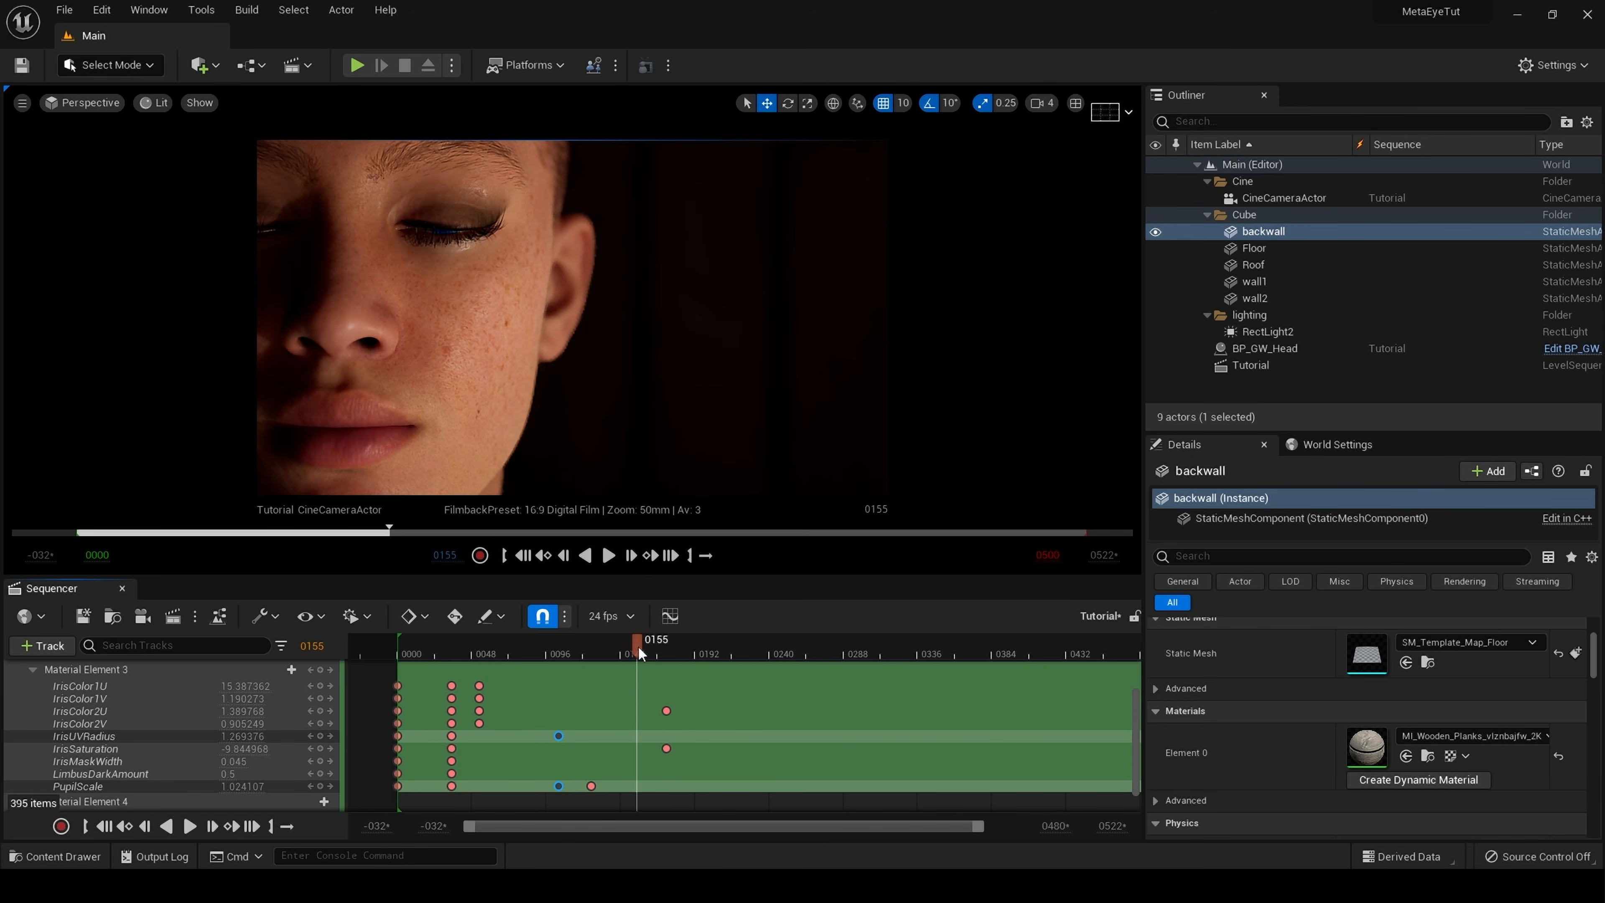
click(667, 714)
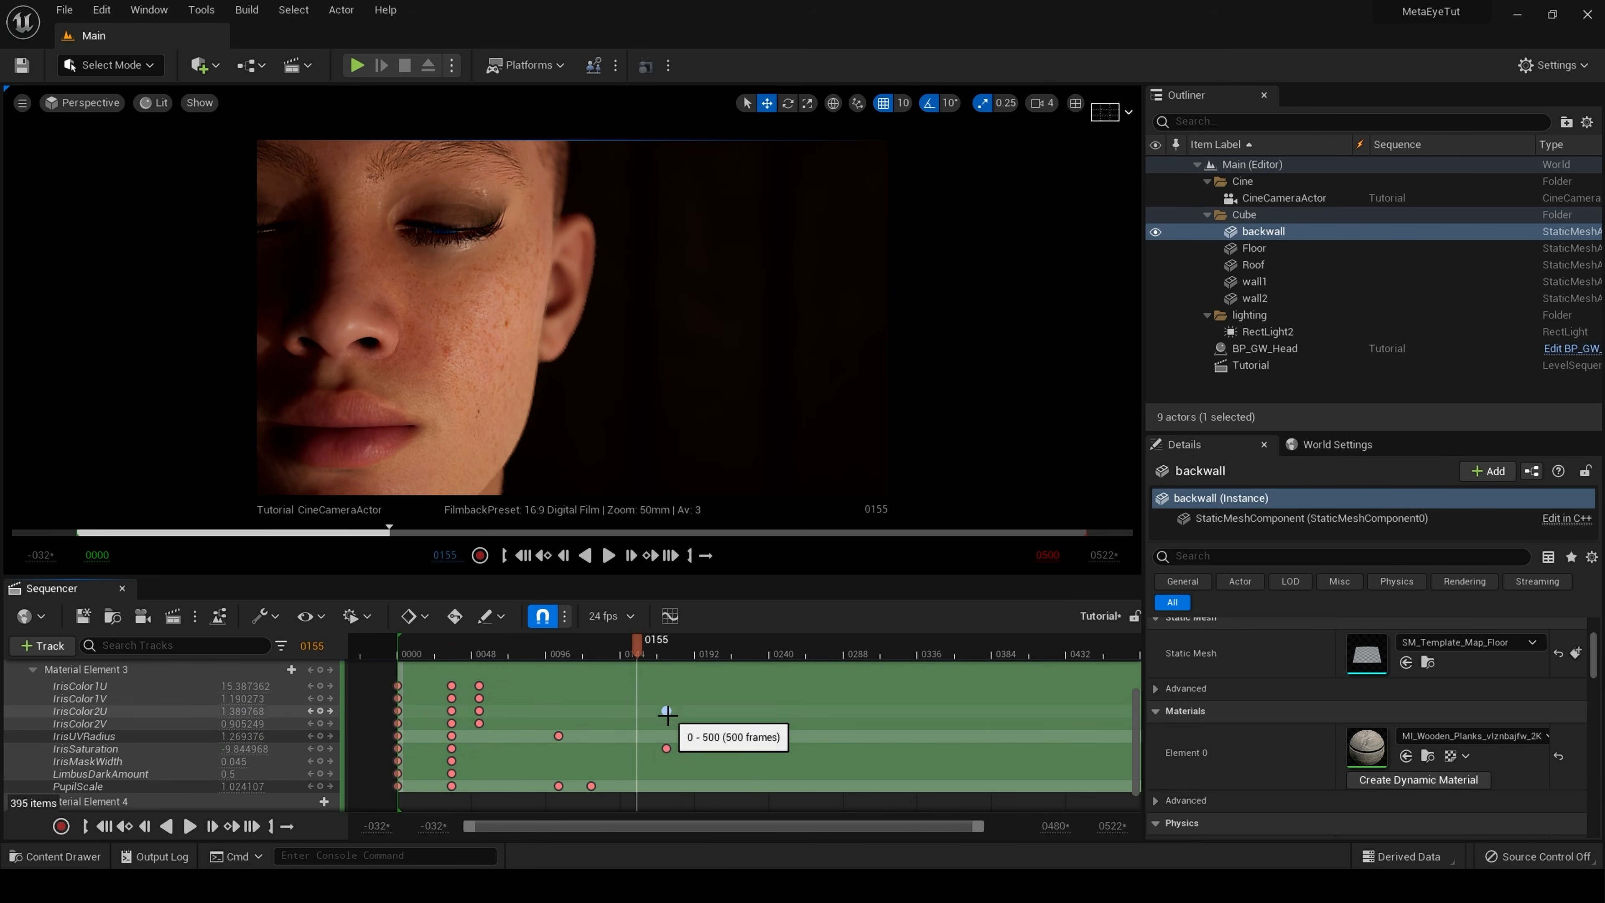
click(665, 748)
drag(666, 746, 642, 746)
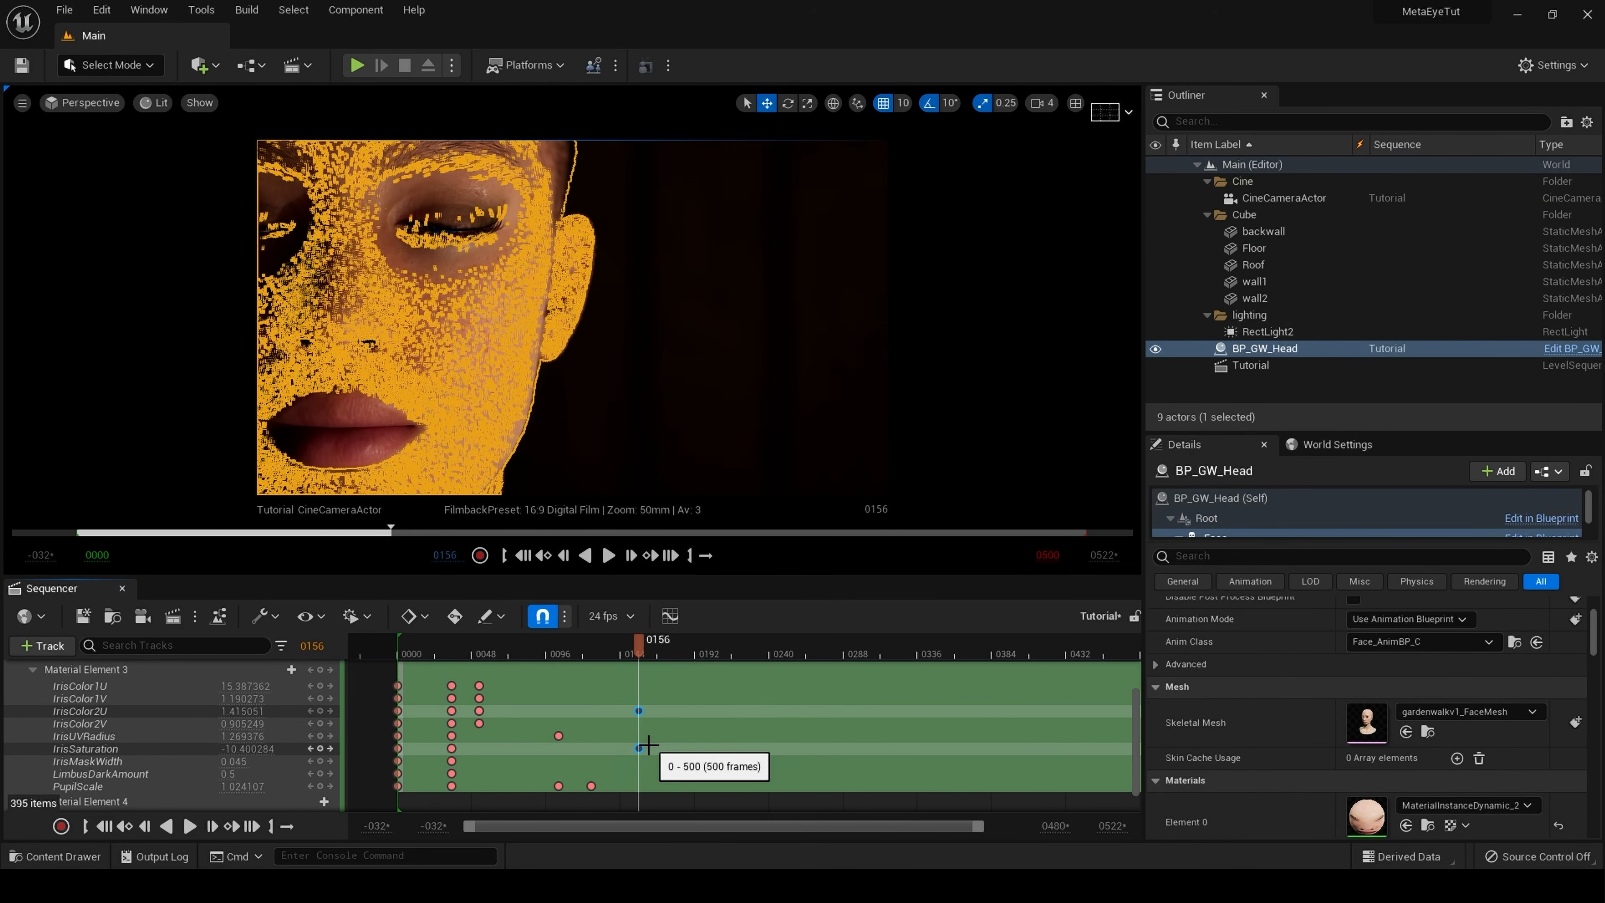
click(651, 693)
- Add a new IrisSaturation key at frame 126, ahead of the blue iris change, and play the sequence from frame 101
click(604, 648)
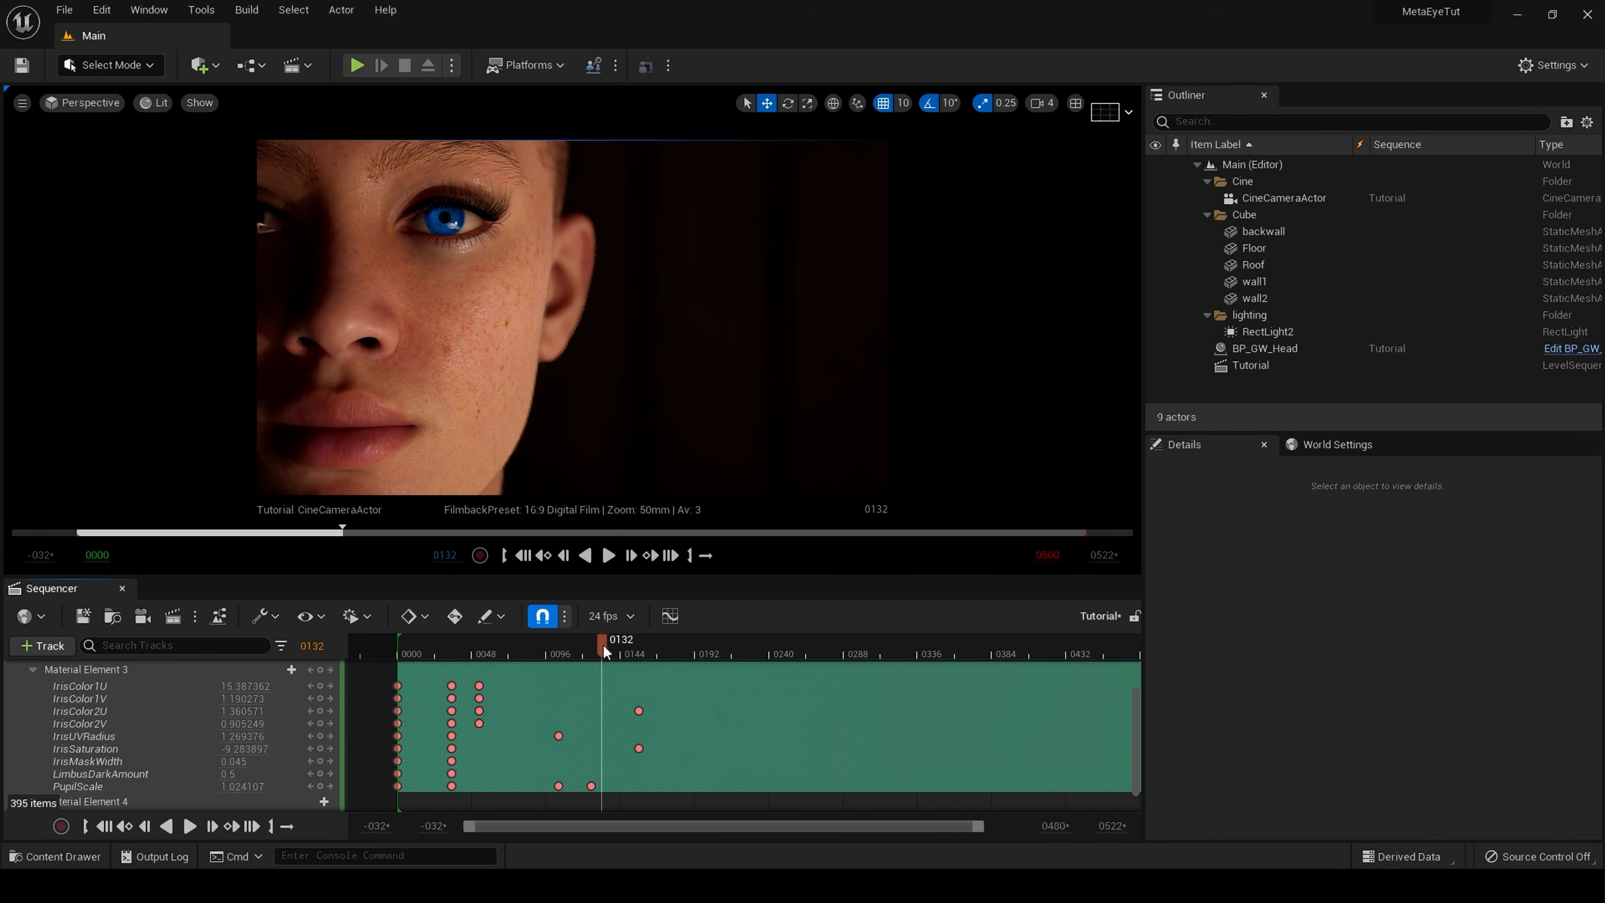
mouse_move(597, 646)
mouse_down()
mouse_move(582, 664)
mouse_move(616, 666)
mouse_move(608, 649)
mouse_move(545, 659)
mouse_move(594, 667)
mouse_up()
key(ctrl+z)
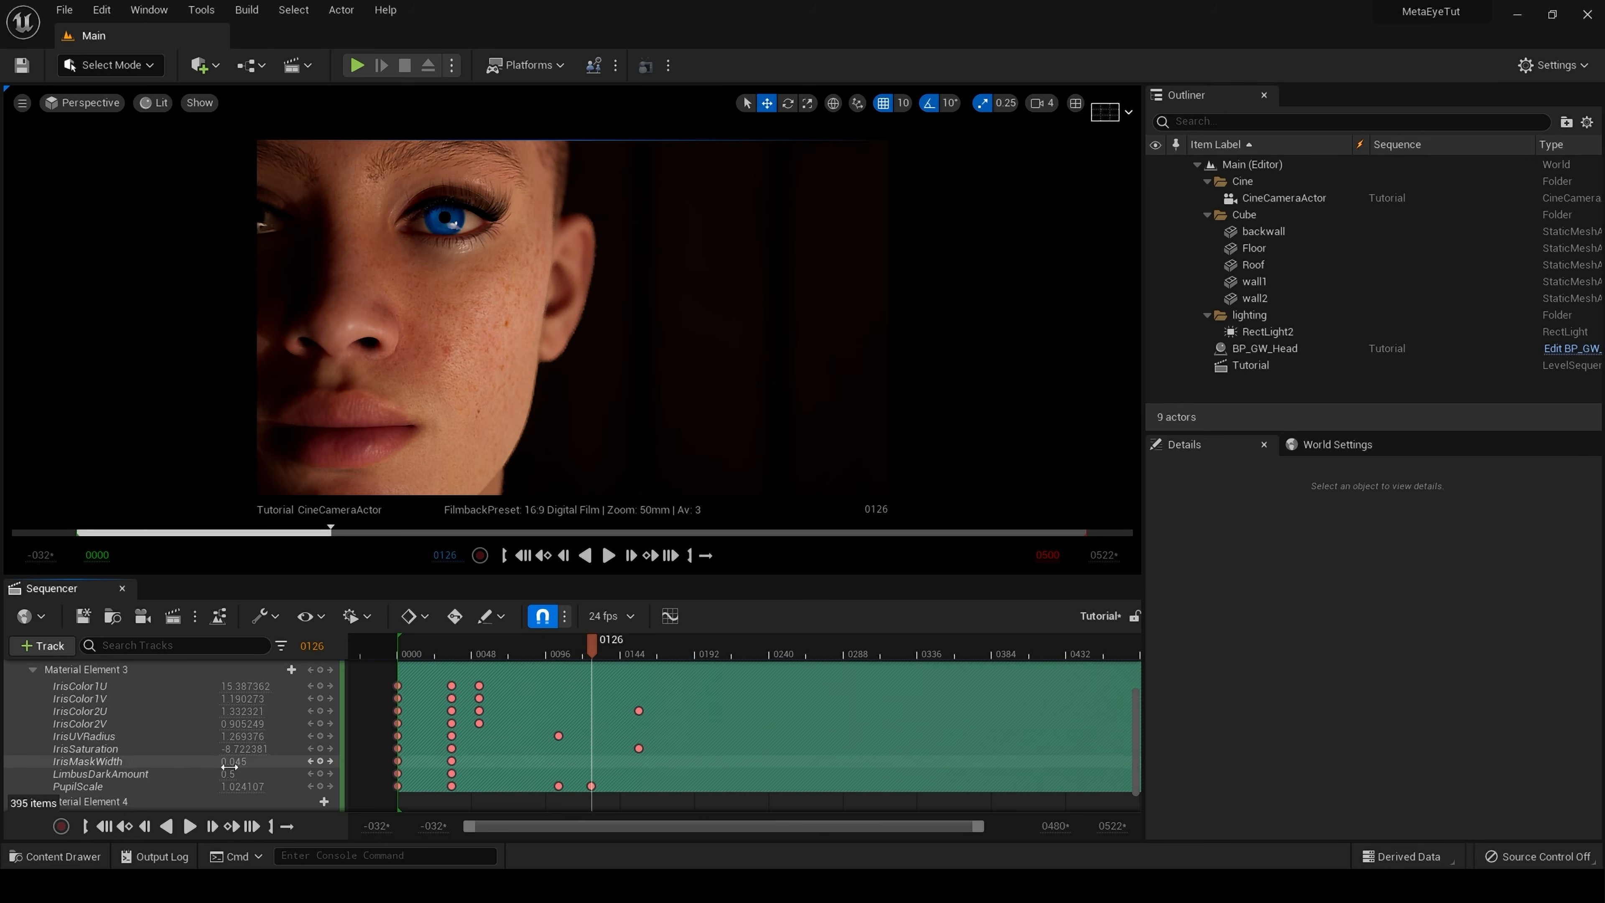
click(237, 749)
key(BackSpace)
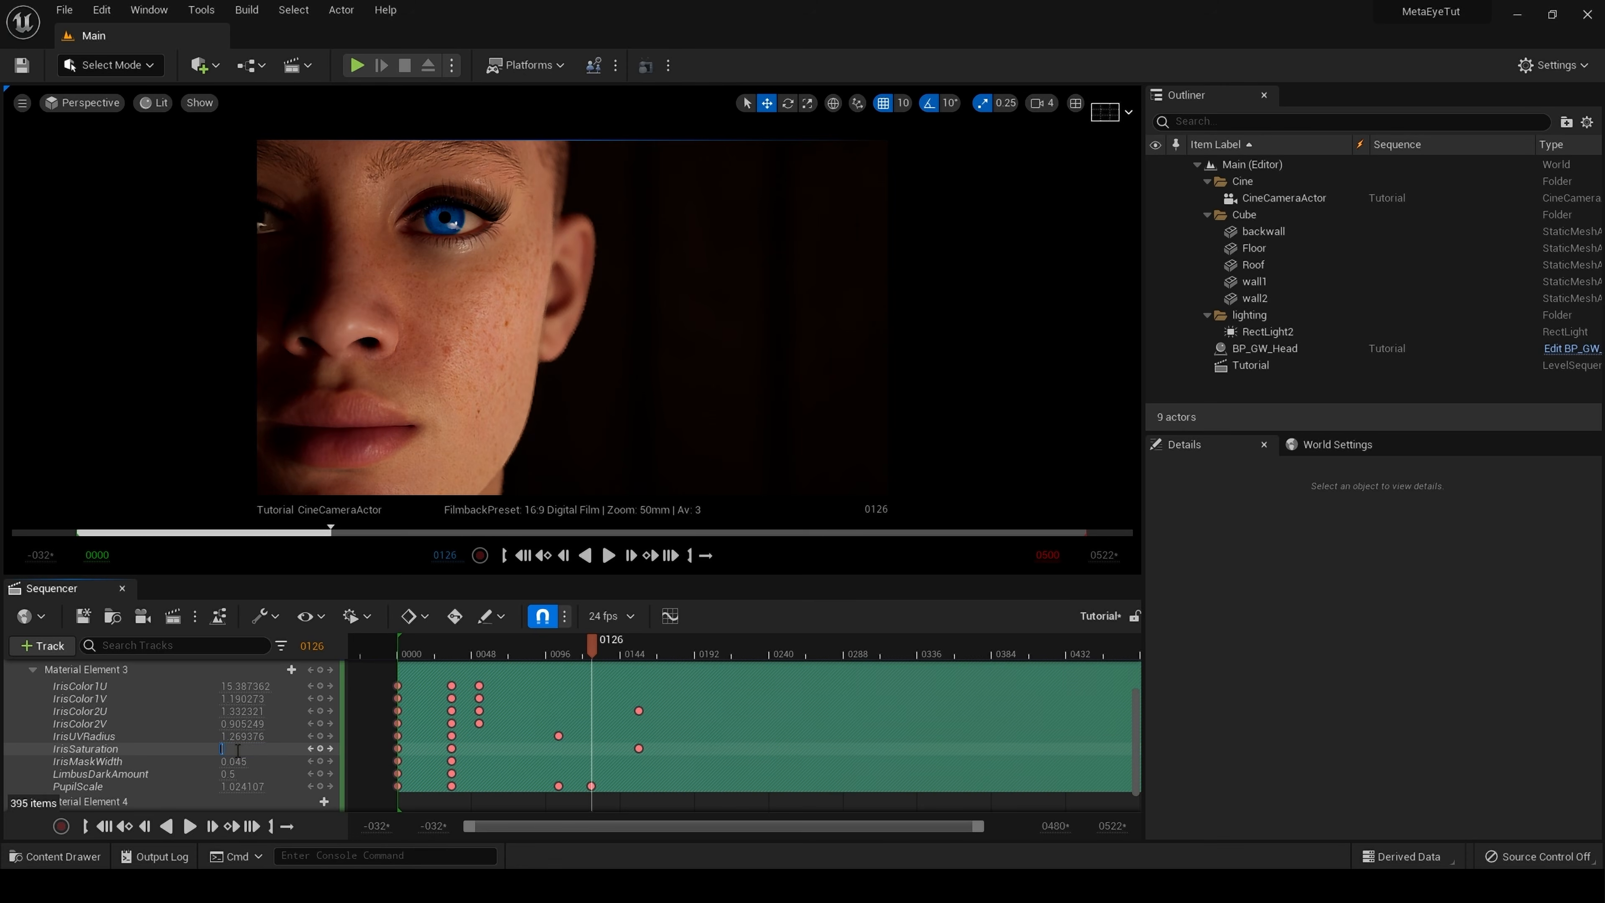
key(Return)
click(555, 652)
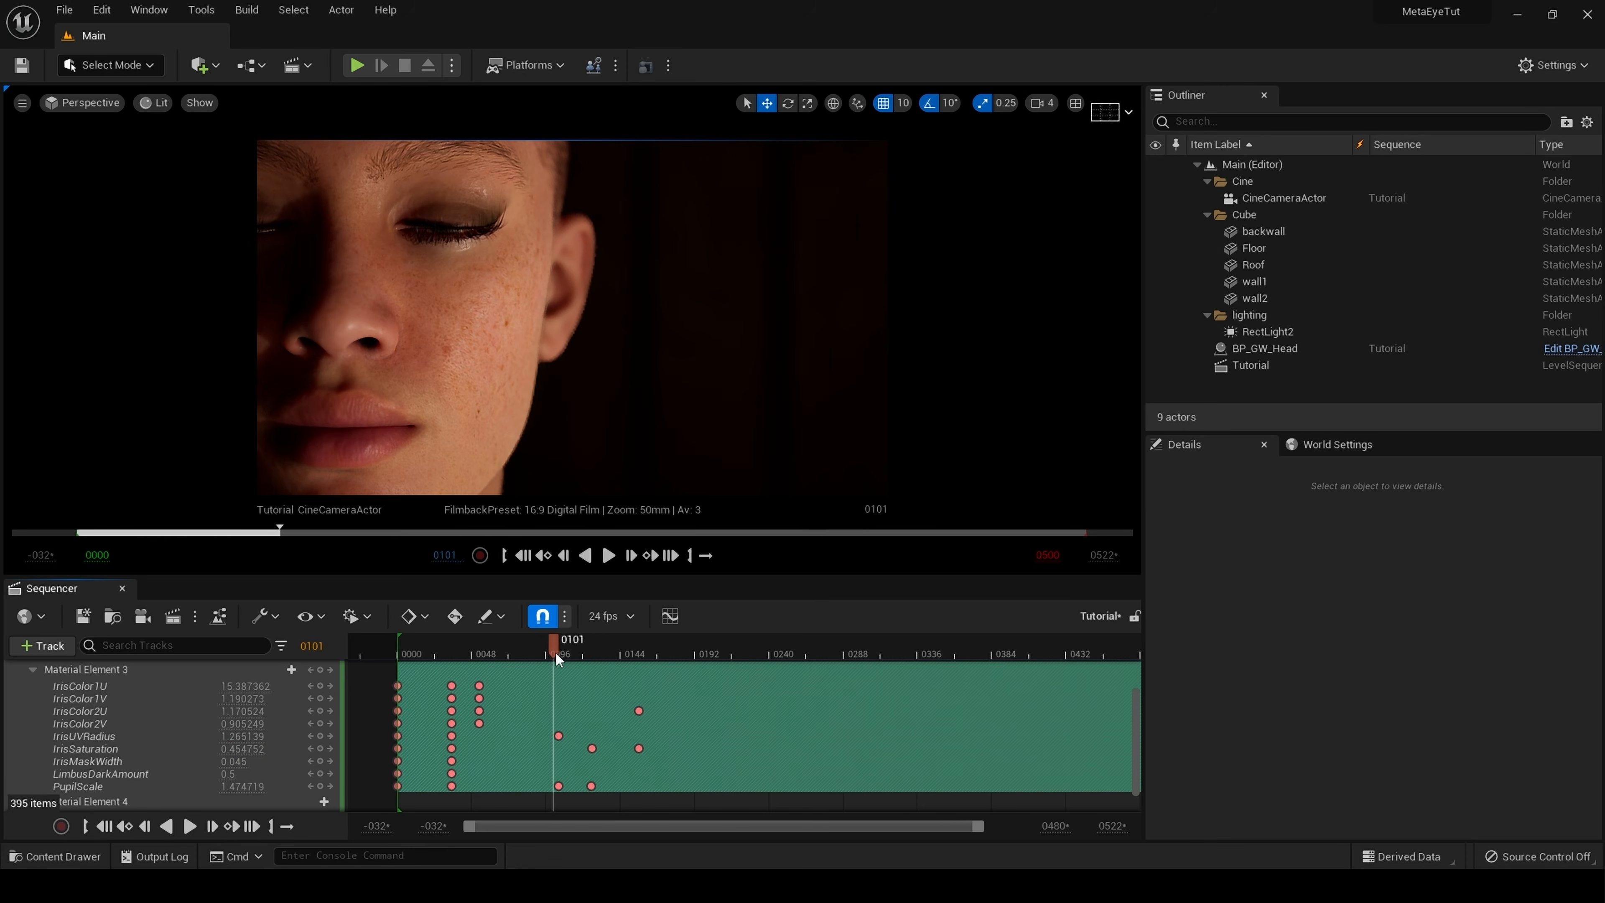
key(space)
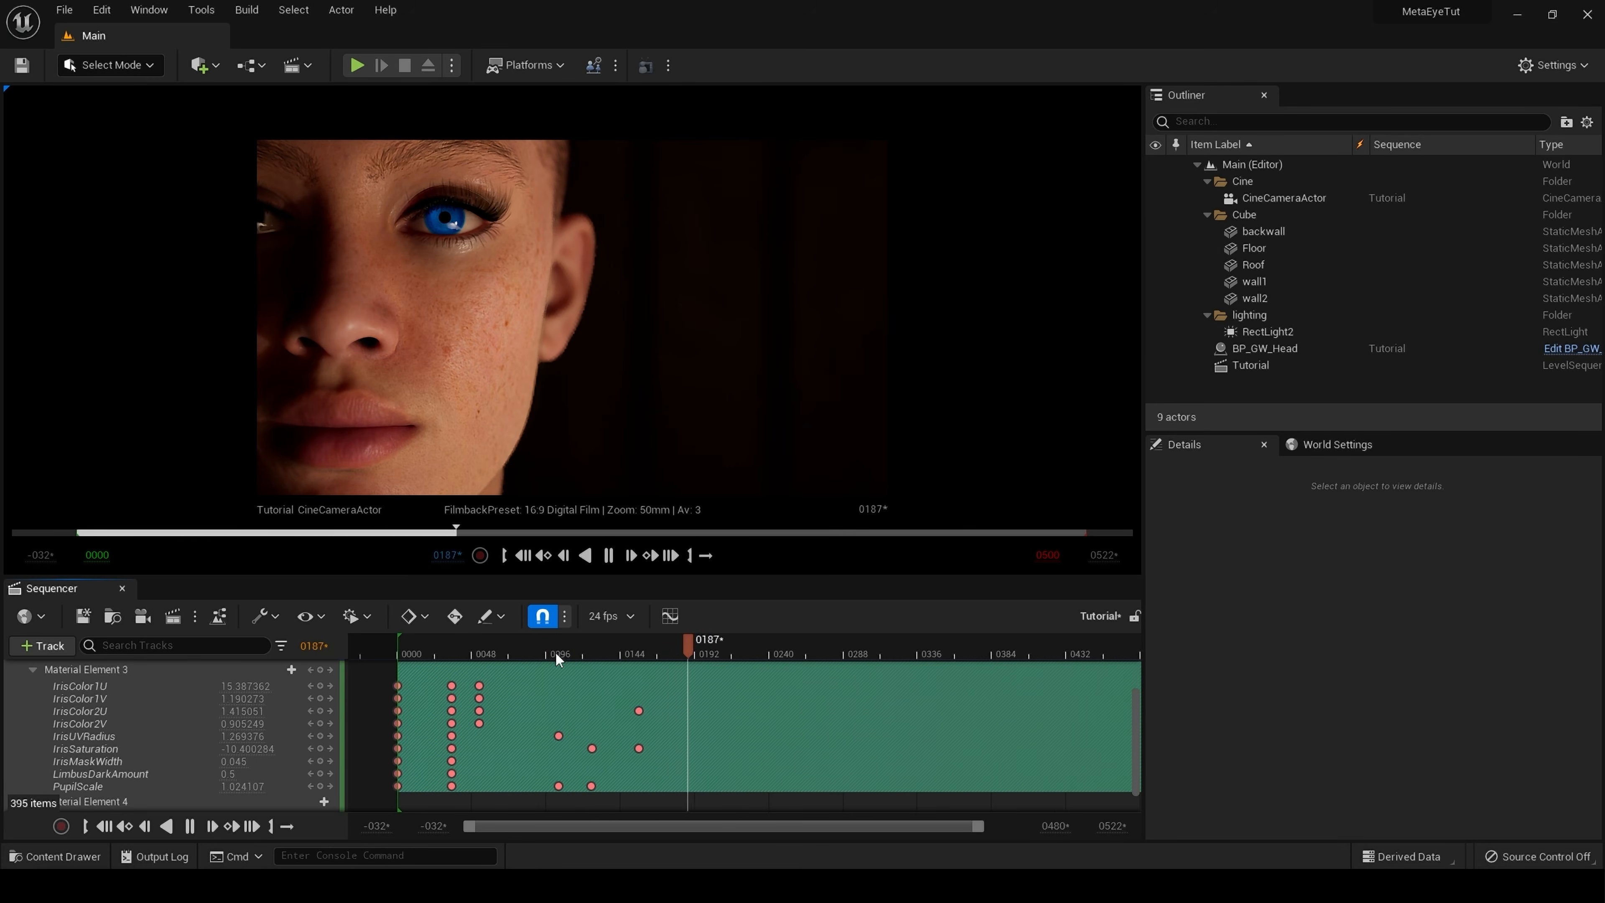
key(space)
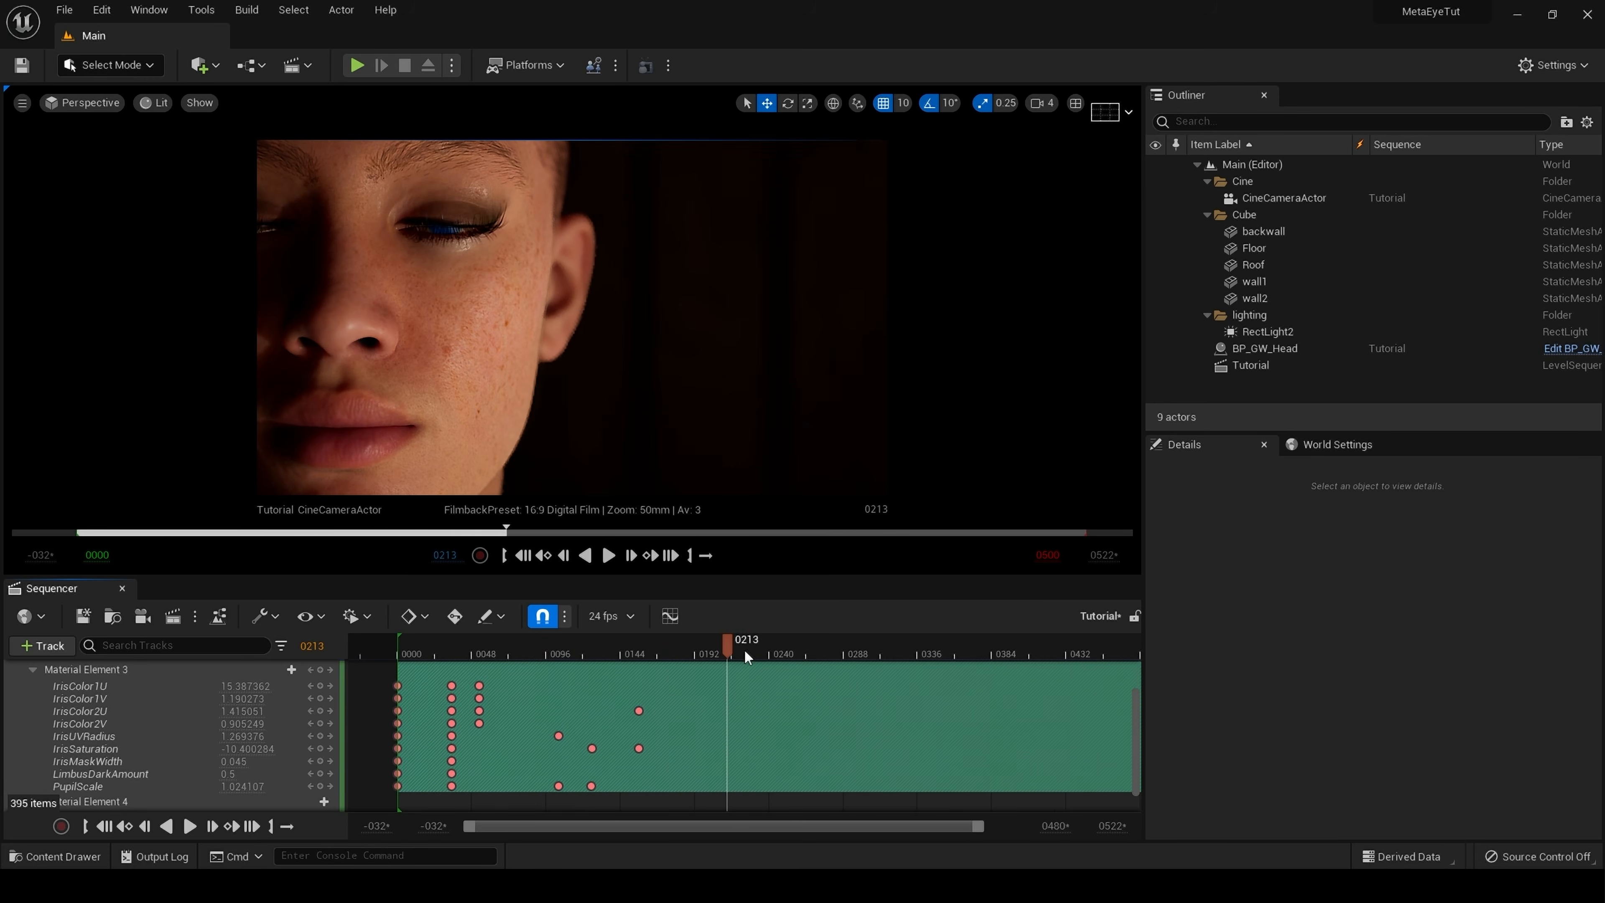
- At frame 180, key IrisMaskWidth at 0.0 and LimbusDarkAmount at 1330.332275
drag(718, 645, 677, 655)
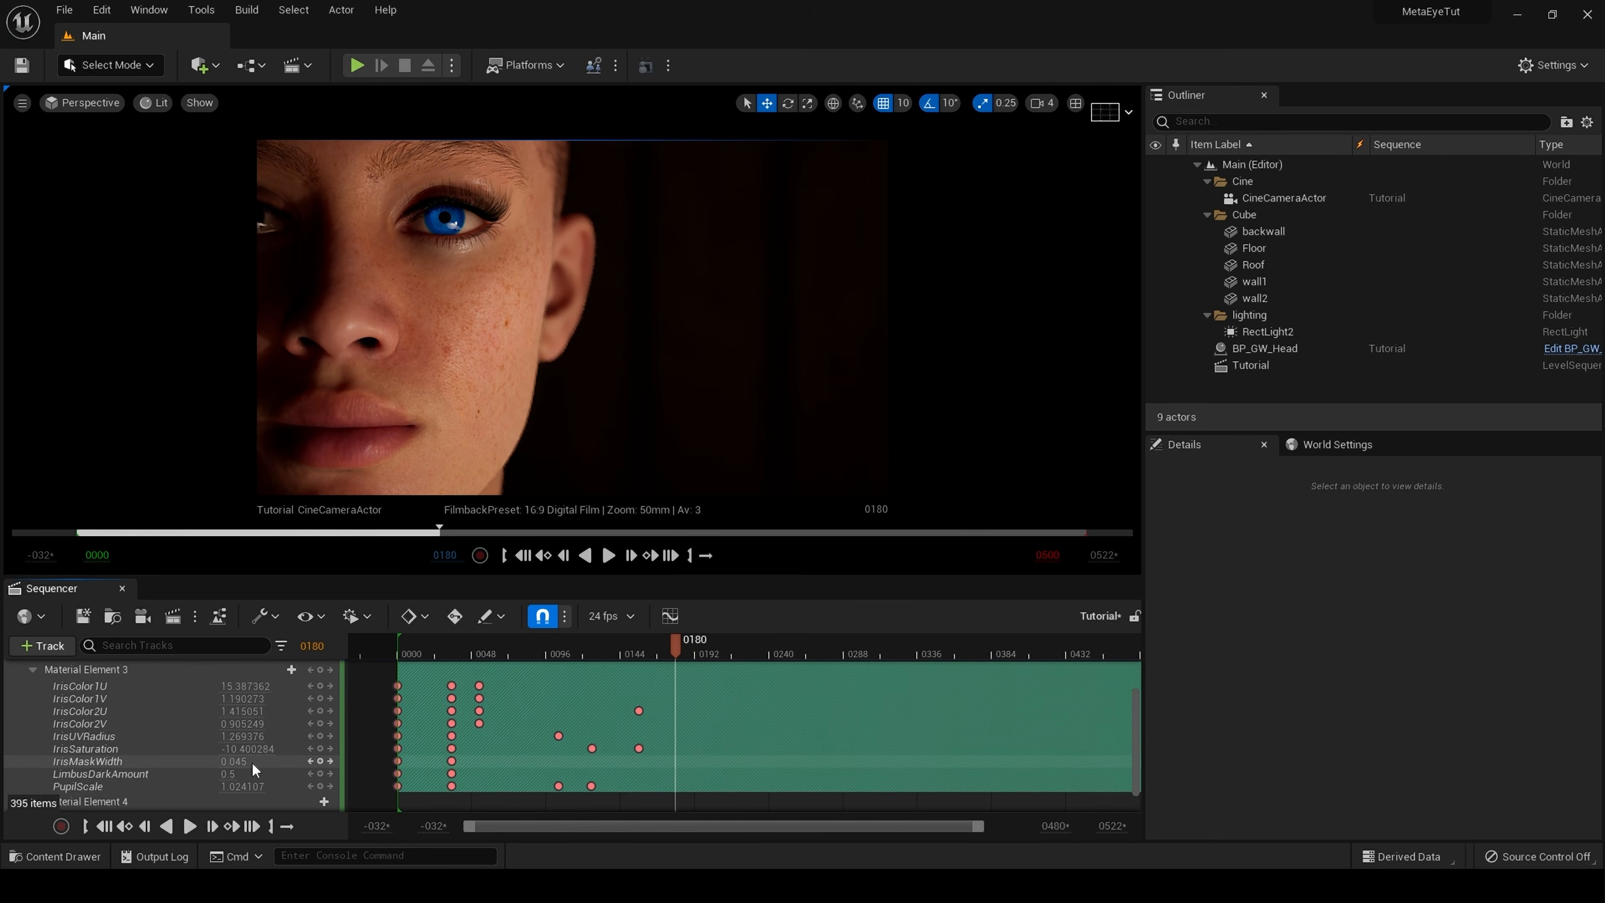
mouse_move(248, 762)
mouse_down()
mouse_move(230, 775)
mouse_move(278, 773)
mouse_move(243, 774)
mouse_up()
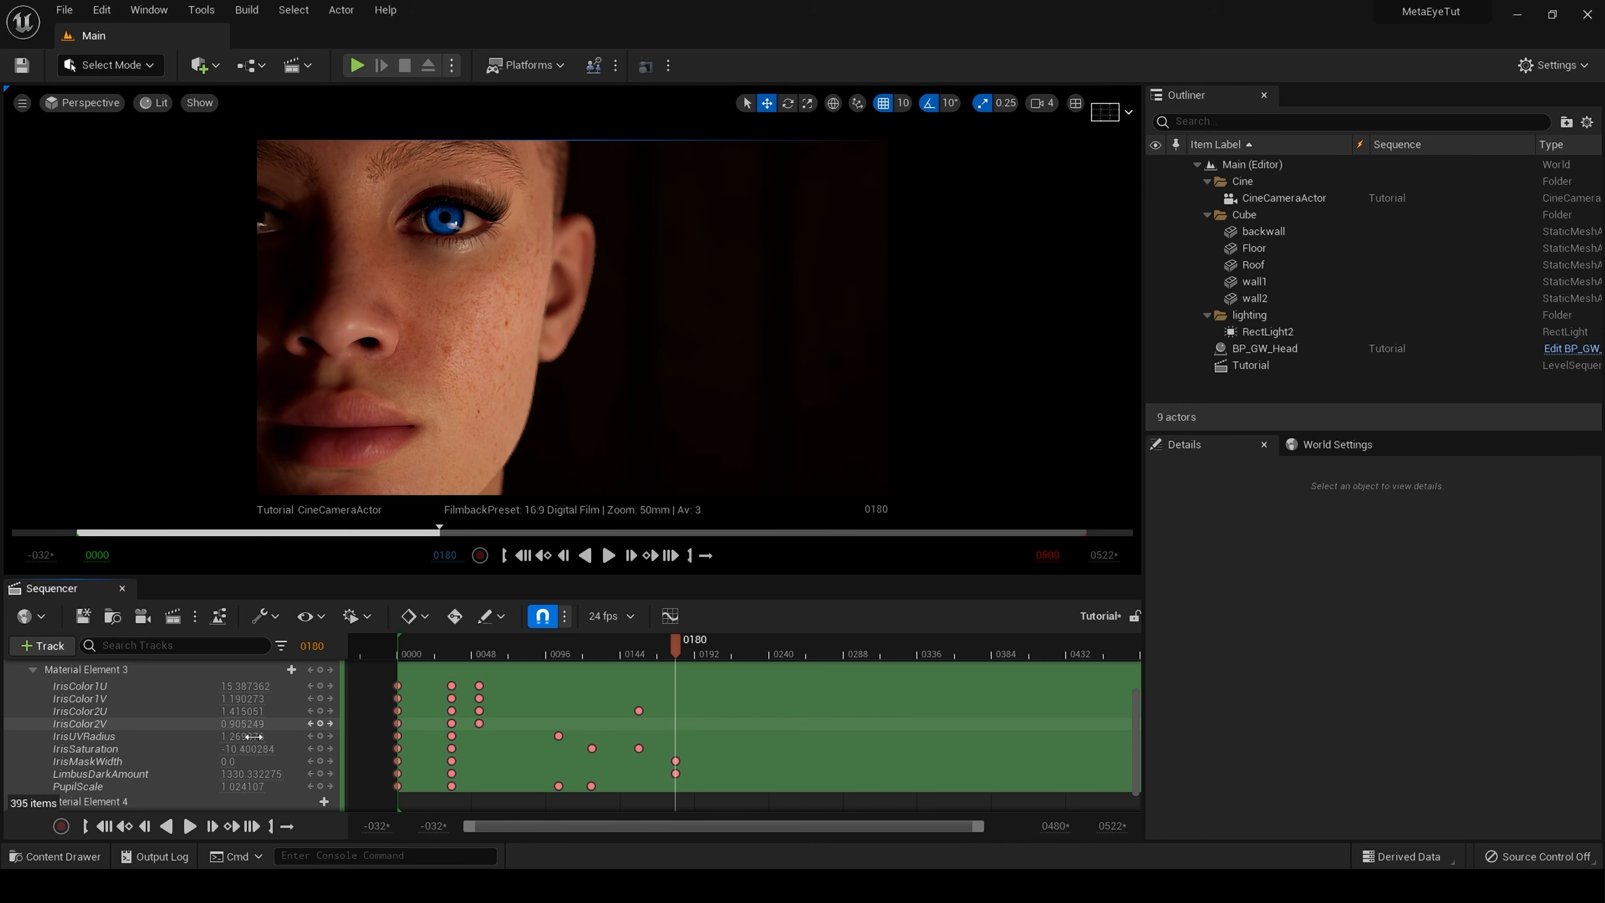
- Set IrisColor1U, IrisColor1V, IrisColor2U and IrisColor2V to 0 at frame 180
click(252, 686)
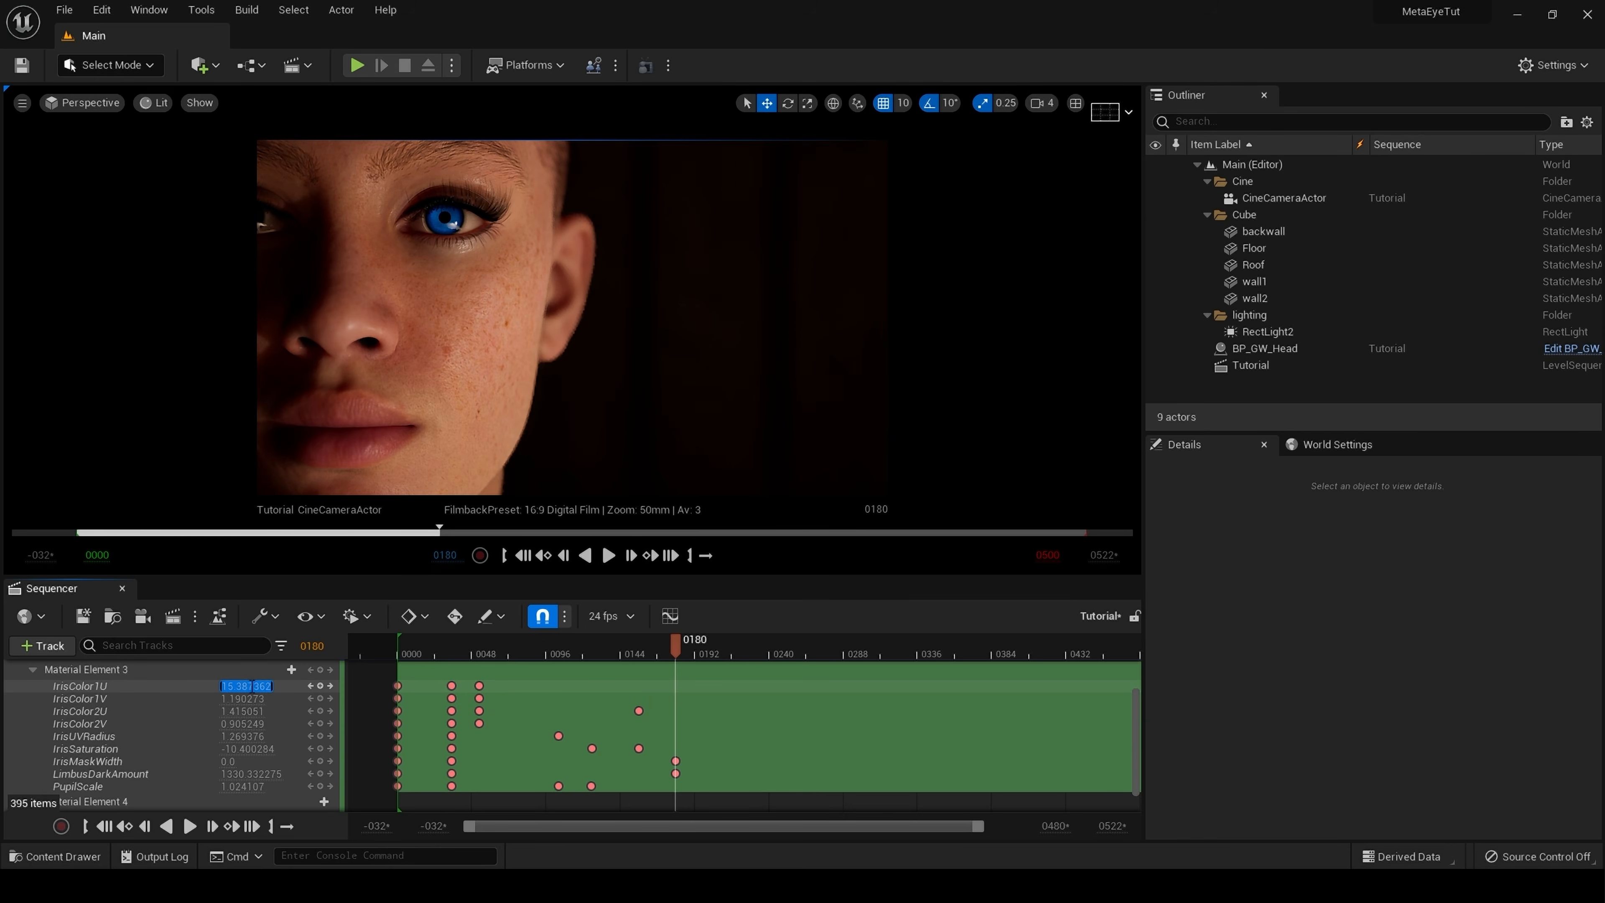
text(0)
key(Return)
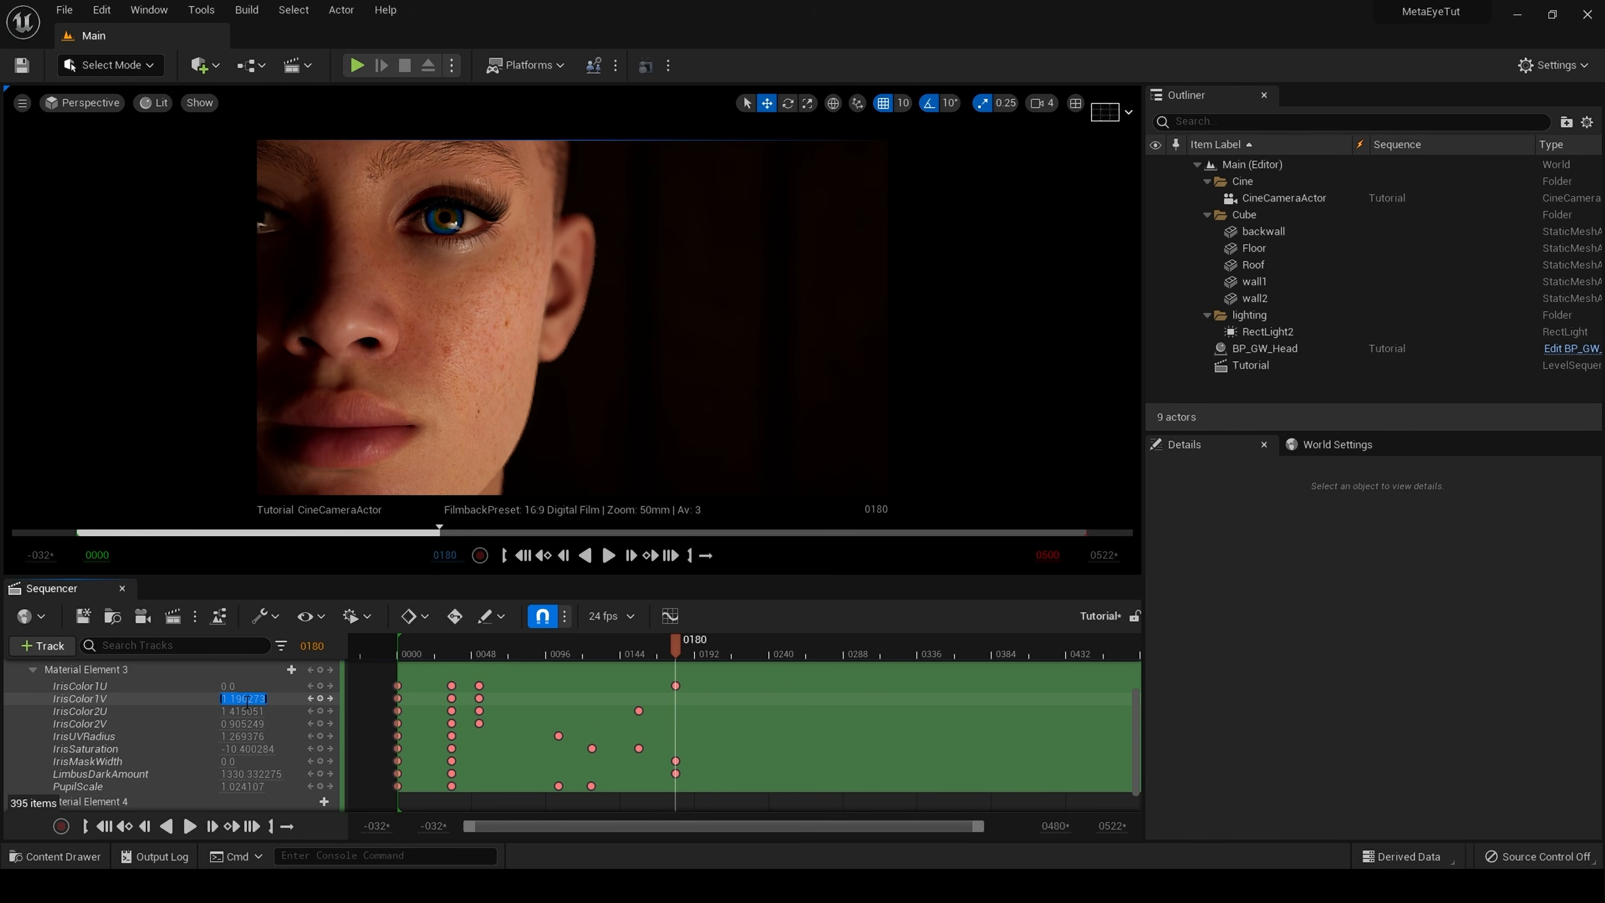
key(Return)
click(247, 714)
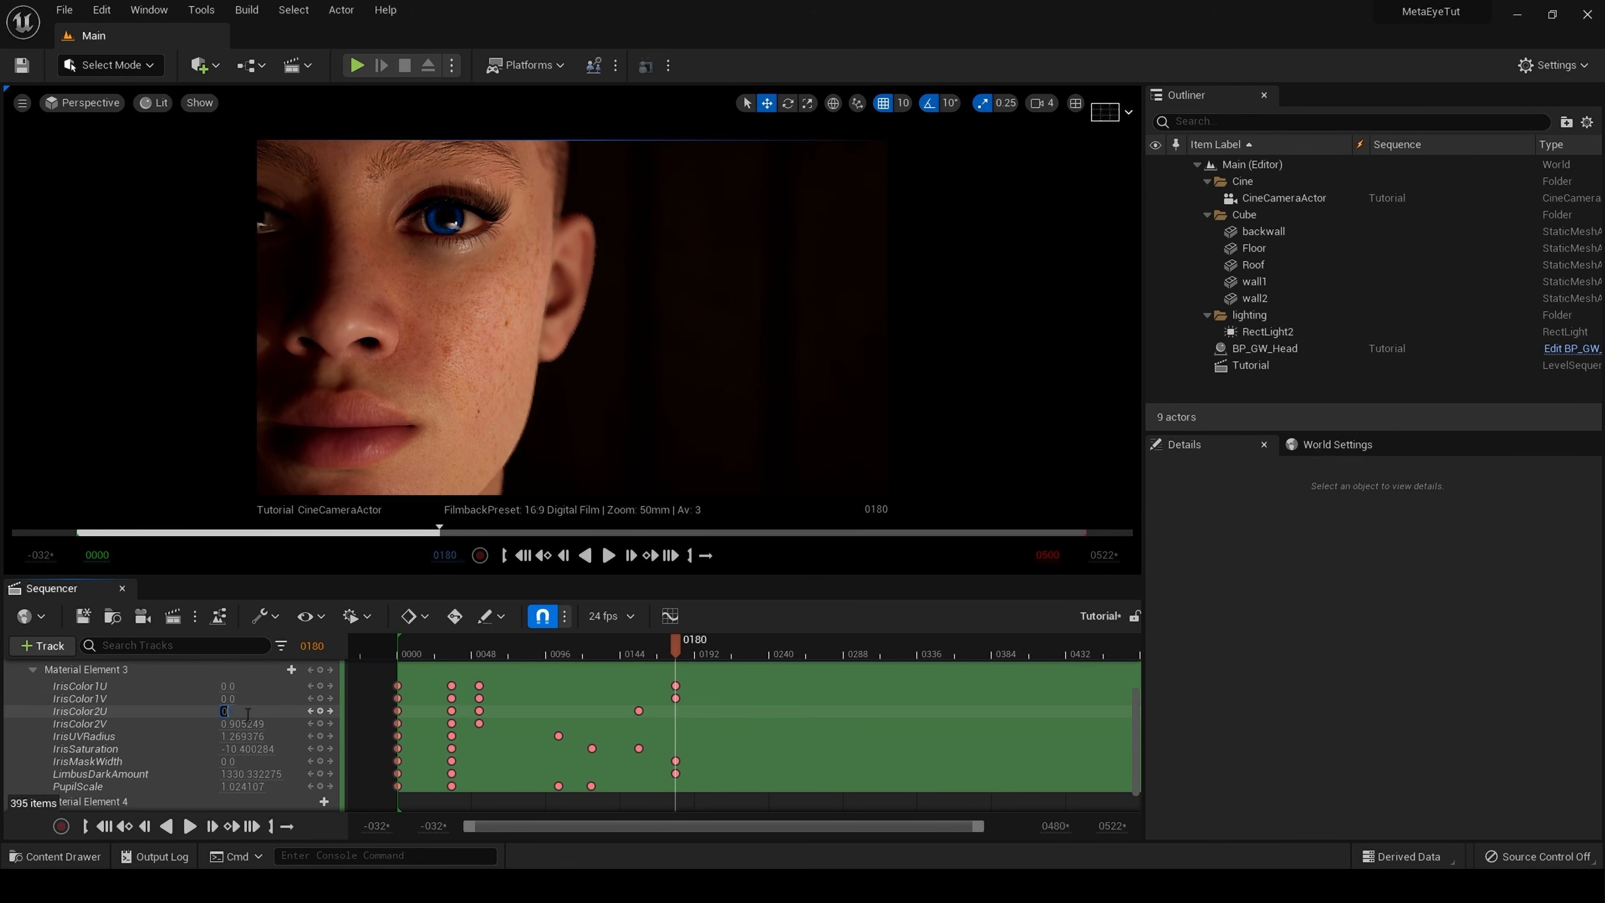
text(0)
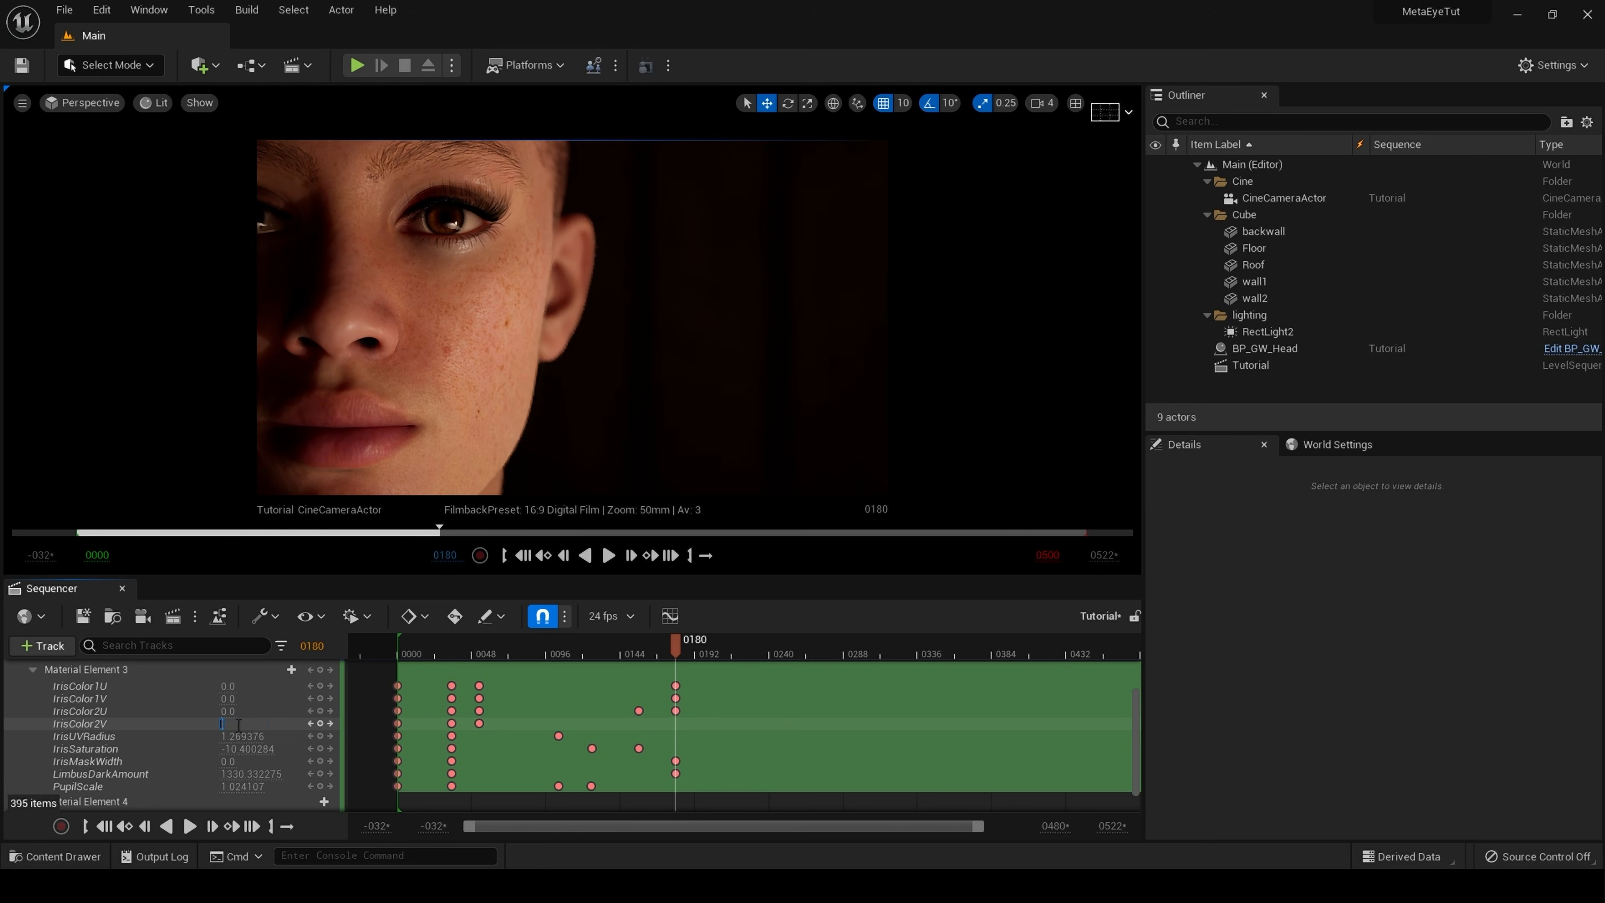
key(Return)
- Set IrisUVRadius and IrisSaturation to 0 at frame 180
click(240, 739)
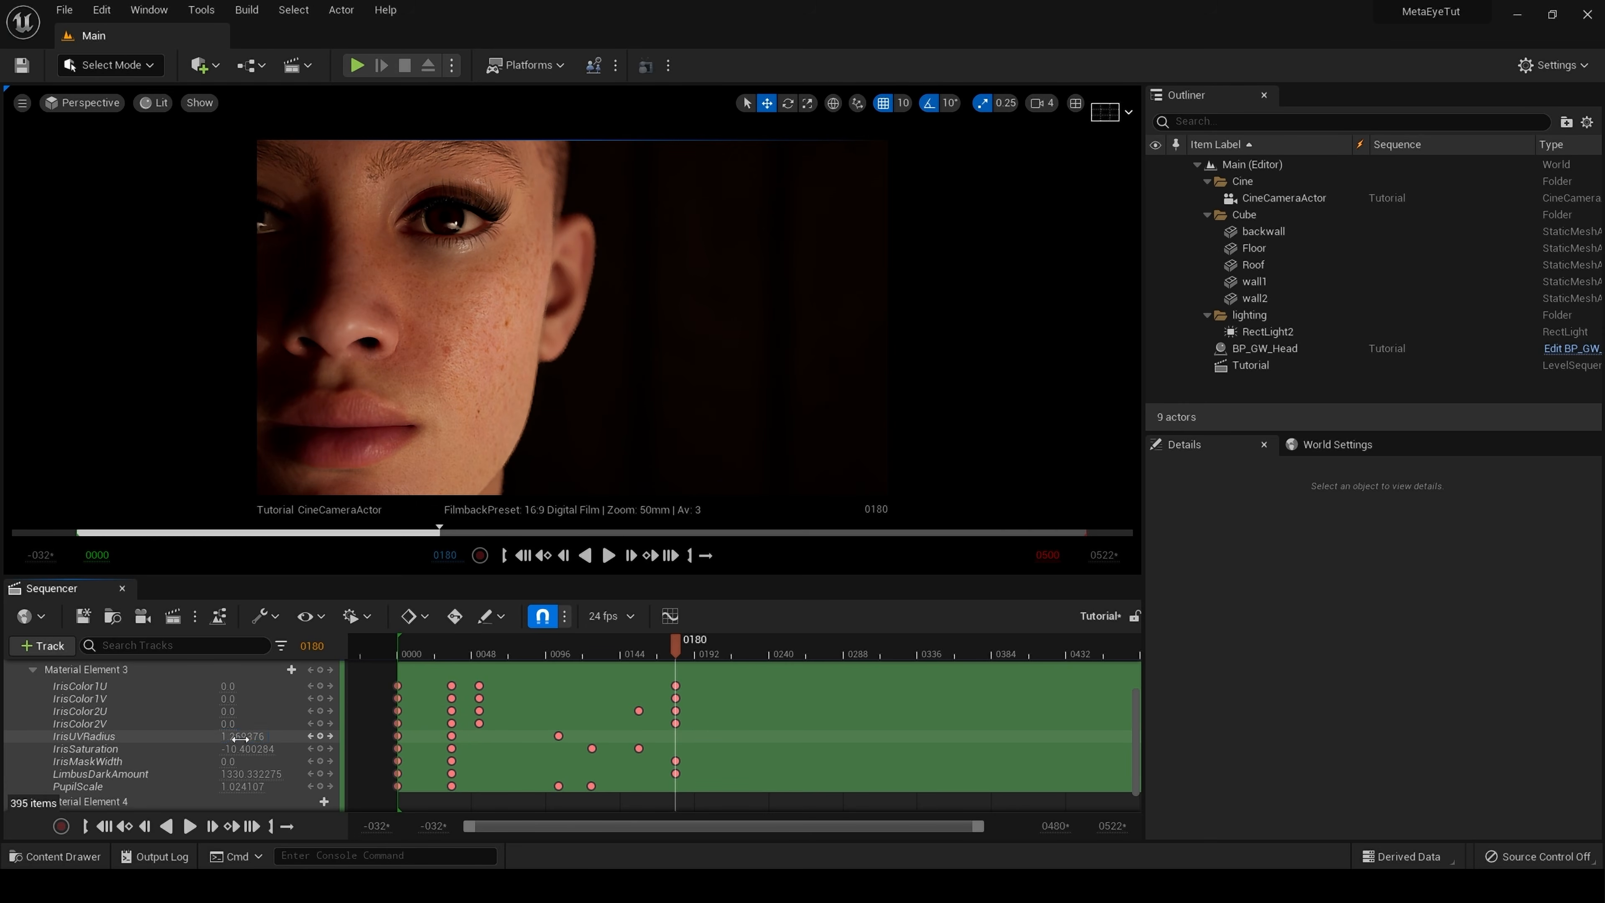
text(0)
key(Return)
click(251, 750)
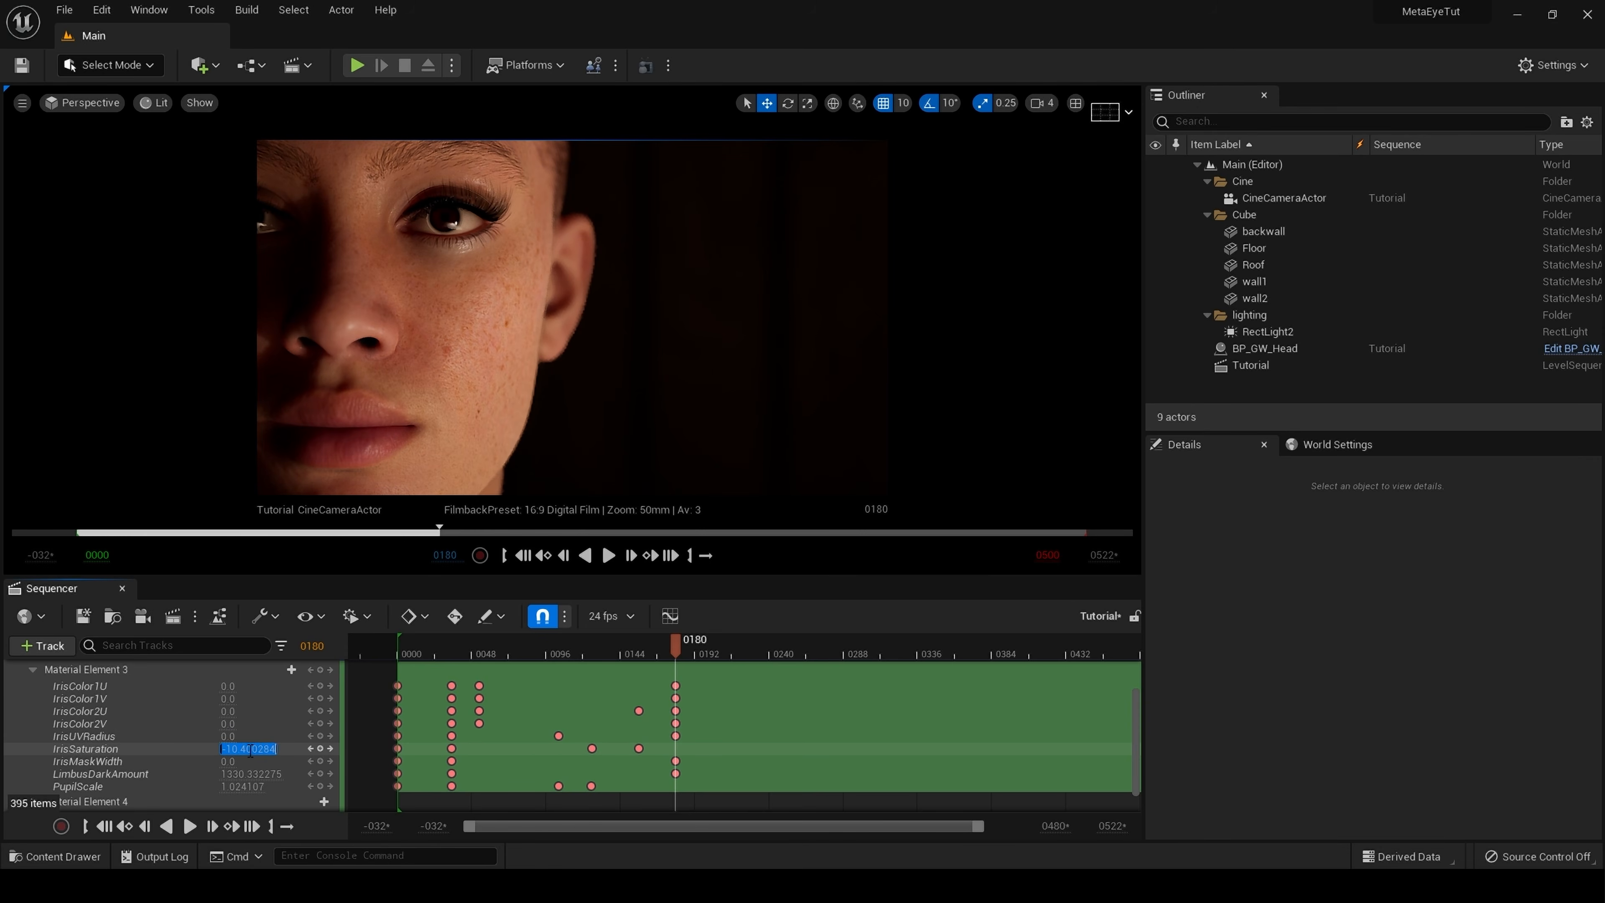
text(0)
key(Return)
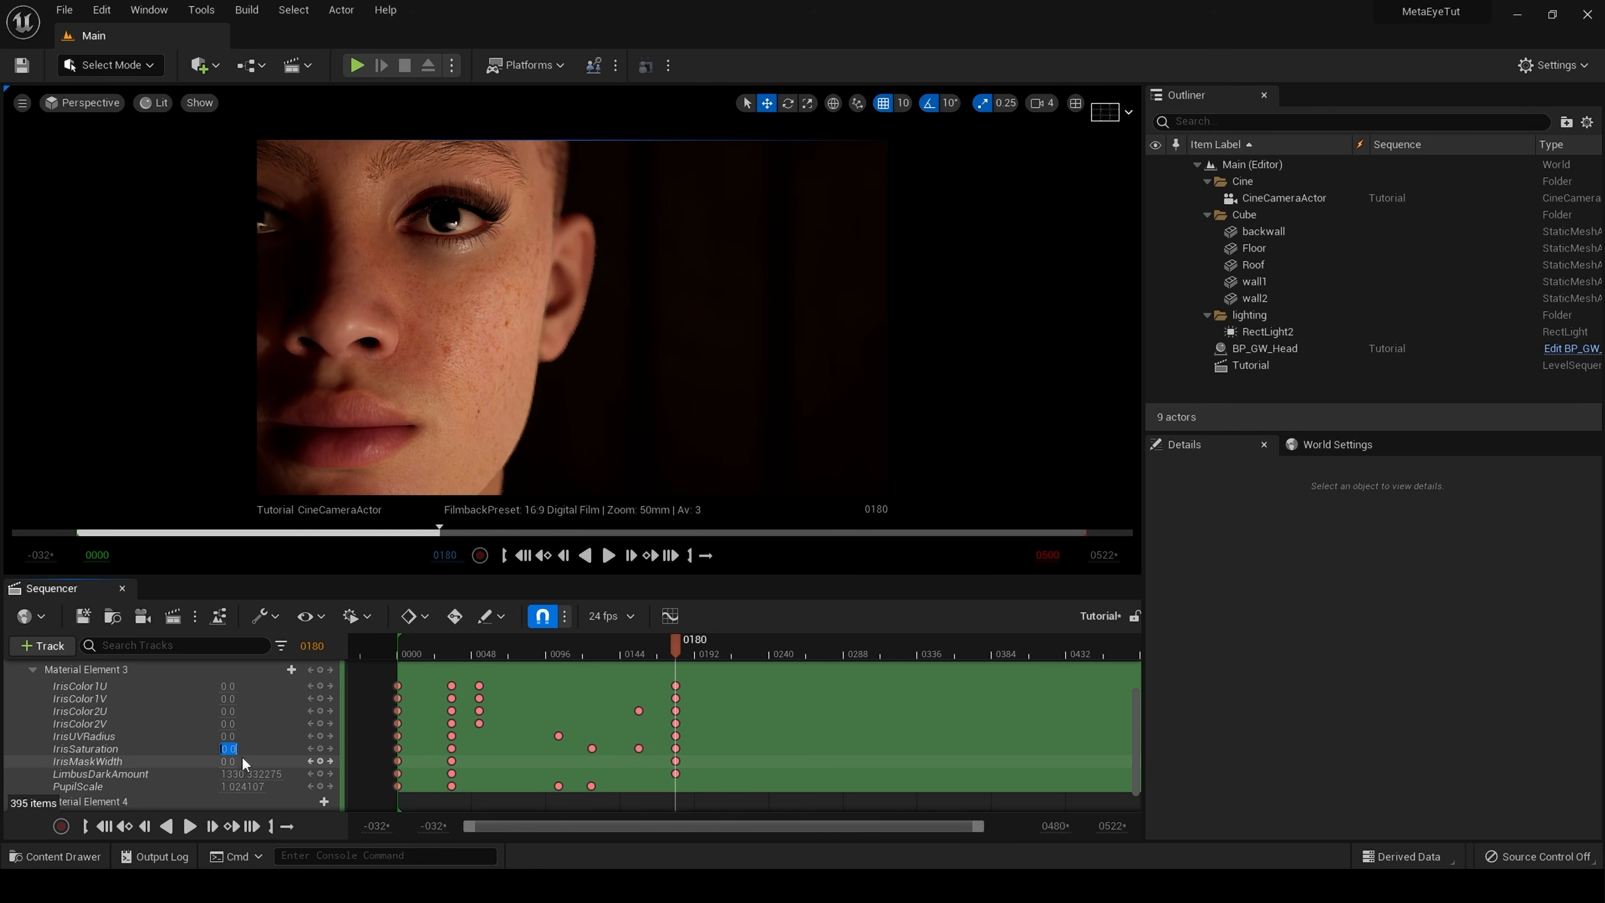
- At frame 180, set LimbusDarkAmount to 1.0, PupilScale to 1.079072 and IrisUVRadius to 9.208529, and play back the black eye
click(248, 774)
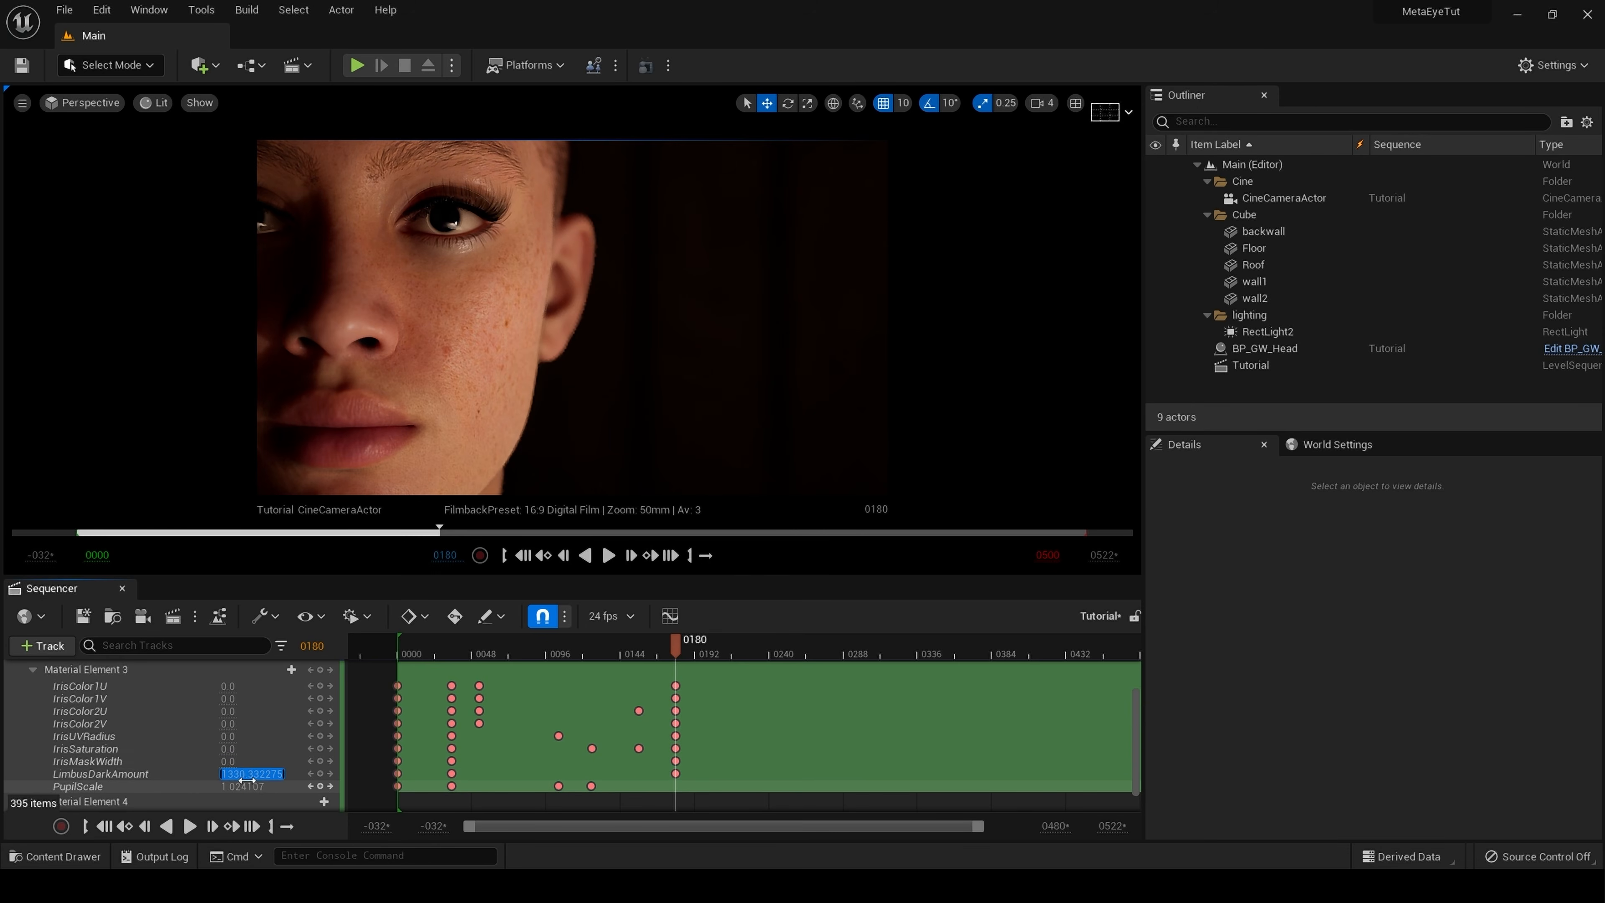
key(BackSpace)
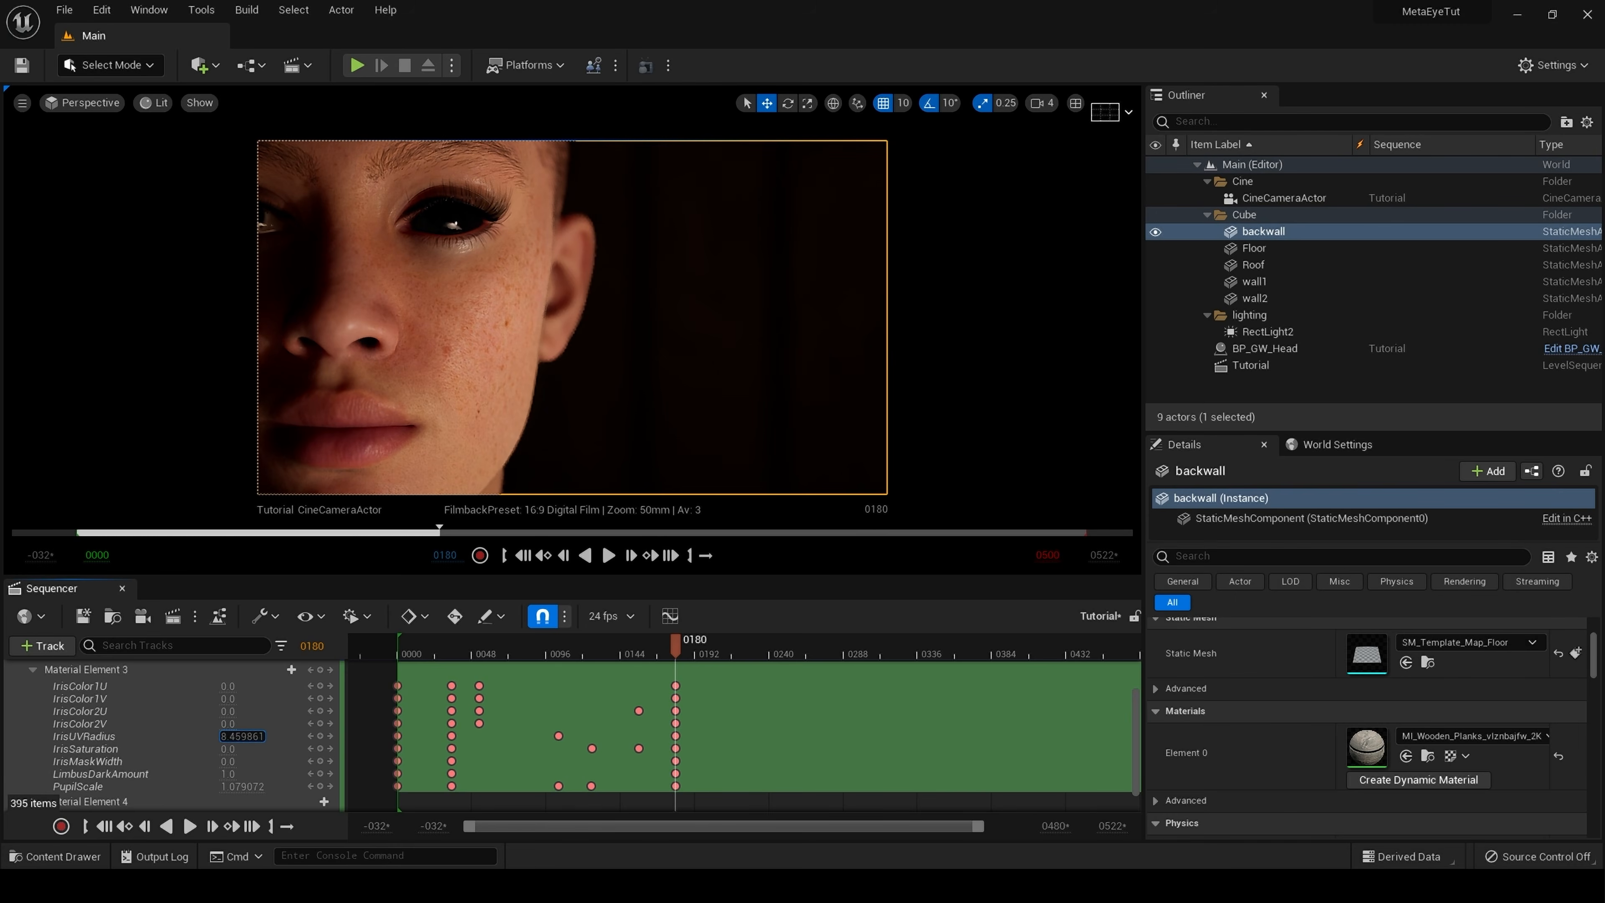
key(space)
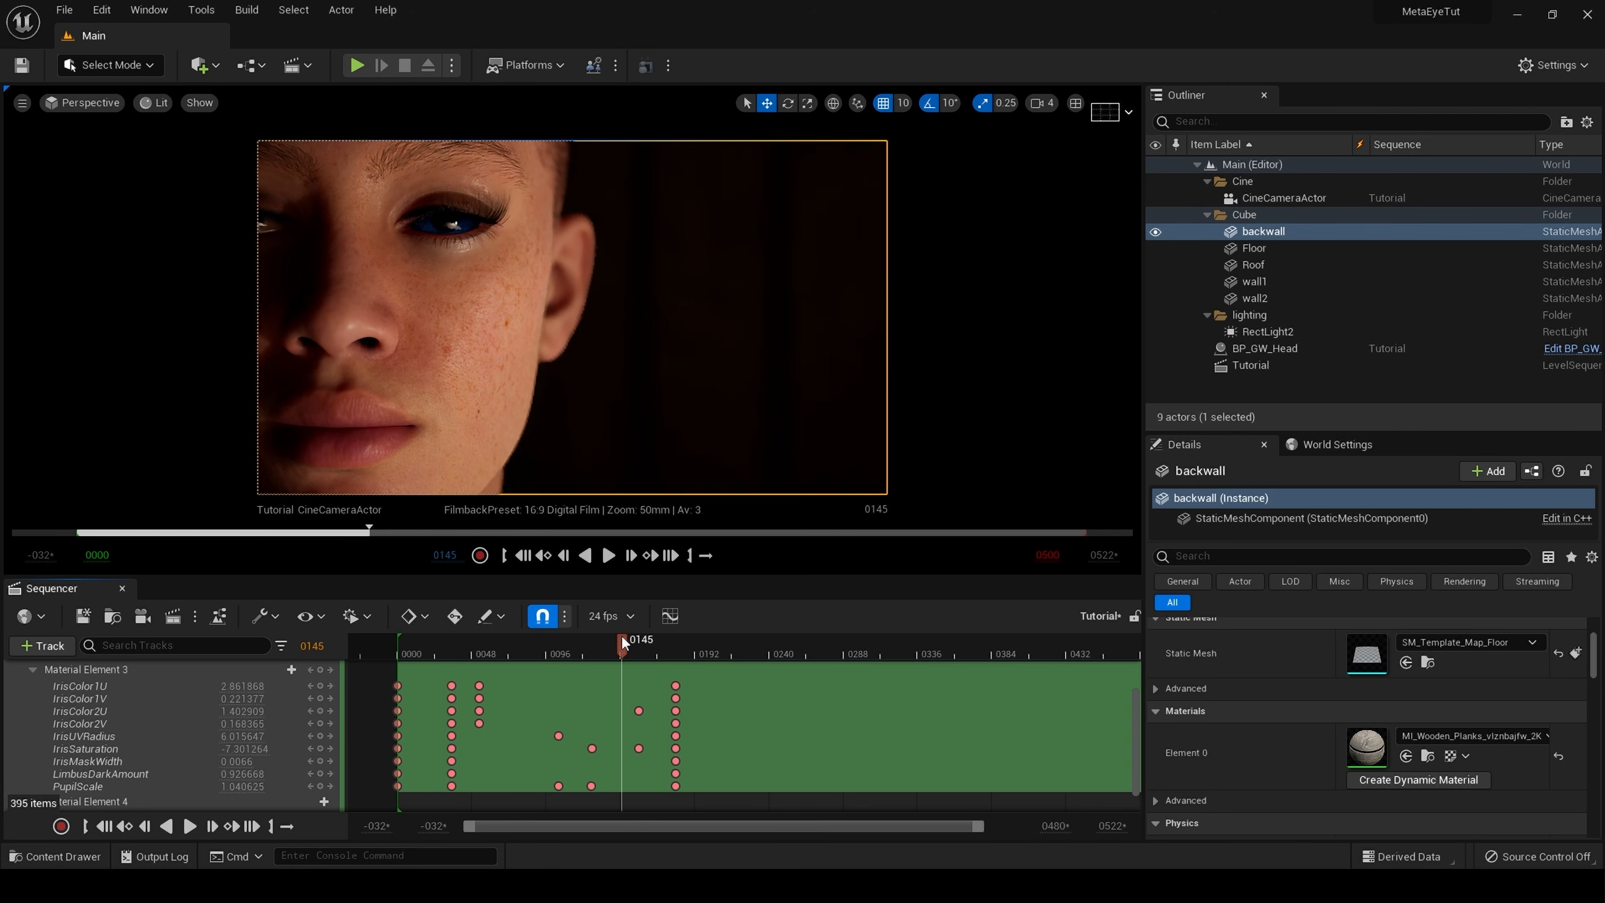
key(space)
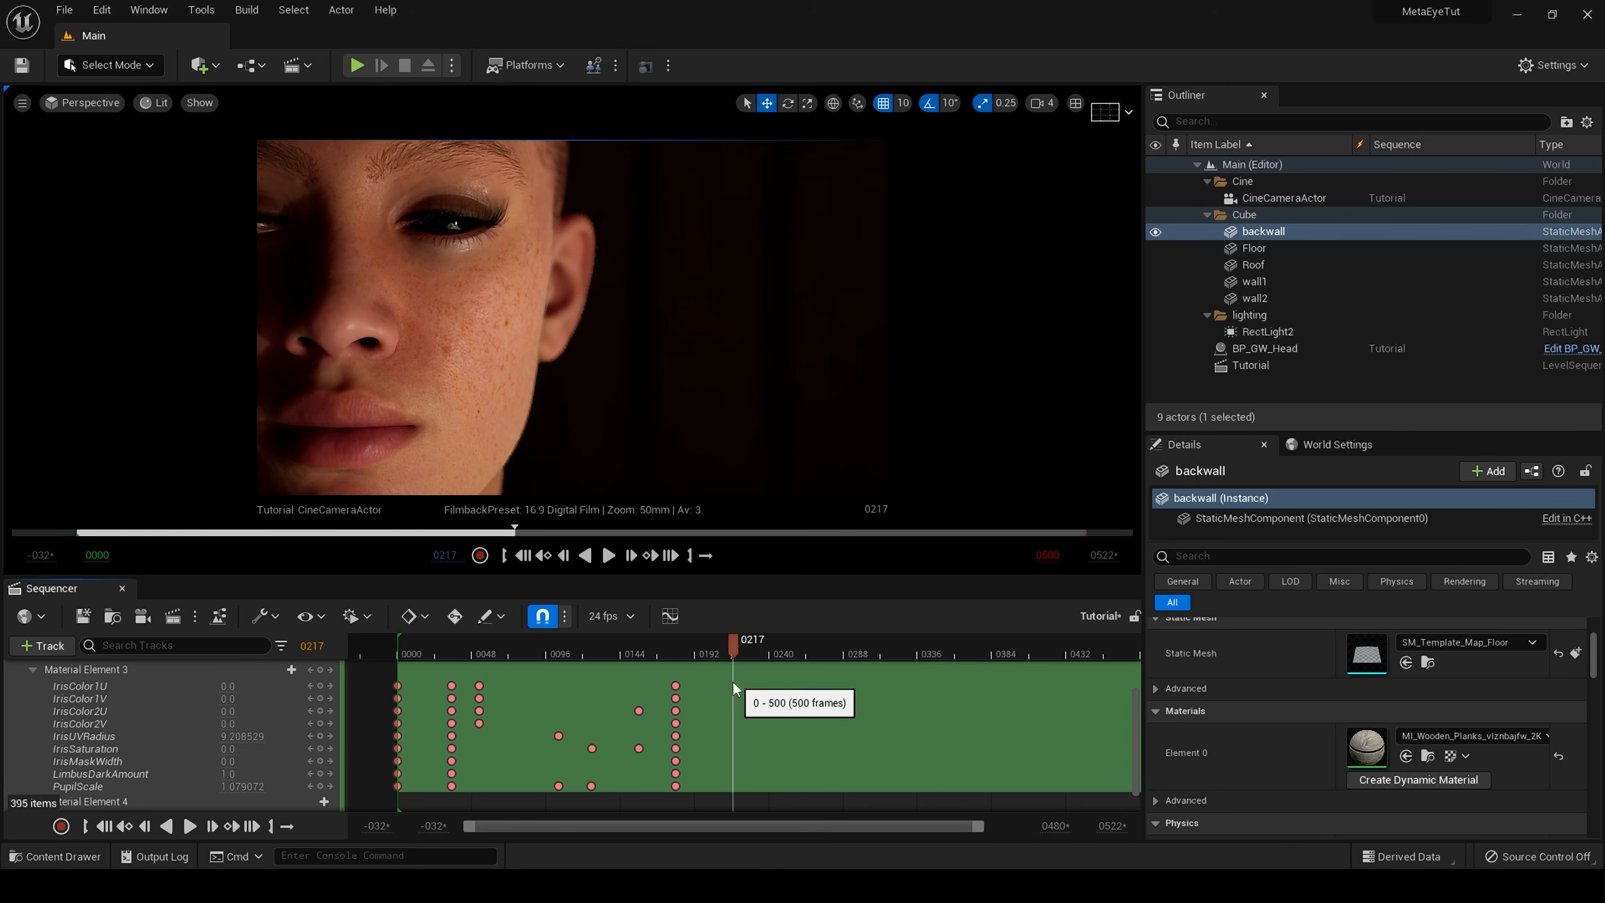
- Move all of Material Element 3's frame 180 keys to the blink around frame 209, and key IrisUVRadius at 0 at frame 184
drag(676, 672, 716, 784)
drag(721, 644, 683, 654)
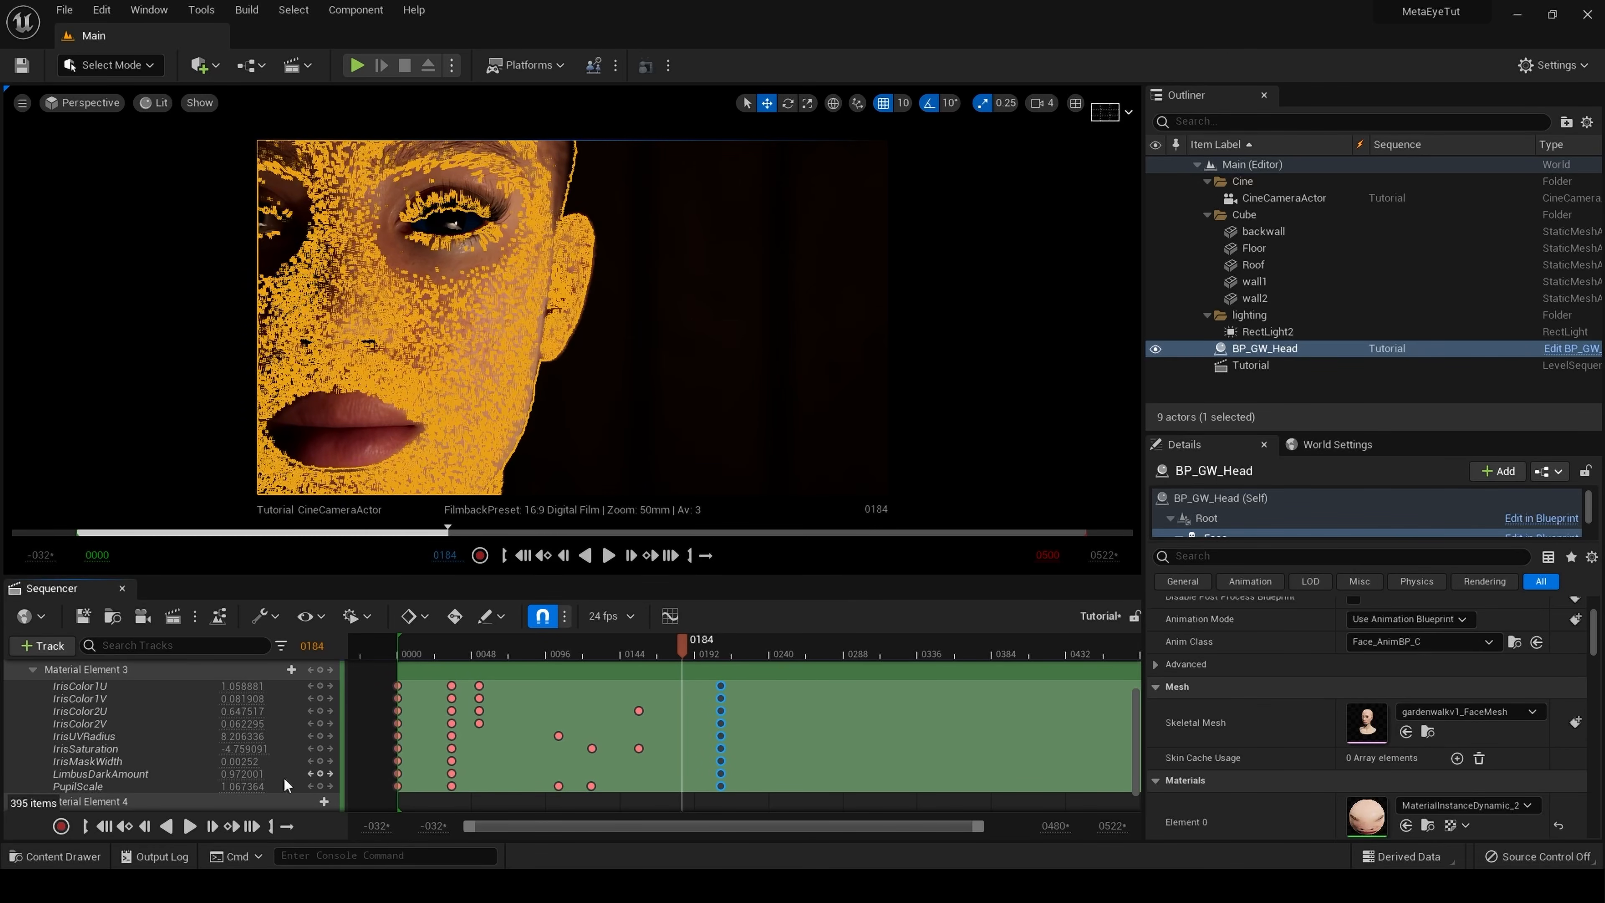
click(244, 736)
text(0)
key(Return)
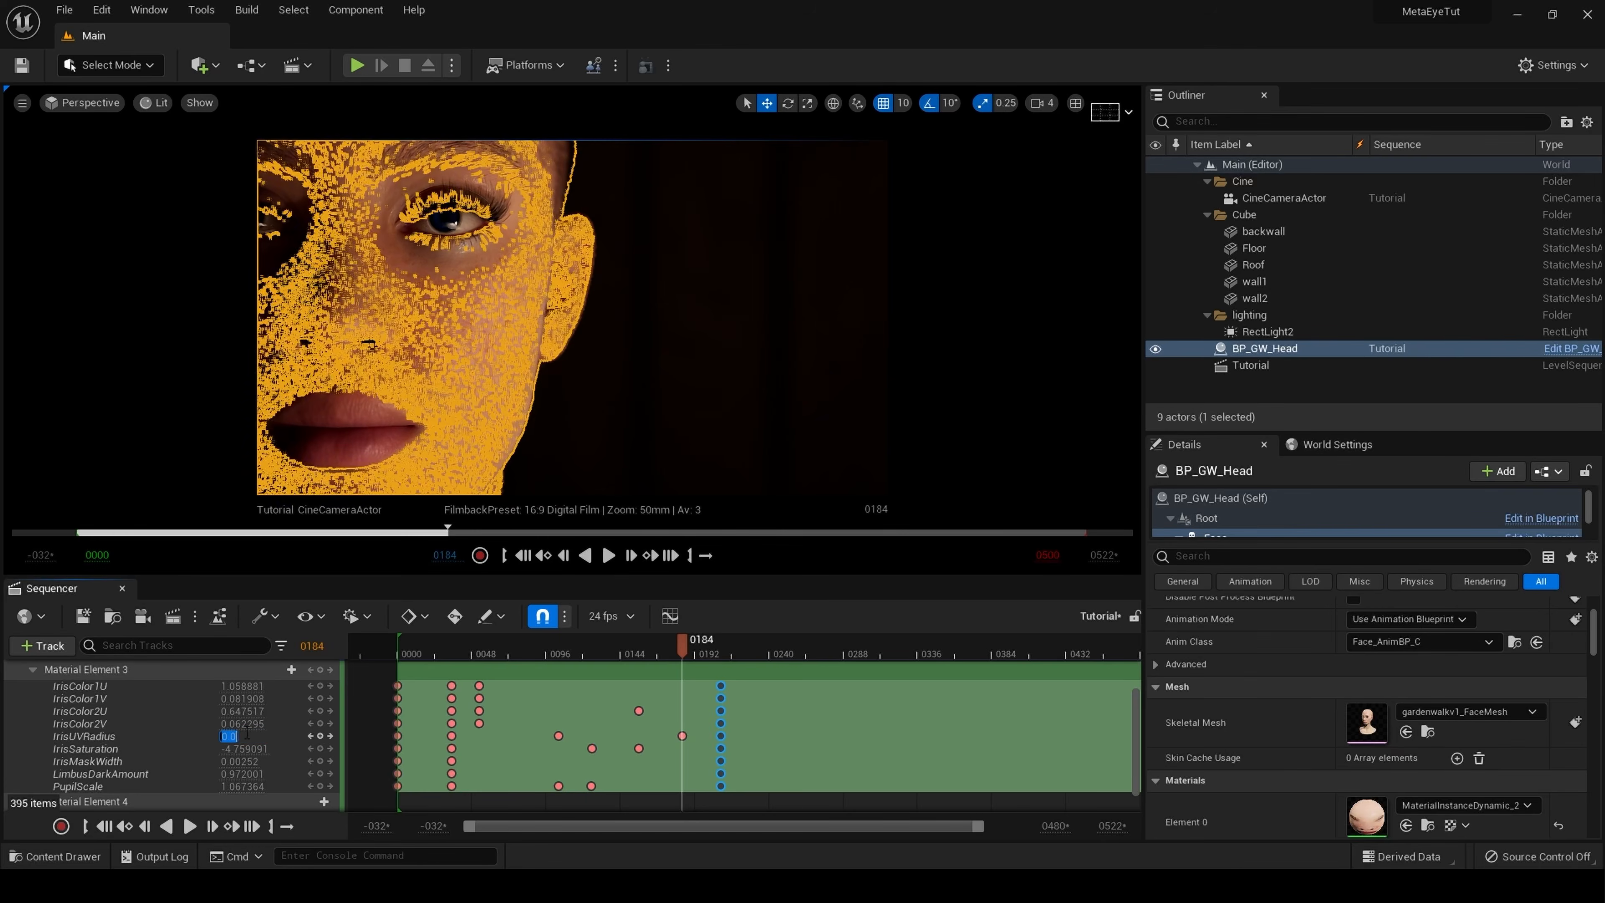
- Play back the Tutorial sequence from frame 0 to check the eye changes around the blinks
click(634, 649)
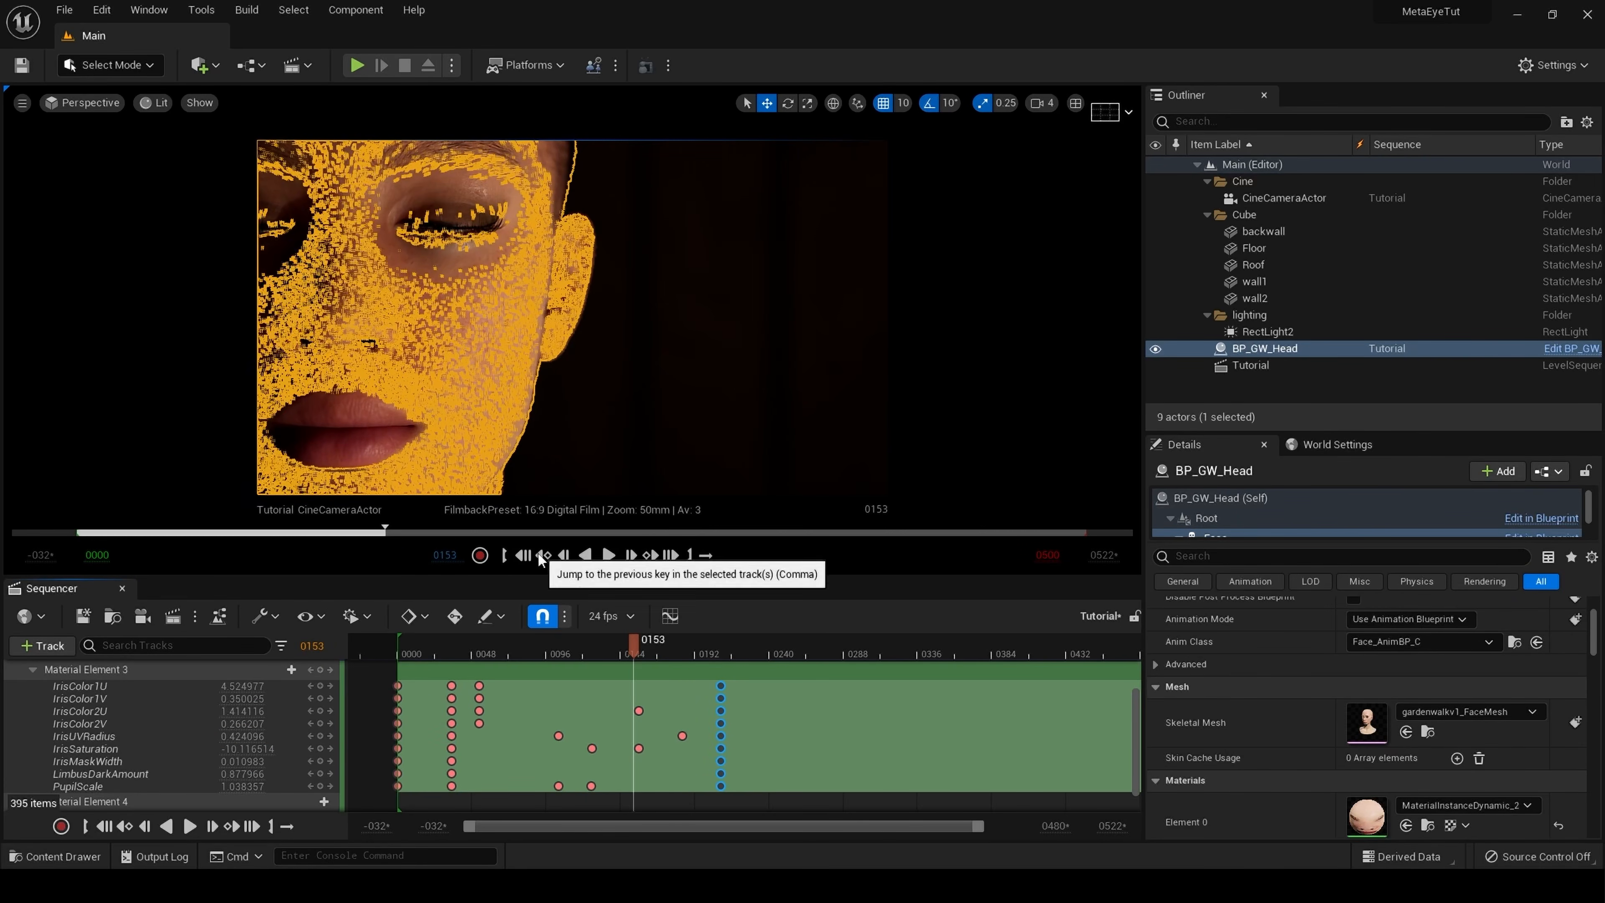
click(523, 555)
click(610, 555)
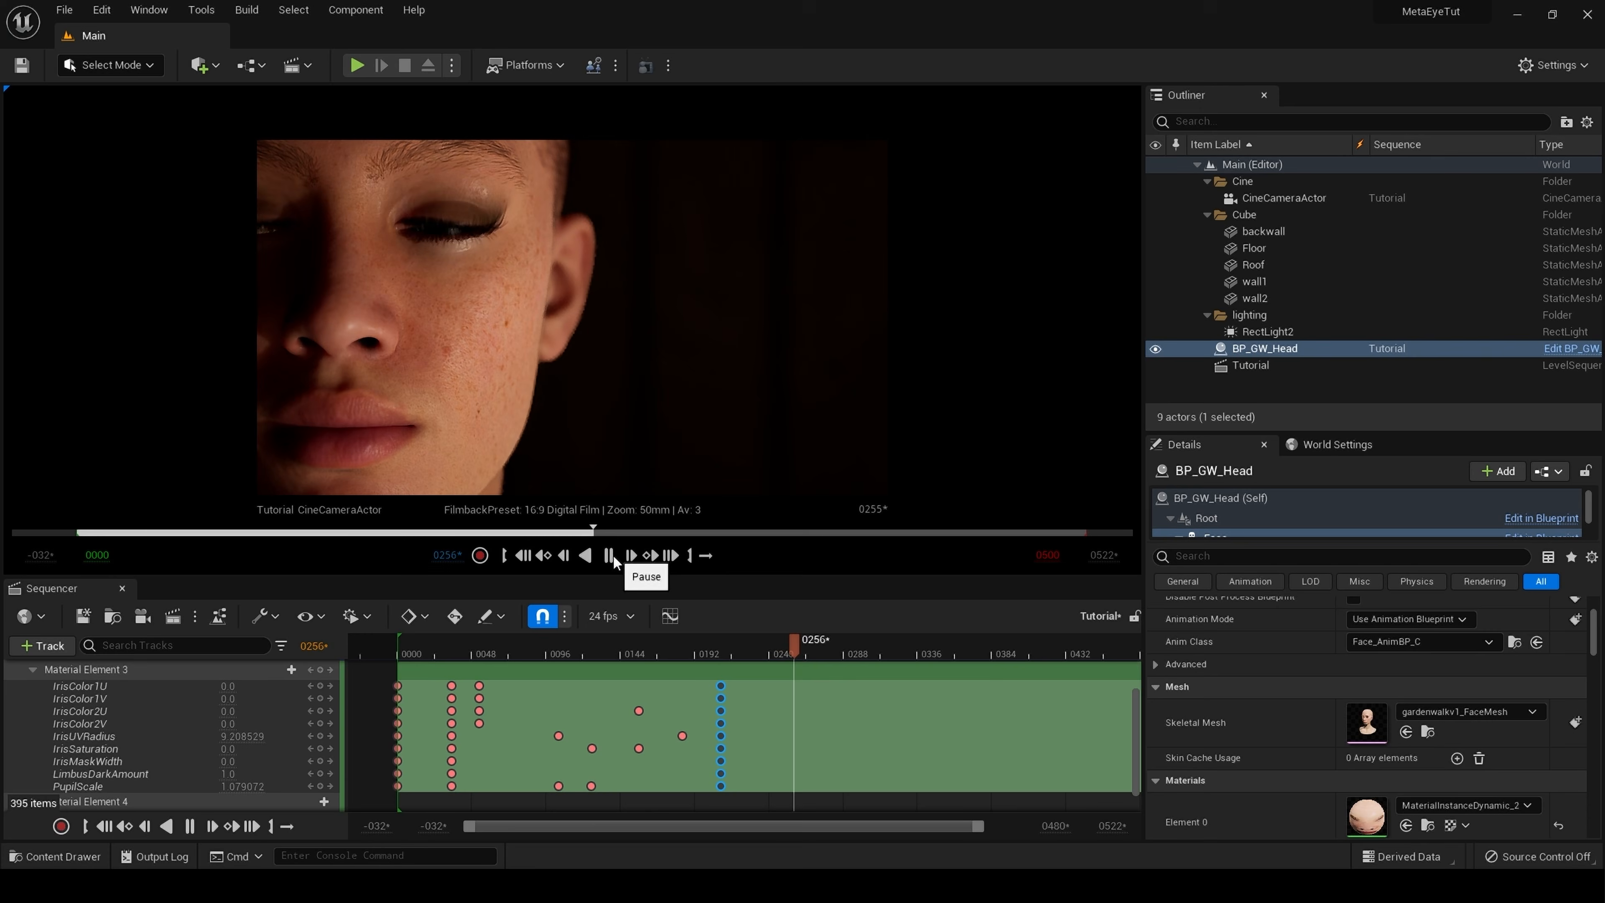
- Stop at frame 278, key IrisUVRadius at -36.455246, and move that key back to the blink around frame 260
click(610, 555)
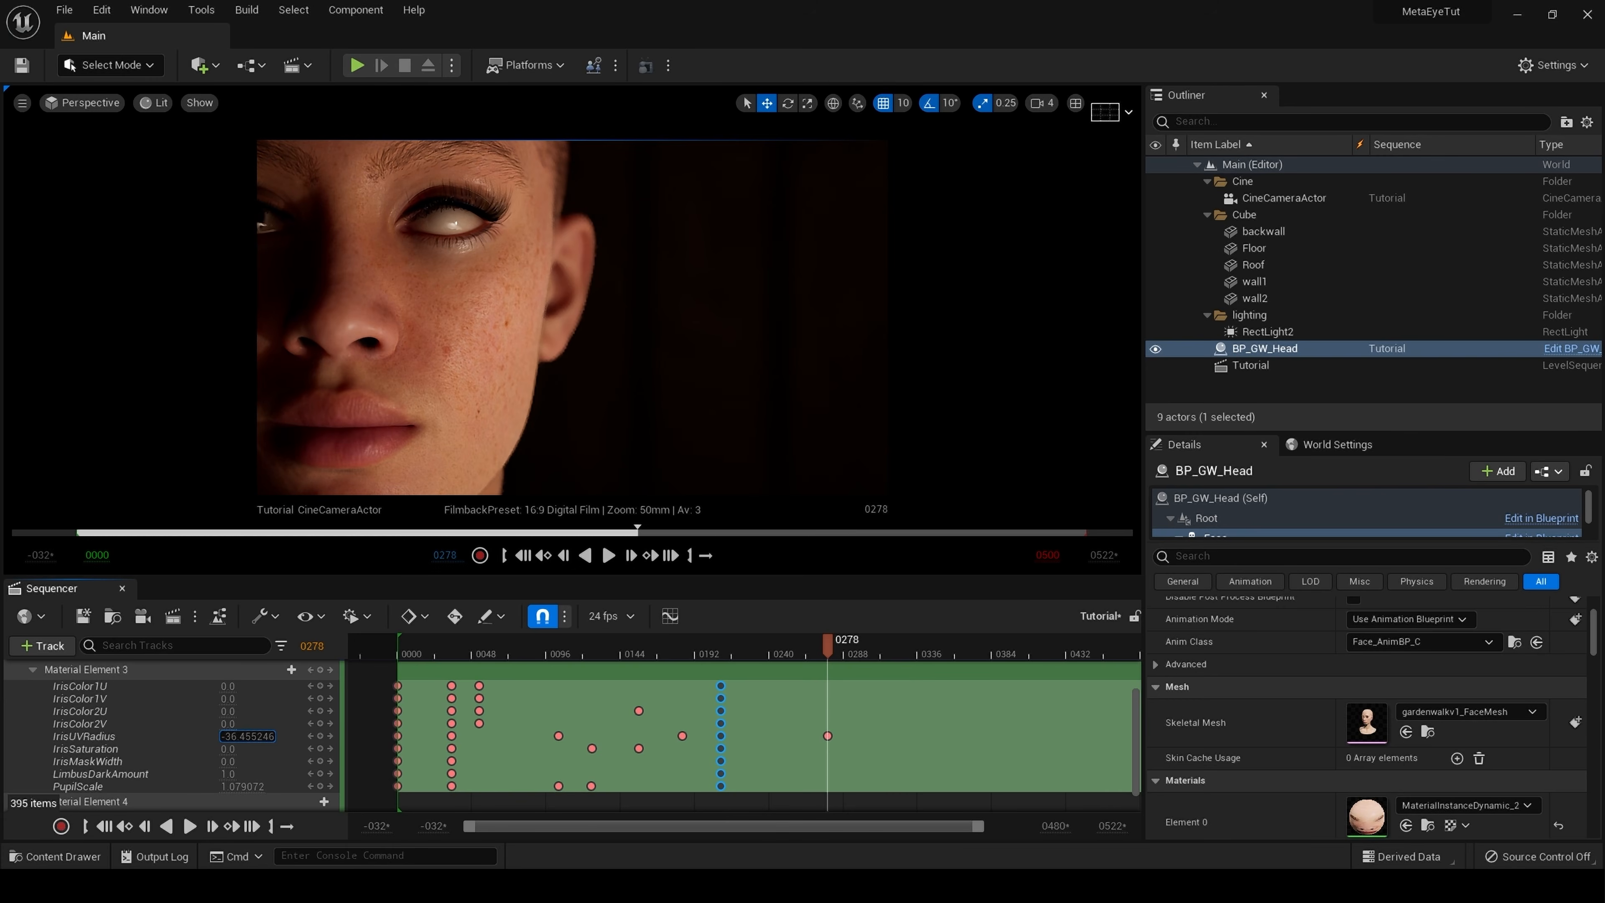
mouse_move(827, 642)
mouse_down()
mouse_move(849, 640)
mouse_move(801, 655)
mouse_up()
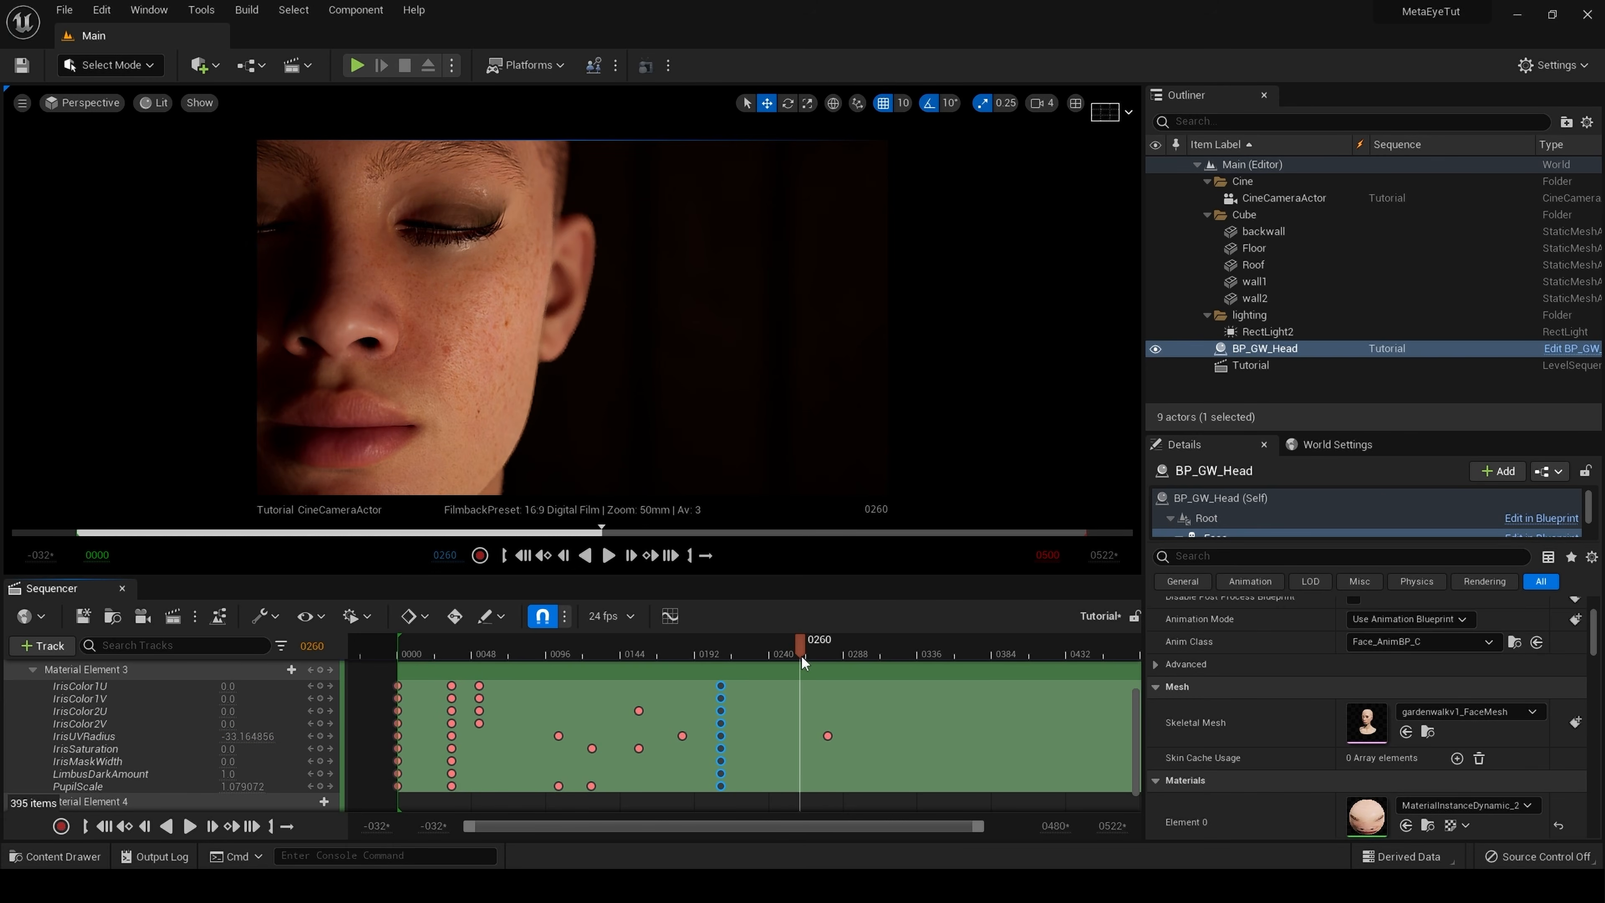
drag(827, 736, 795, 737)
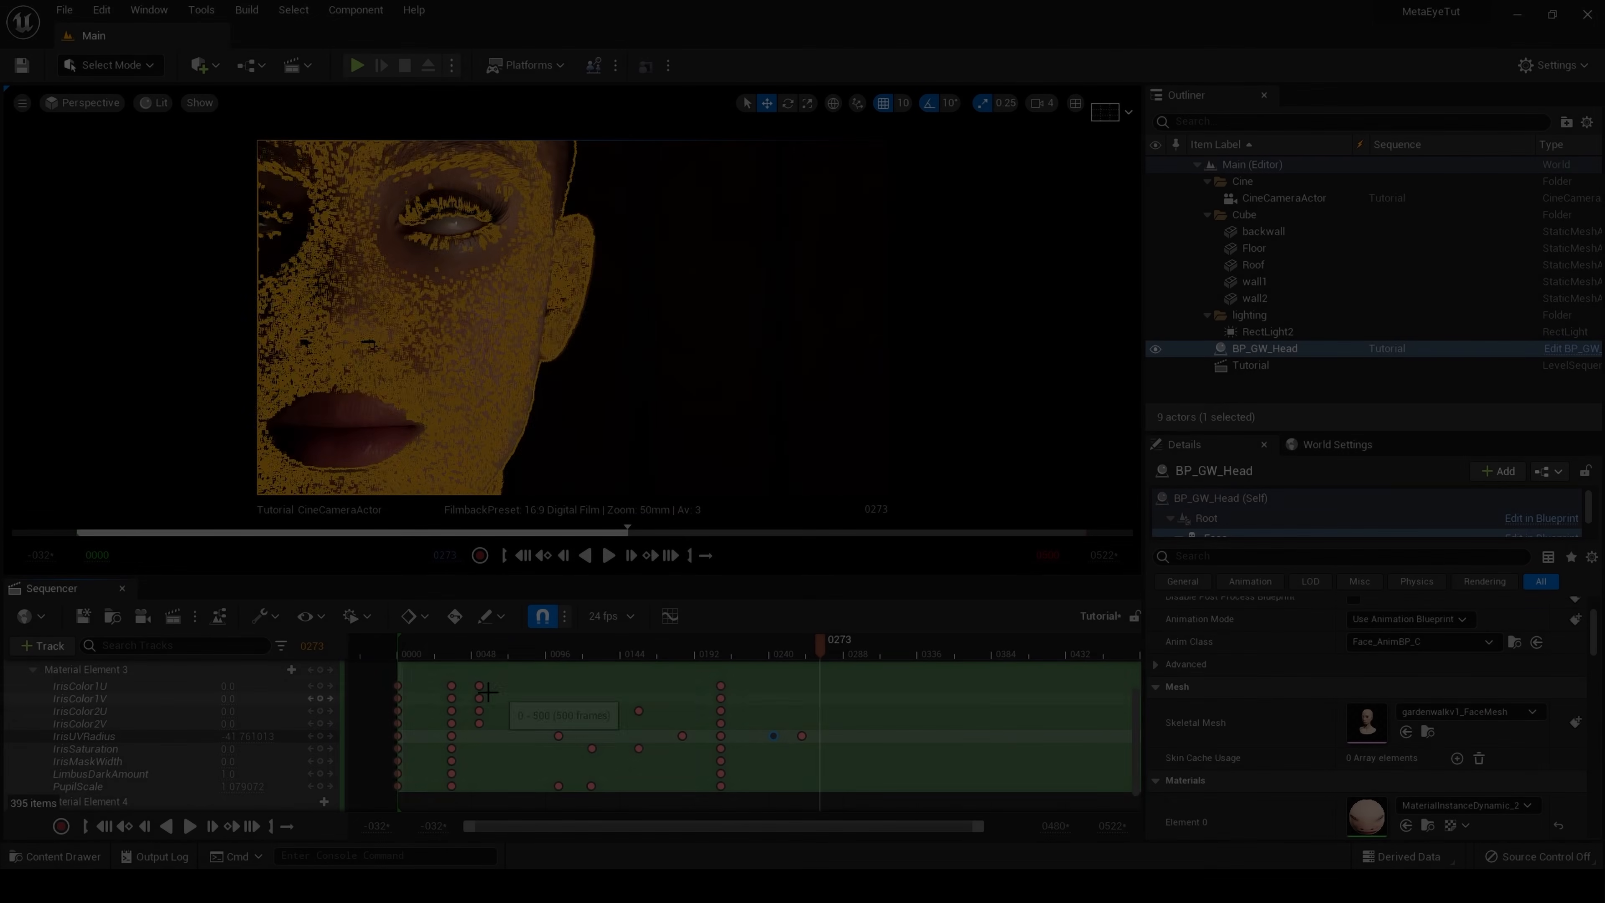
- Look over Material Element 3's keys, then play the sequence from the start with the head deselected
scroll(781, 710, up, 4)
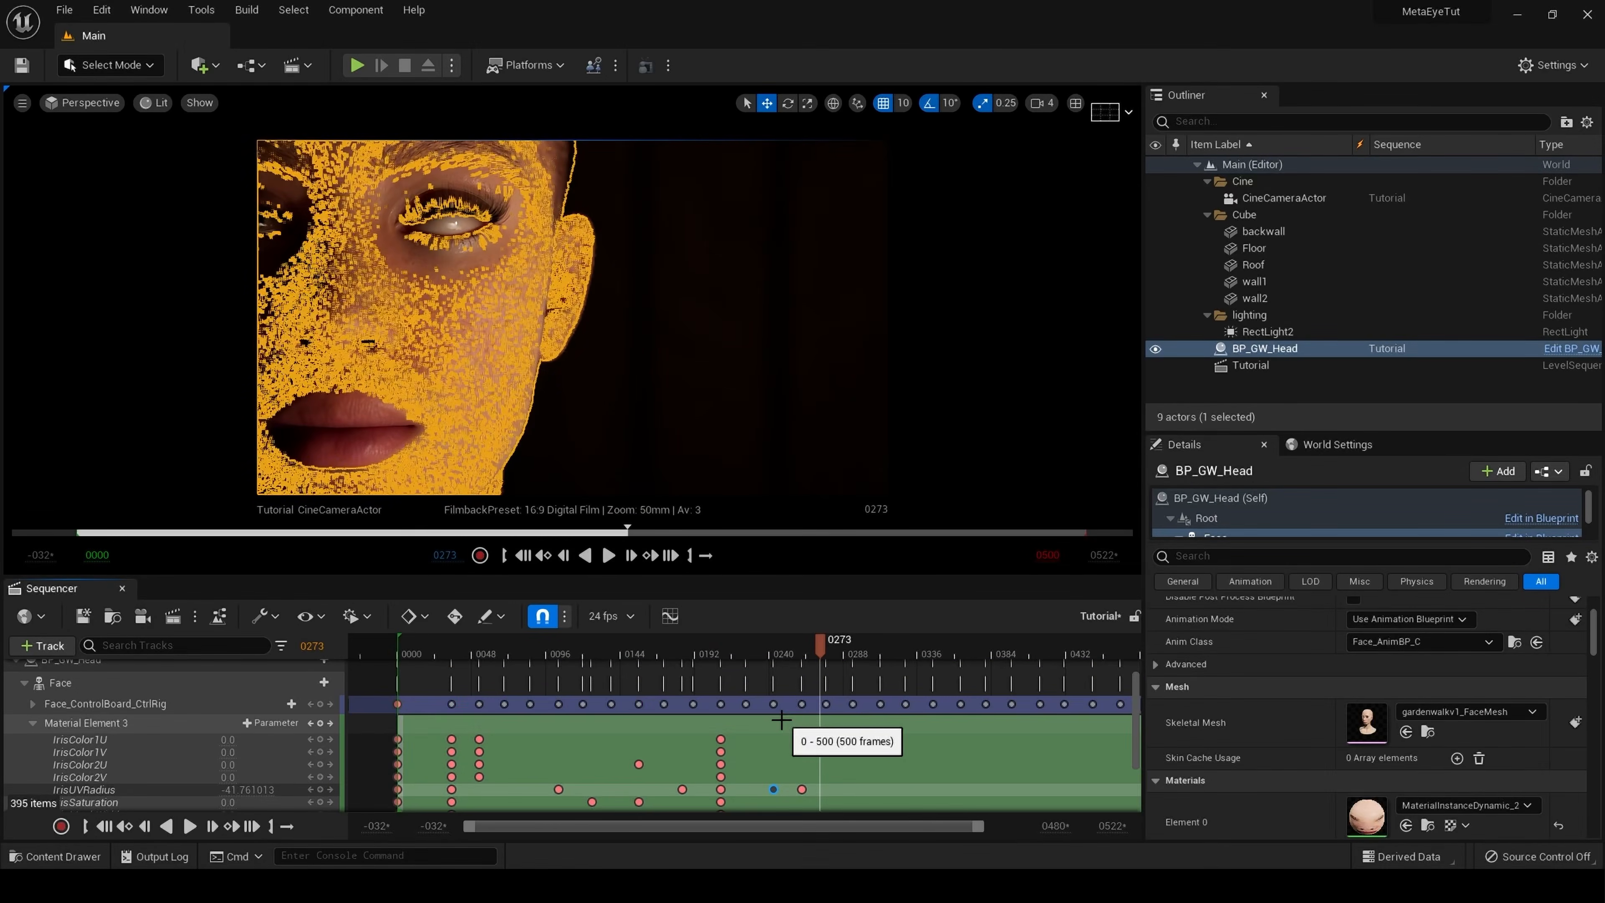
scroll(781, 714, down, 3)
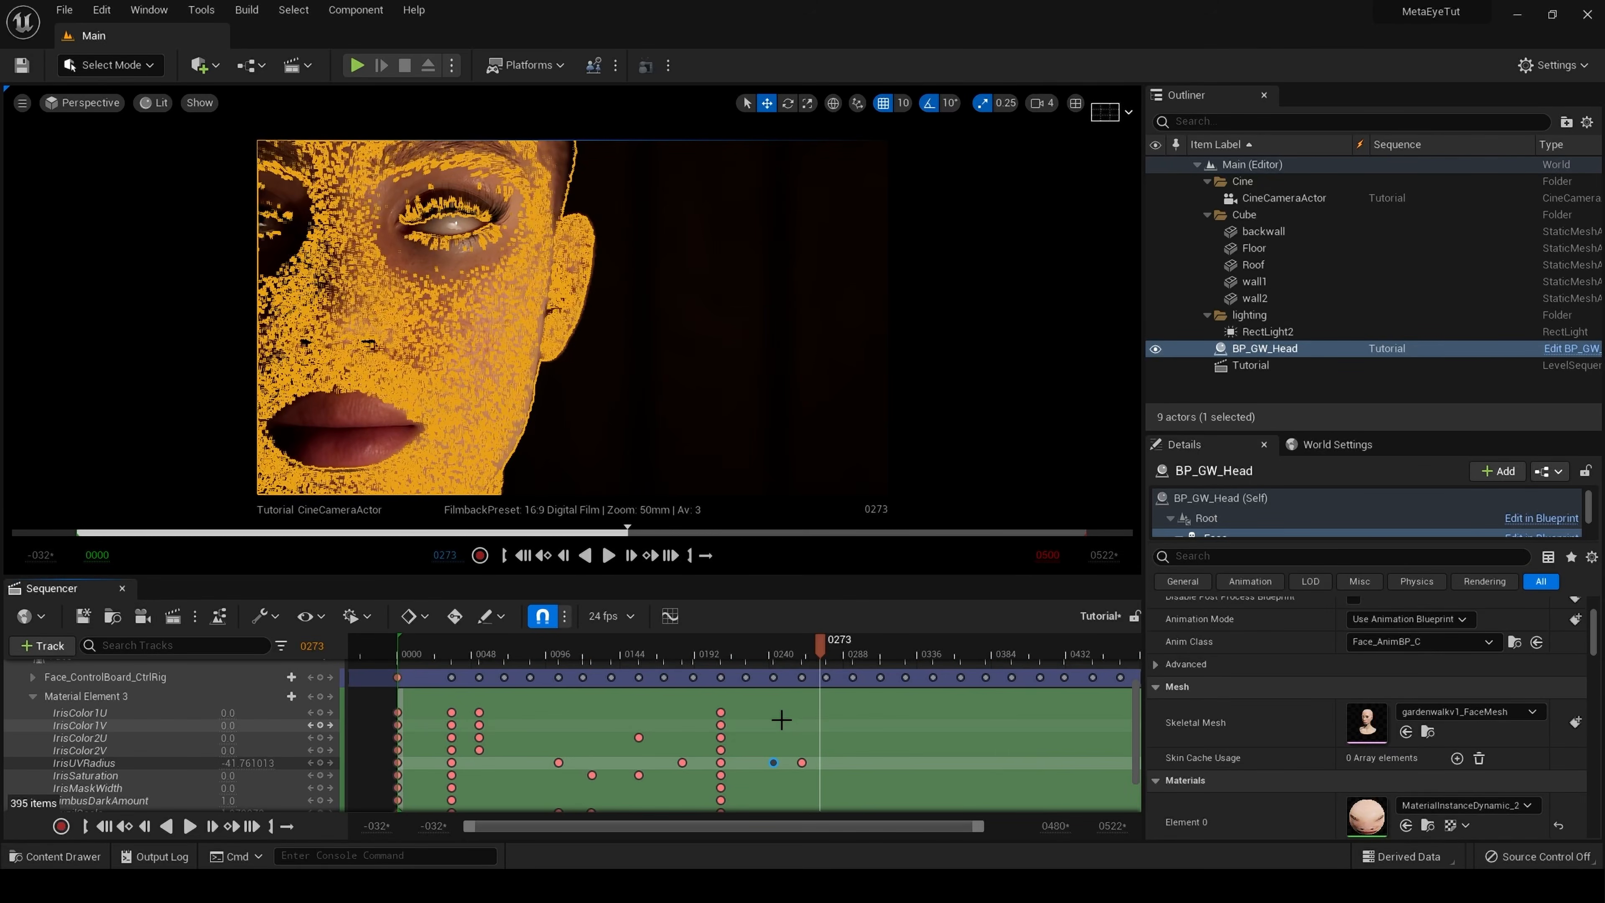
scroll(781, 720, down, 4)
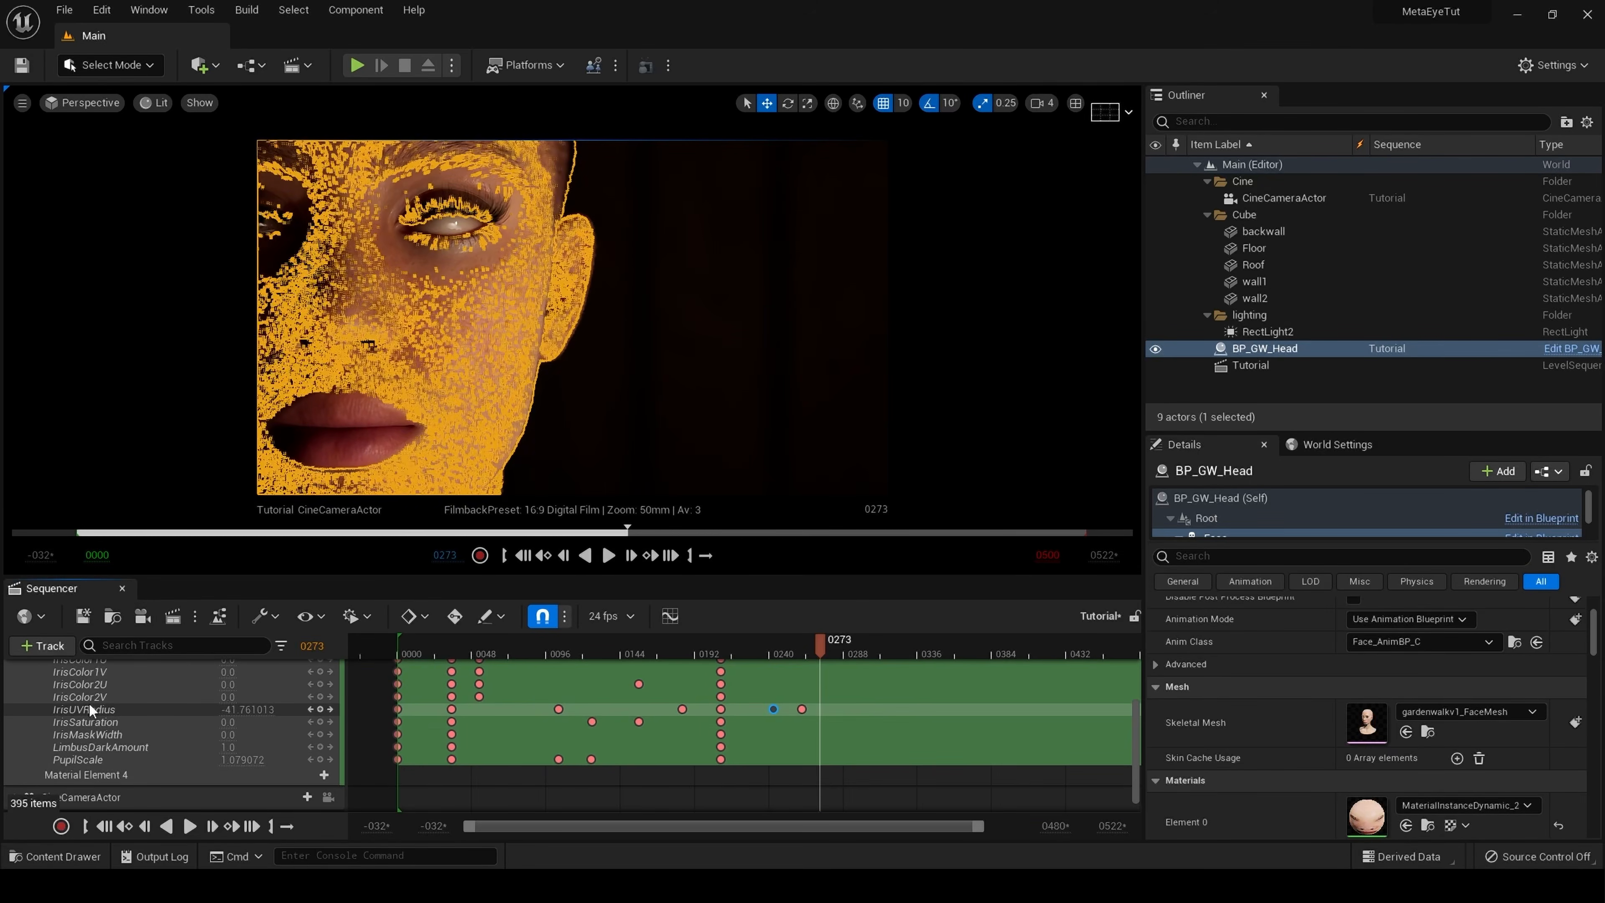
scroll(90, 712, up, 6)
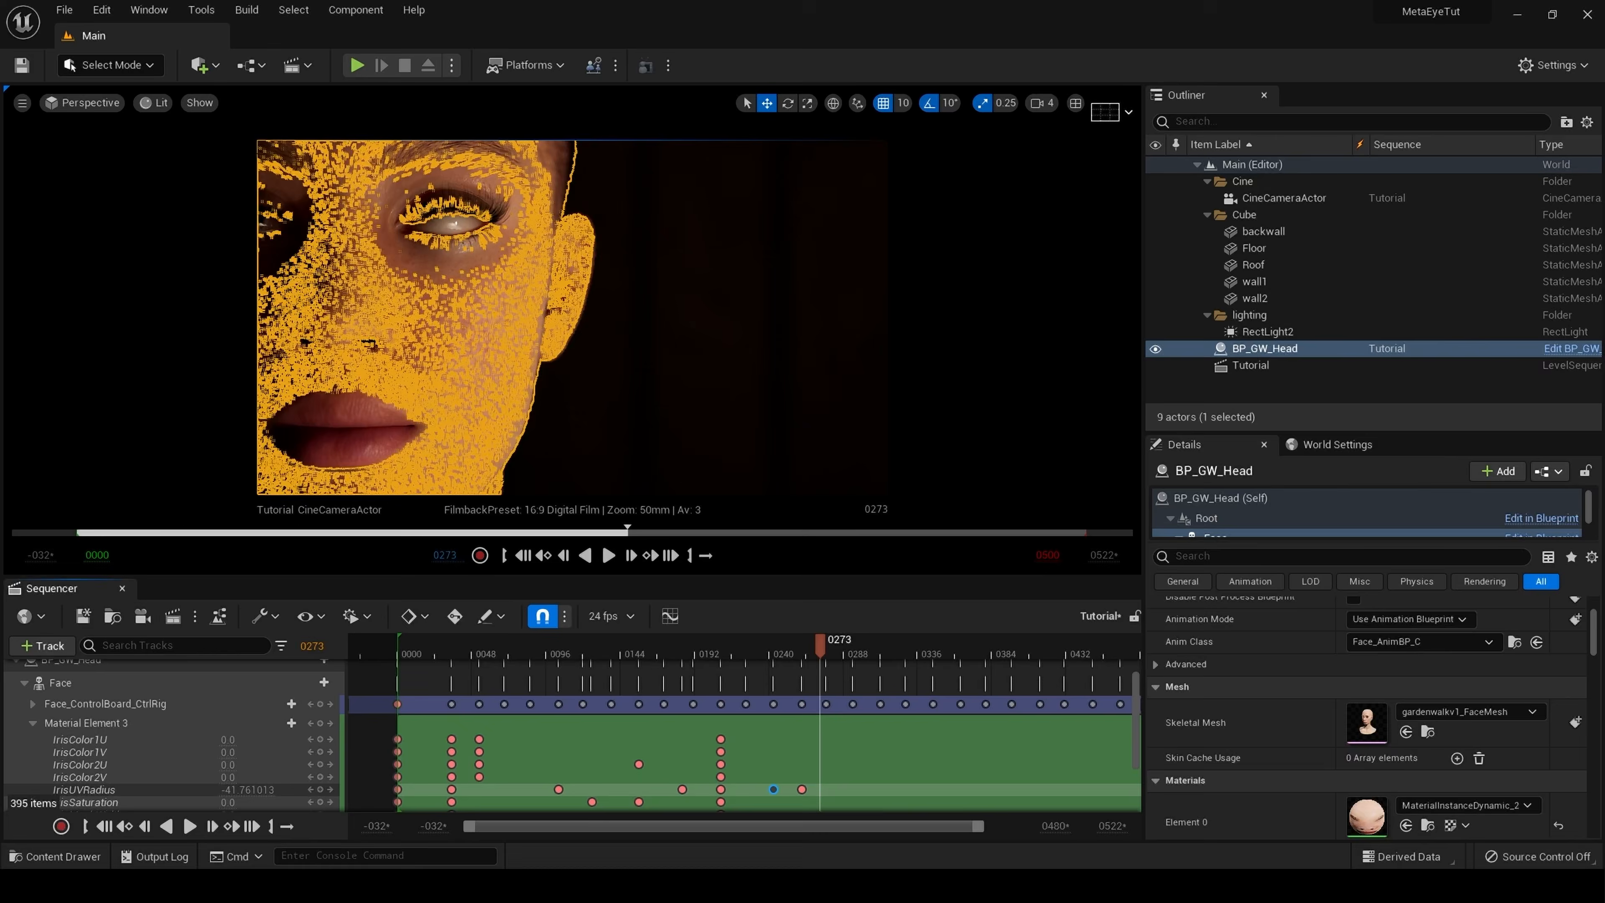
click(720, 329)
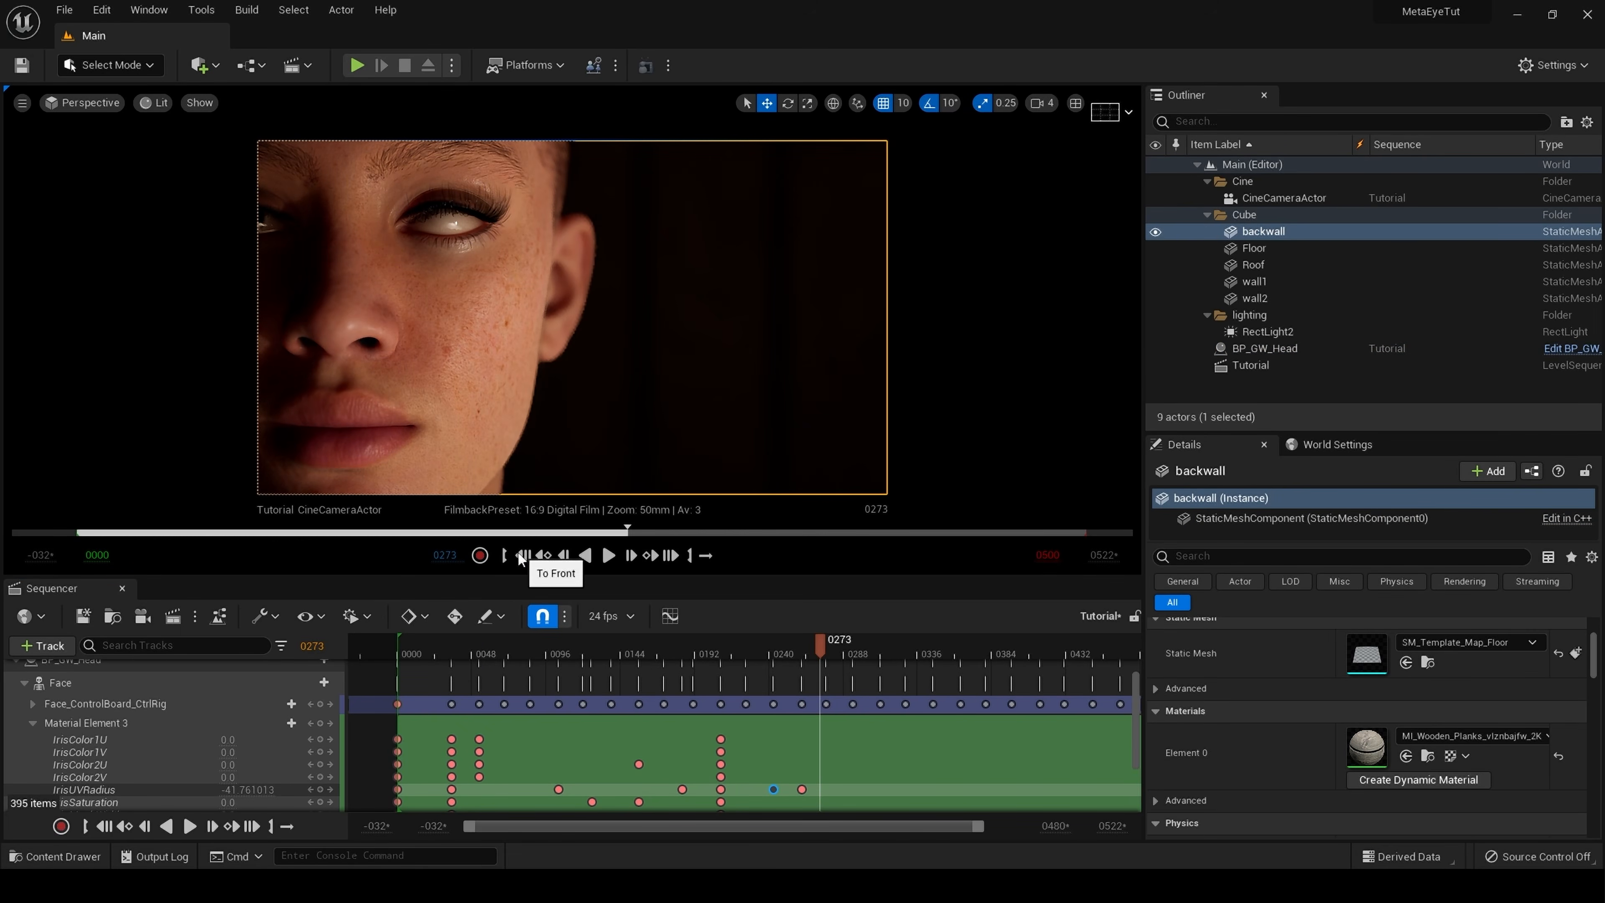
click(522, 555)
click(609, 555)
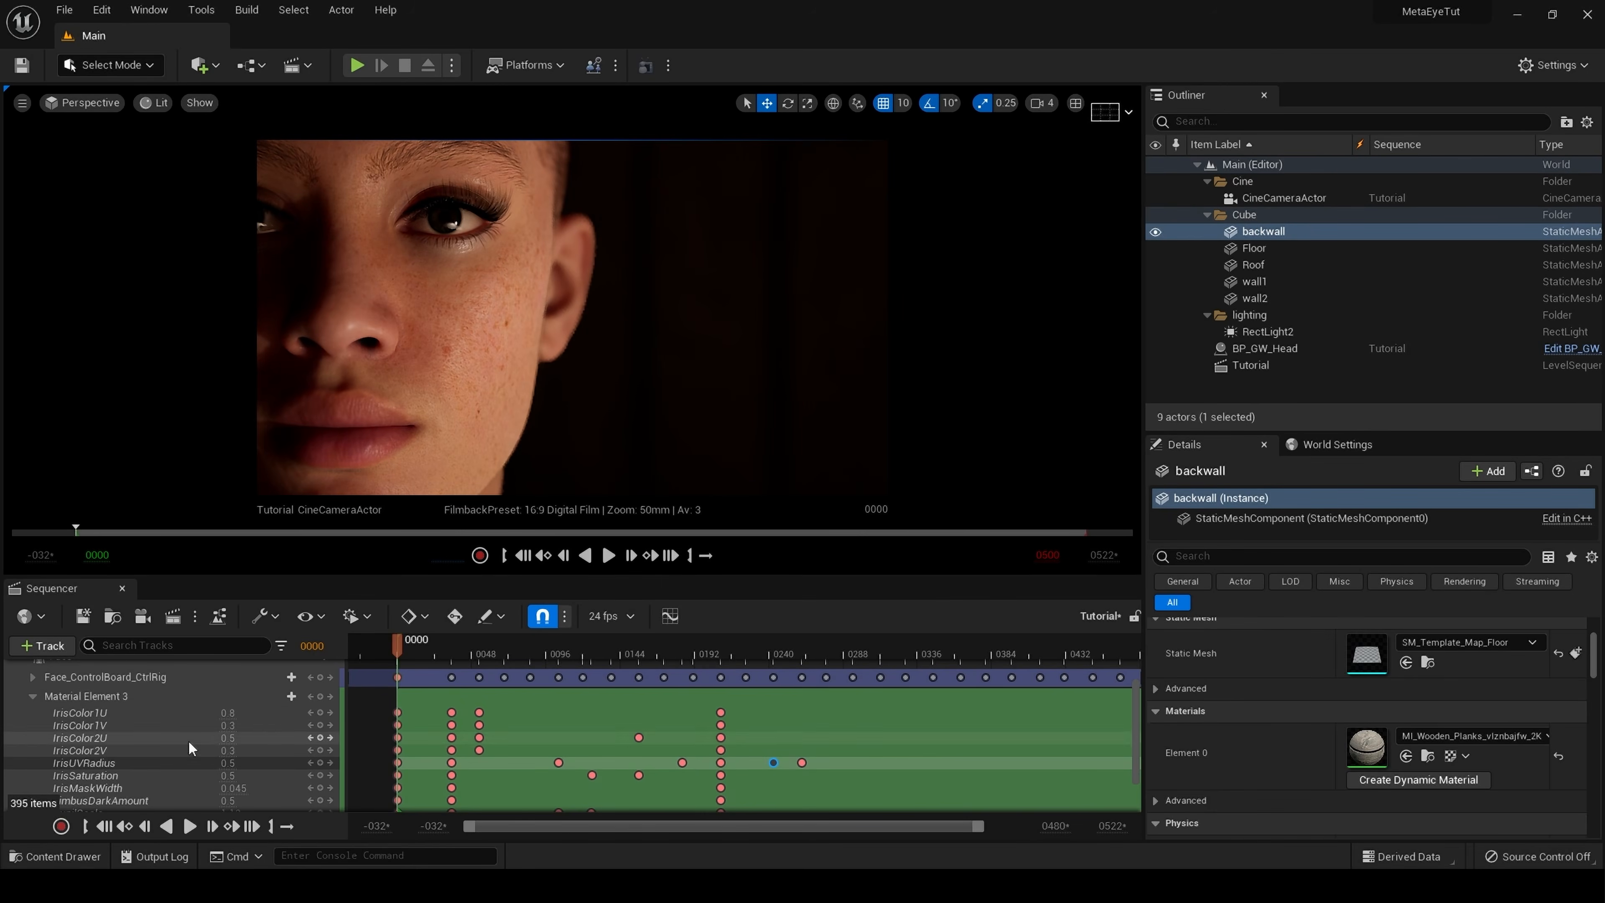
- Add the IrisColor1U and IrisColor1V parameters to Material Element 4 at frame 0
click(37, 696)
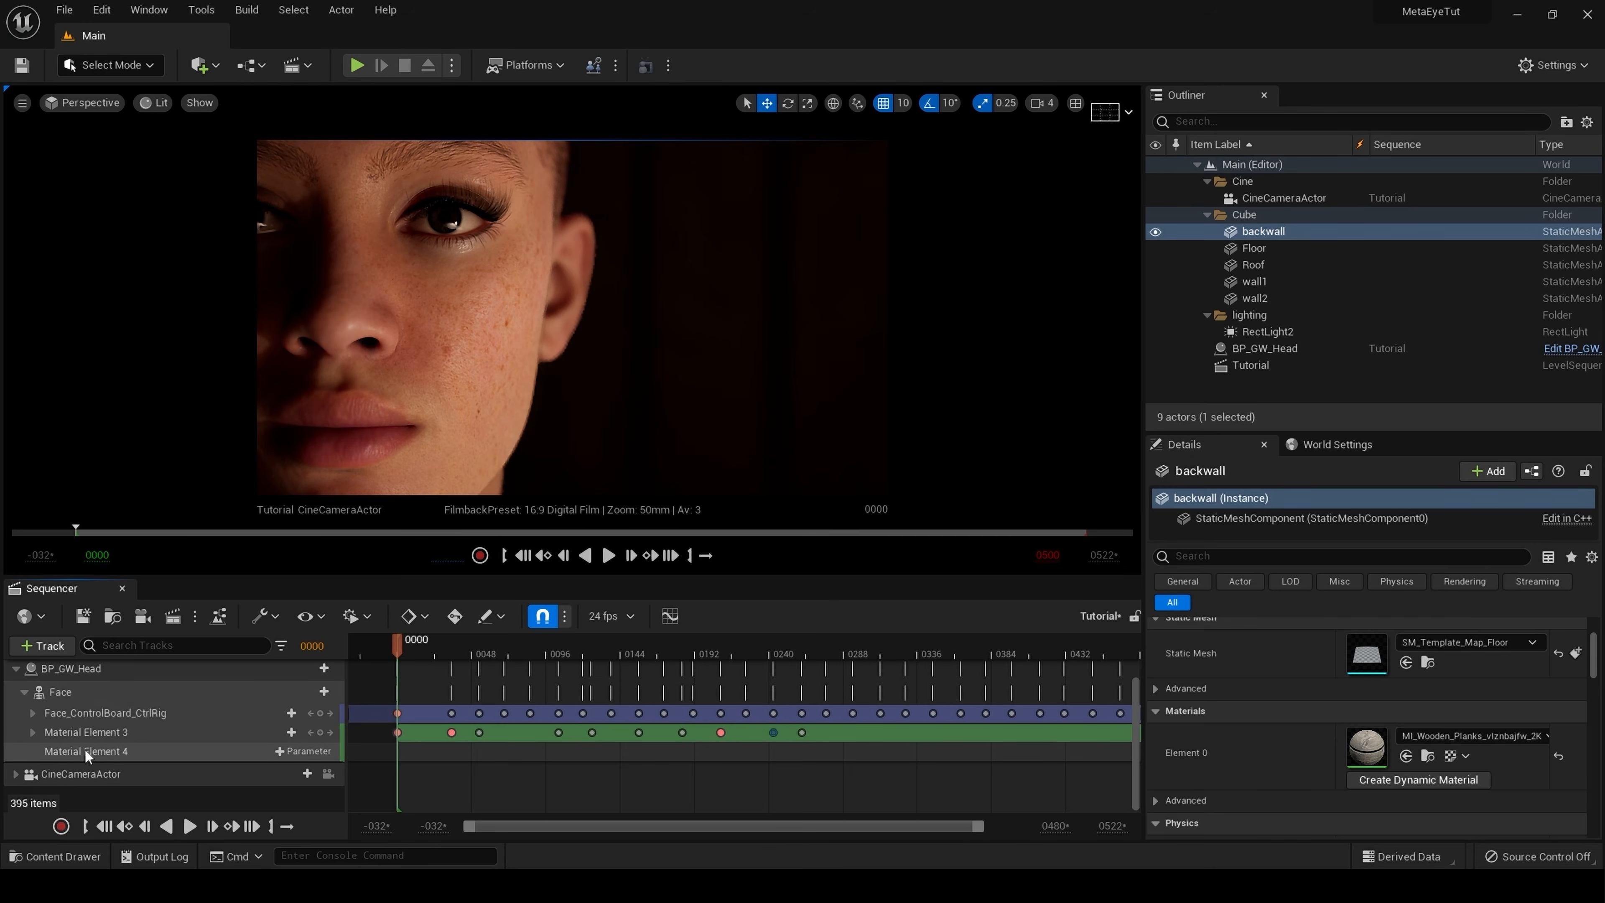
click(84, 749)
click(32, 731)
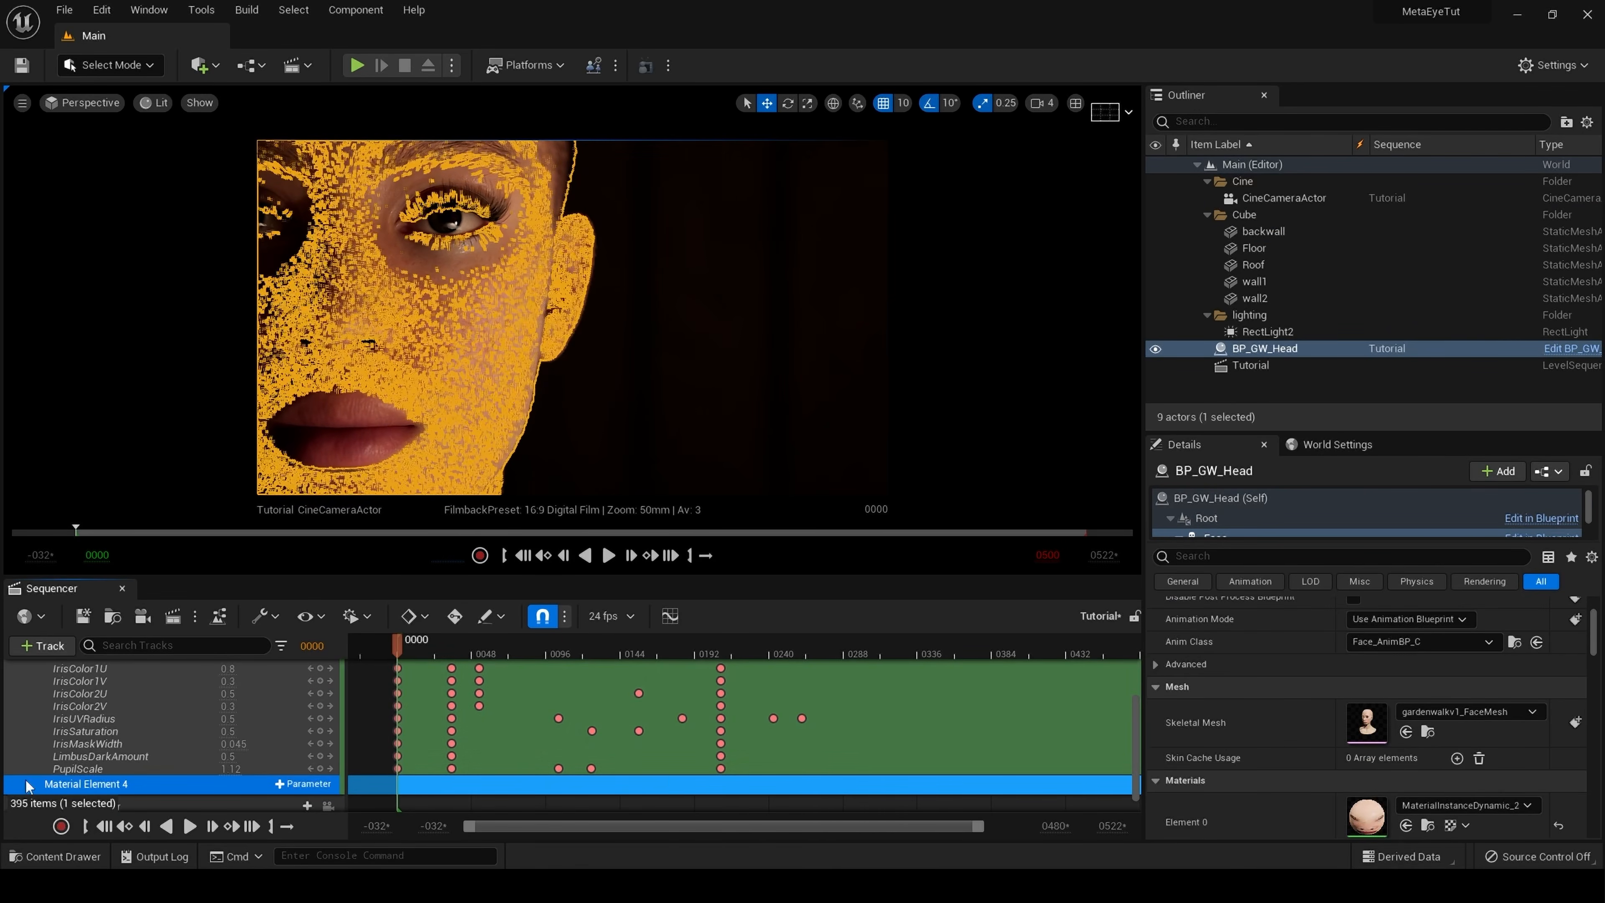
scroll(127, 721, up, 1)
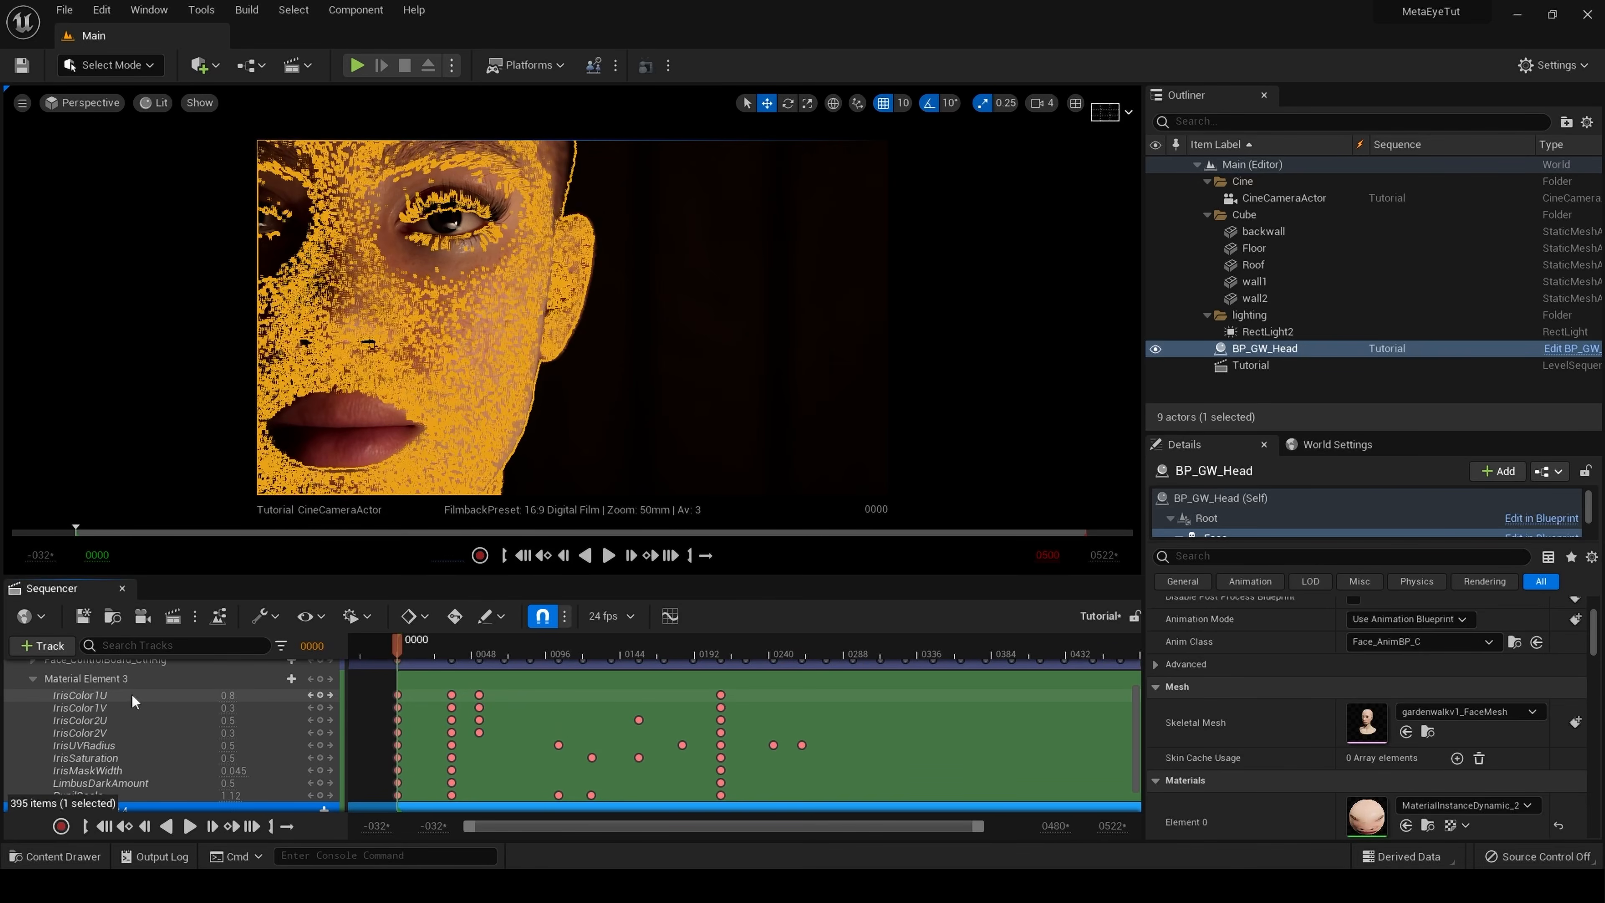
scroll(171, 708, down, 2)
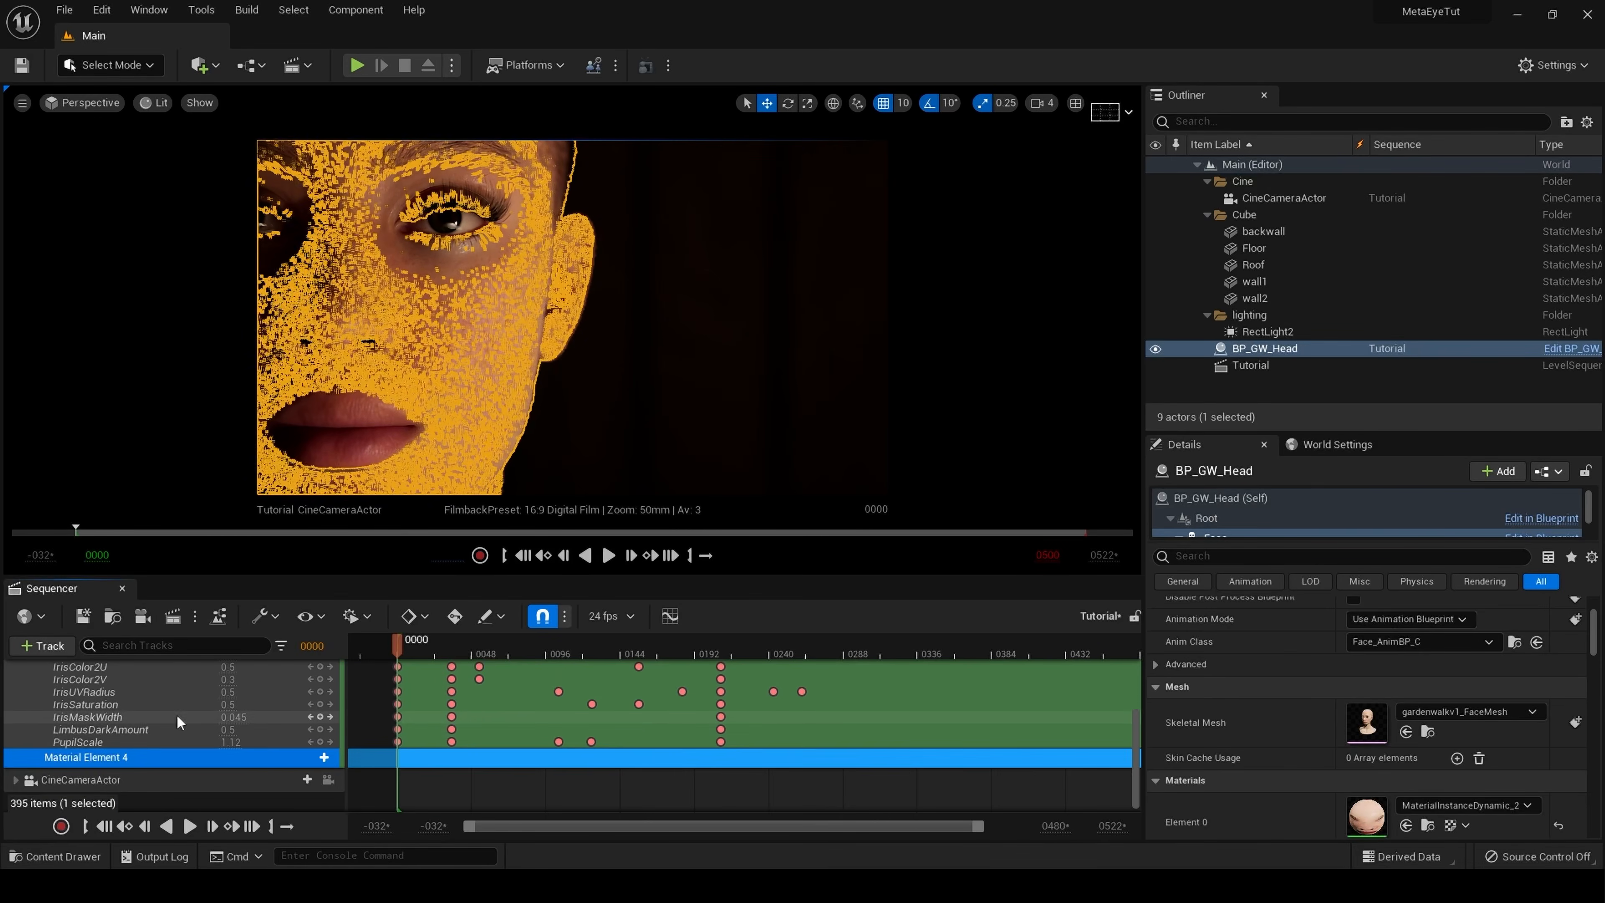
click(305, 758)
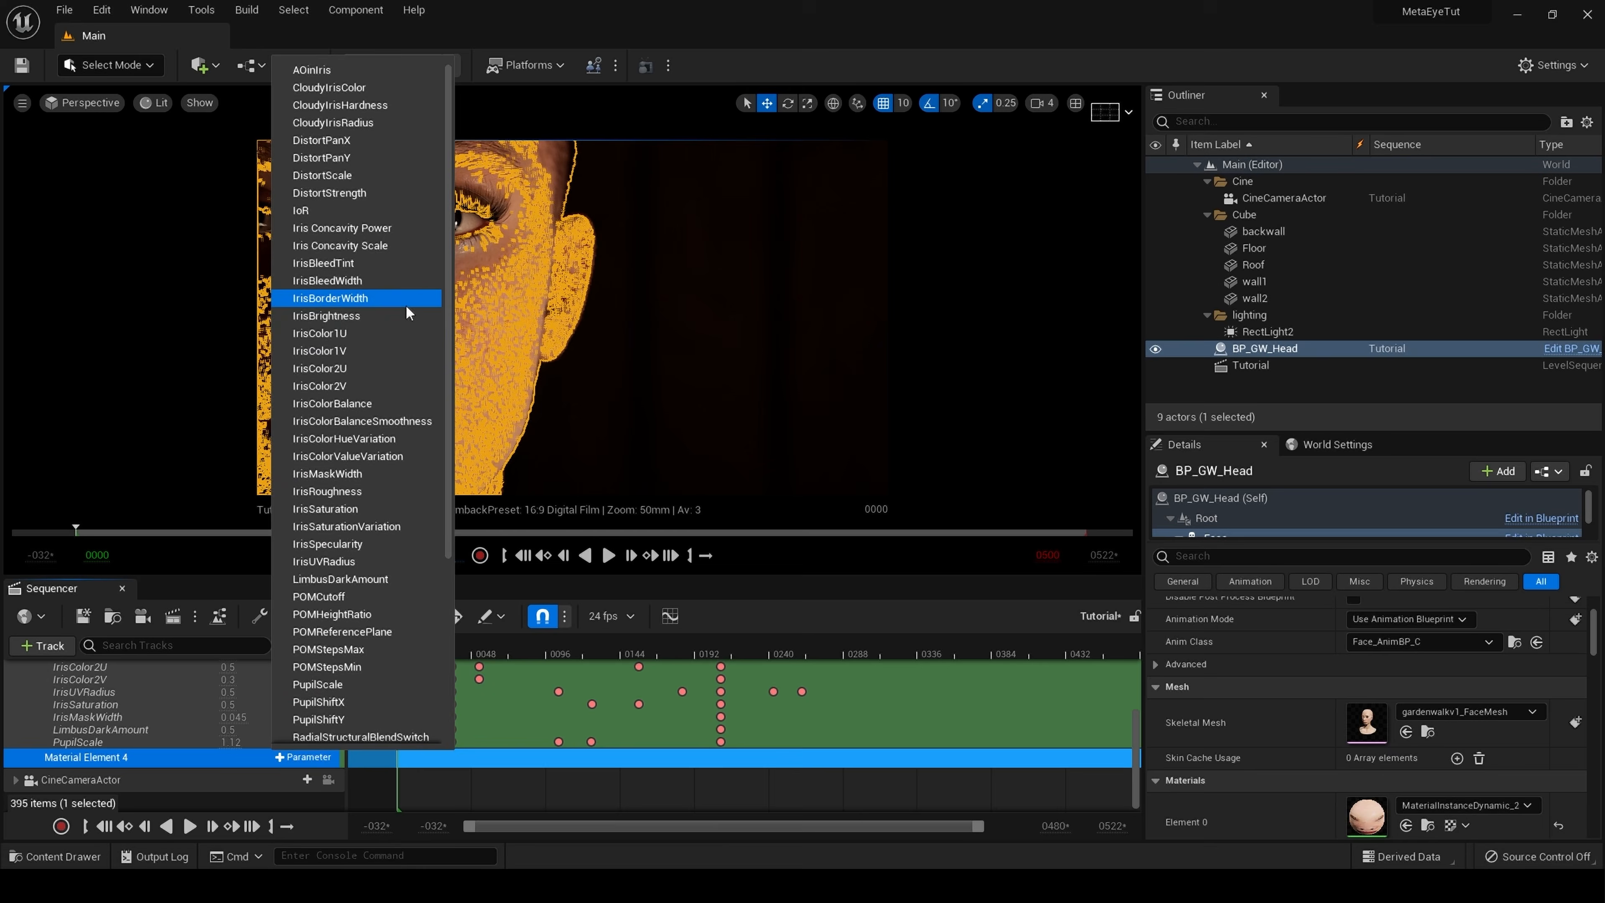
click(396, 338)
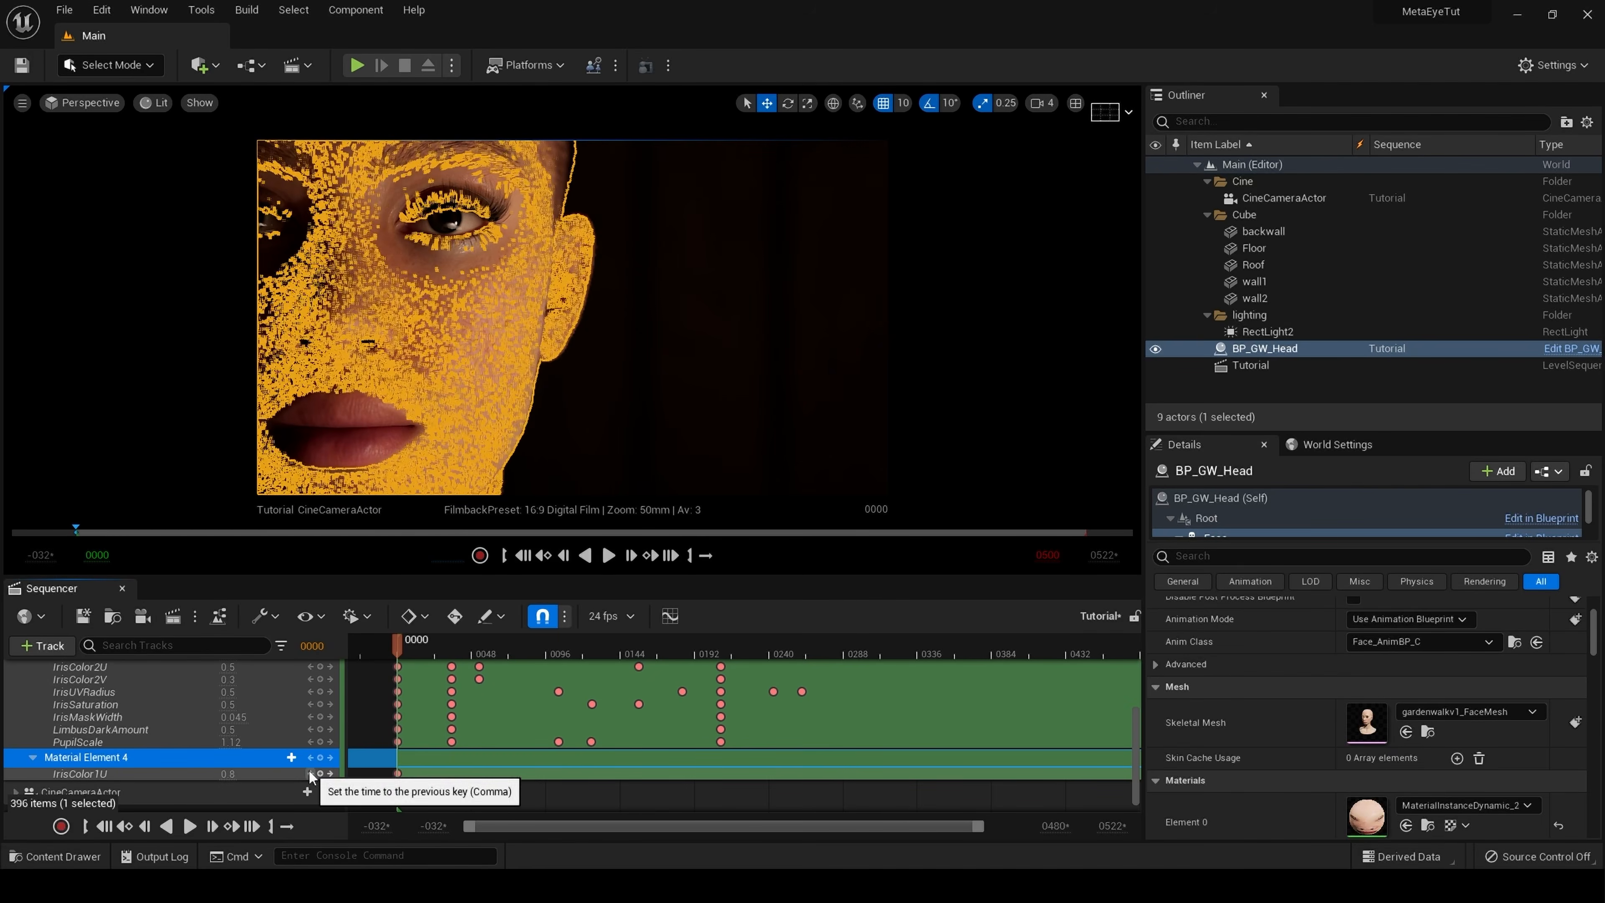
click(283, 758)
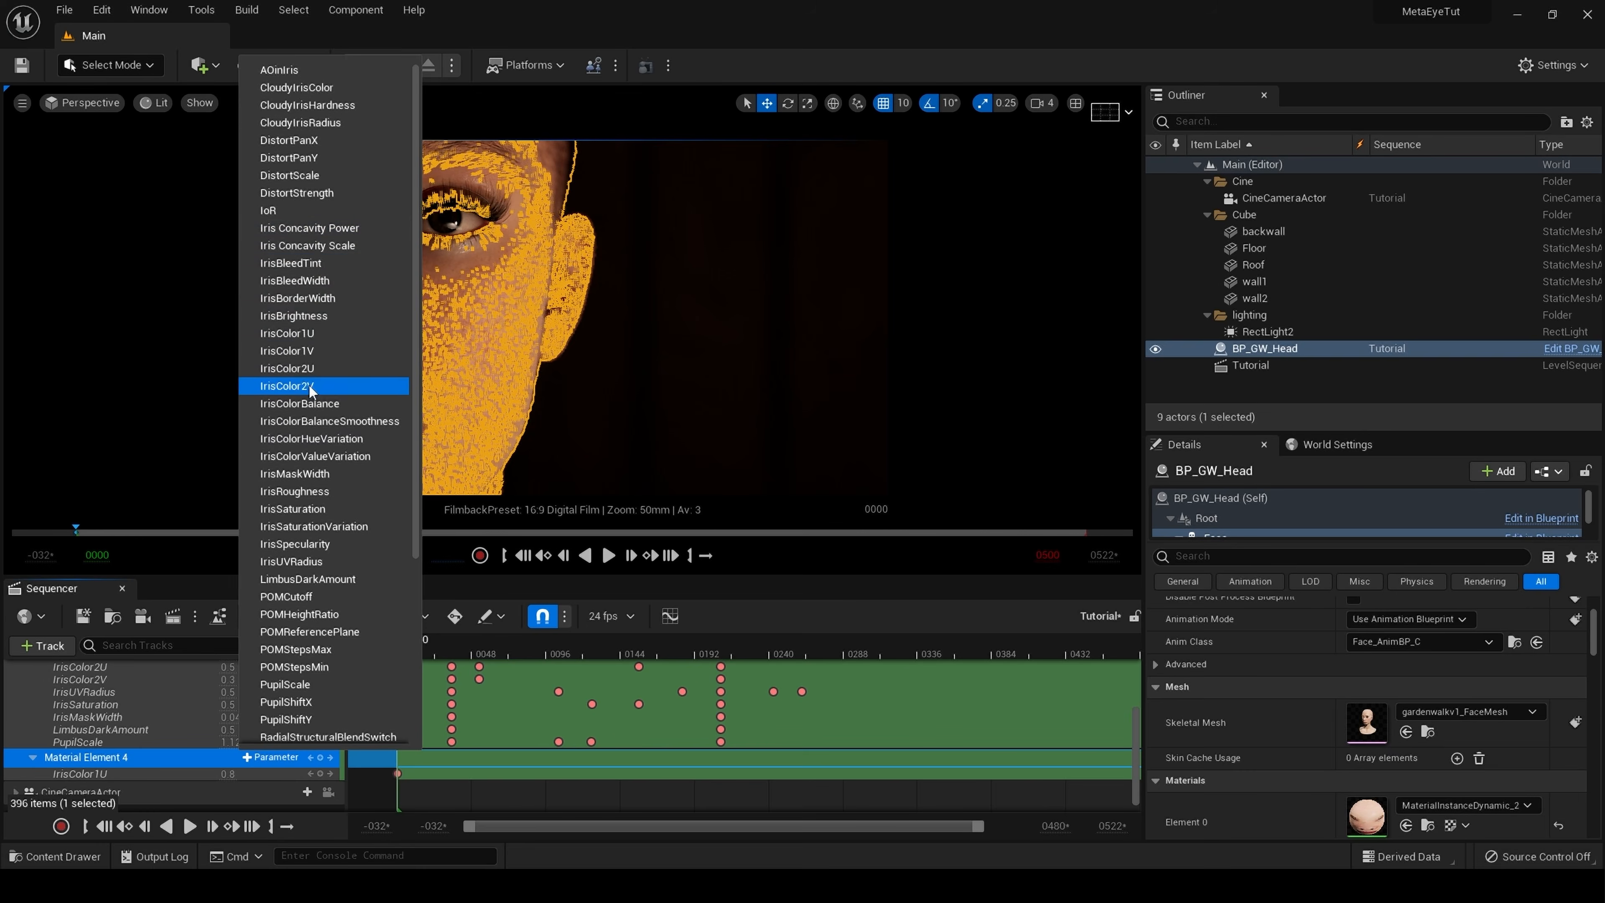
click(316, 350)
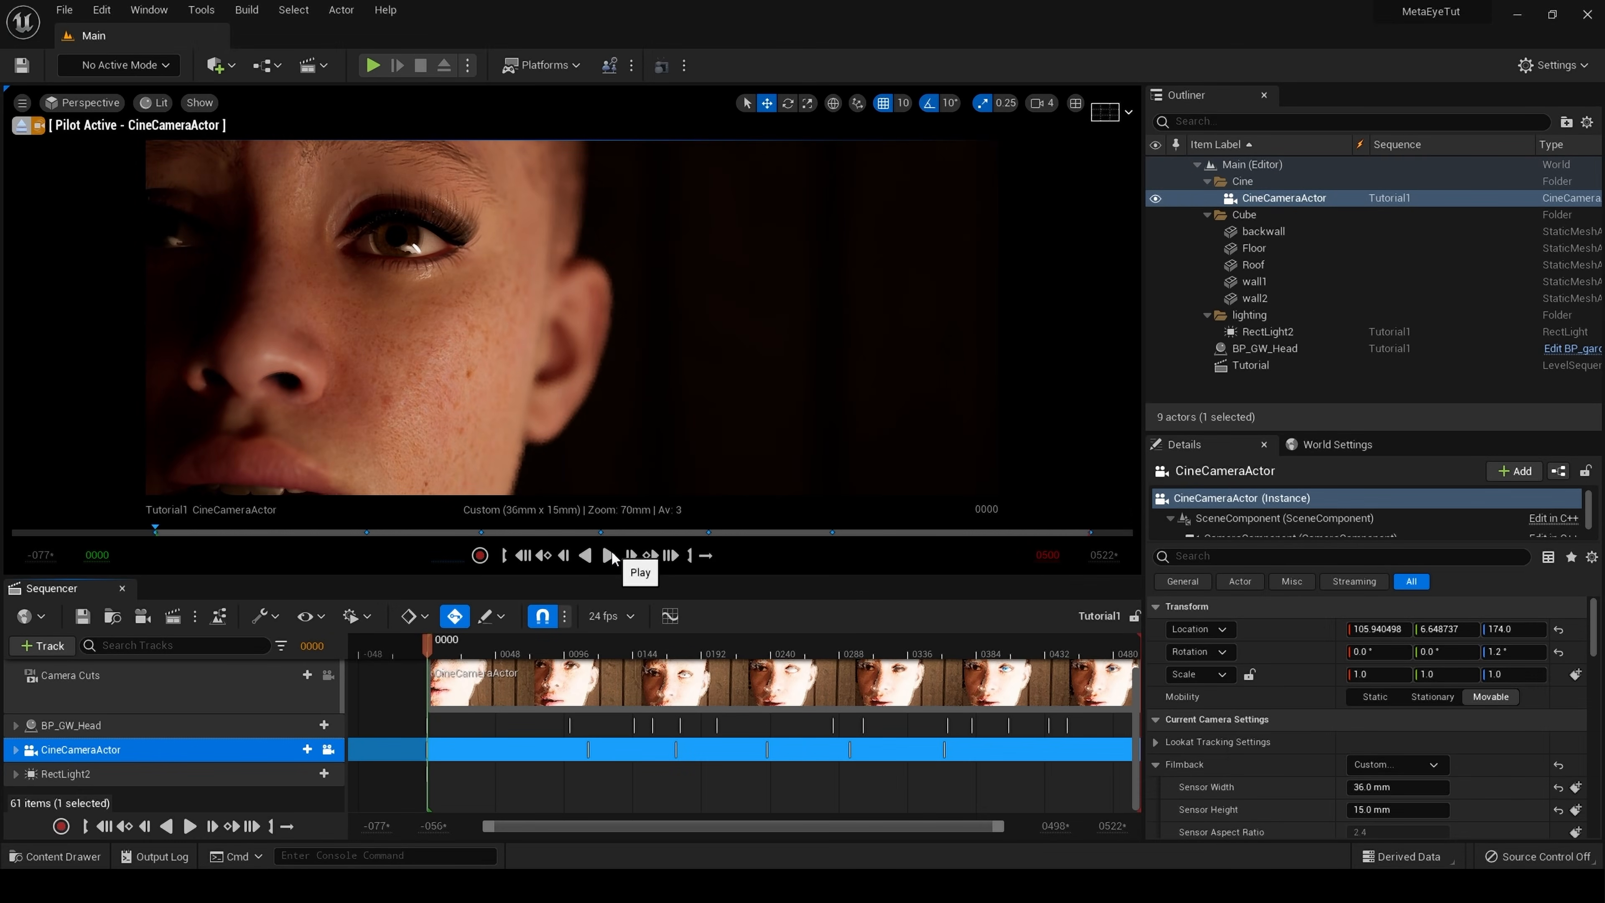
- Play the Tutorial1 sequence and expand BP_GW_Head's Face tracks, leaving the head deselected in the viewport
click(609, 556)
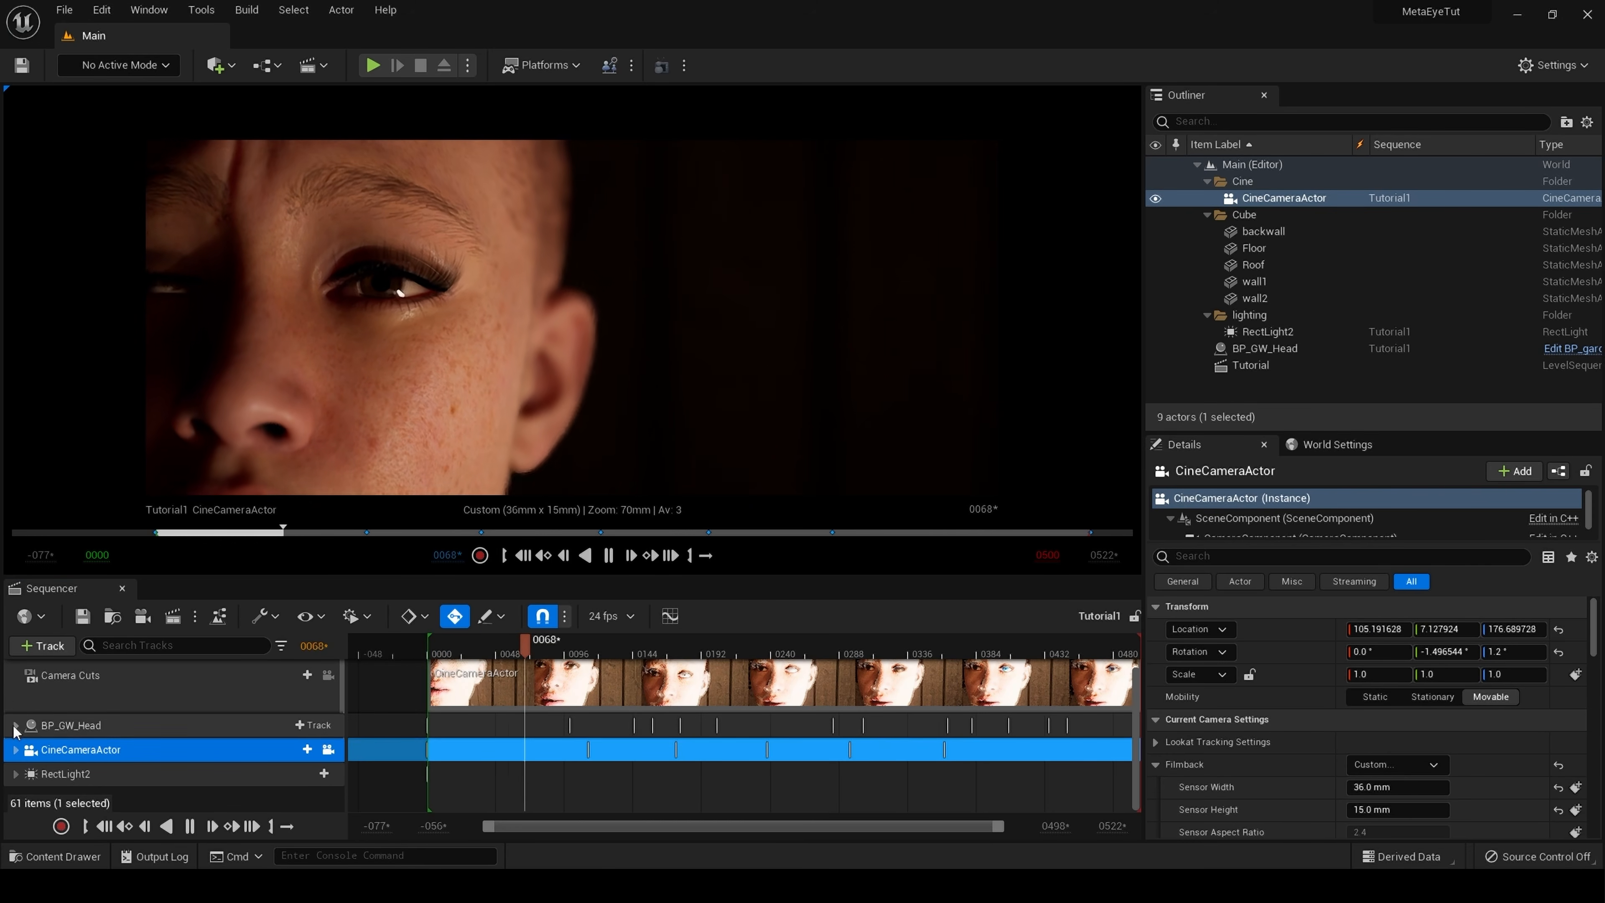
click(16, 725)
scroll(75, 745, down, 1)
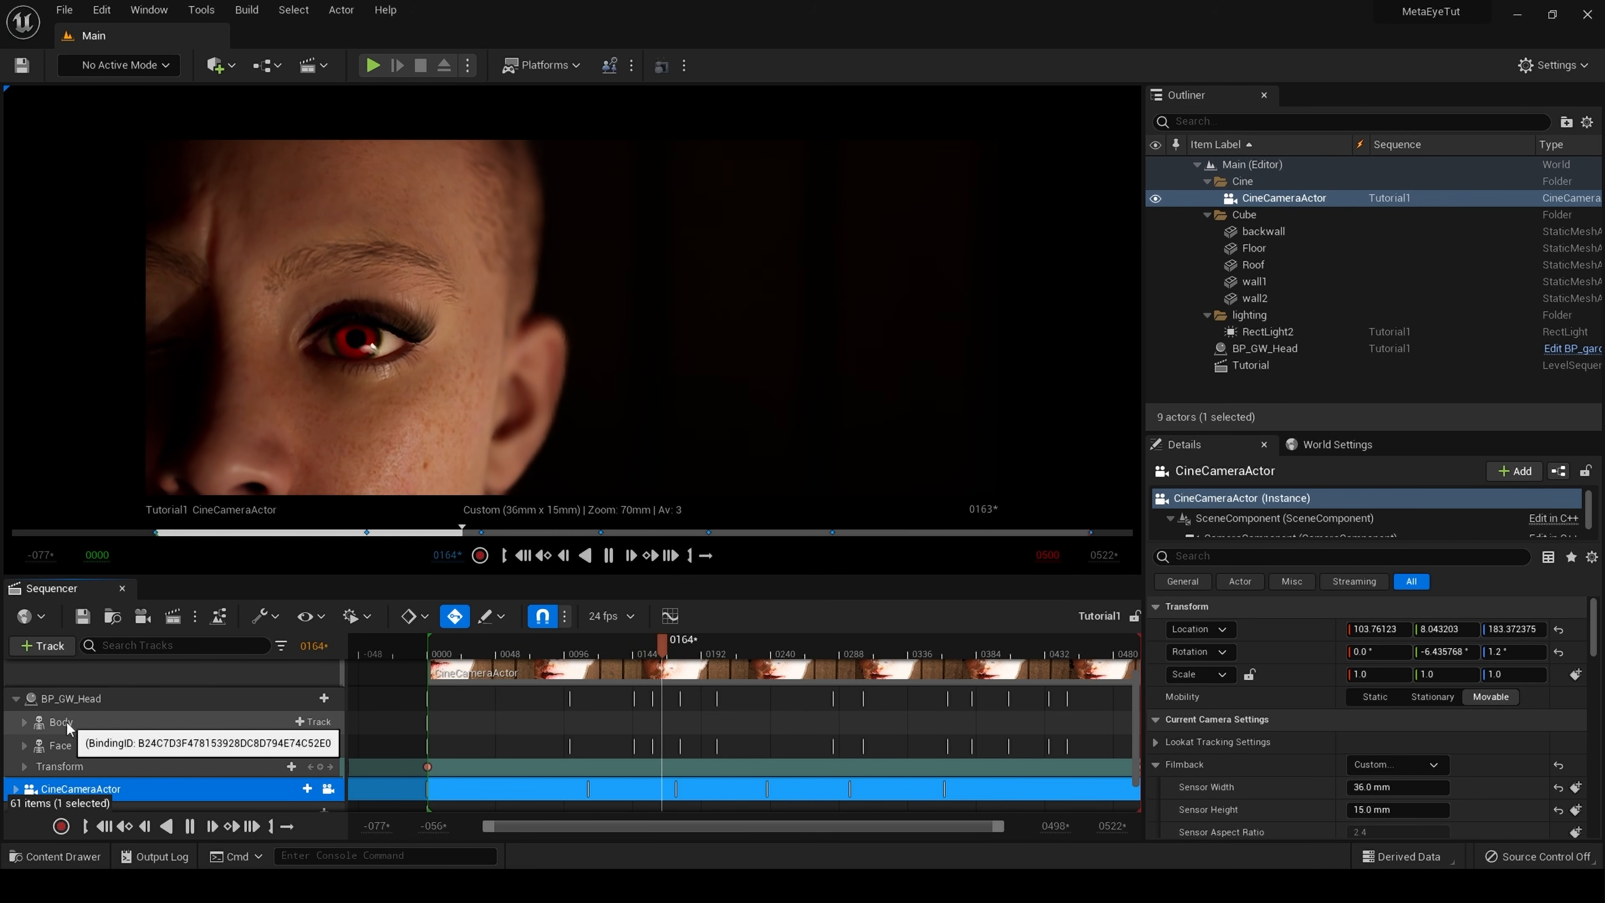
click(60, 746)
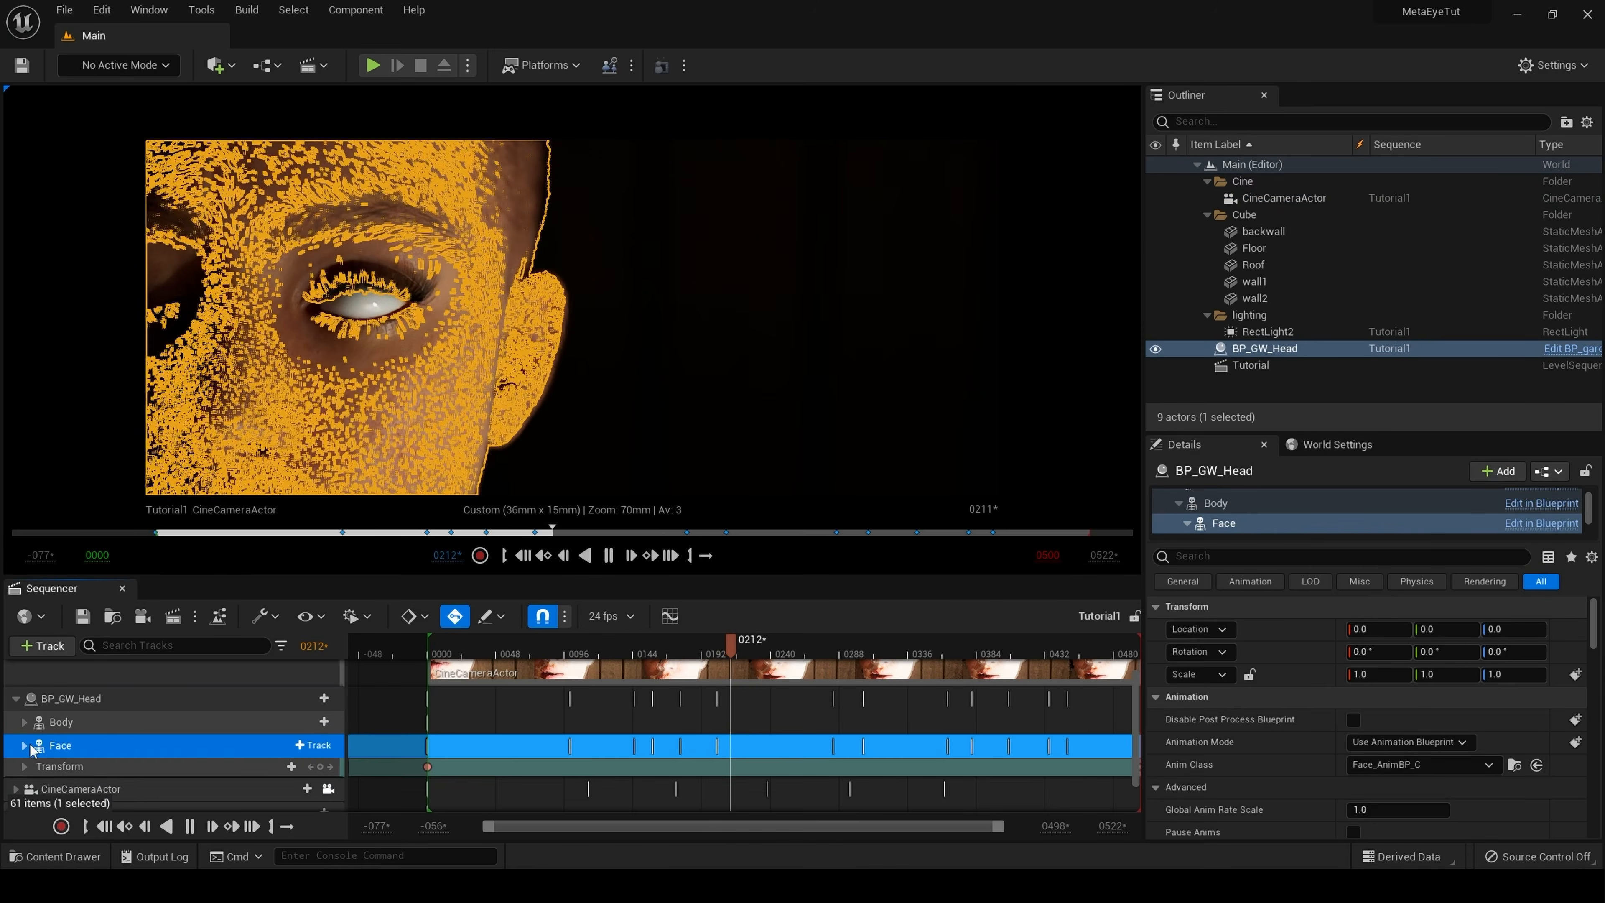
click(24, 745)
click(670, 392)
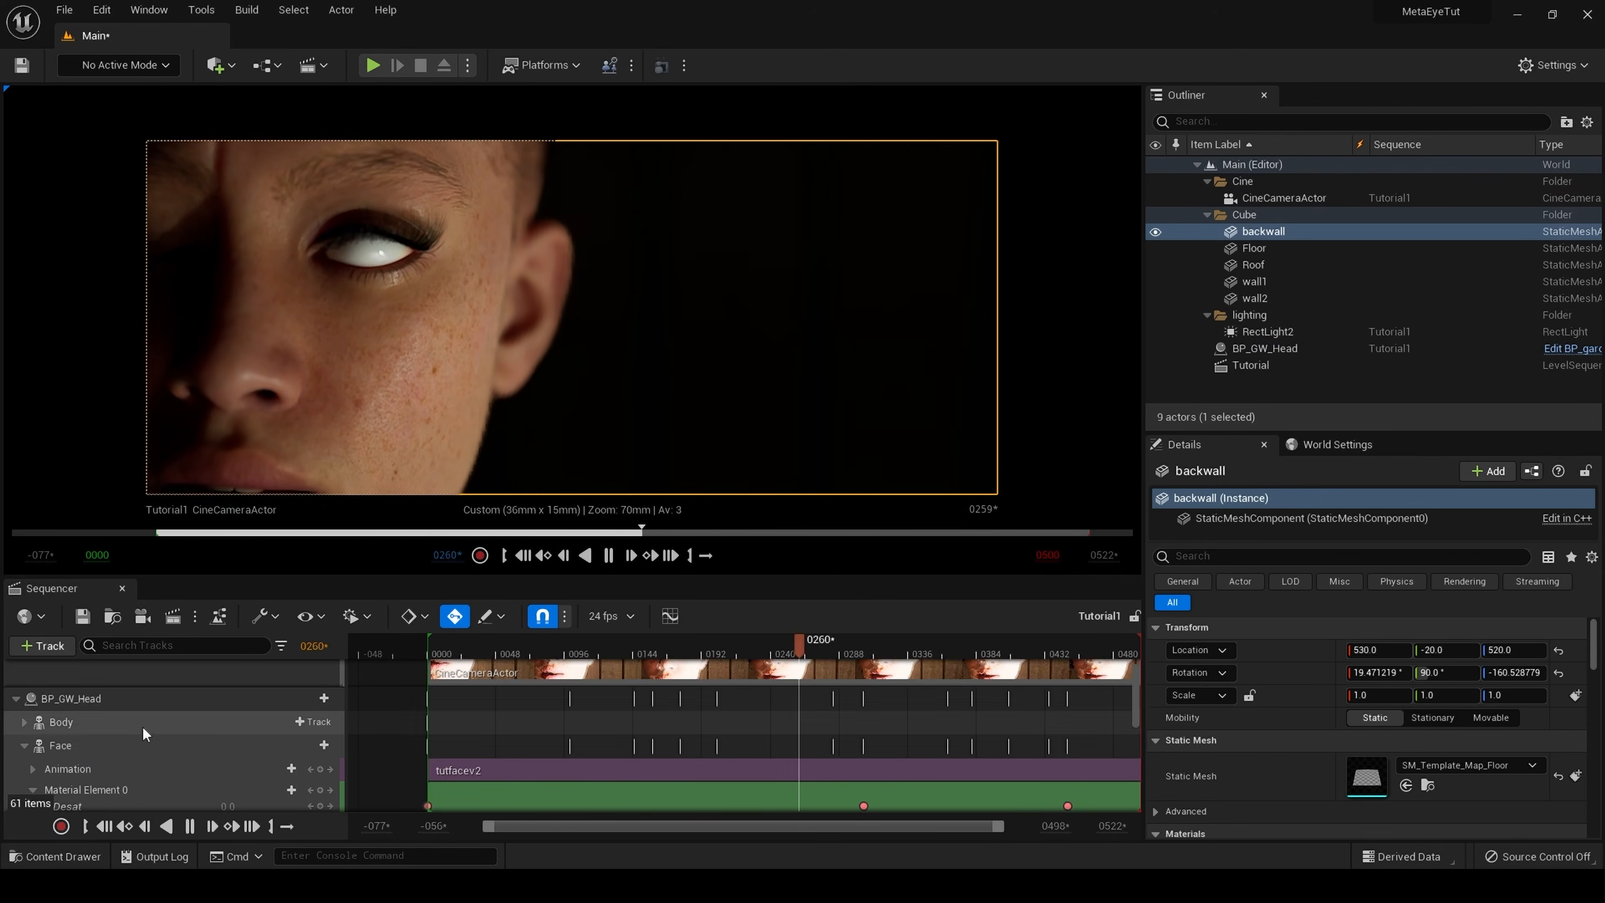
- Examine the Desat keys of Material Element 0 and the iris keys of Material Element 3 while replaying the sequence
scroll(114, 768, down, 2)
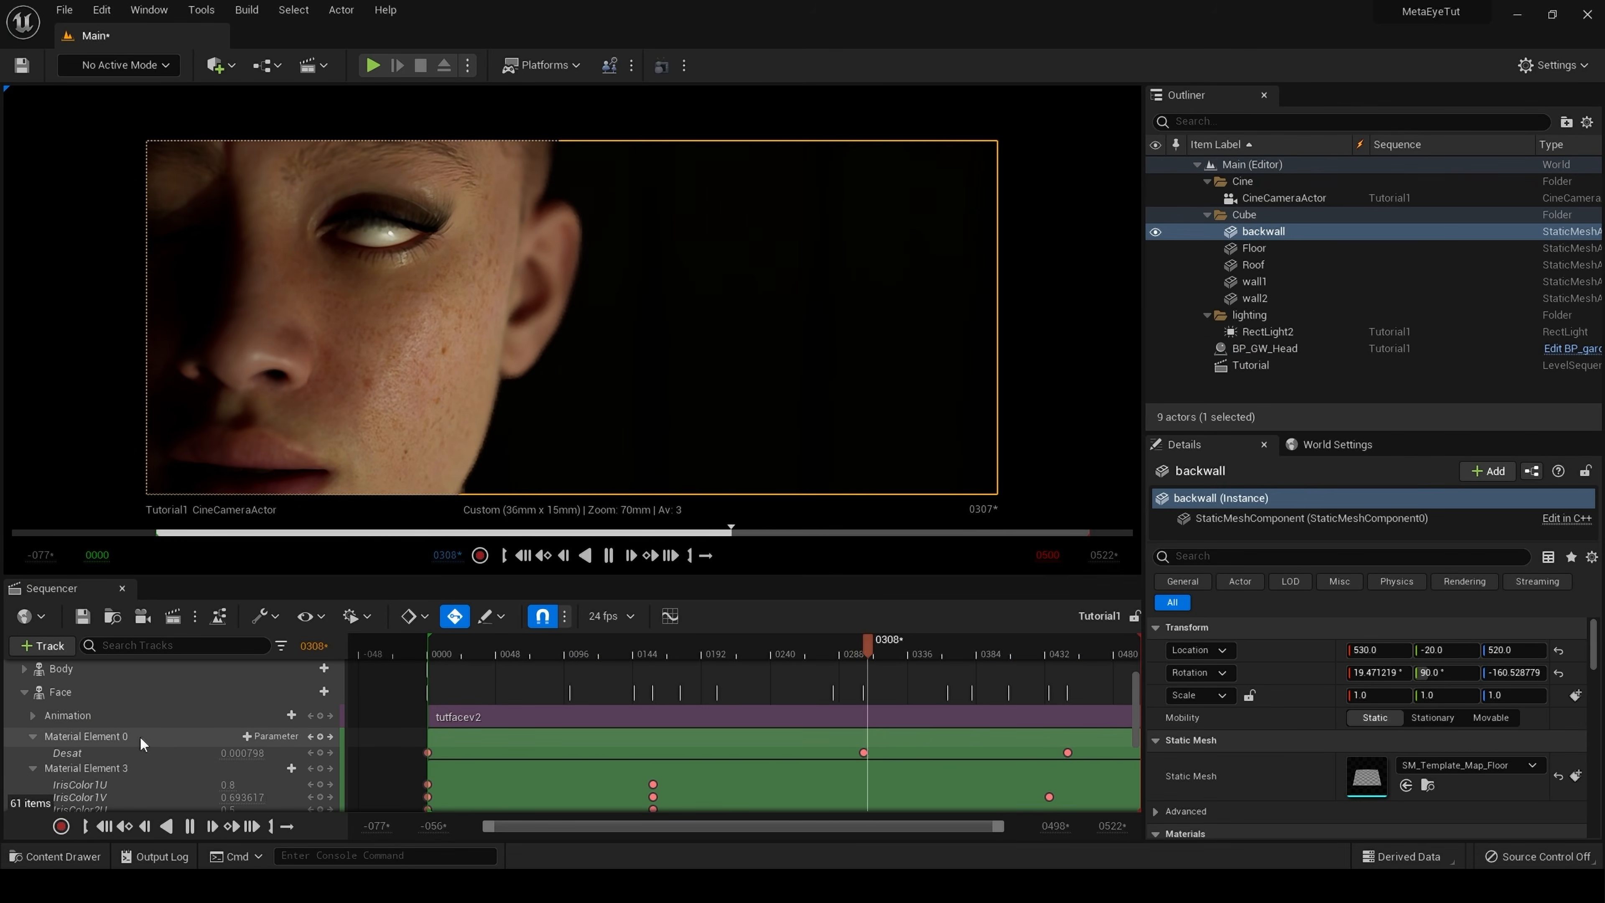
scroll(140, 736, down, 2)
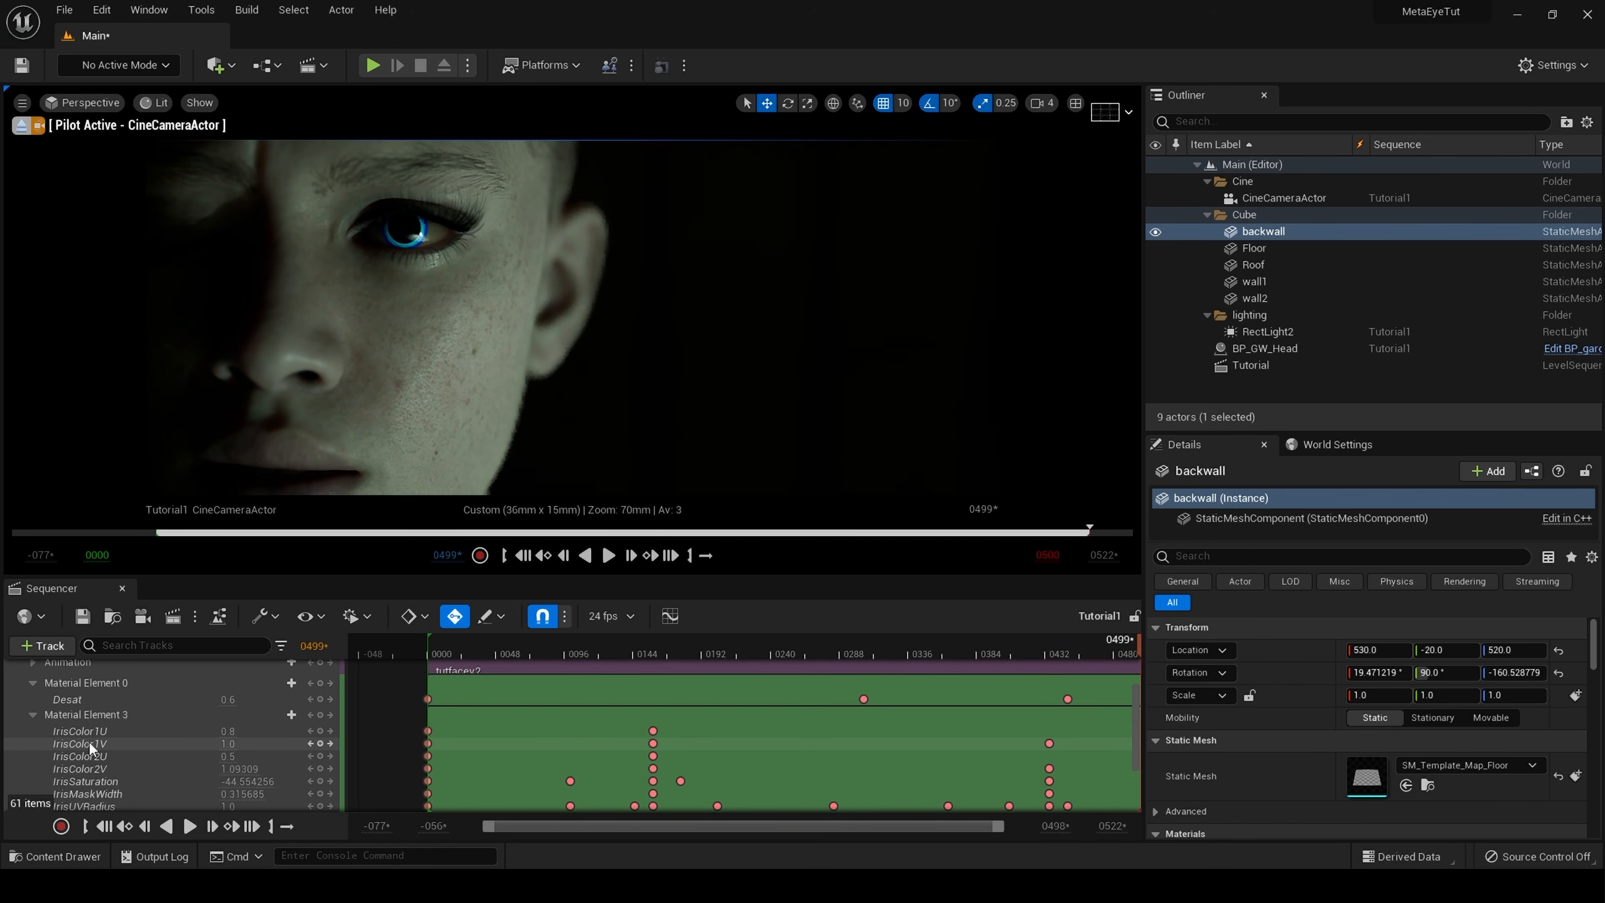
scroll(89, 742, down, 2)
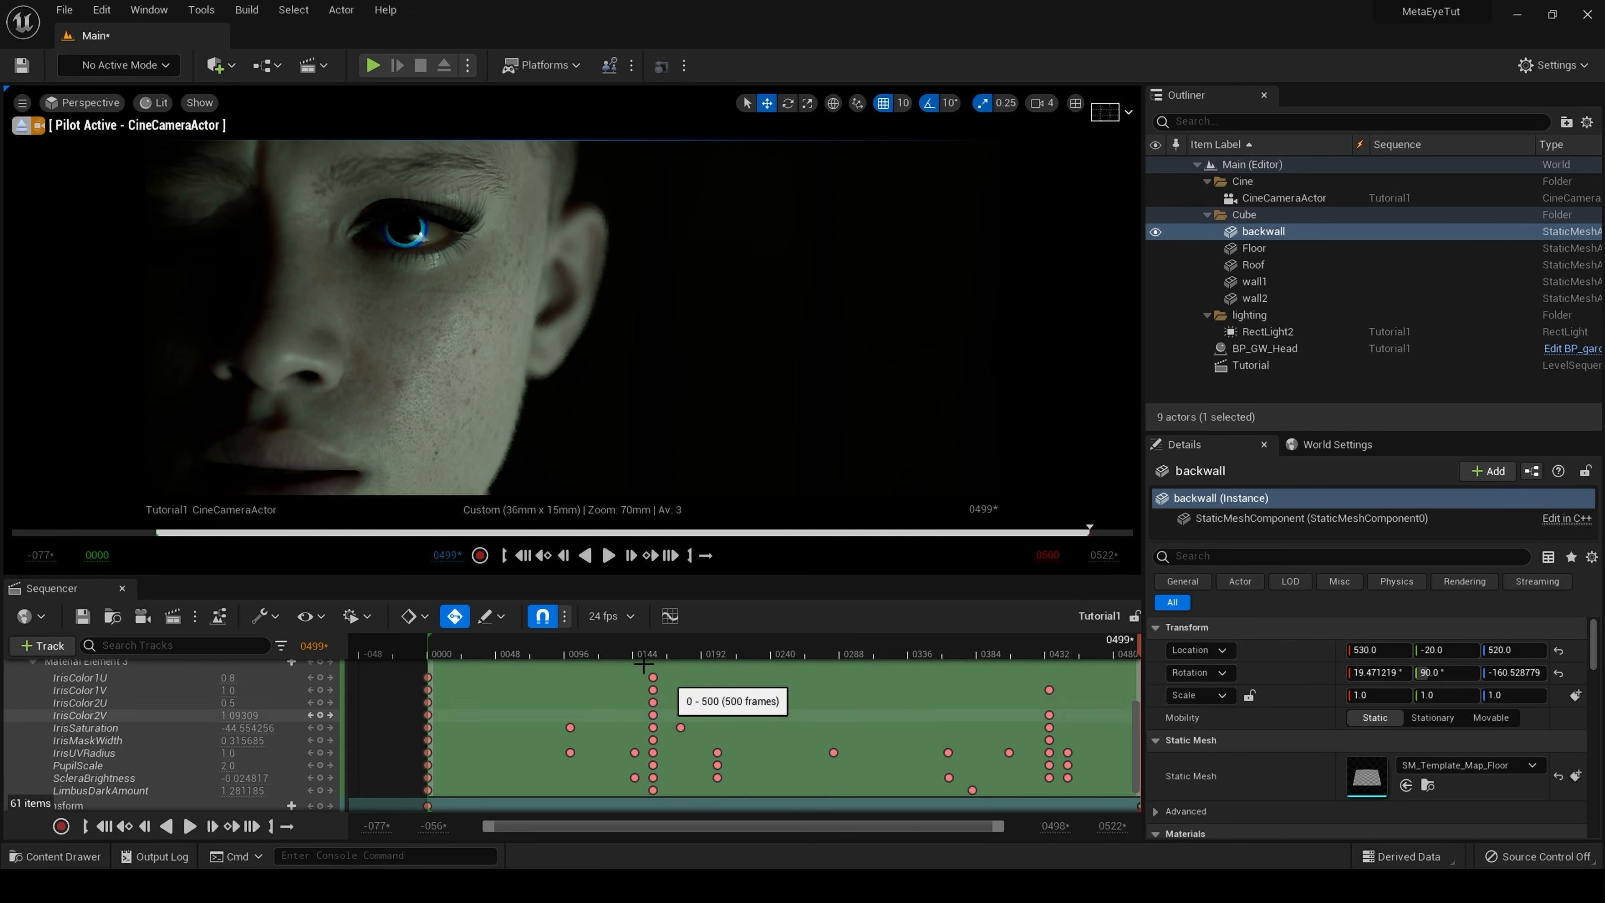
click(608, 559)
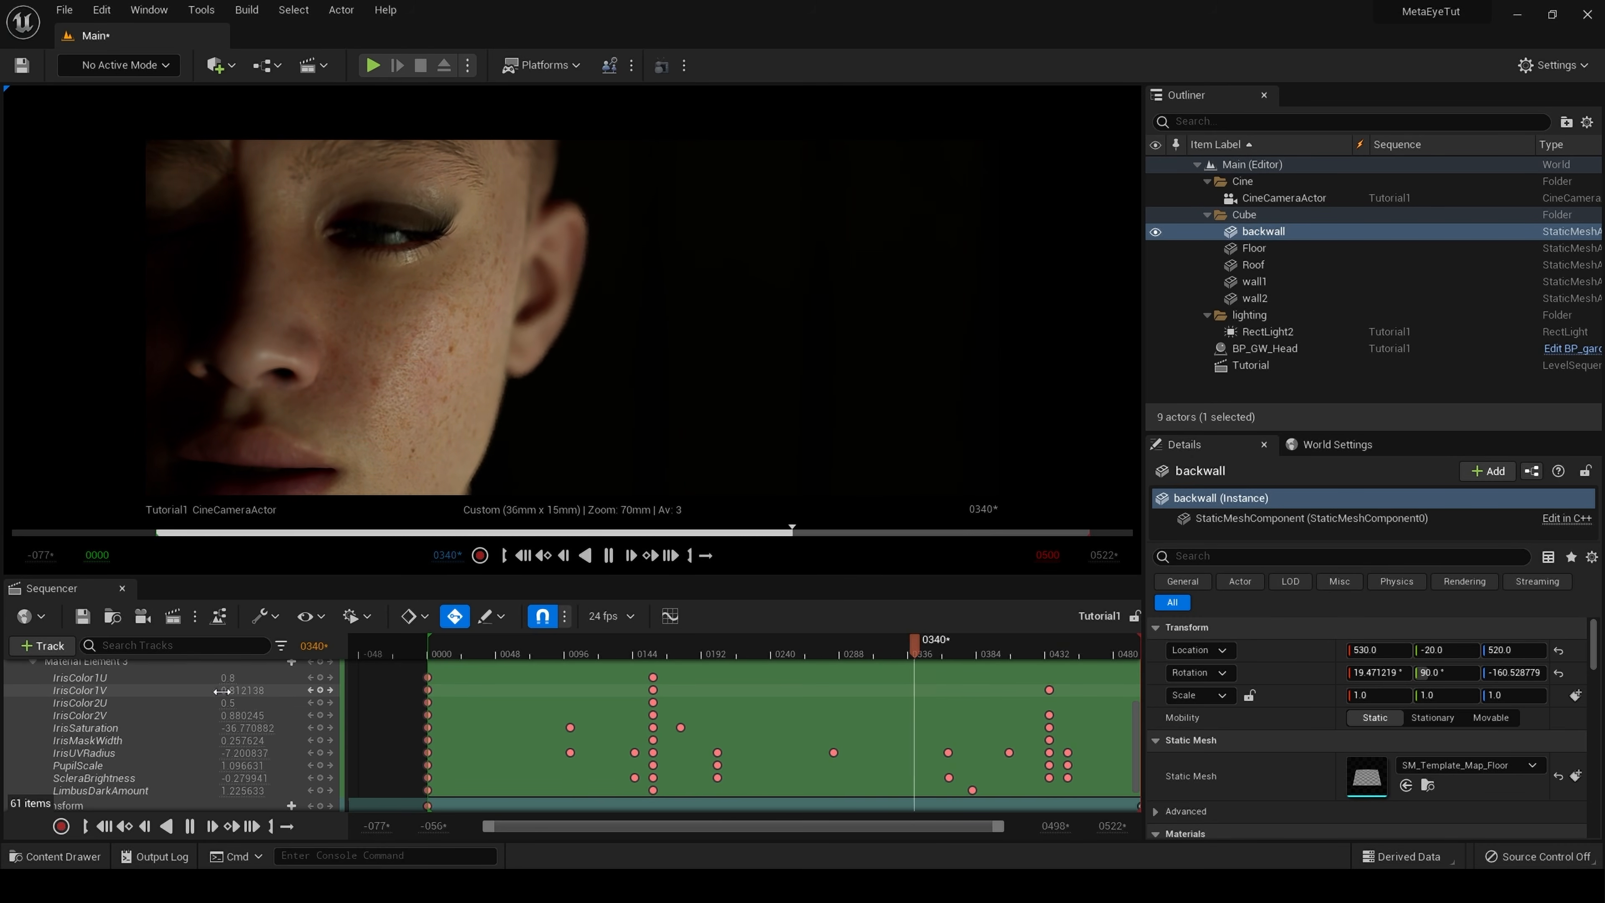
scroll(221, 691, down, 3)
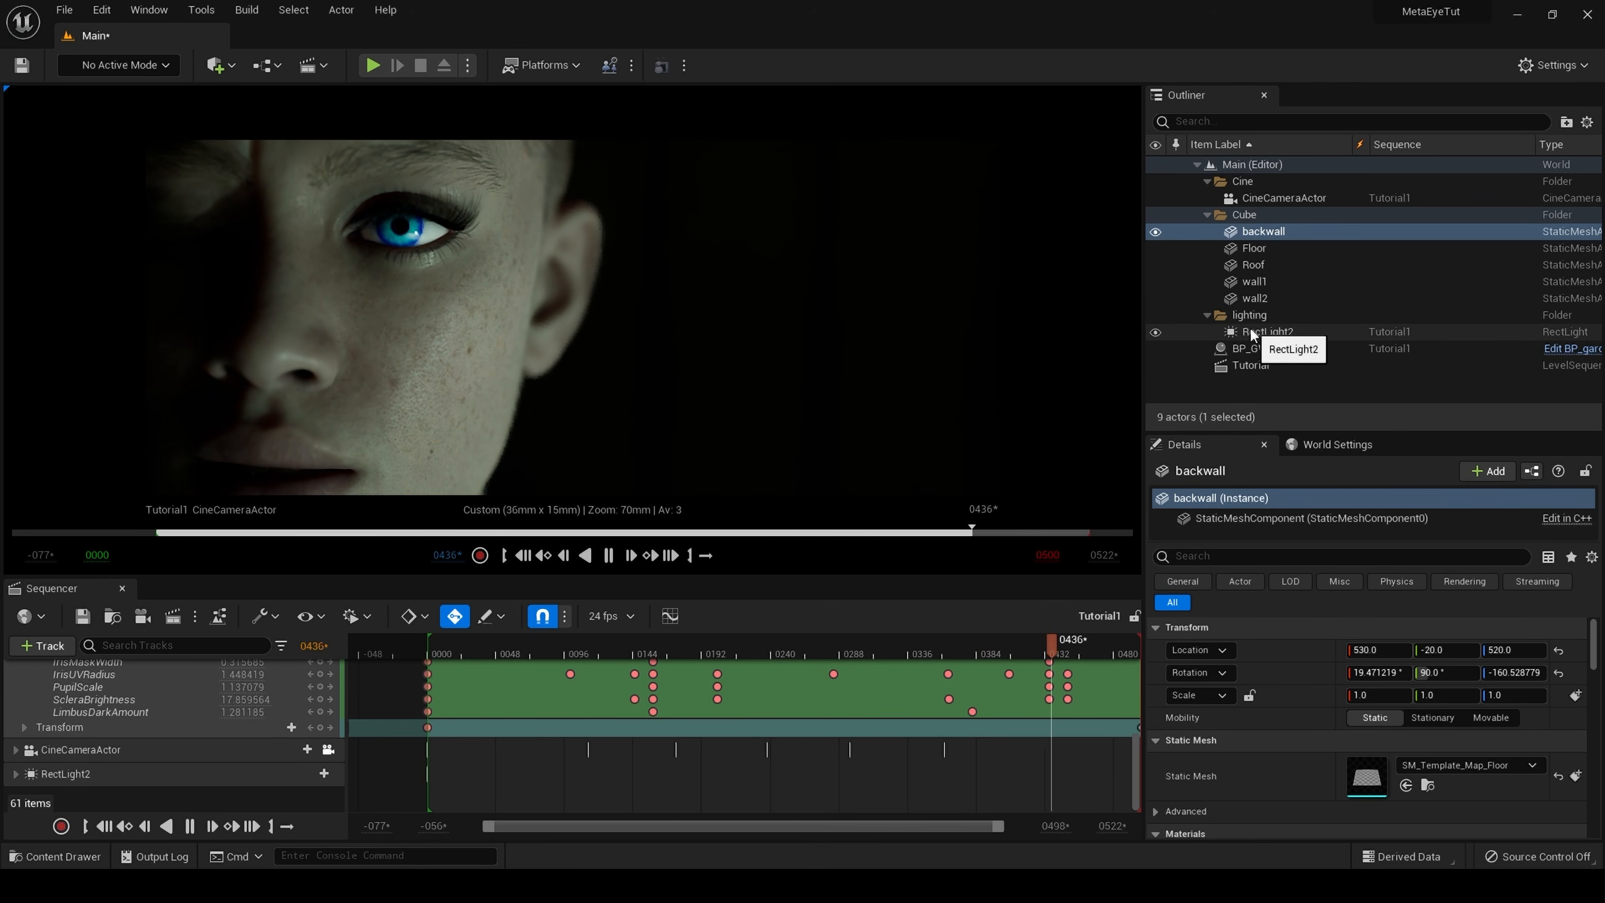
- Expand RectLight2's tracks and examine its Light Color and Temperature keys at the start and end of the sequence
click(130, 775)
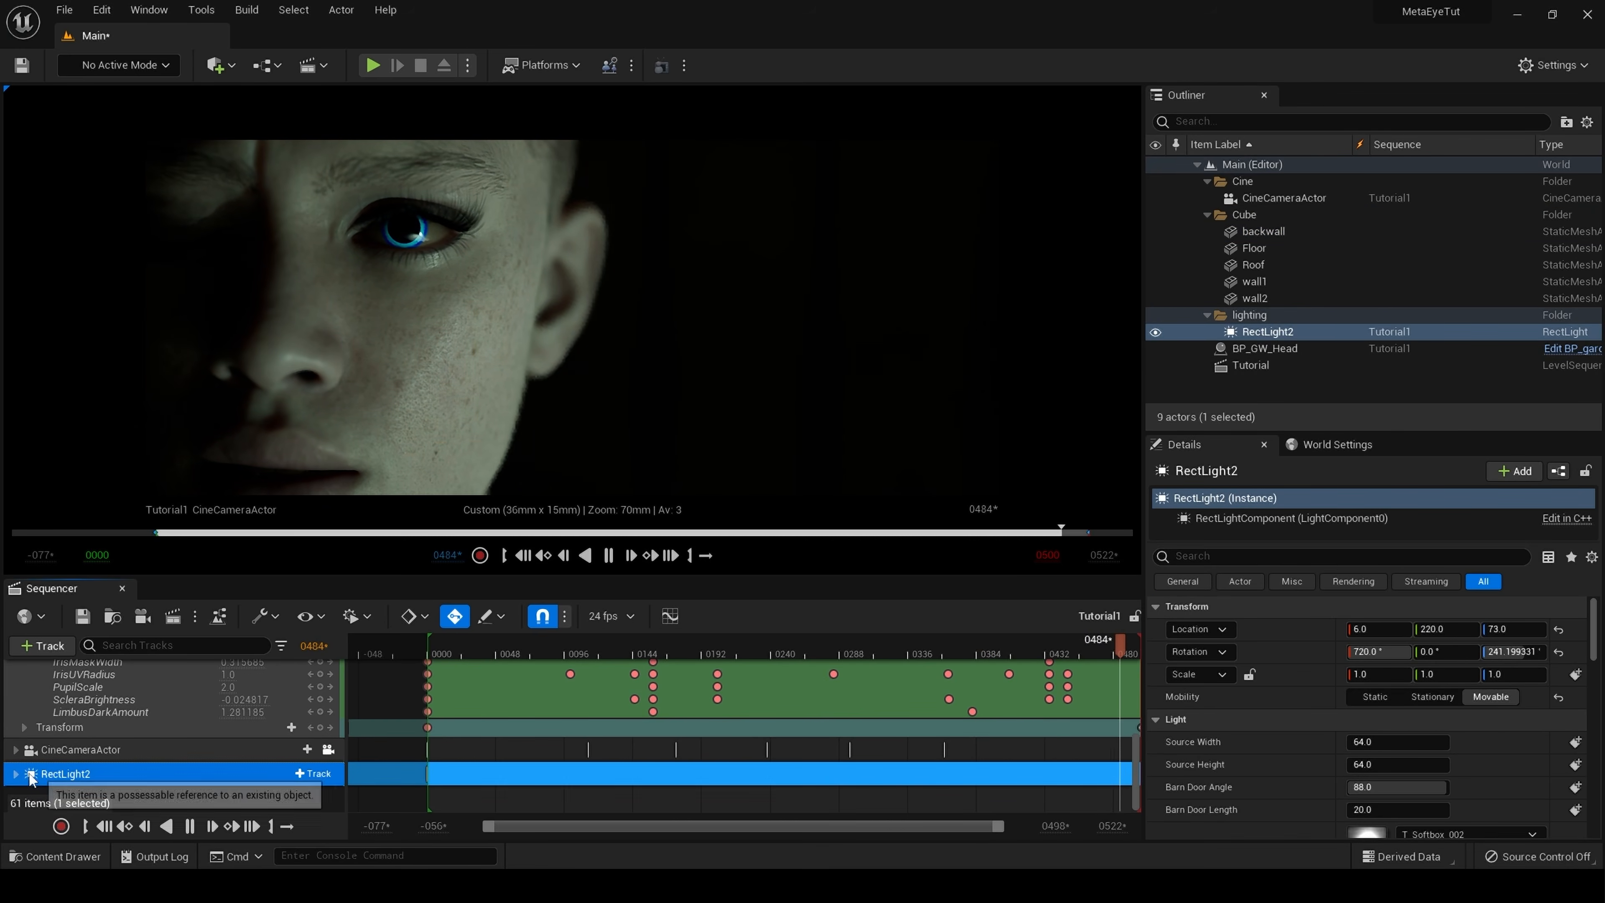
scroll(138, 783, down, 3)
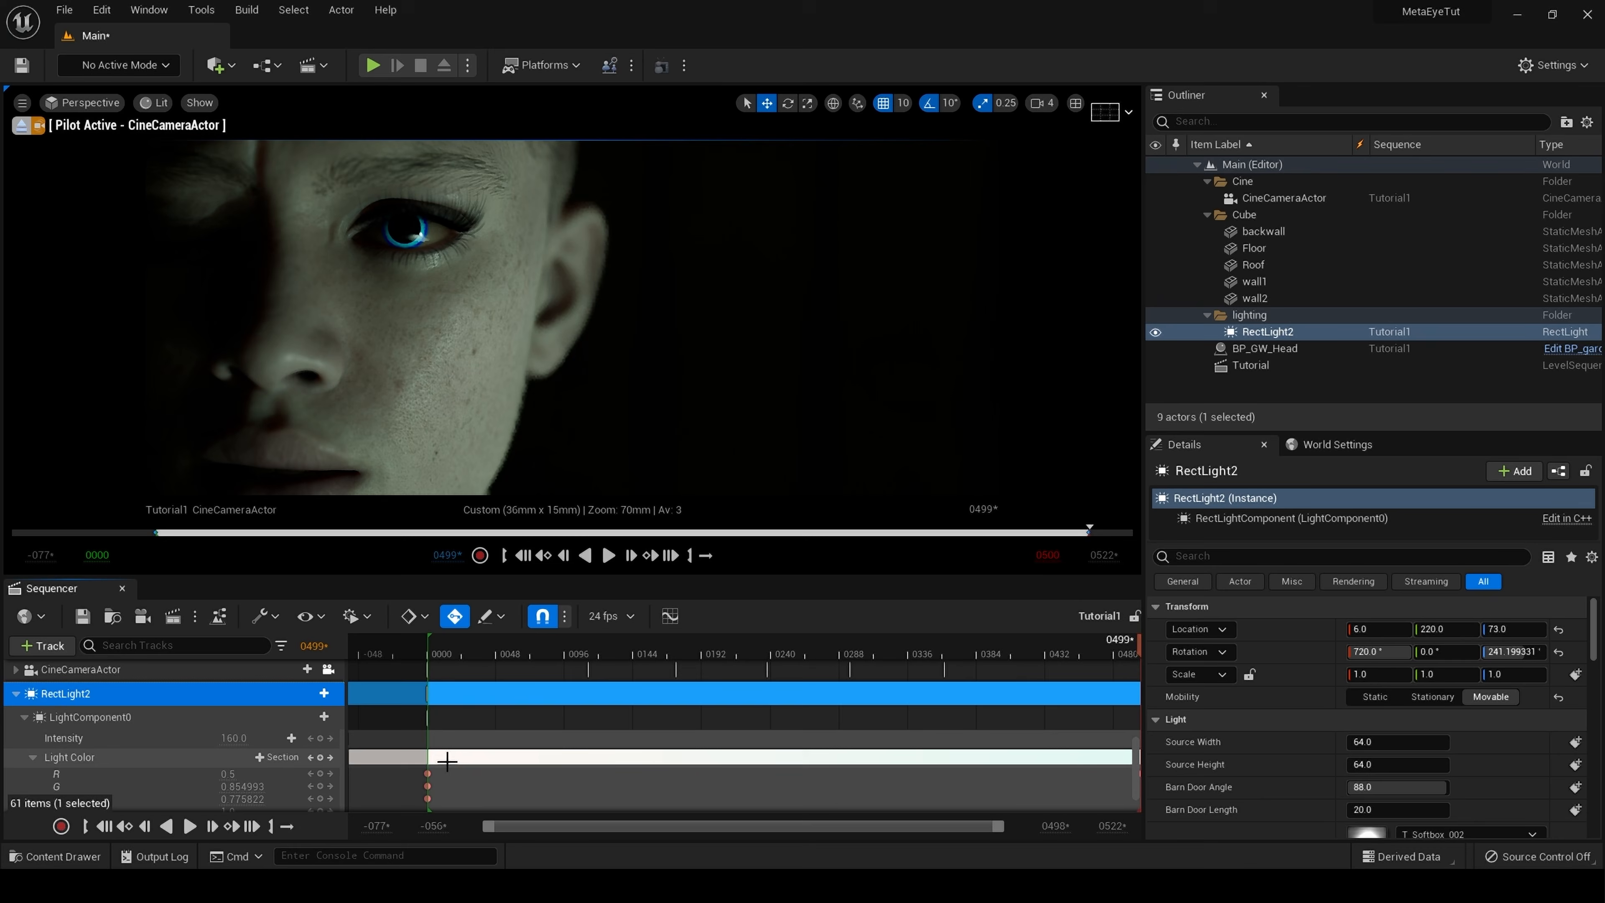
scroll(416, 771, down, 2)
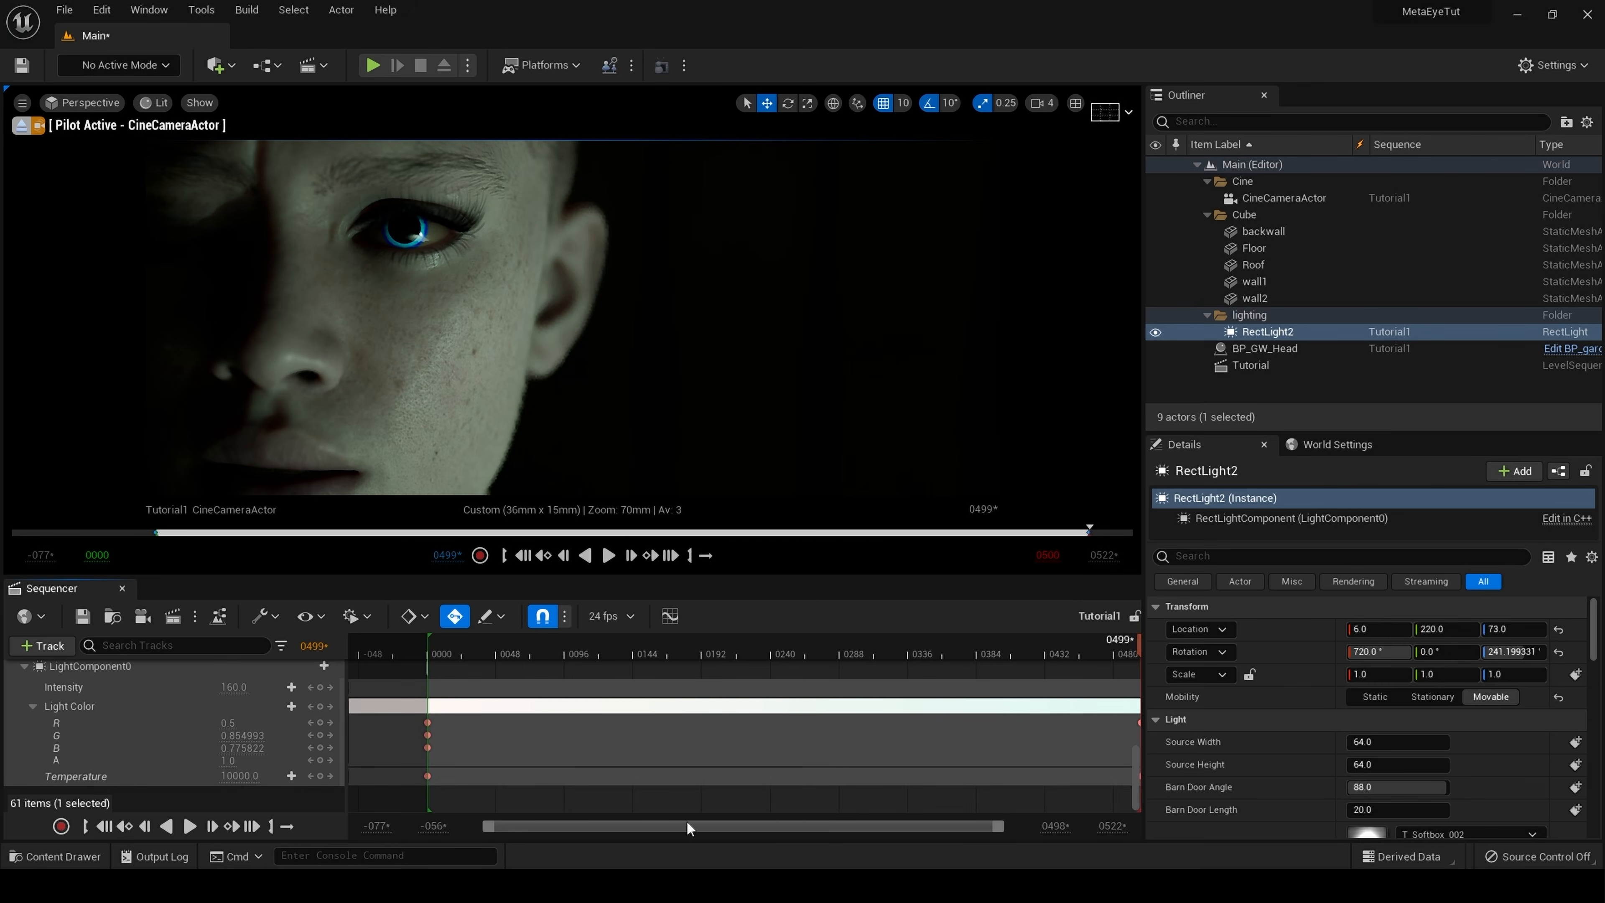
drag(693, 827, 890, 829)
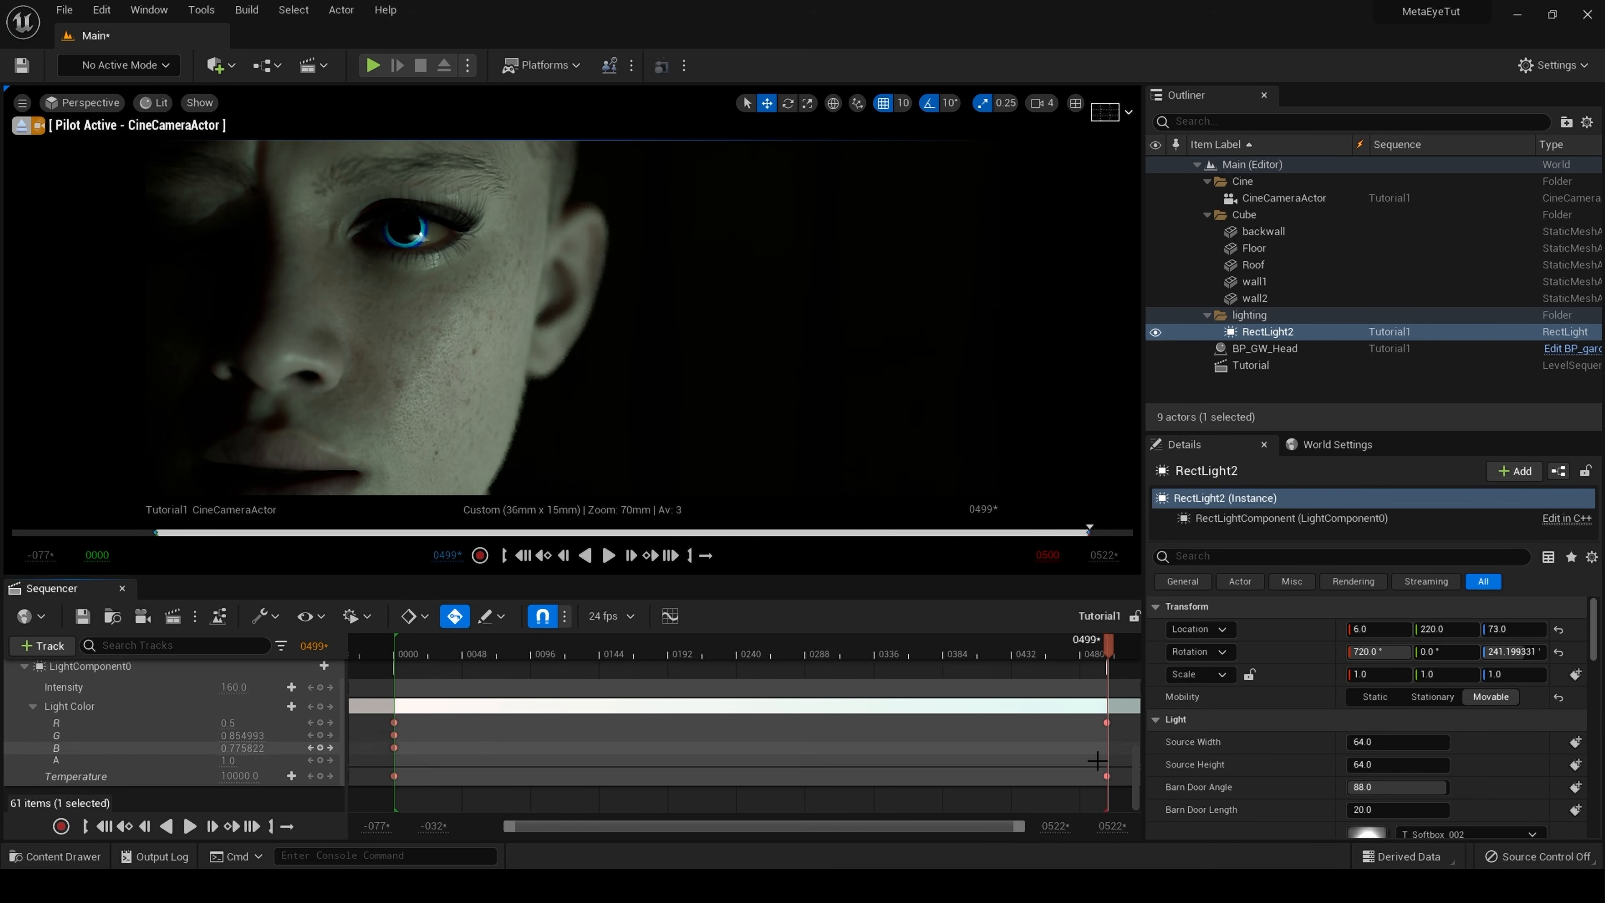
drag(1105, 649, 1070, 675)
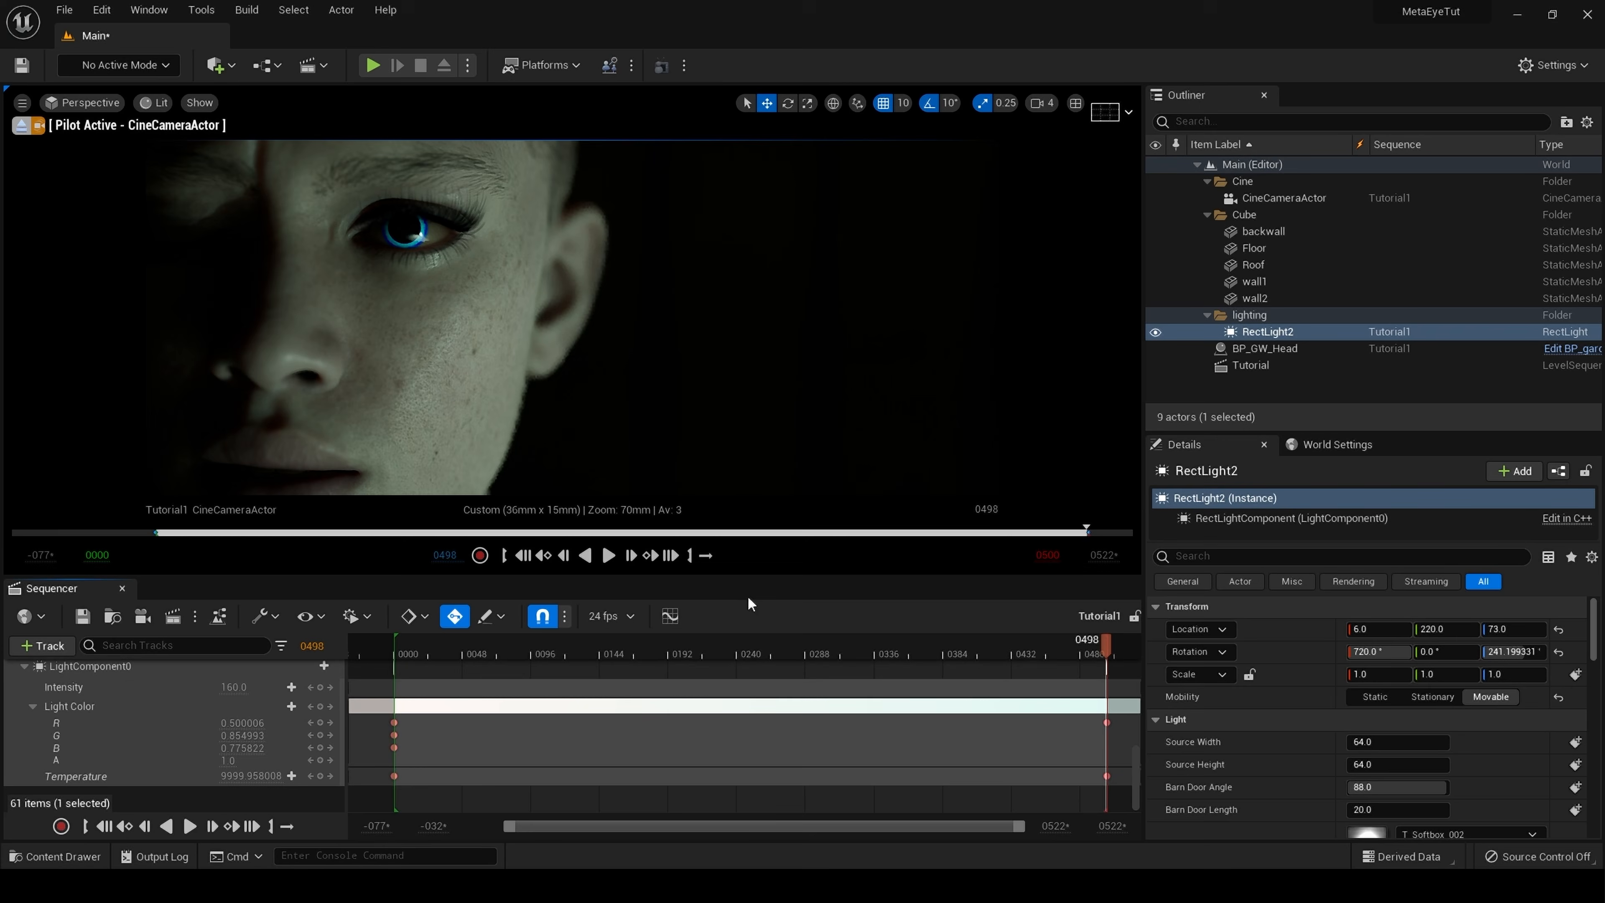
- Return the sequence to frame 0 and collapse the RectLight2 and Material Element 3 tracks
click(522, 557)
scroll(158, 738, up, 3)
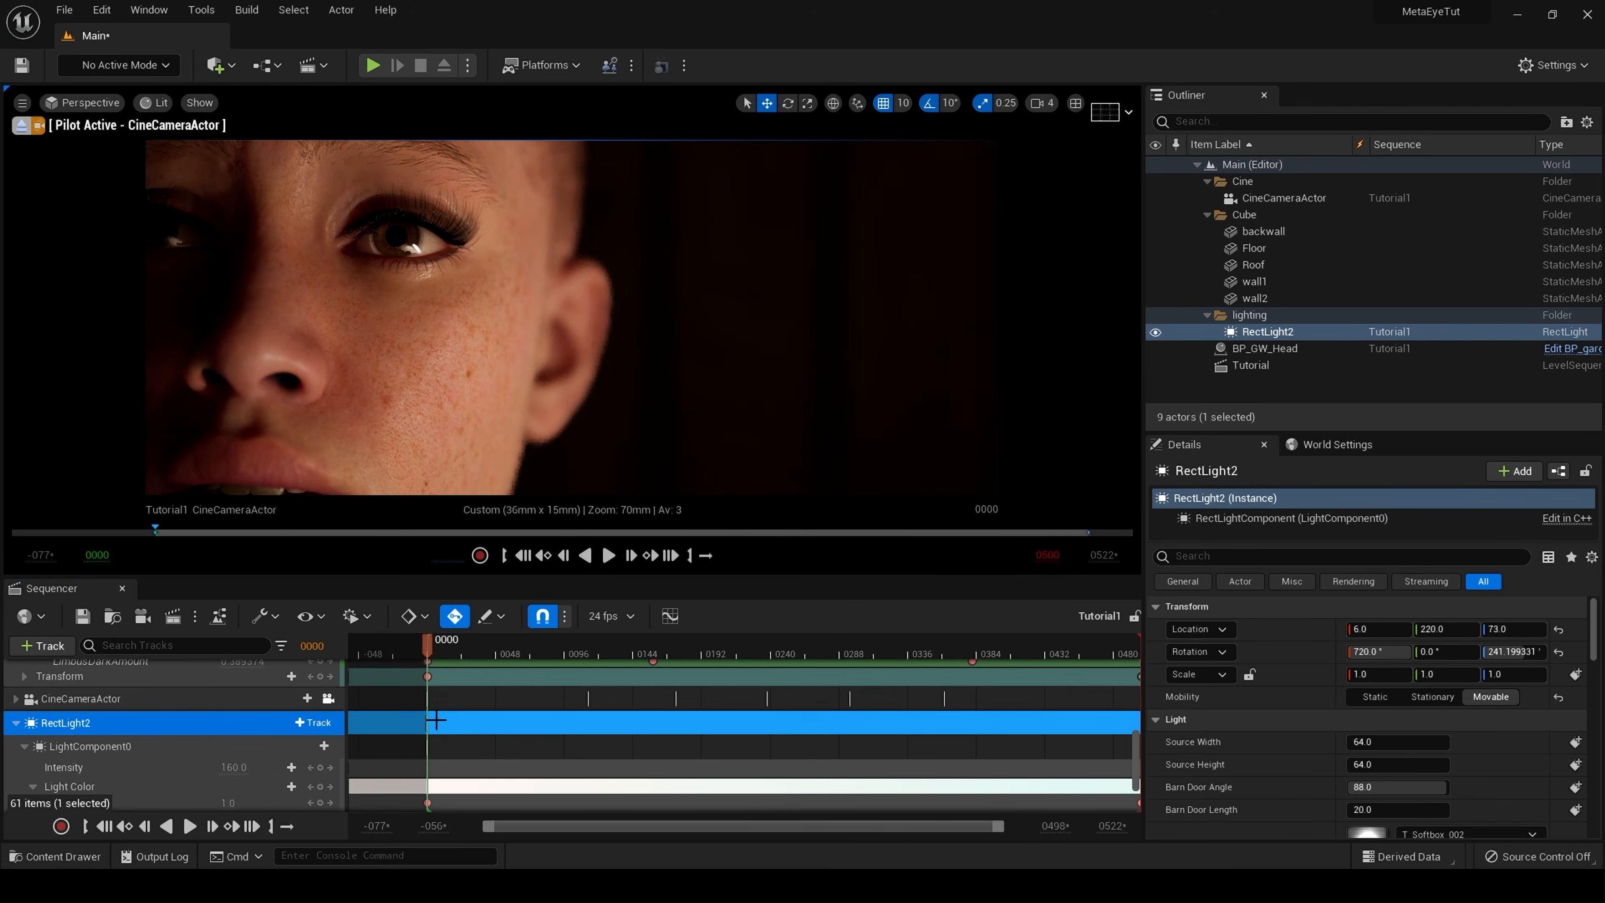
scroll(83, 766, down, 2)
click(15, 725)
scroll(21, 741, up, 3)
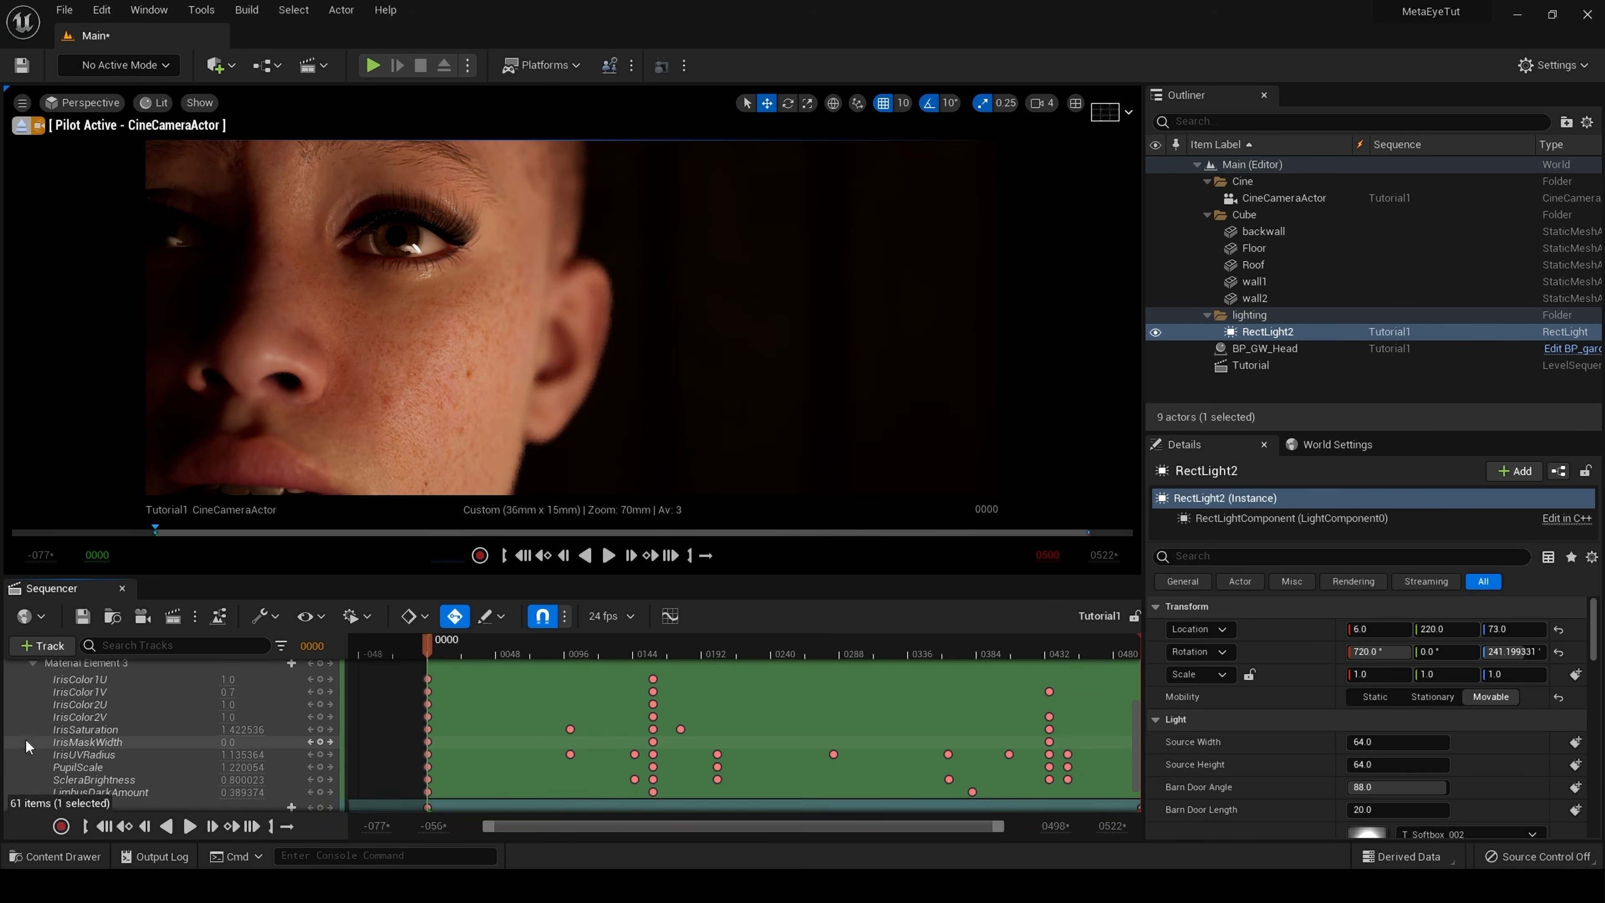
click(29, 719)
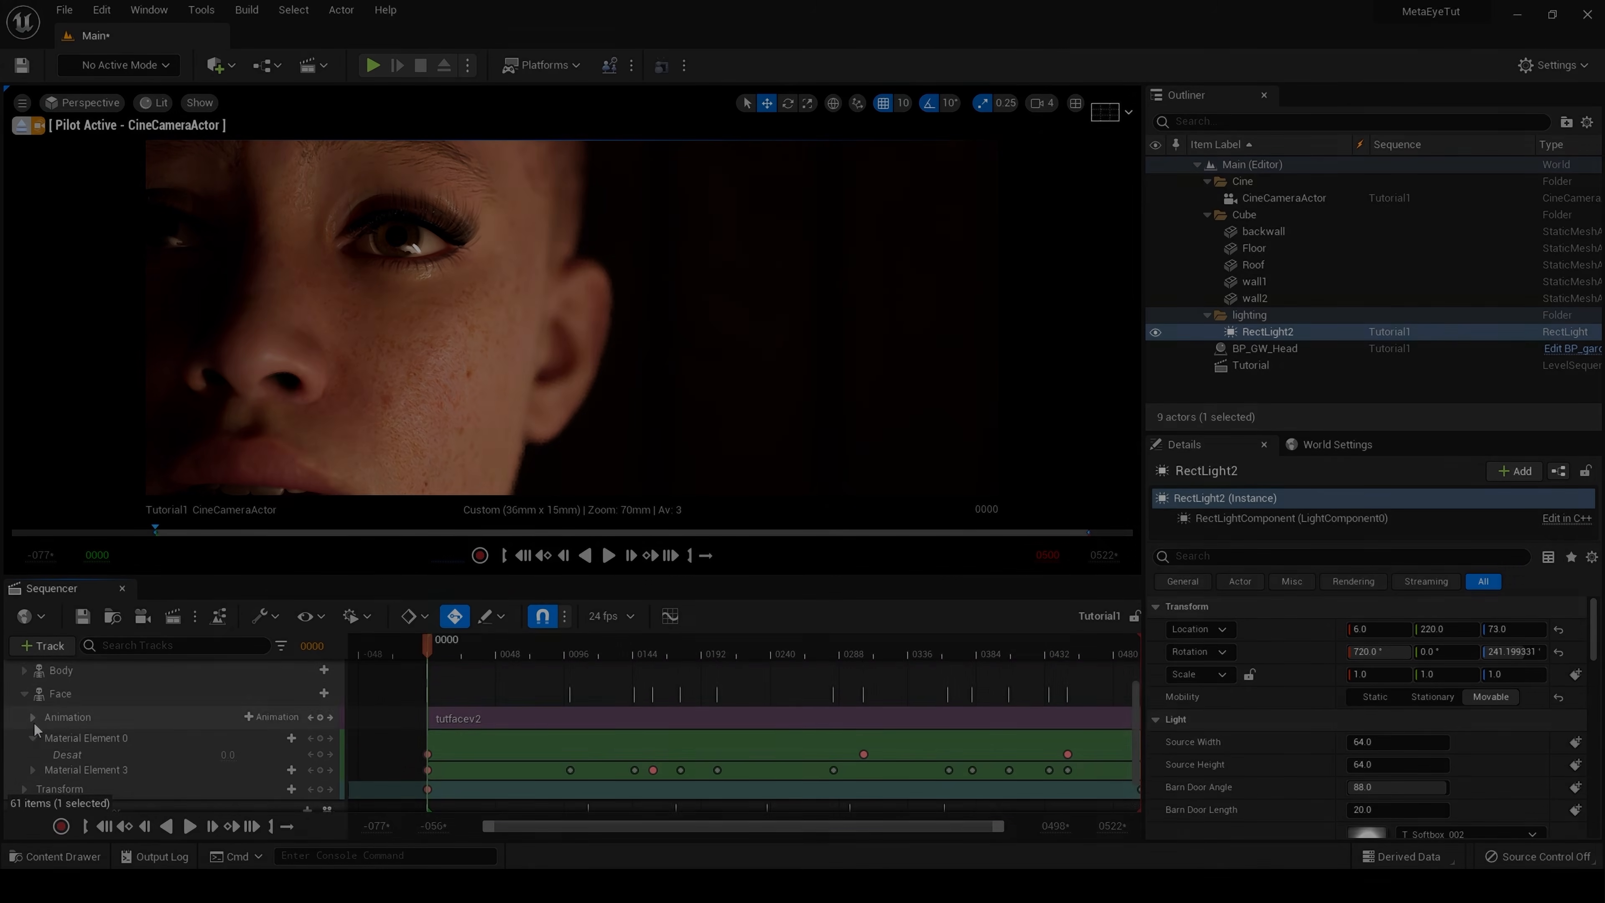